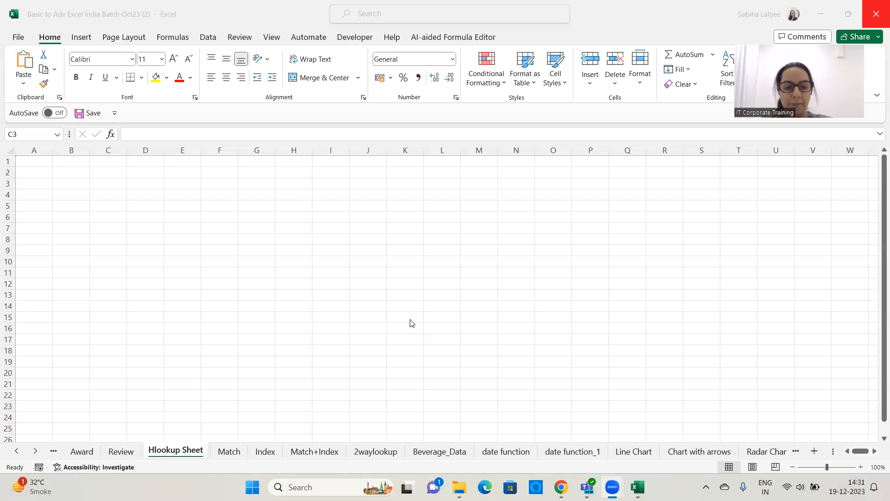
# - Find the VlookupSimple sheet among the workbook's earlier sheets and open it
pyautogui.press('XF86MonBrightnessUp')
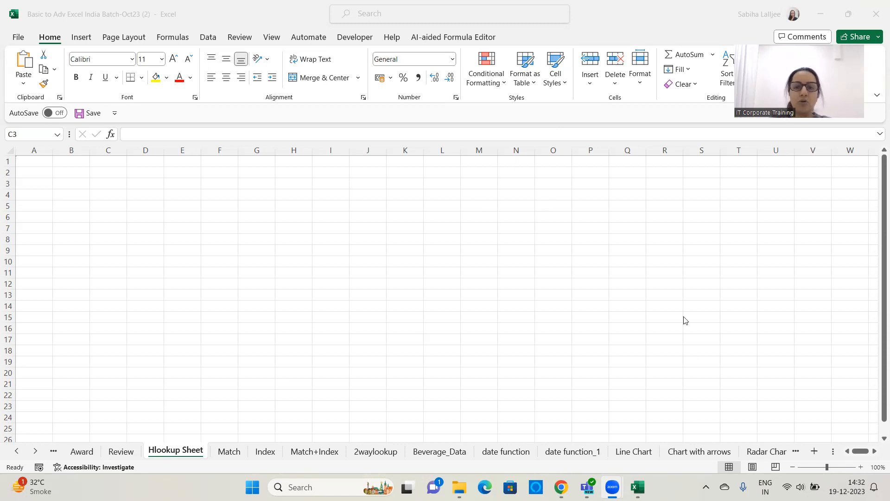
pyautogui.click(847, 453)
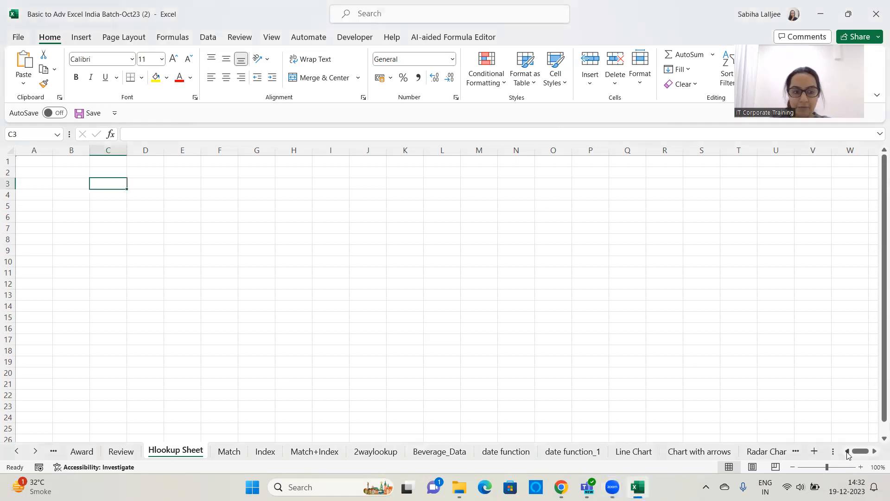
pyautogui.click(15, 451)
pyautogui.click(14, 452)
pyautogui.click(14, 453)
pyautogui.click(14, 452)
pyautogui.click(14, 453)
pyautogui.click(14, 452)
pyautogui.click(14, 452)
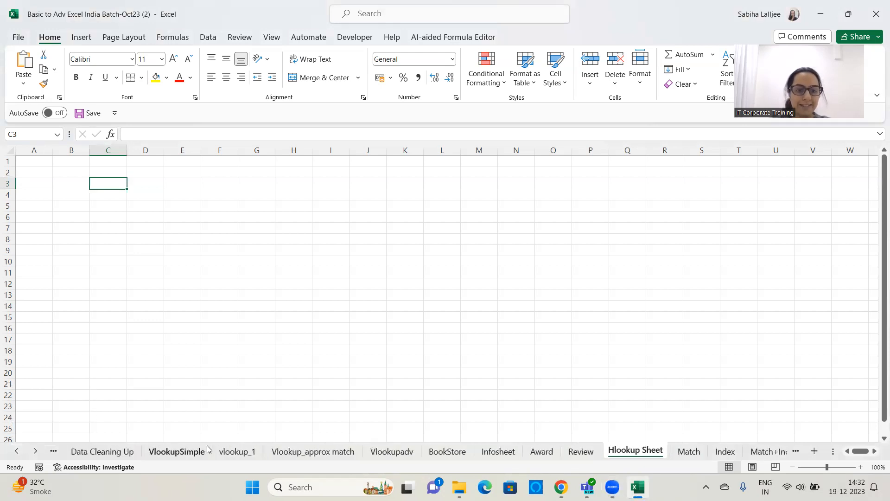
pyautogui.click(181, 451)
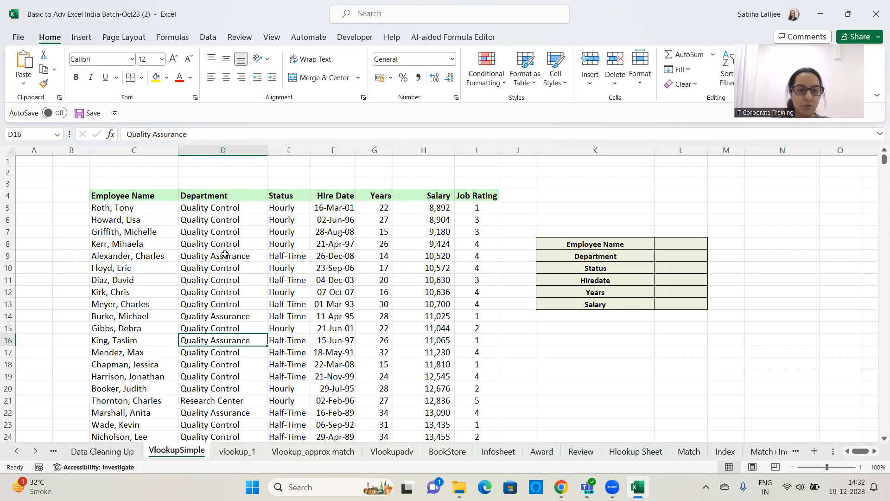
# - Select the entire employee table on the VlookupSimple sheet, check its extent and copy it
pyautogui.hotkey('ctrl', 'a')
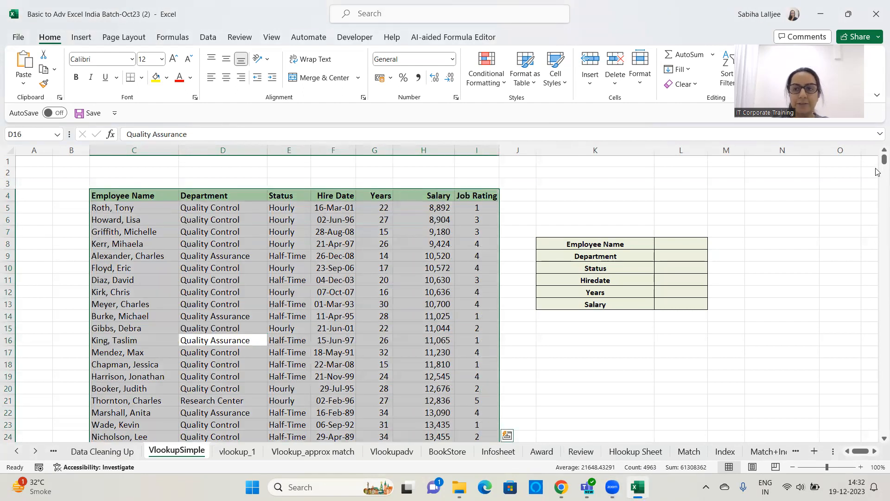
pyautogui.scroll(-20, 876, 167)
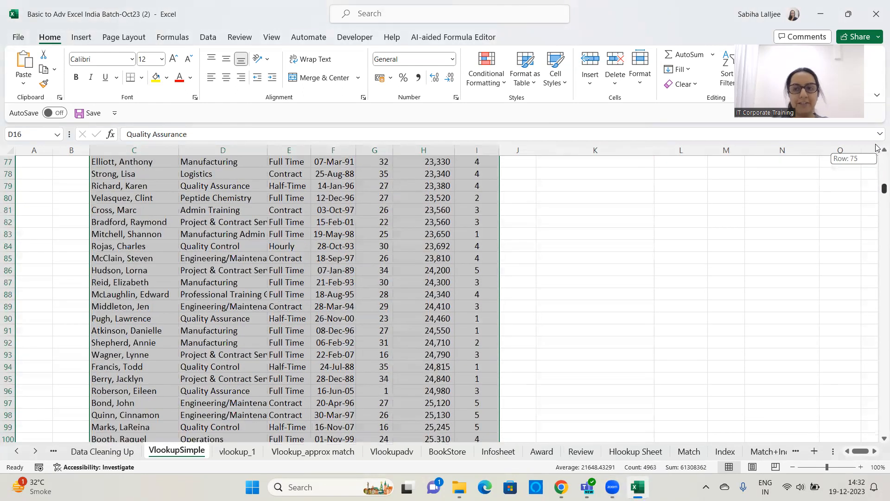
pyautogui.scroll(20, 876, 148)
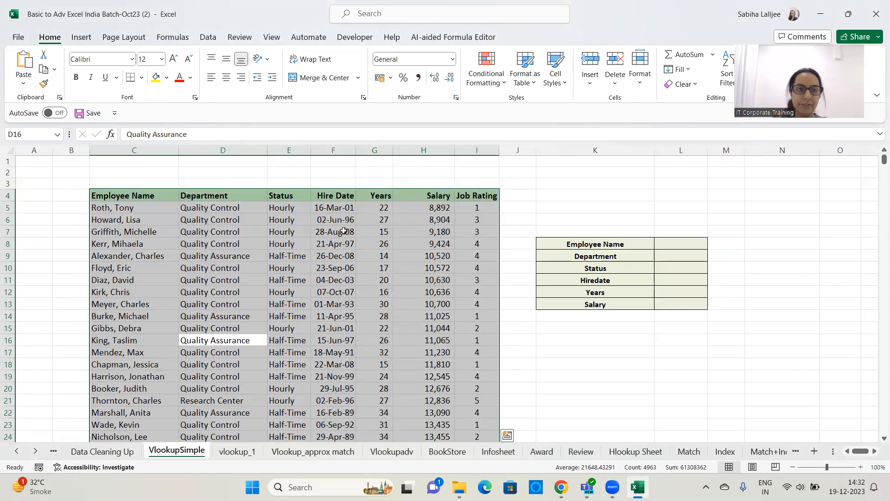
pyautogui.click(44, 70)
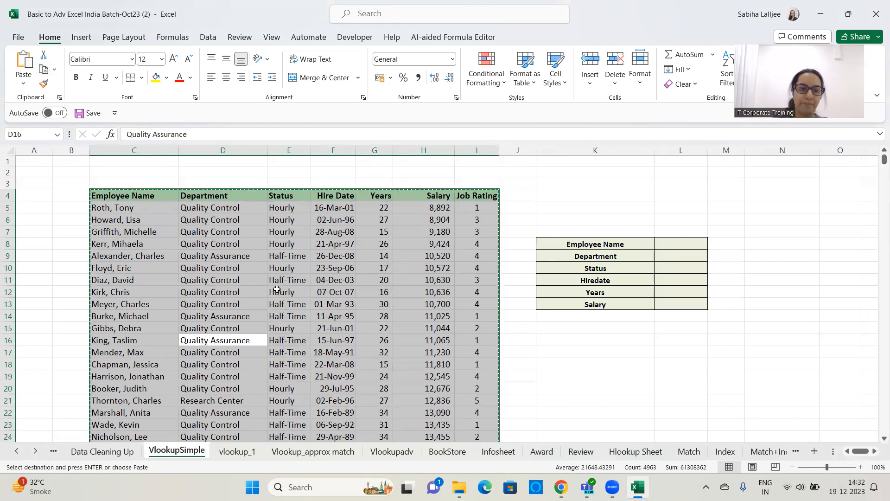
# - Paste the copied employee table transposed at C3 of the Hlookup Sheet and fit column C to its contents
pyautogui.click(636, 452)
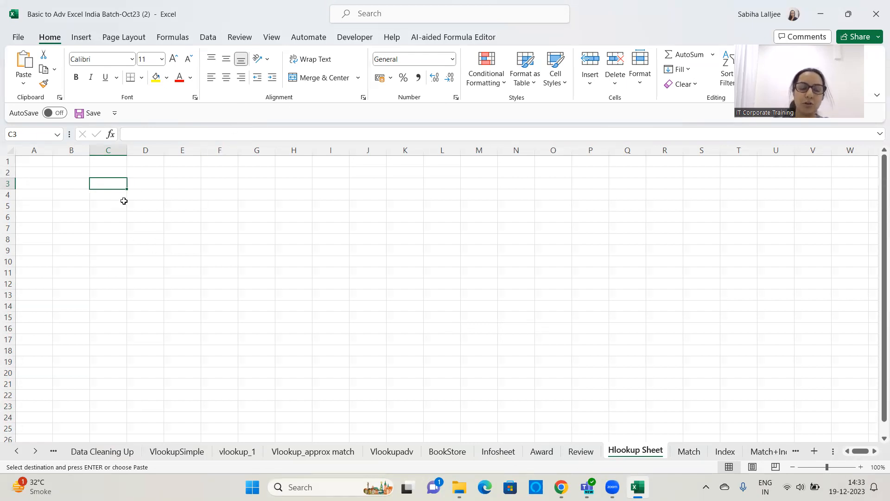
pyautogui.click(27, 86)
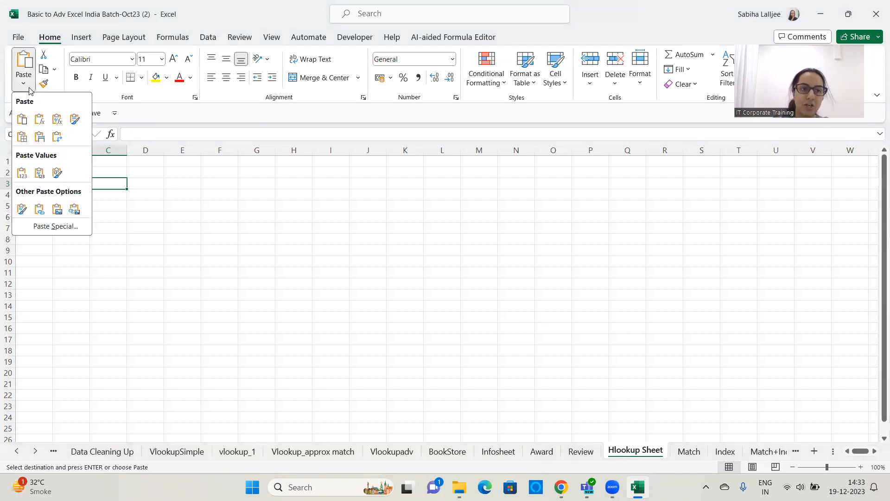
pyautogui.click(57, 138)
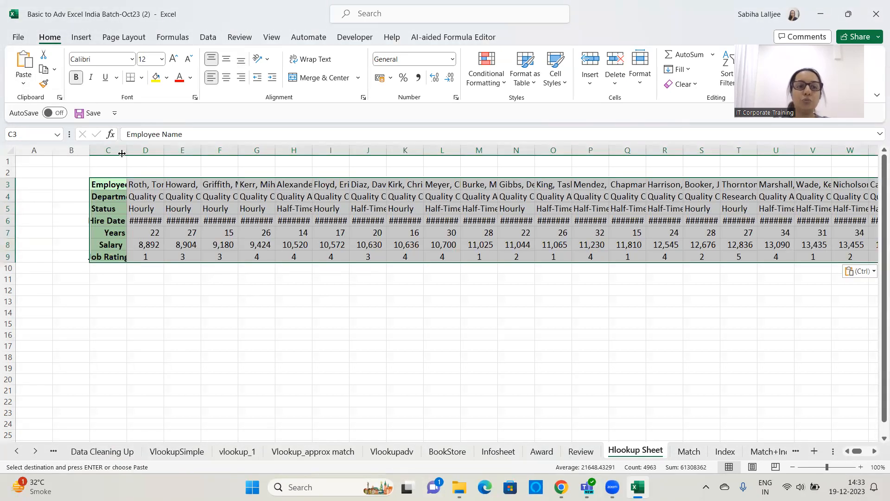
pyautogui.doubleClick(127, 150)
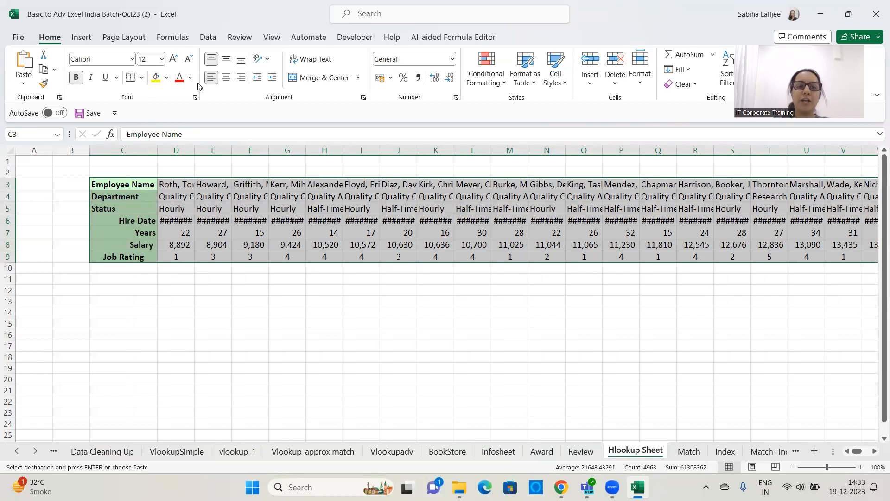
pyautogui.press('Escape')
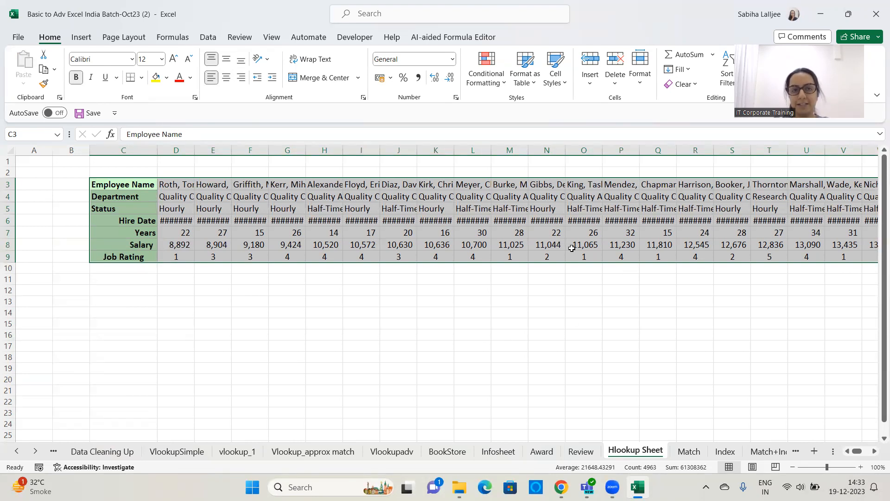
pyautogui.click(640, 88)
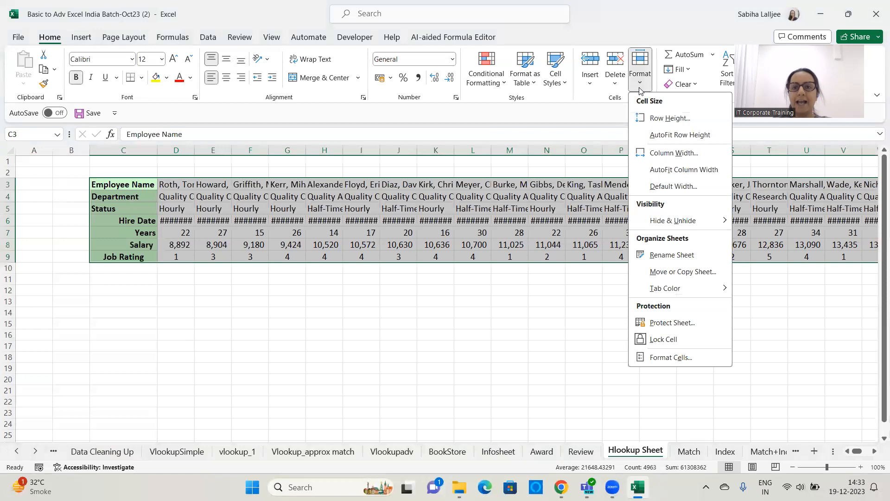
pyautogui.click(705, 121)
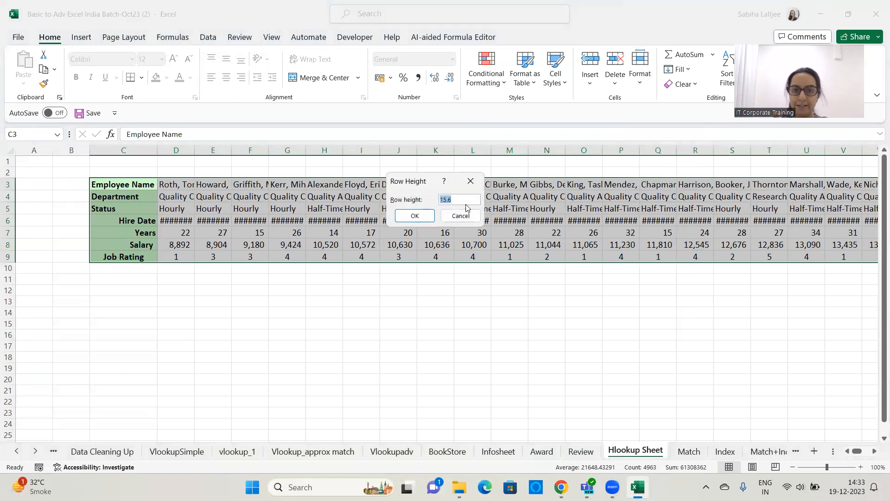
pyautogui.press('Escape')
# - AutoFit the column widths of the whole transposed employee table and look across its columns
pyautogui.click(646, 86)
pyautogui.click(645, 86)
pyautogui.click(644, 86)
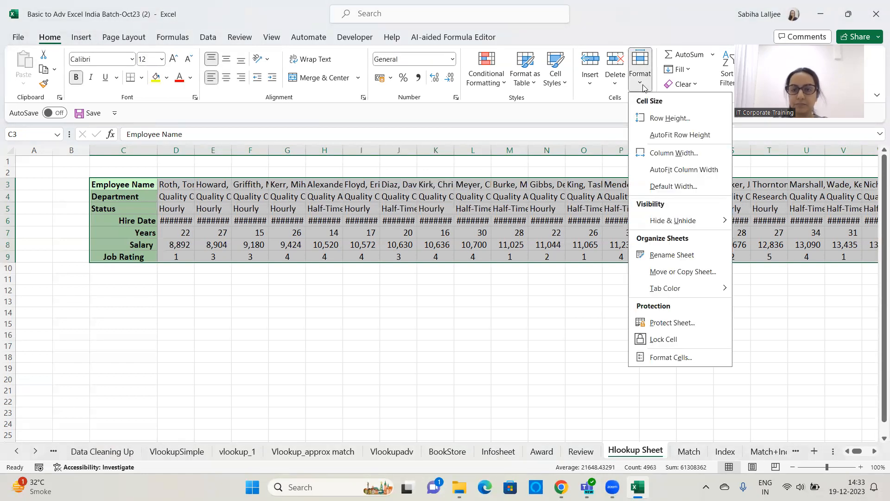
pyautogui.click(658, 177)
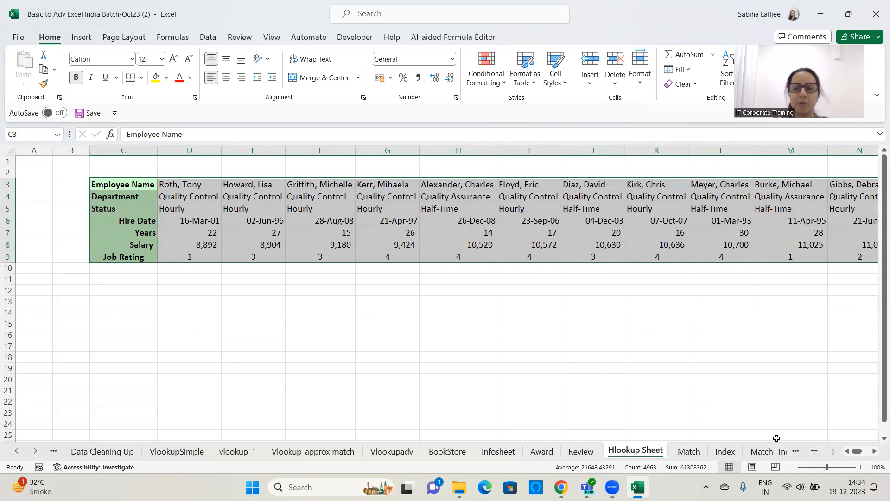
pyautogui.click(875, 451)
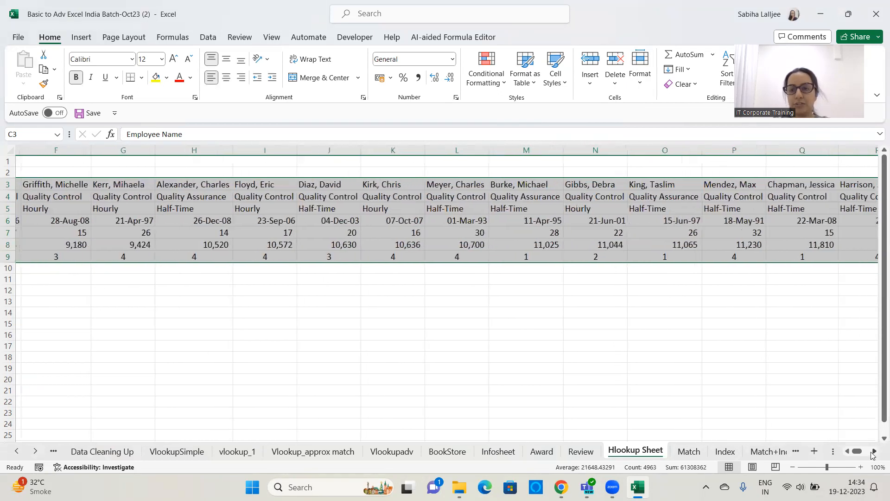
pyautogui.moveTo(859, 454); pyautogui.dragTo(852, 454)
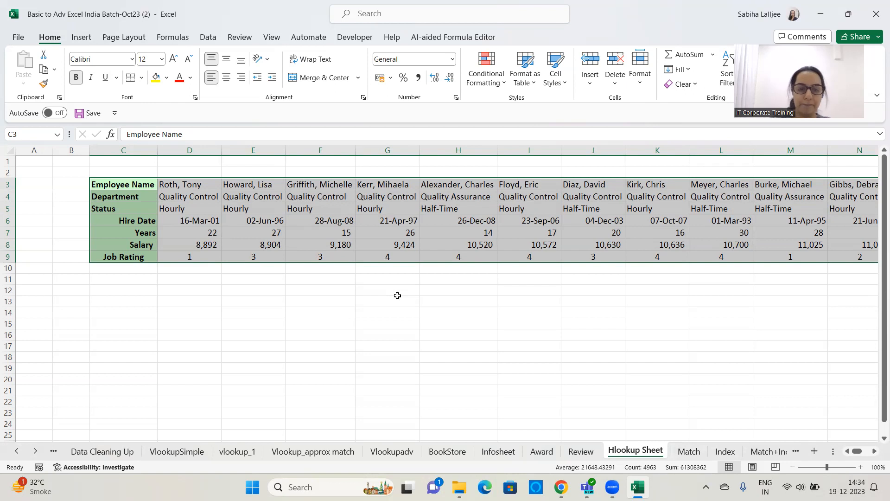
# - Copy the blank employee lookup form, range K6:L14, from the VlookupSimple sheet
pyautogui.click(169, 456)
pyautogui.click(578, 347)
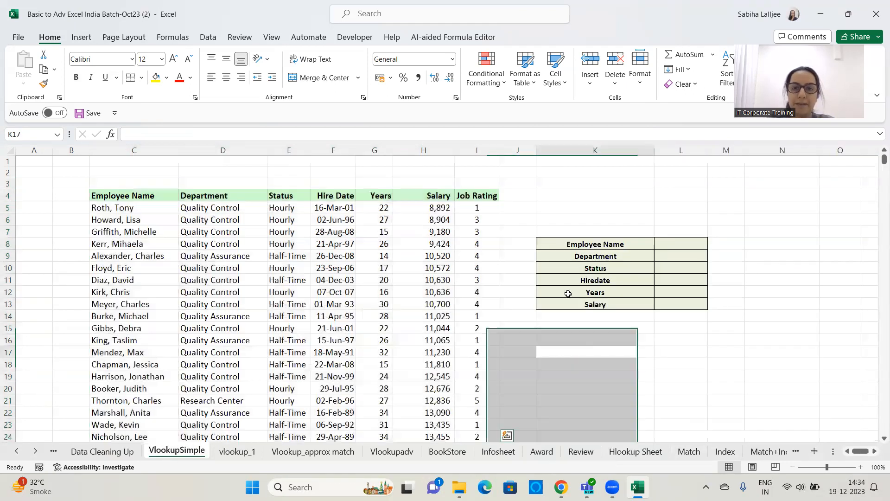
pyautogui.moveTo(556, 222); pyautogui.dragTo(685, 321)
pyautogui.hotkey('ctrl', 'c')
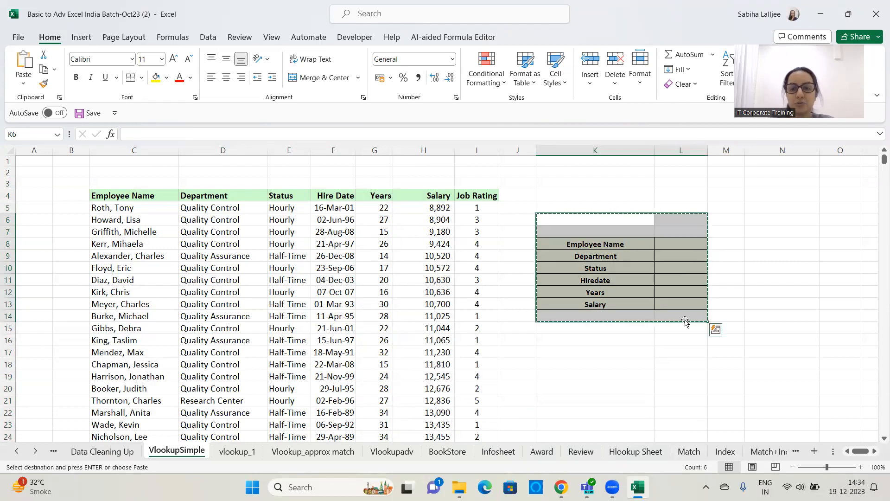
# - Paste the copied lookup form at G14 of the Hlookup Sheet, below the transposed table
pyautogui.click(636, 452)
pyautogui.click(381, 315)
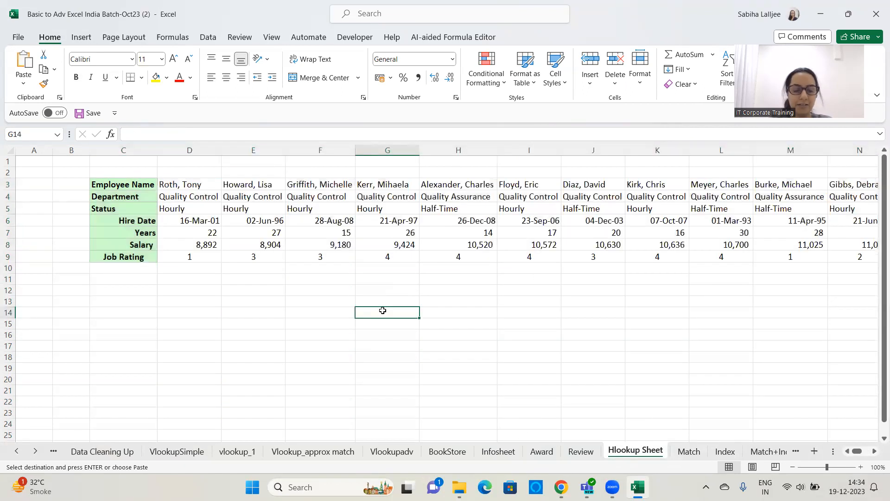
pyautogui.hotkey('ctrl', 'v')
pyautogui.click(575, 306)
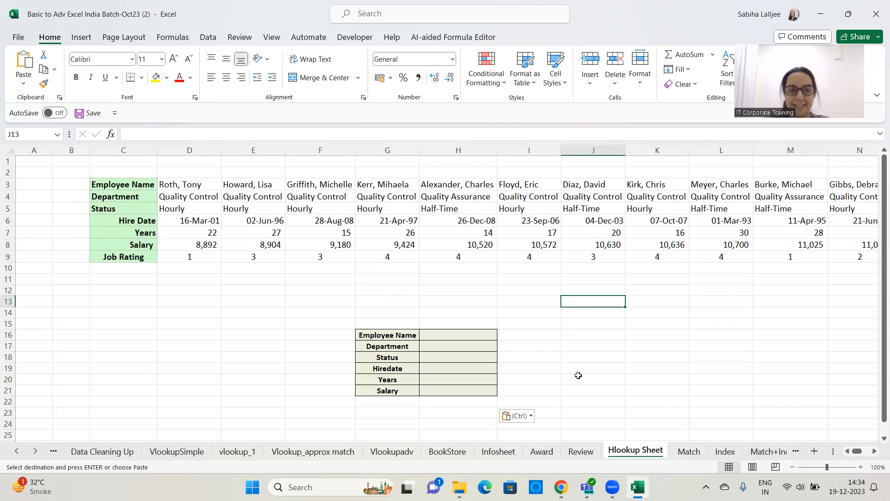
pyautogui.scroll(-1, 577, 330)
pyautogui.scroll(-1, 576, 330)
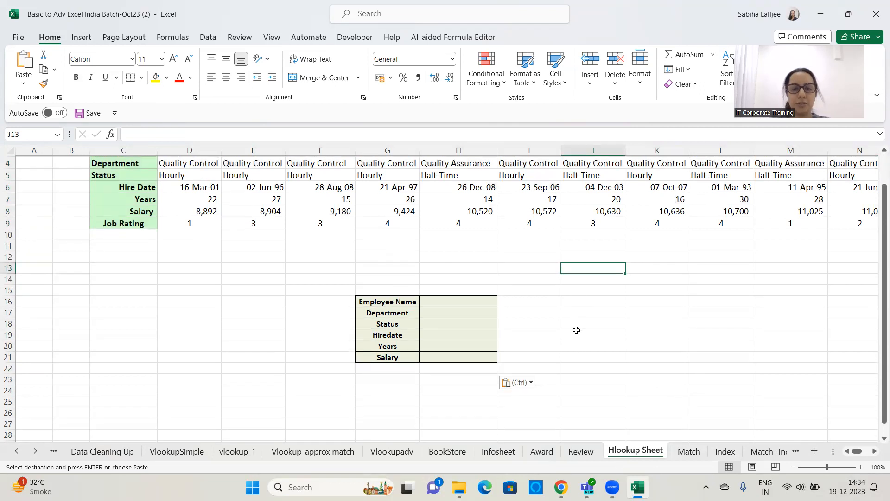
pyautogui.click(466, 301)
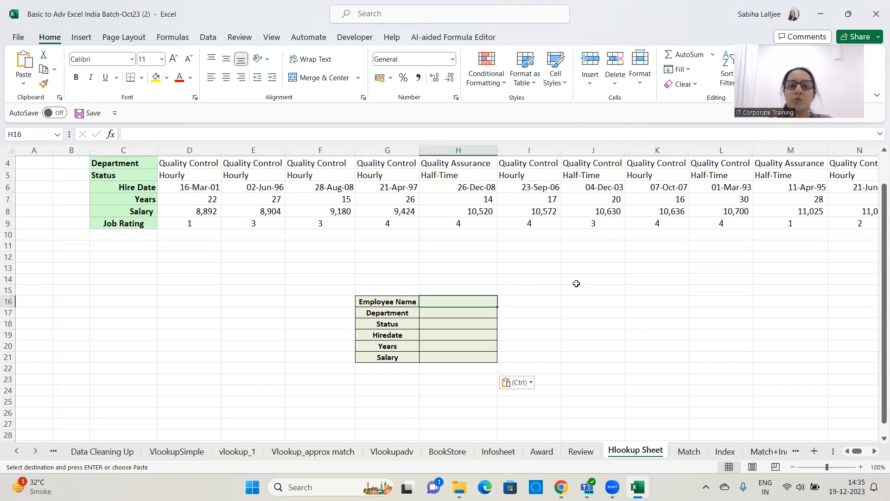
pyautogui.scroll(1, 576, 284)
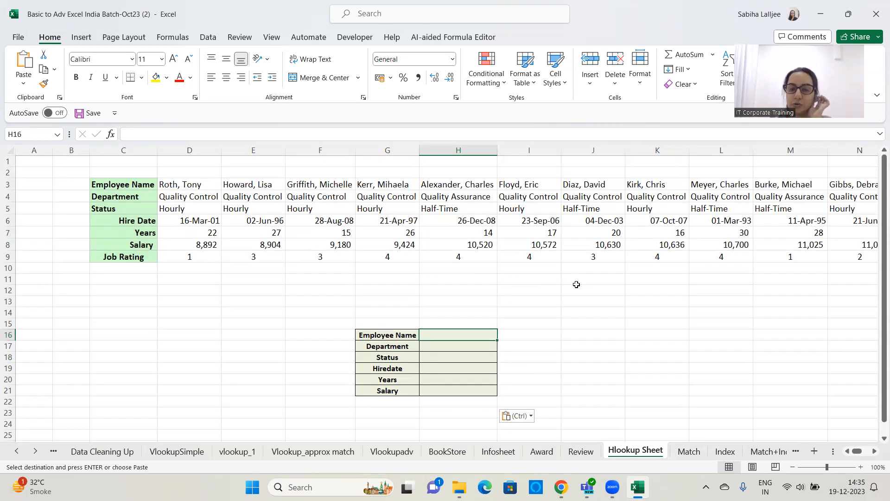
pyautogui.scroll(-1, 577, 284)
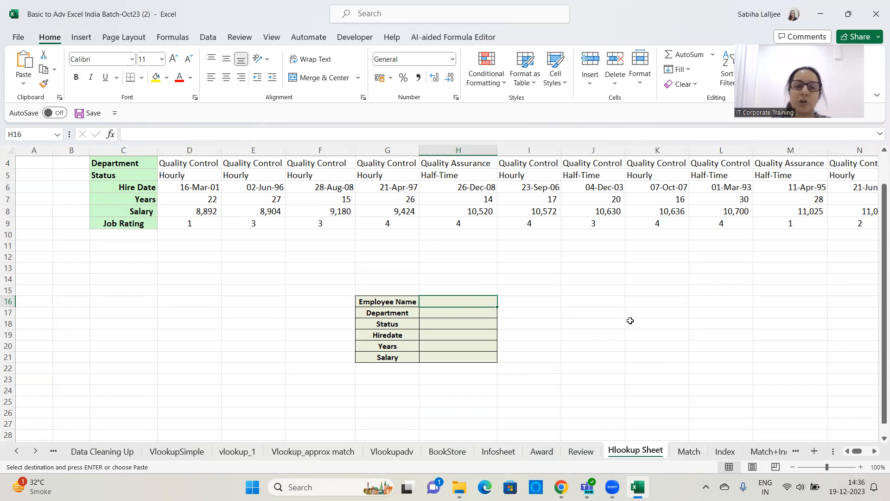
pyautogui.scroll(1, 629, 319)
pyautogui.scroll(-2, 619, 322)
pyautogui.scroll(1, 618, 322)
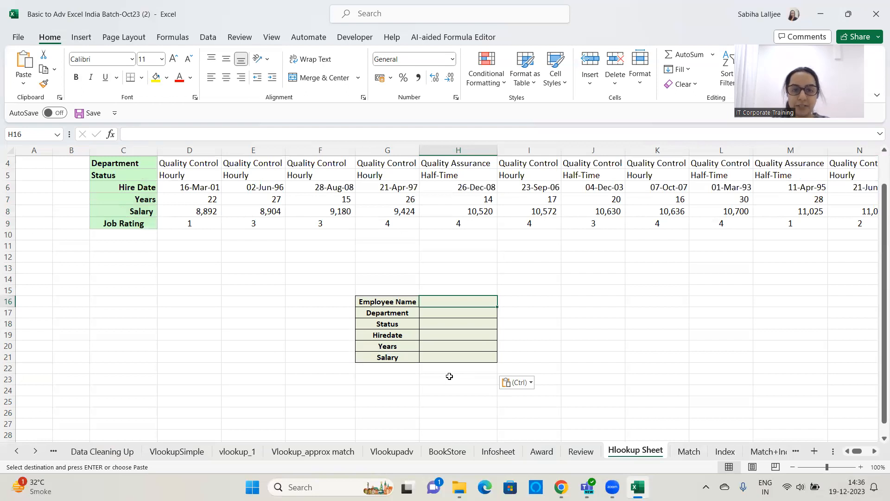
pyautogui.hotkey('alt', 'Tab')
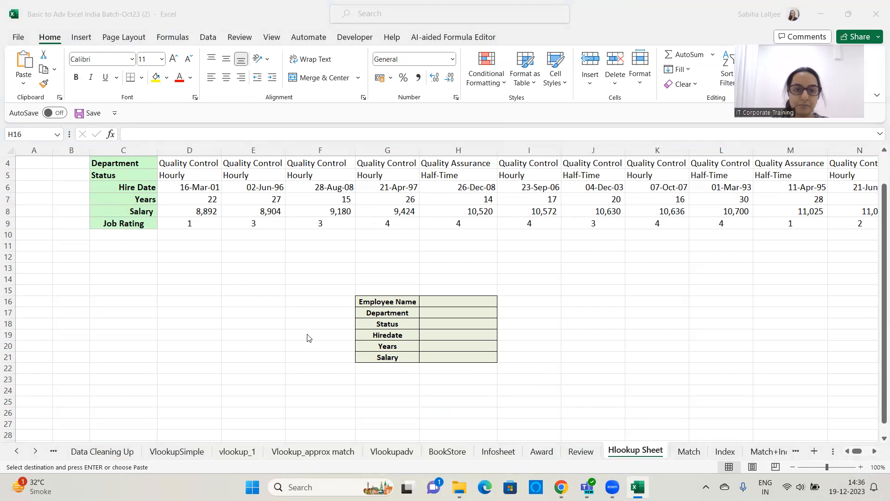
pyautogui.scroll(1, 481, 332)
pyautogui.scroll(-1, 501, 324)
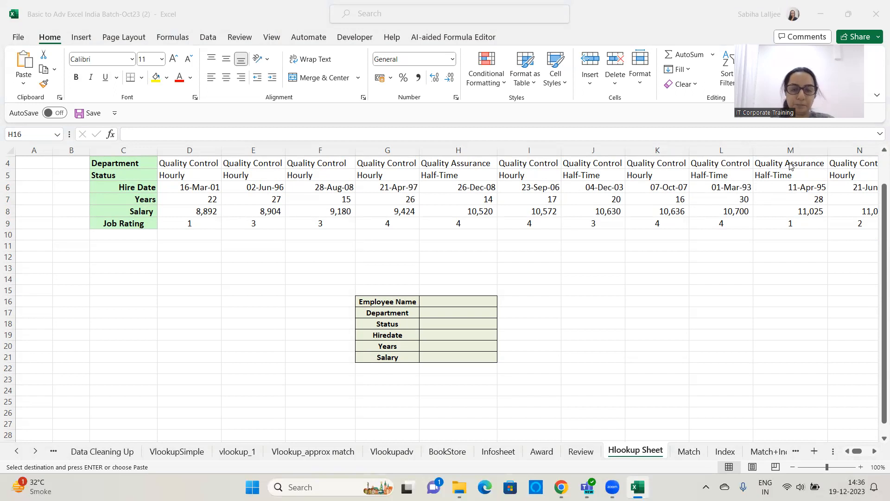
# - Start a data validation rule of type List for the Employee Name entry cell H16 of the lookup form
pyautogui.click(461, 303)
pyautogui.scroll(1, 491, 296)
pyautogui.hotkey('ctrl', 'v')
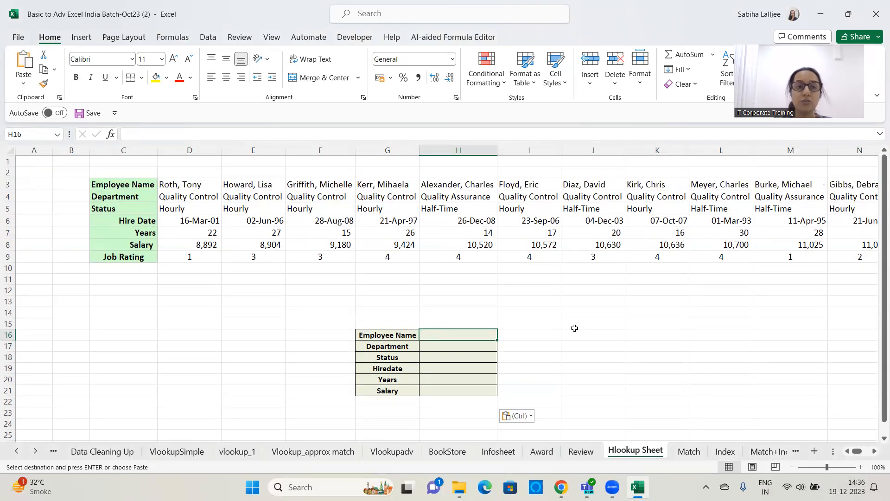
pyautogui.click(208, 37)
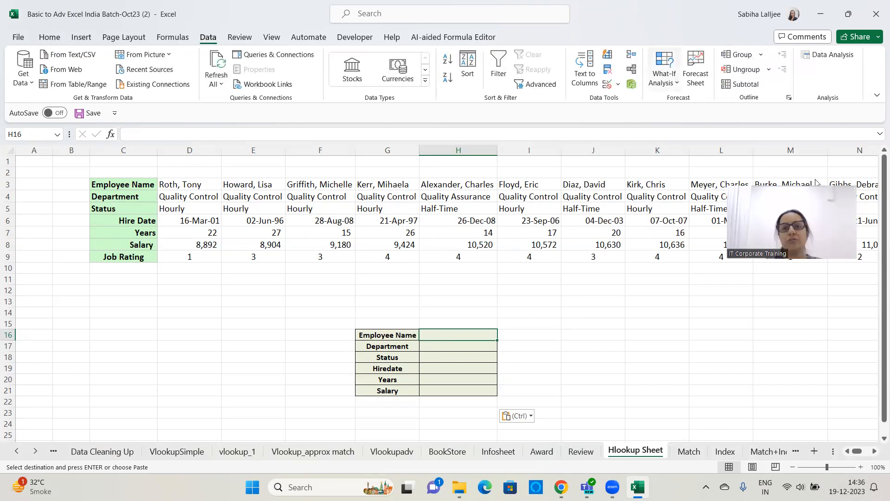
pyautogui.click(619, 85)
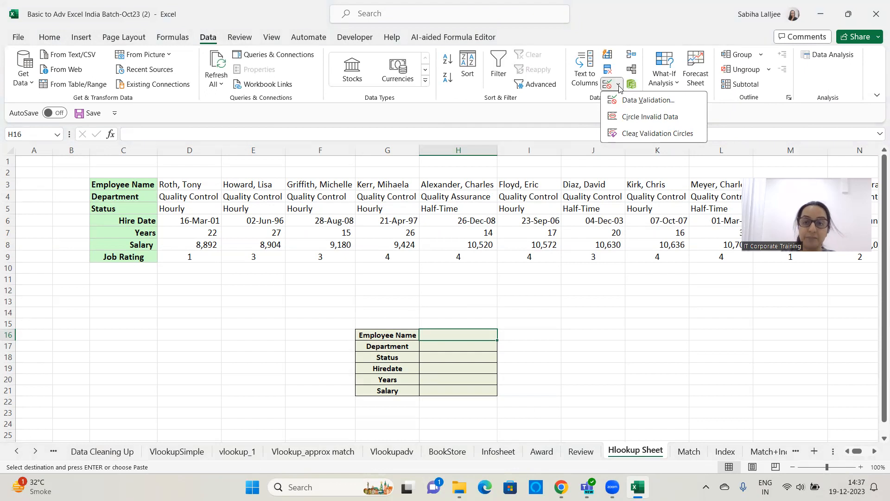
pyautogui.click(656, 106)
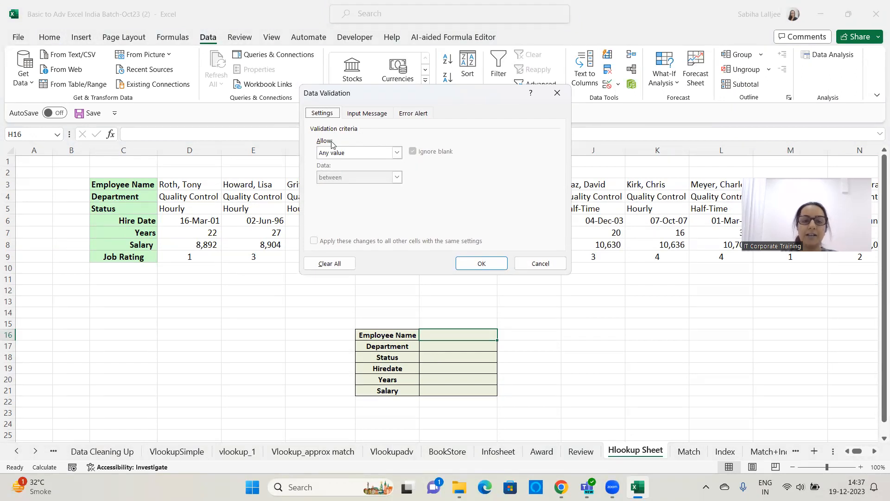
pyautogui.click(396, 154)
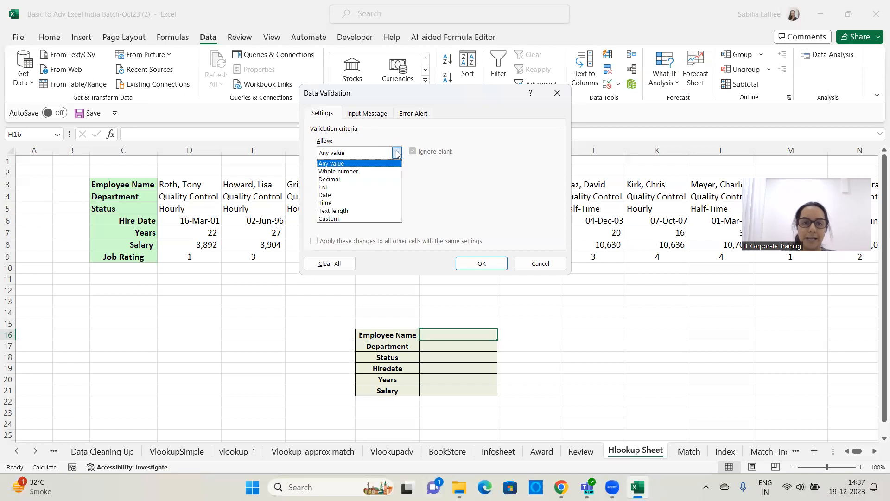
pyautogui.click(323, 187)
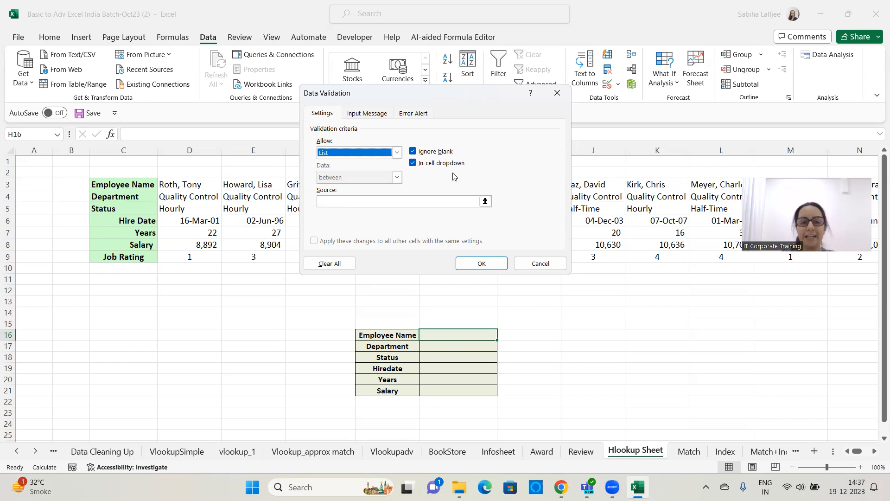
# - Set the validation list source to all employee names in D3:AAI3 and apply the rule
pyautogui.click(485, 201)
pyautogui.click(207, 184)
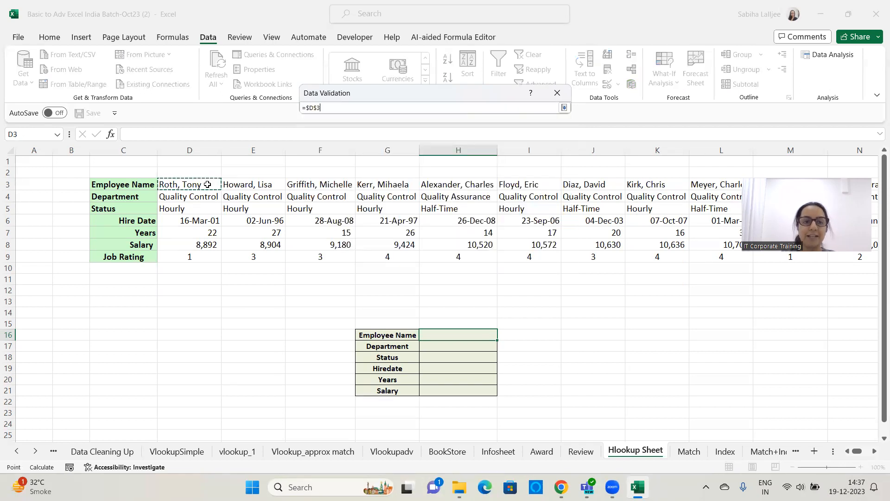
pyautogui.hotkey('shift', 'Right')
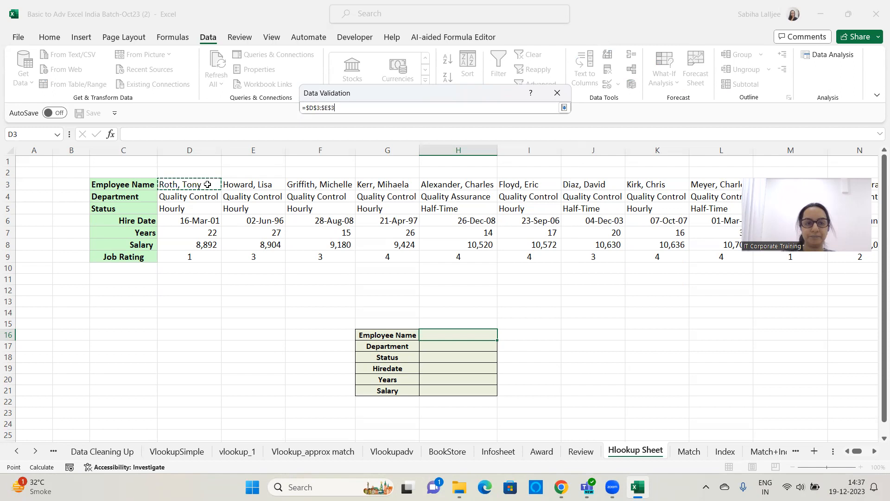
pyautogui.hotkey('ctrl', 'shift', 'Right')
pyautogui.hotkey('ctrl', 'shift', 'Right')
pyautogui.hotkey('shift', 'Left')
pyautogui.hotkey('shift', 'Left')
pyautogui.hotkey('shift', 'Left')
pyautogui.hotkey('shift', 'Left')
pyautogui.hotkey('shift', 'Left')
pyautogui.hotkey('shift', 'Left')
pyautogui.hotkey('shift', 'Left')
pyautogui.hotkey('shift', 'Left')
pyautogui.hotkey('shift', 'Left')
pyautogui.hotkey('shift', 'Left')
pyautogui.hotkey('shift', 'Left')
pyautogui.hotkey('shift', 'Left')
pyautogui.hotkey('shift', 'Left')
pyautogui.hotkey('shift', 'Left')
pyautogui.hotkey('shift', 'Left')
pyautogui.hotkey('shift', 'Left')
pyautogui.hotkey('shift', 'Left')
pyautogui.hotkey('shift', 'Left')
pyautogui.hotkey('shift', 'Left')
pyautogui.hotkey('shift', 'Left')
pyautogui.hotkey('ctrl', 'shift', 'Left')
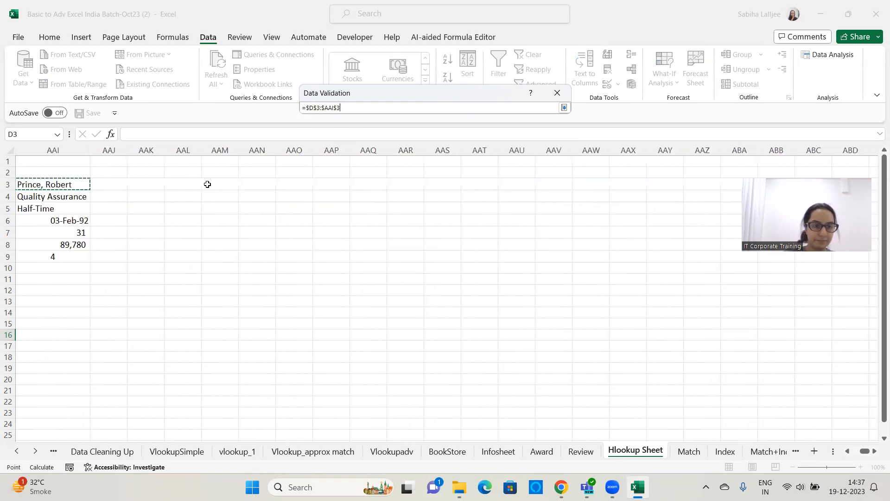
pyautogui.click(565, 108)
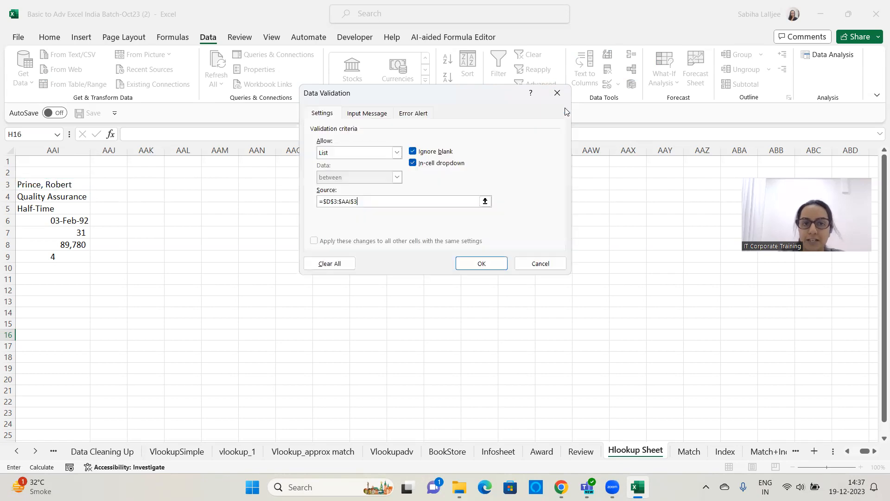
pyautogui.click(472, 263)
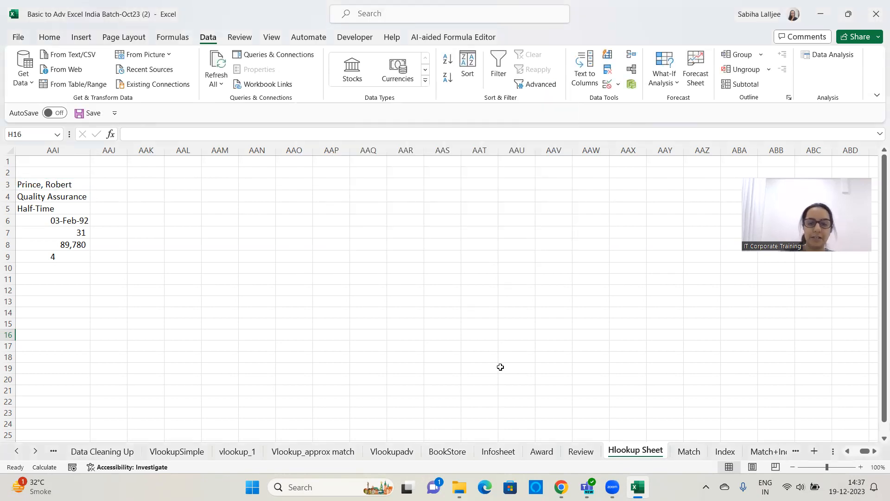
# - Choose the employee listed in column I of the table from the Employee Name dropdown in H16
pyautogui.hotkey('ctrl', 'BackSpace')
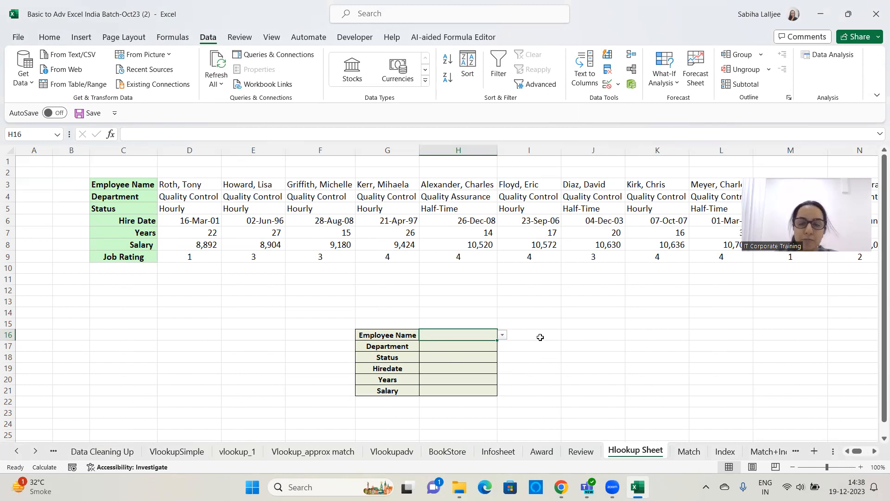
pyautogui.scroll(-1, 540, 337)
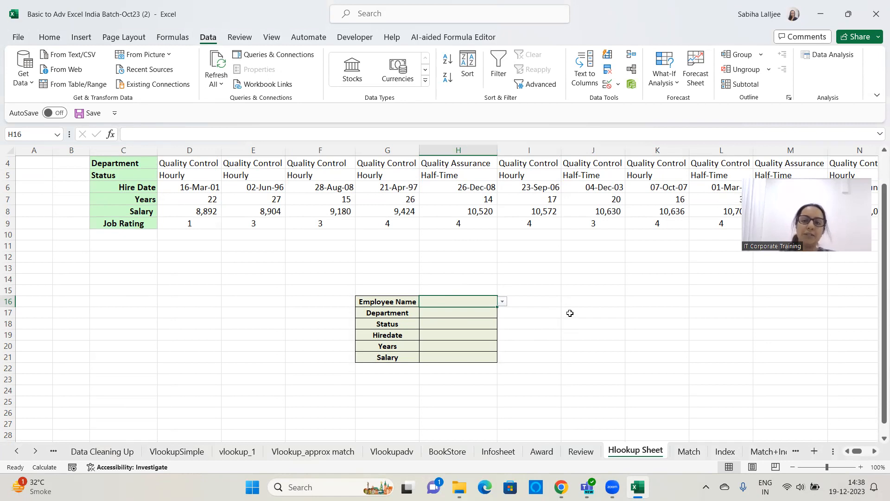
pyautogui.click(503, 304)
pyautogui.click(473, 361)
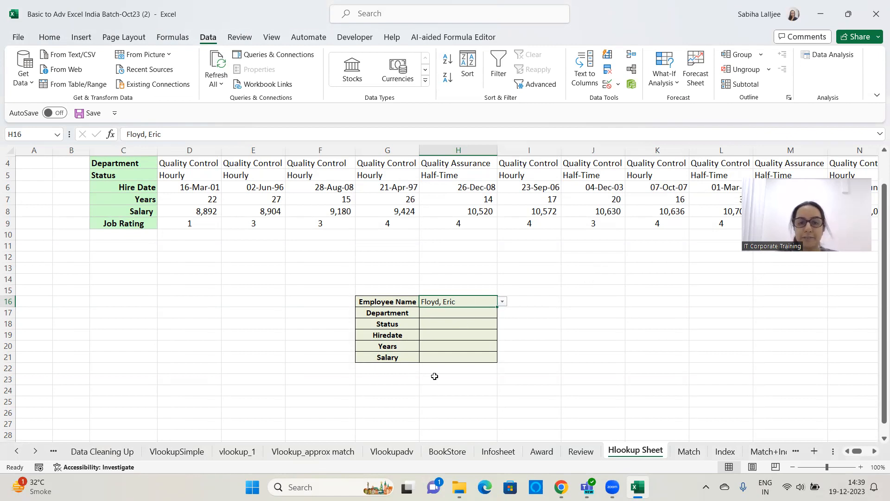
pyautogui.click(449, 315)
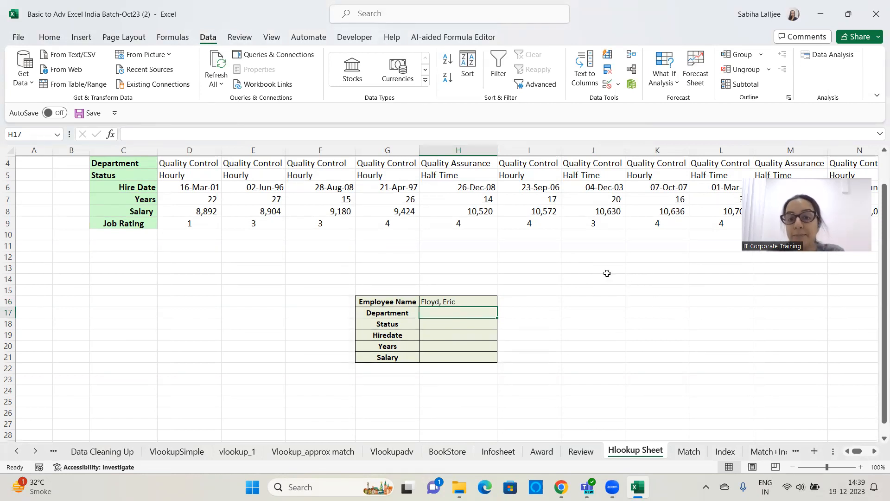
pyautogui.click(592, 271)
pyautogui.click(590, 276)
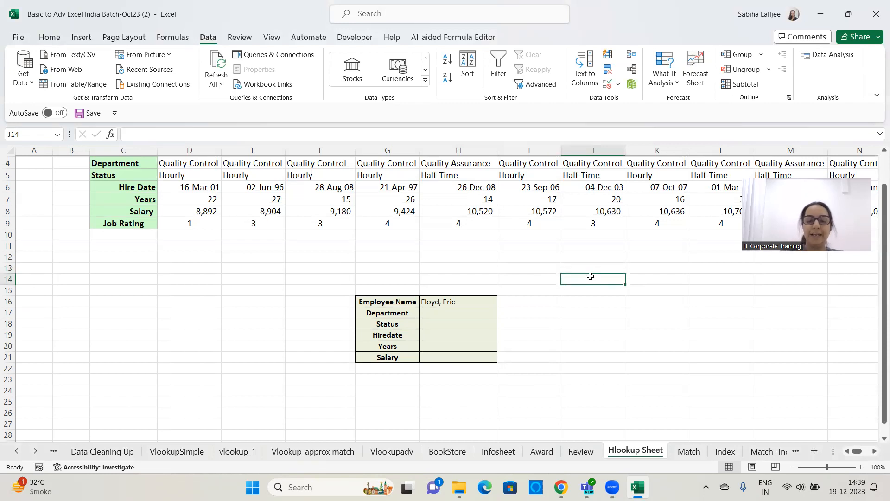
pyautogui.write('=hl')
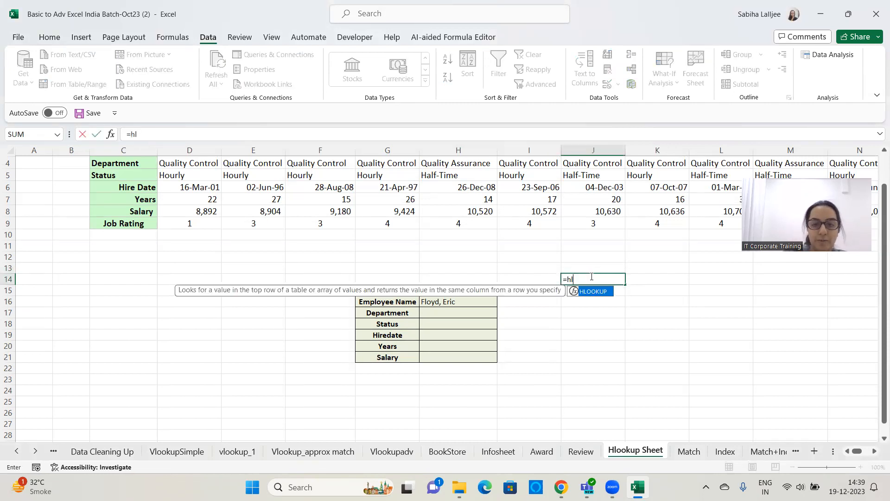
pyautogui.write('ookup(')
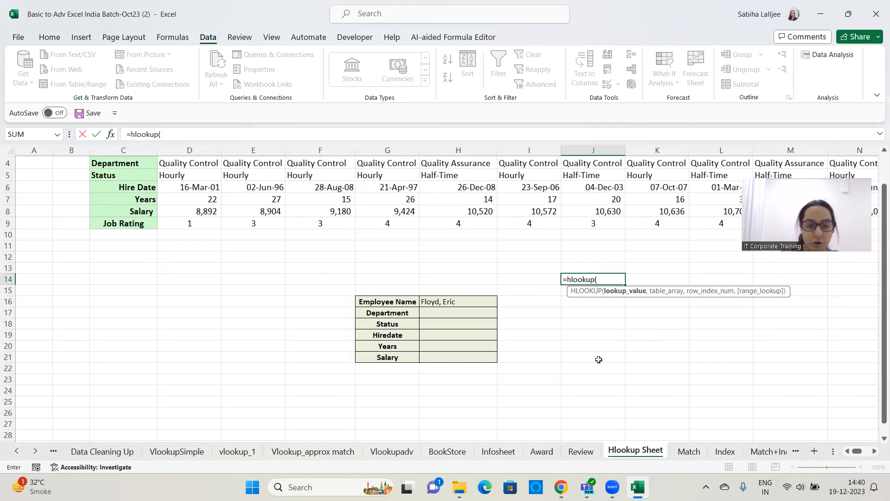
pyautogui.click(451, 240)
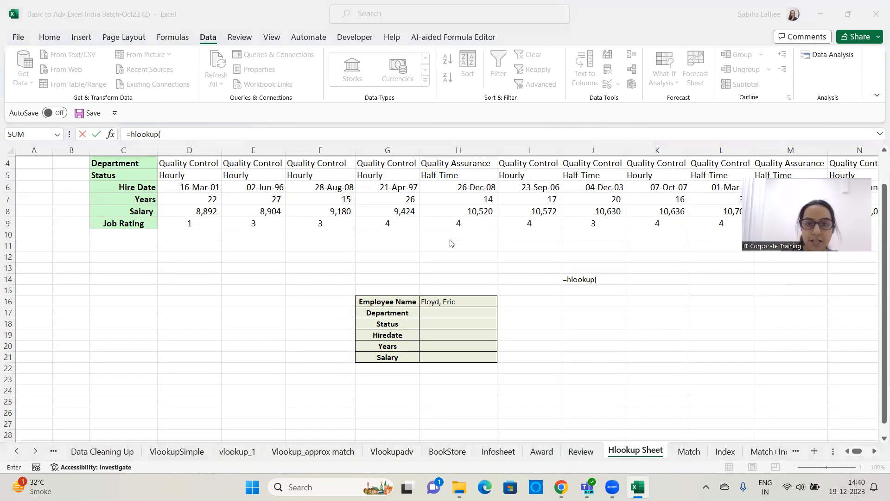
pyautogui.click(690, 450)
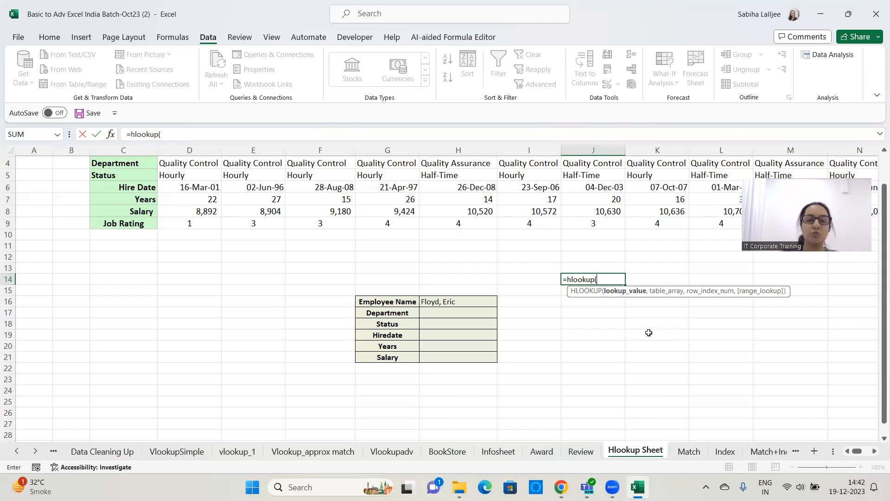
pyautogui.press('Escape')
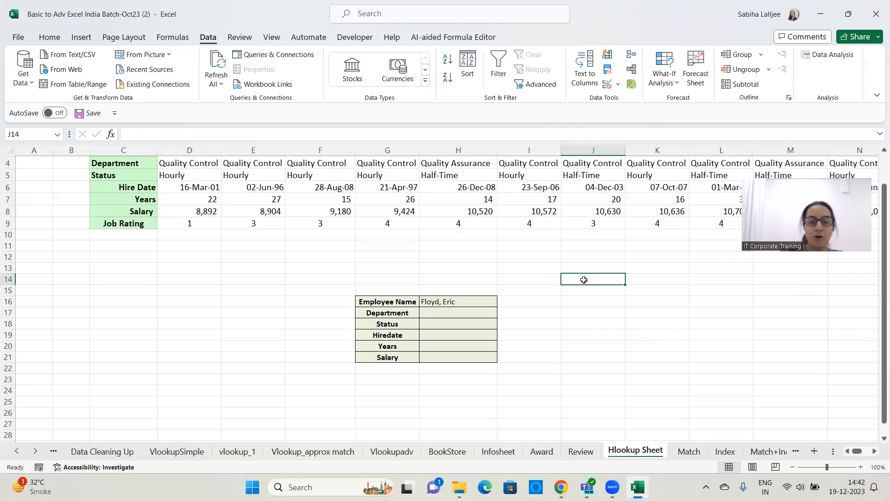
# - Enter the HLOOKUP argument labels "Lookup", "Table of Arry", "Row Index" and "Type of Match" down J14:J17
pyautogui.write('Lookup')
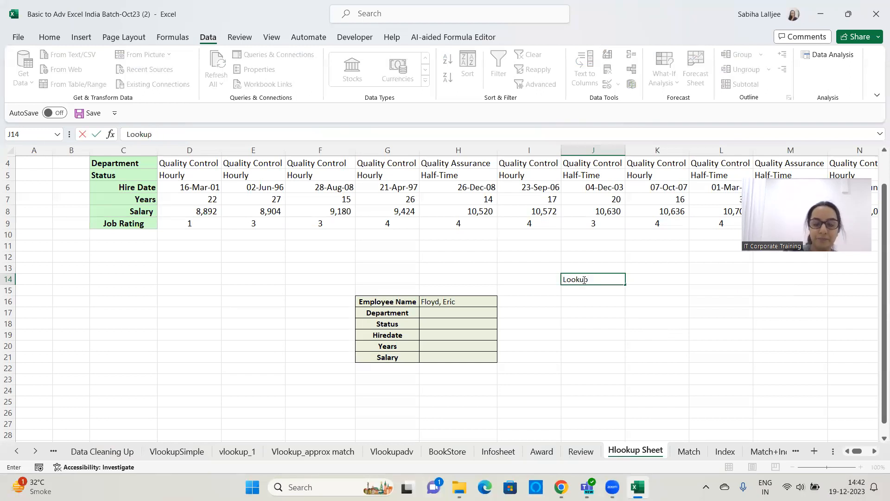
pyautogui.press('Return')
pyautogui.write('Table')
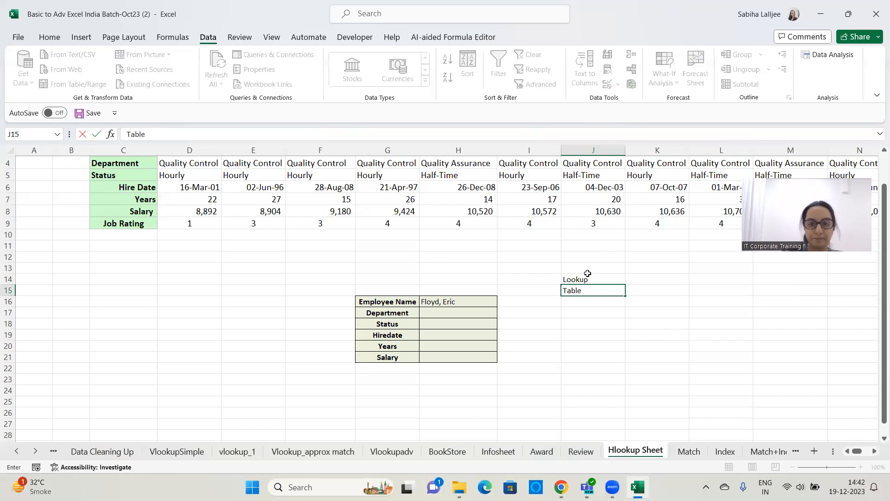
pyautogui.write(' of Arry')
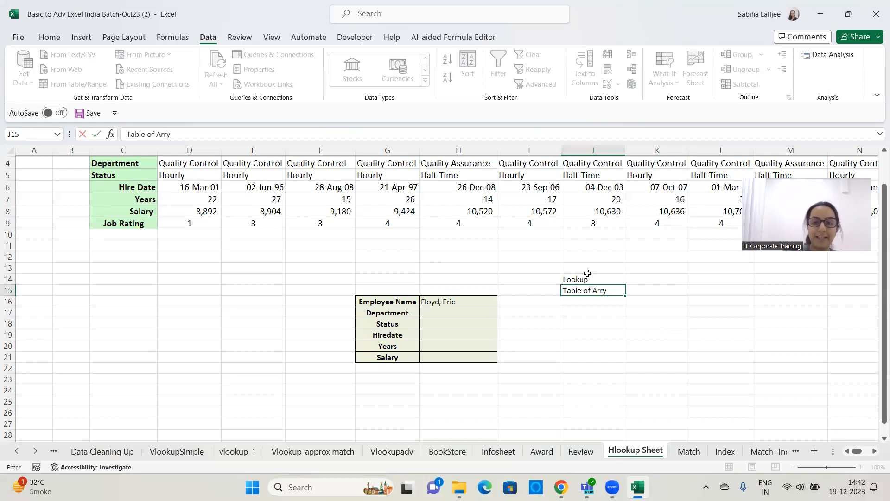
pyautogui.press('Return')
pyautogui.write('Row Index')
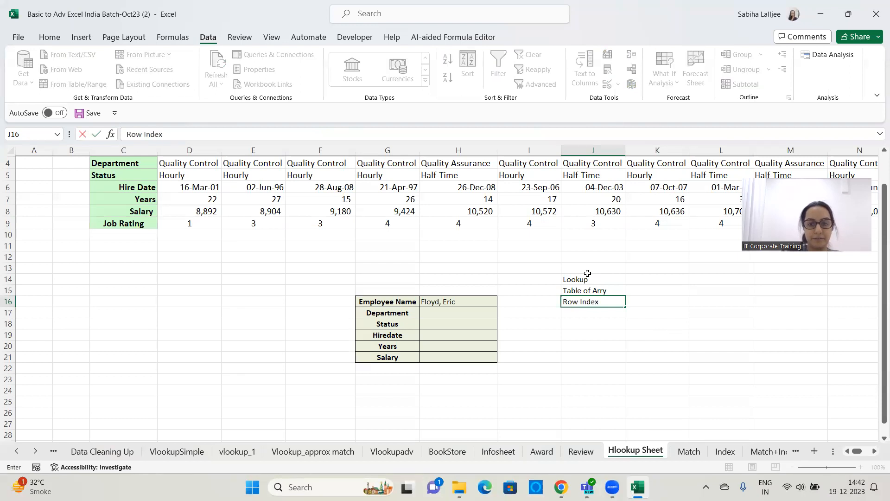
pyautogui.press('Return')
pyautogui.write('Type of Match')
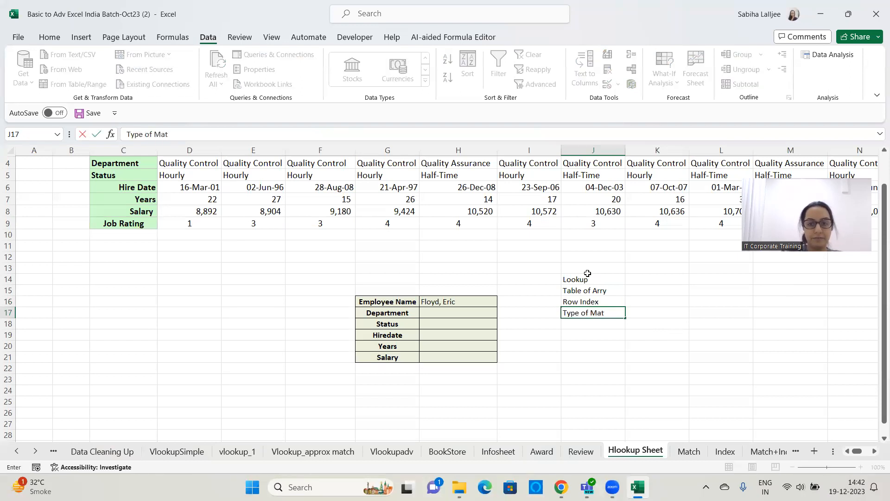
# - Describe the first two arguments with "What are u searching" in K14 and "Where are u searching" in K15
pyautogui.click(660, 278)
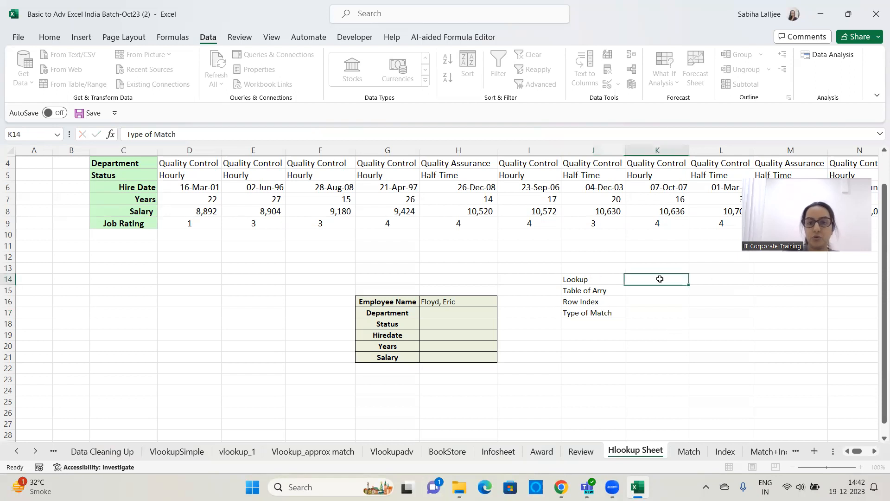
pyautogui.write('What')
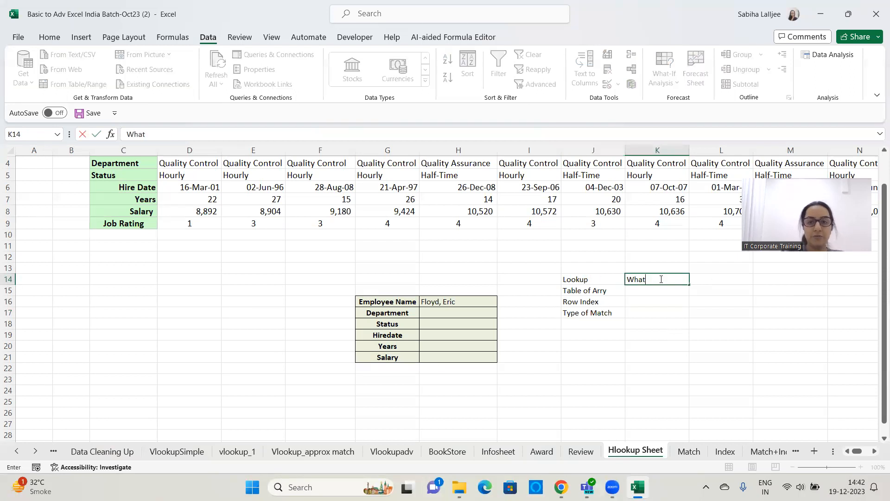
pyautogui.write(' are u searching')
pyautogui.press('Return')
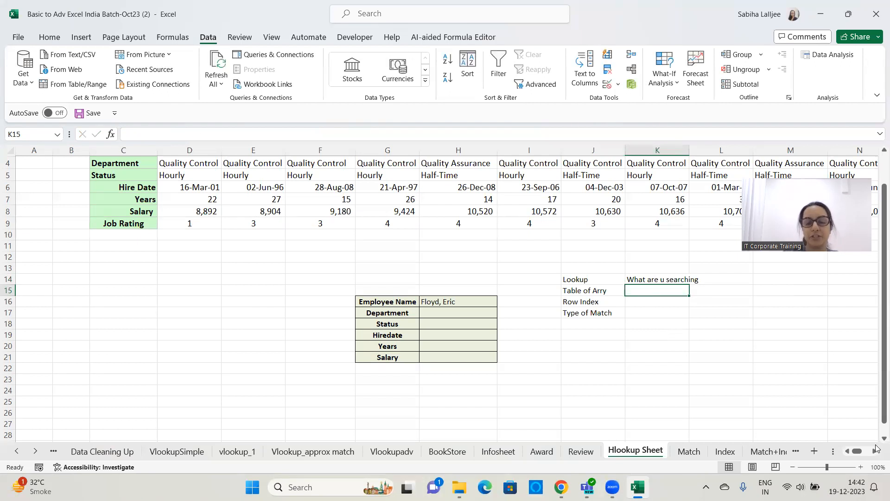
pyautogui.write('Where a')
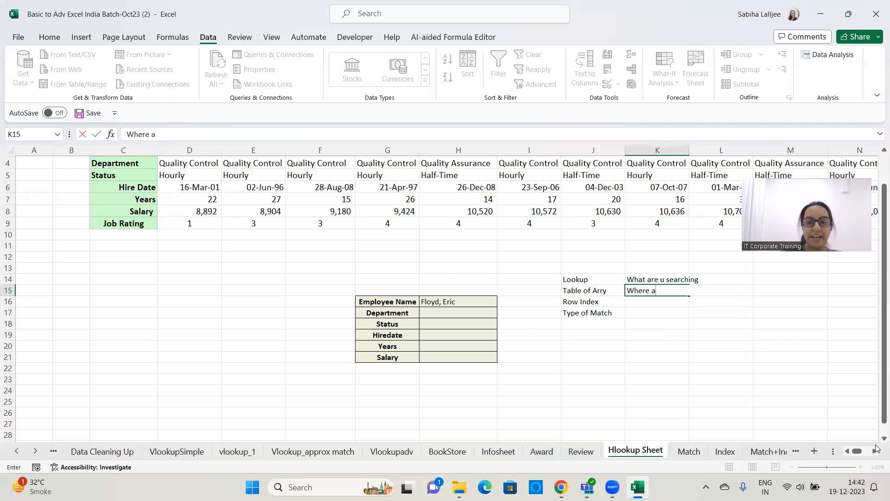
pyautogui.write('re u searching')
pyautogui.press('Return')
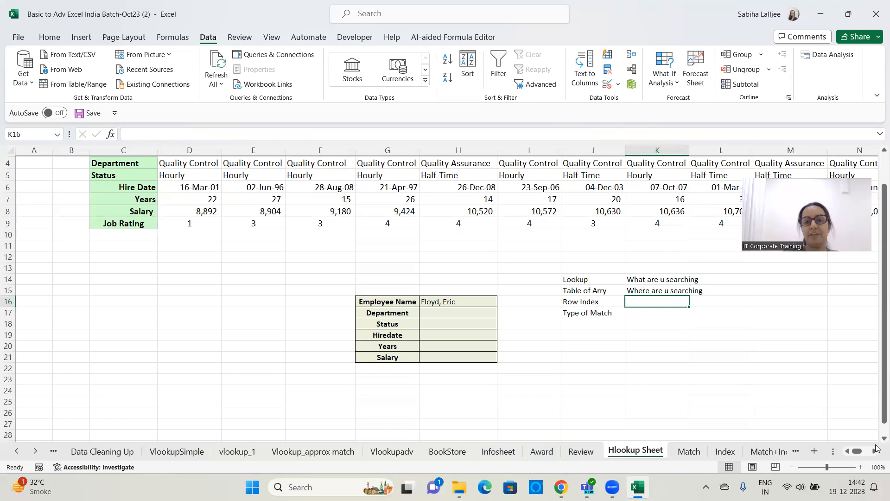
# - Describe the last two arguments with "Row from where u want info" in K16 and "Approx or Exact match" in K17
pyautogui.write('Row from')
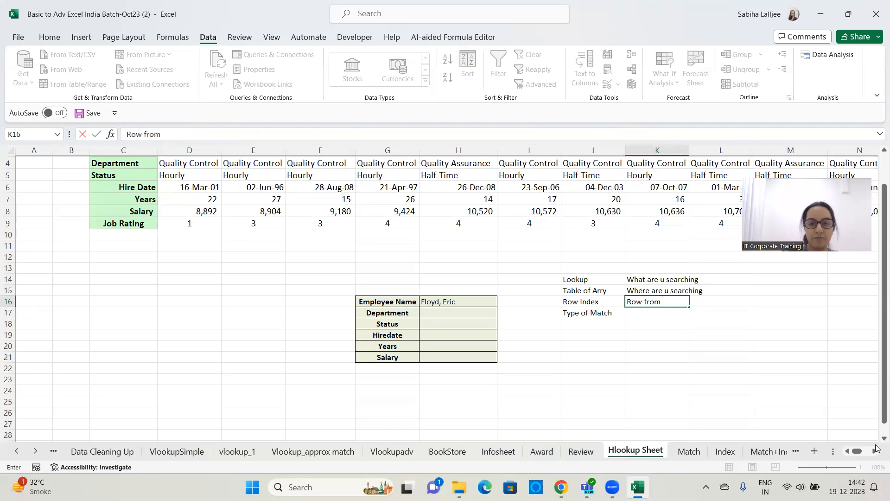
pyautogui.write(' where u want info')
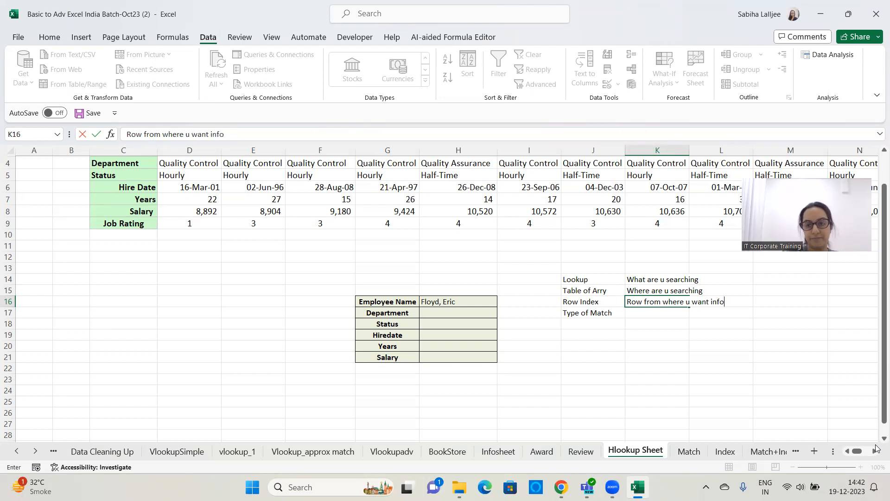
pyautogui.press('Return')
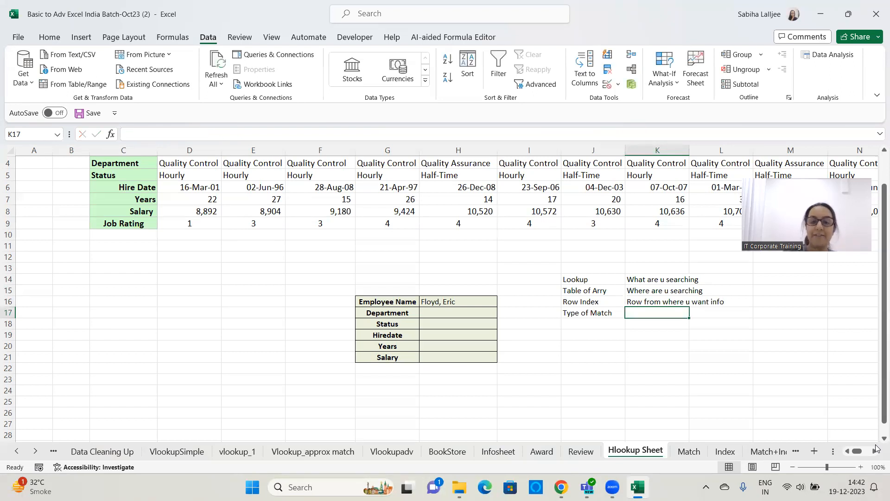
pyautogui.write('Approx')
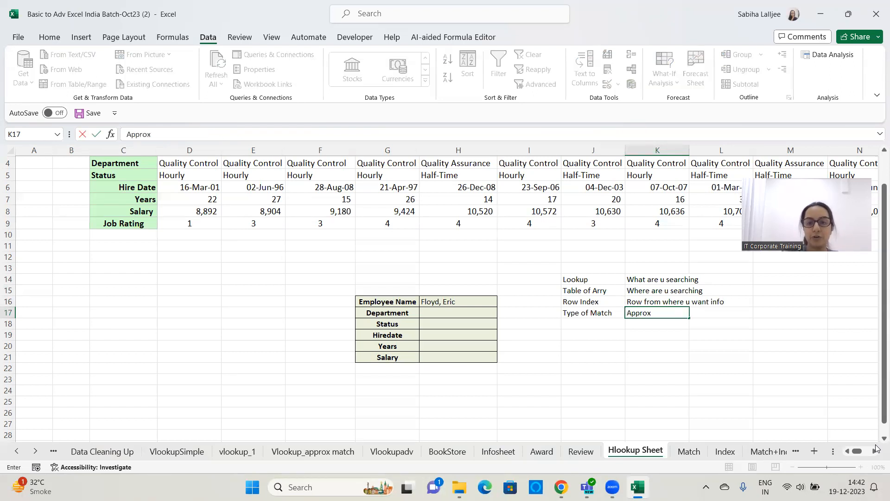
pyautogui.write(' or E')
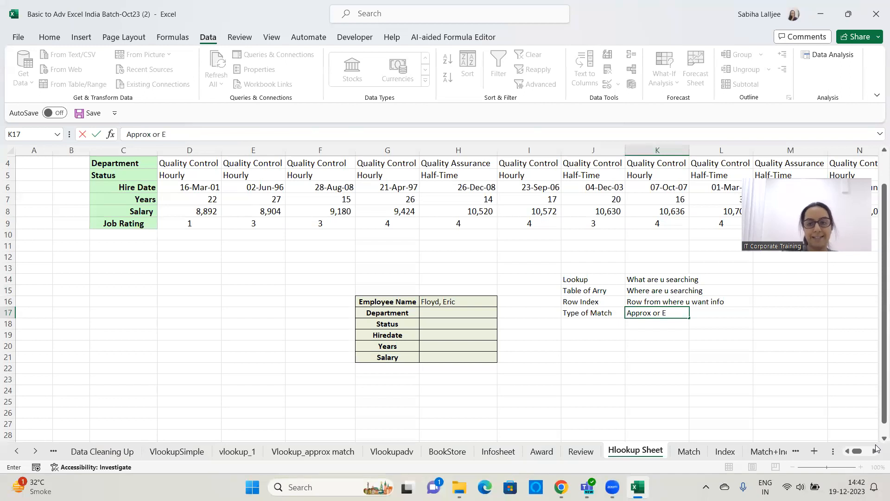
pyautogui.write('xact match')
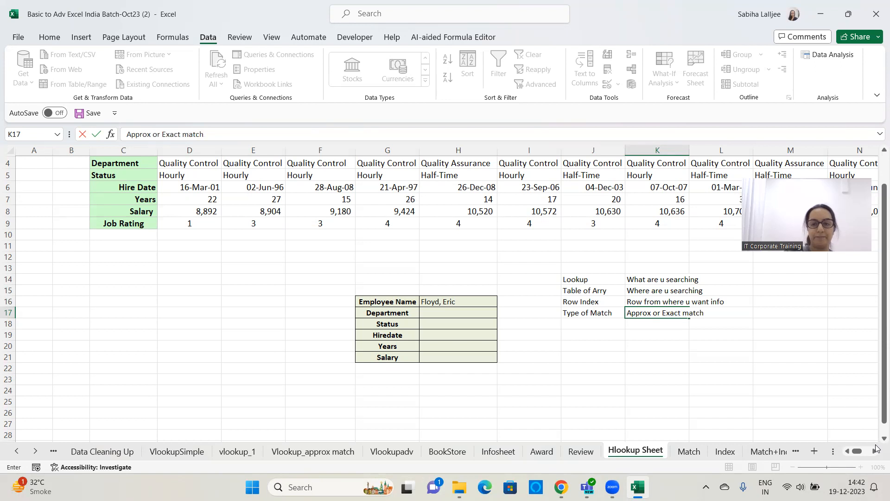
pyautogui.press('Return')
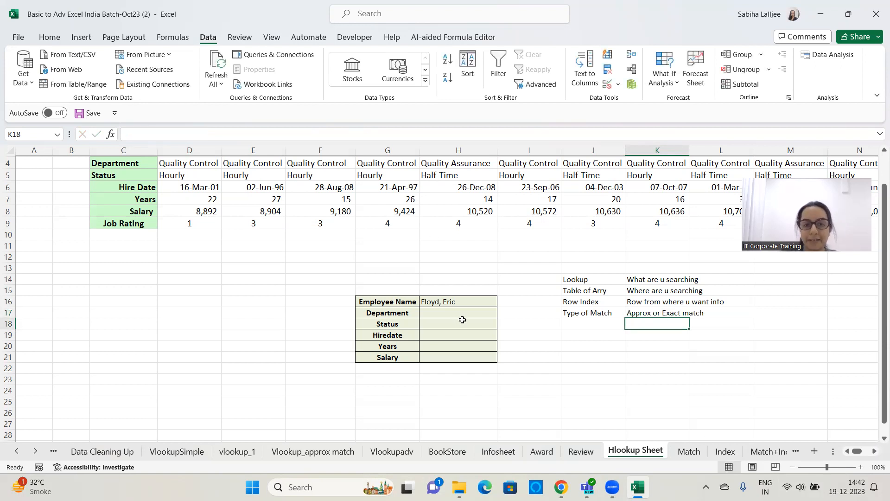
# - Start an HLOOKUP formula in the Department cell H17 with H16 as lookup value and C3:AAI9 as table array
pyautogui.click(468, 312)
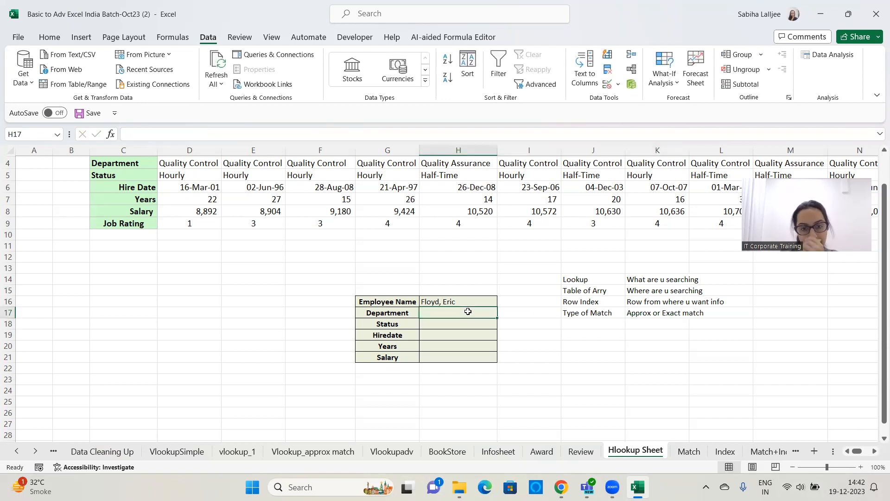
pyautogui.scroll(1, 405, 275)
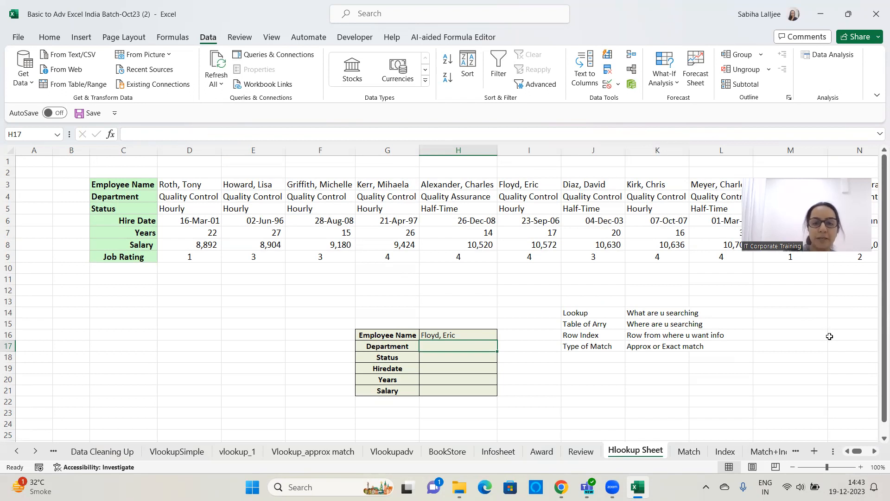
pyautogui.write('=')
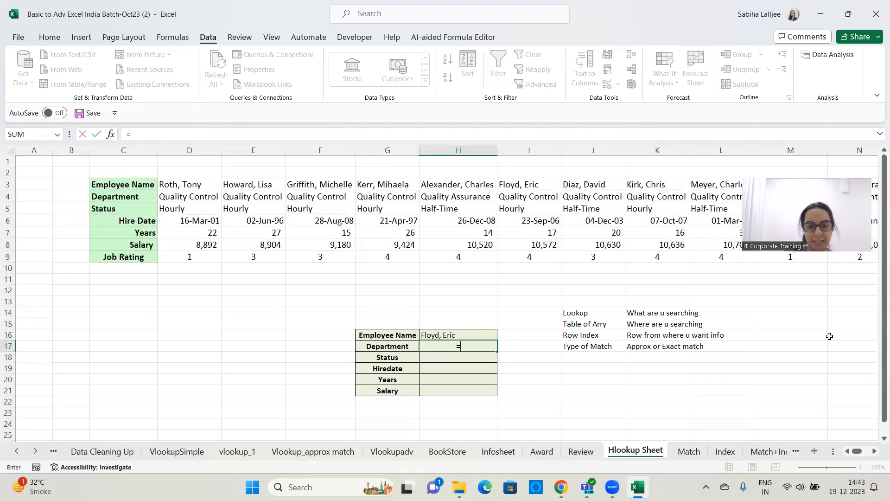
pyautogui.write('hlookup')
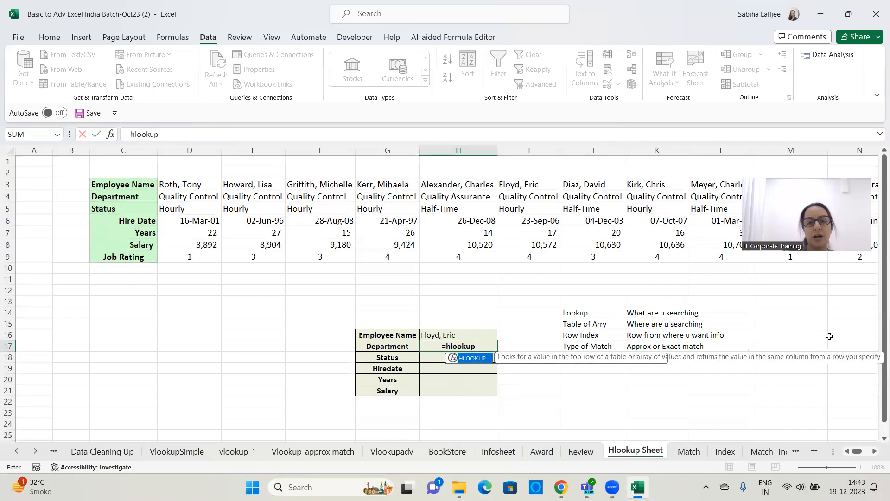
pyautogui.write('(')
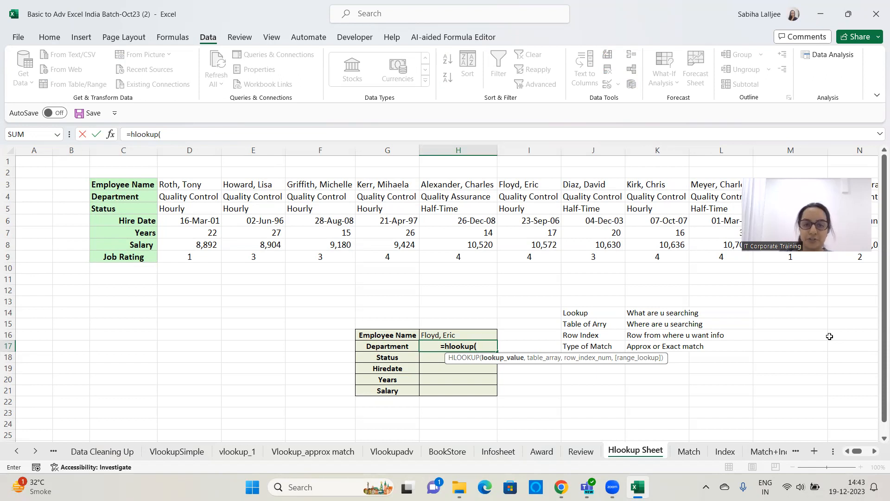
pyautogui.click(470, 333)
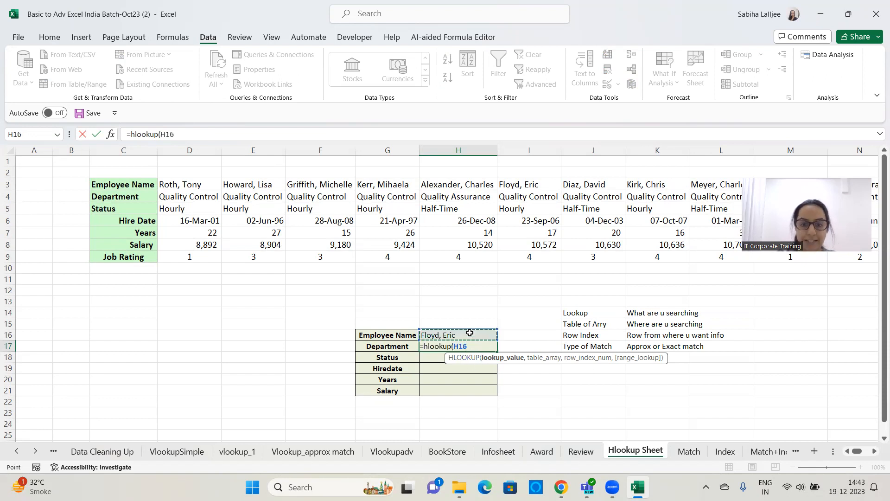
pyautogui.write(',')
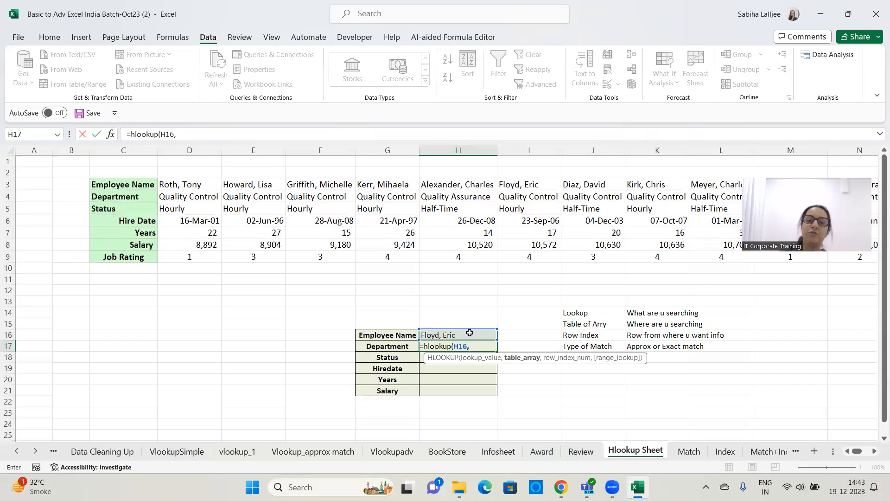
pyautogui.click(120, 185)
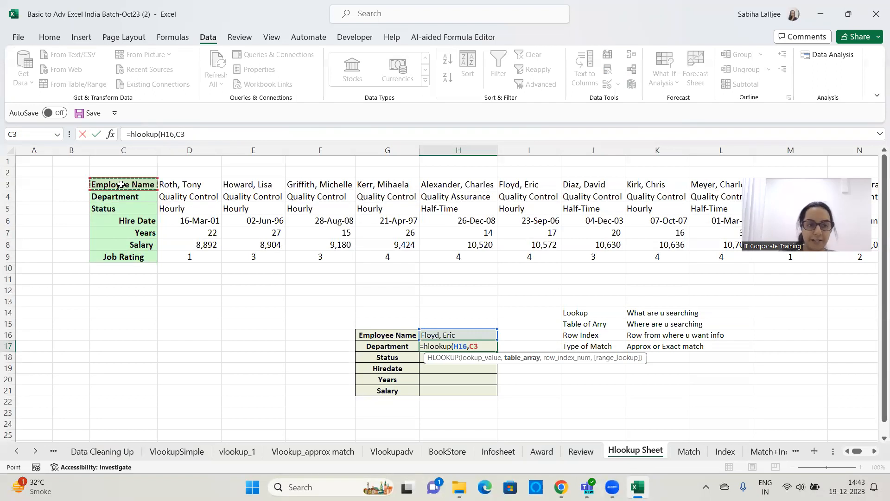
pyautogui.hotkey('ctrl', 'shift', 'Down')
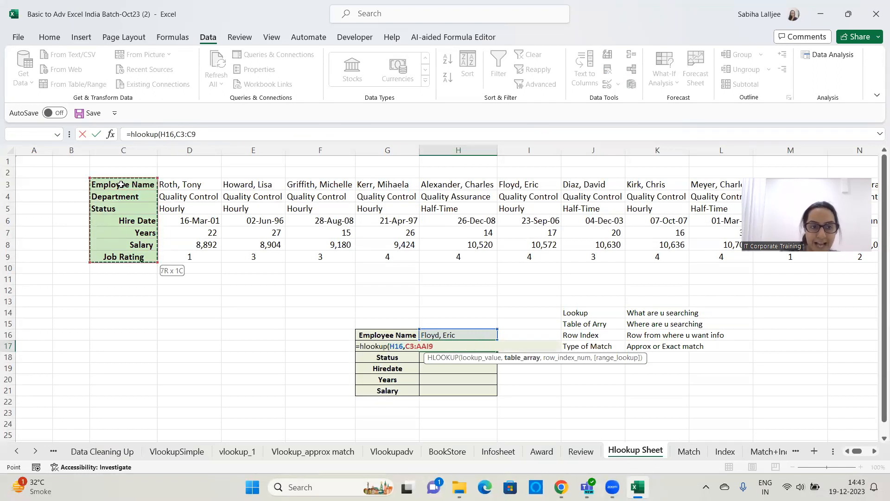
pyautogui.hotkey('ctrl', 'shift', 'Right')
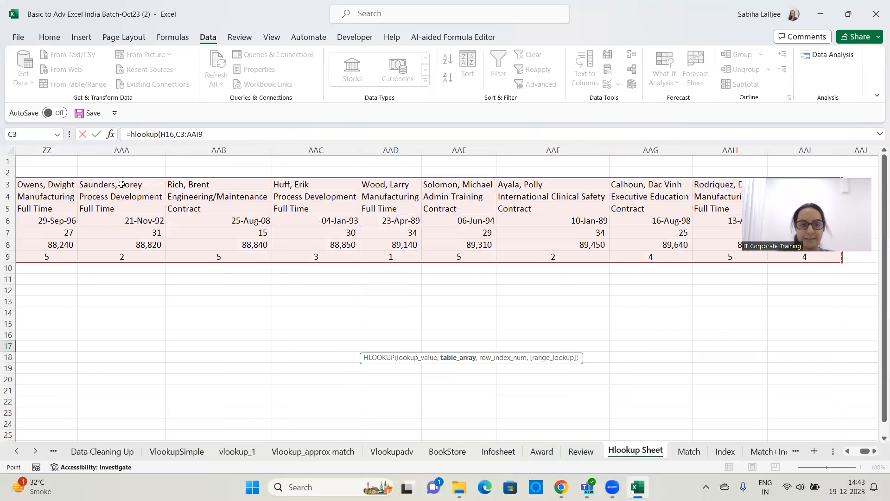
pyautogui.write(',')
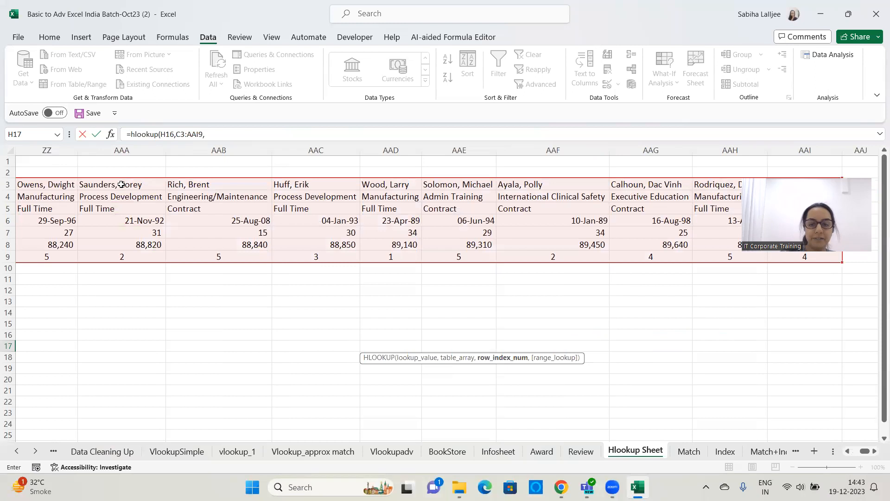
# - Complete the HLOOKUP in H17 with row index 2 and exact match 0, and enter the formula
pyautogui.hotkey('ctrl', 'BackSpace')
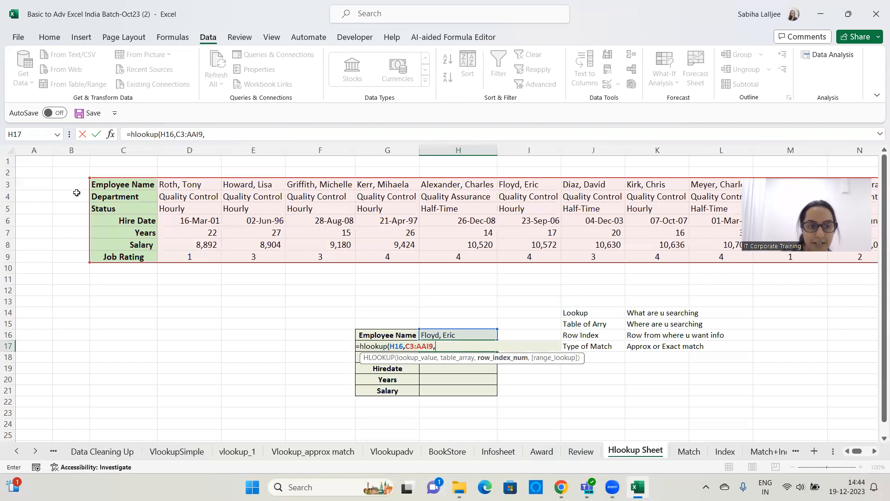
pyautogui.click(226, 135)
pyautogui.write('2')
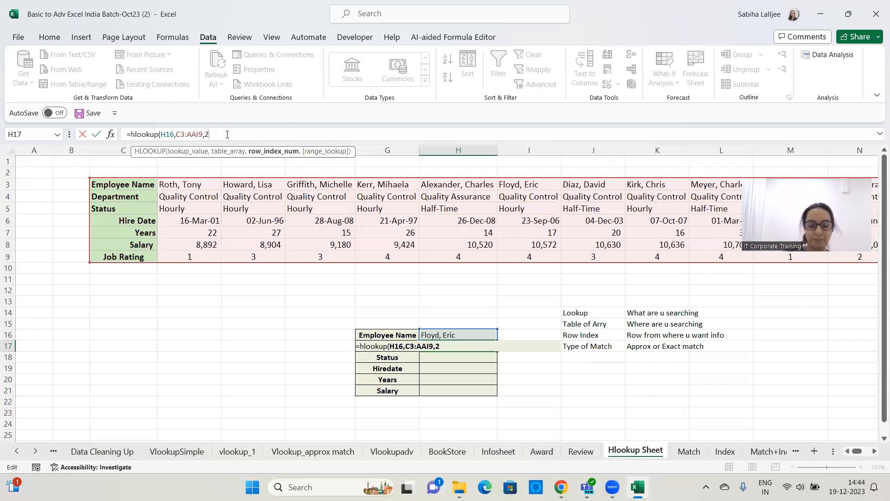
pyautogui.write(',')
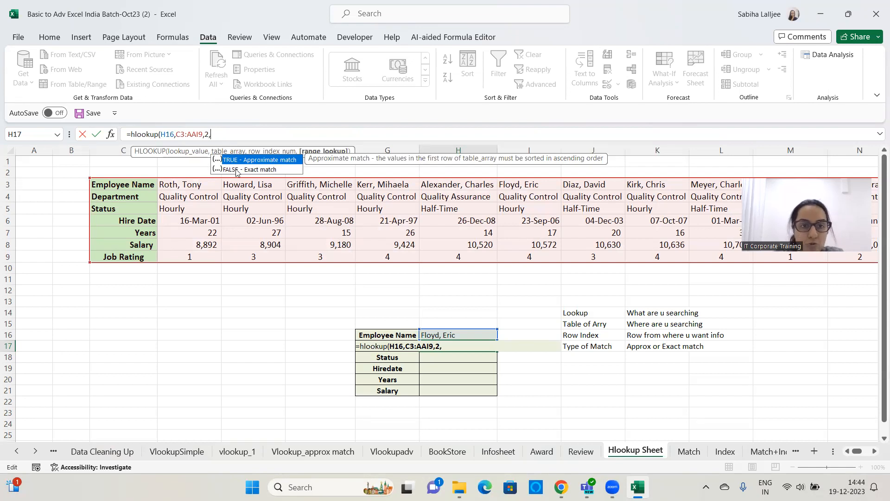
pyautogui.write('0)')
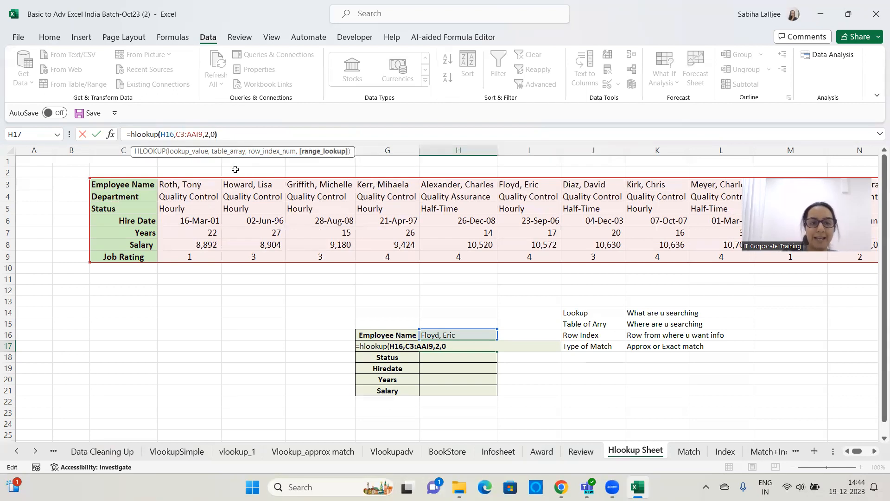
pyautogui.press('Return')
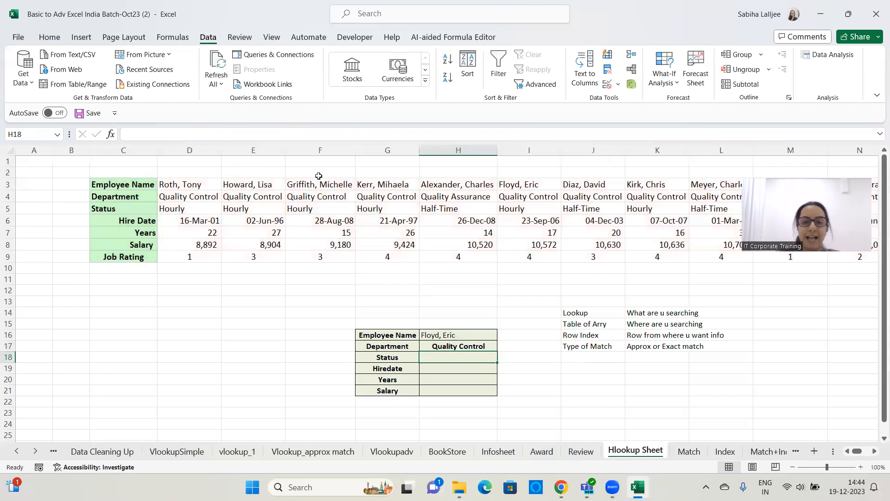
# - Test the Department lookup by choosing three different employees in turn from the Employee Name dropdown in H16, the last from near the list's end
pyautogui.click(476, 347)
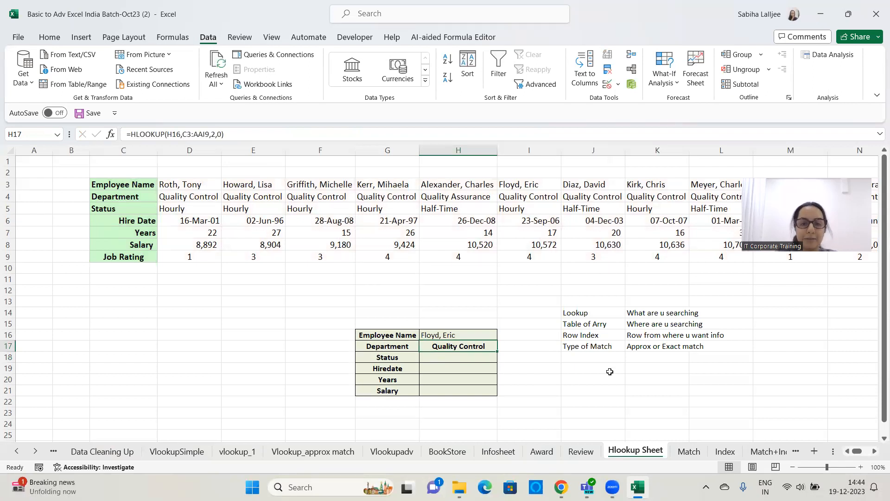
pyautogui.click(484, 335)
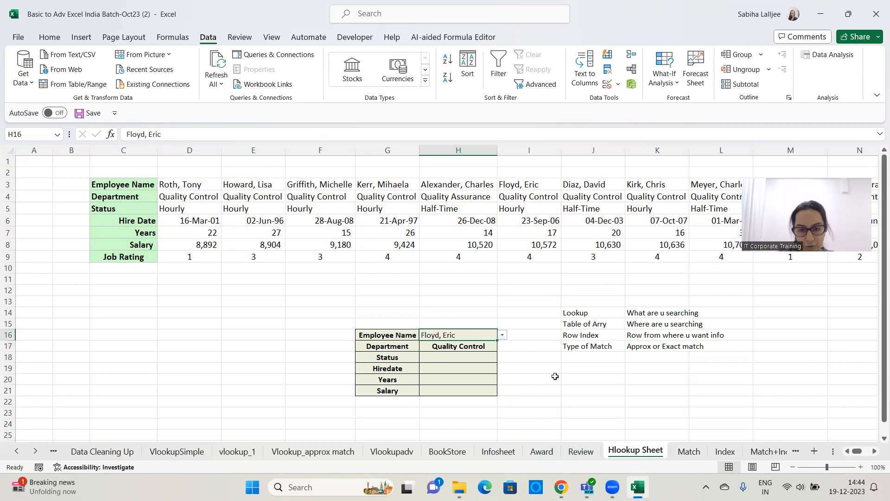
pyautogui.click(503, 335)
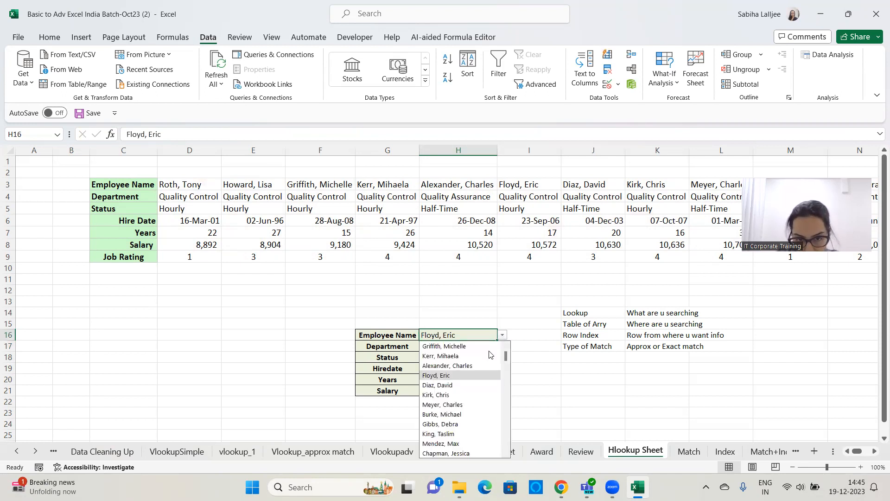
pyautogui.click(453, 442)
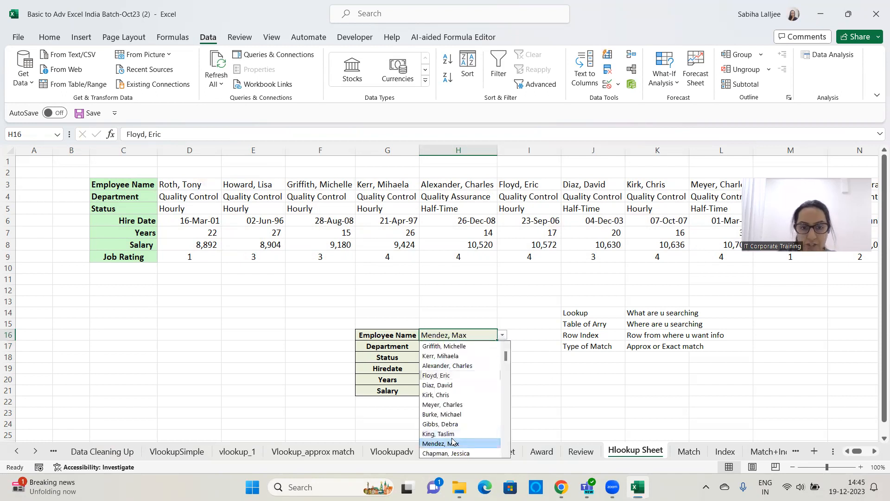
pyautogui.click(502, 335)
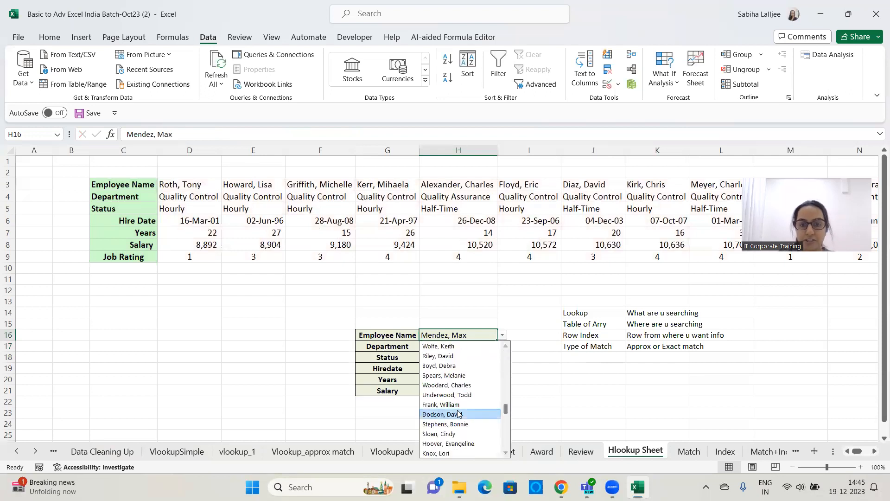
pyautogui.click(458, 414)
pyautogui.click(502, 334)
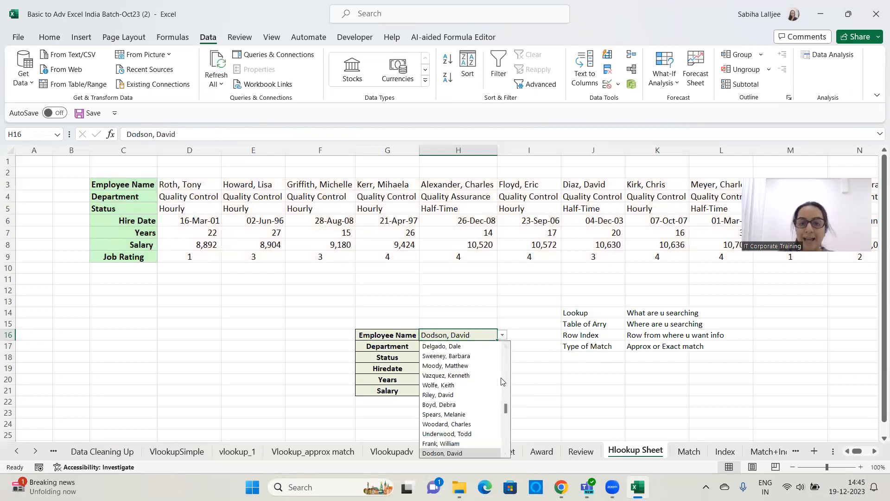
pyautogui.moveTo(505, 409); pyautogui.dragTo(505, 435)
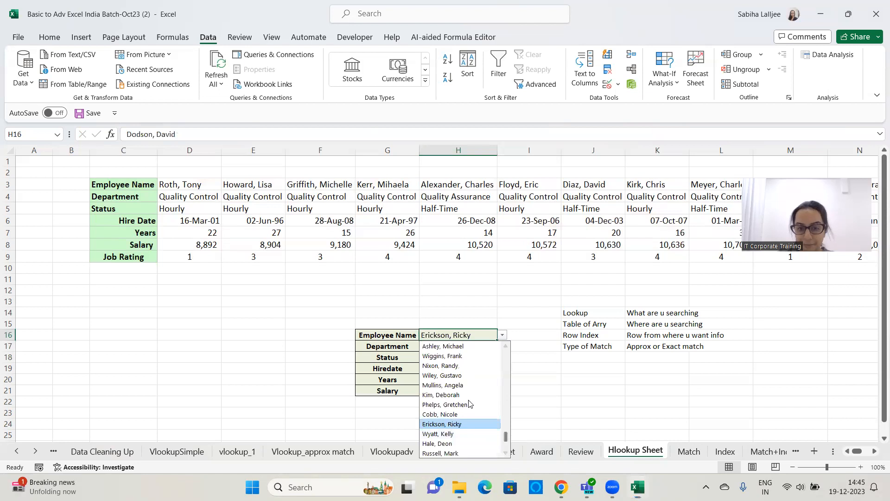
pyautogui.press('Return')
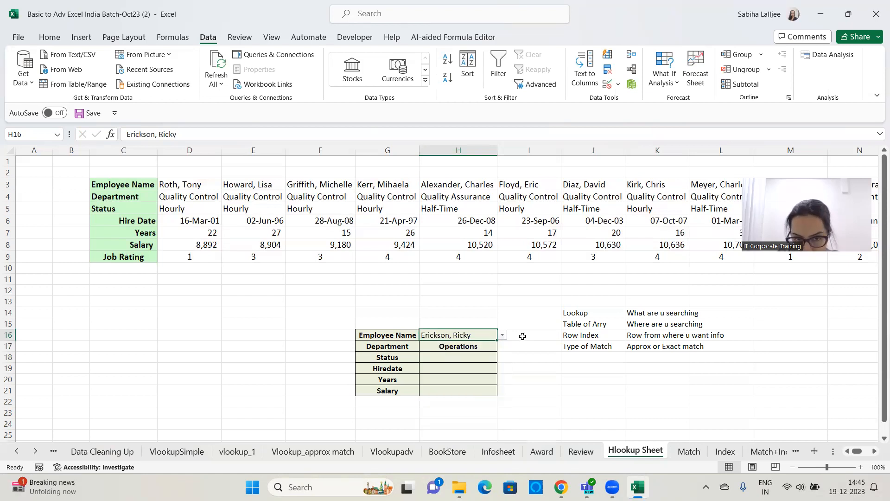
# - Examine the HLOOKUP formula in the Department cell H17 together with the ranges it references
pyautogui.click(468, 345)
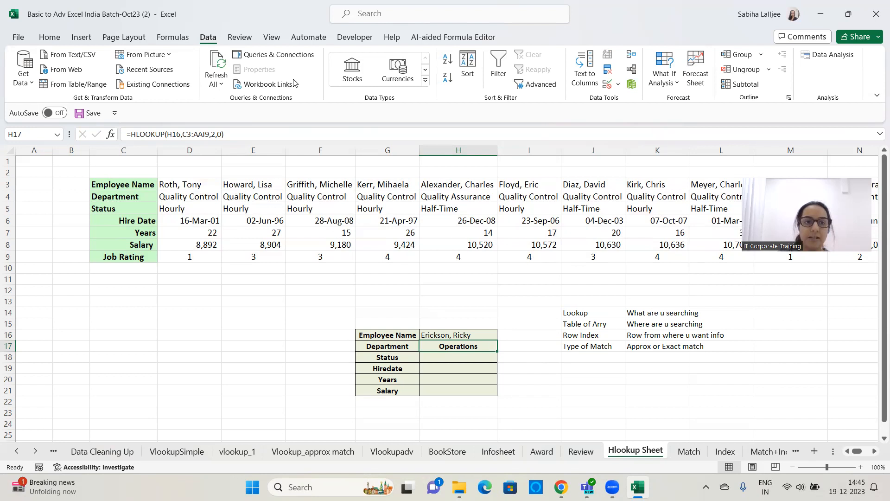
pyautogui.press('F2')
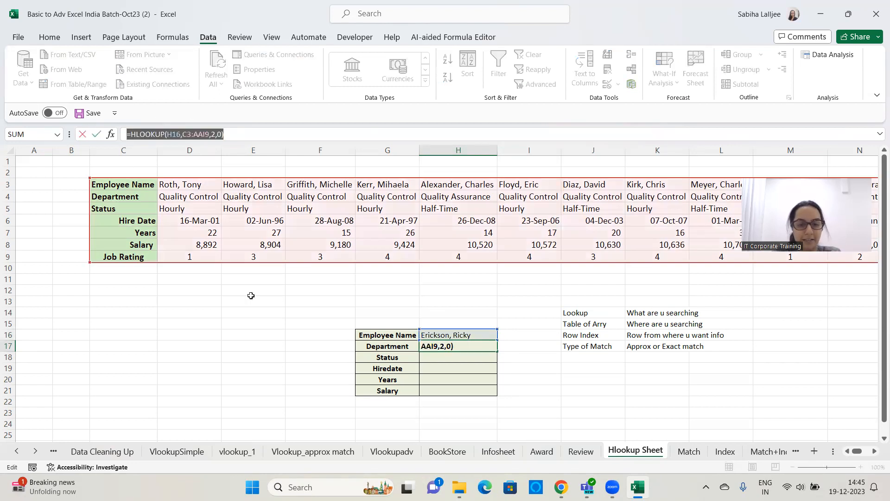
pyautogui.click(609, 287)
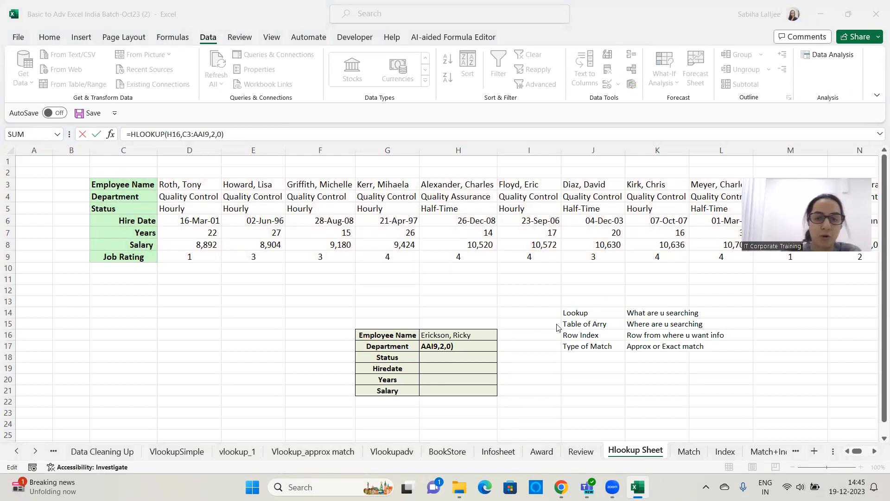
pyautogui.click(529, 363)
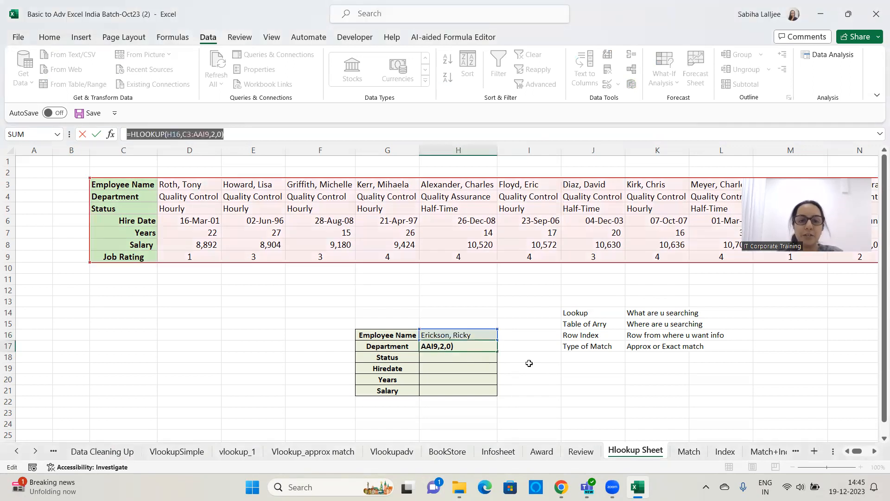
pyautogui.click(529, 364)
pyautogui.press('Escape')
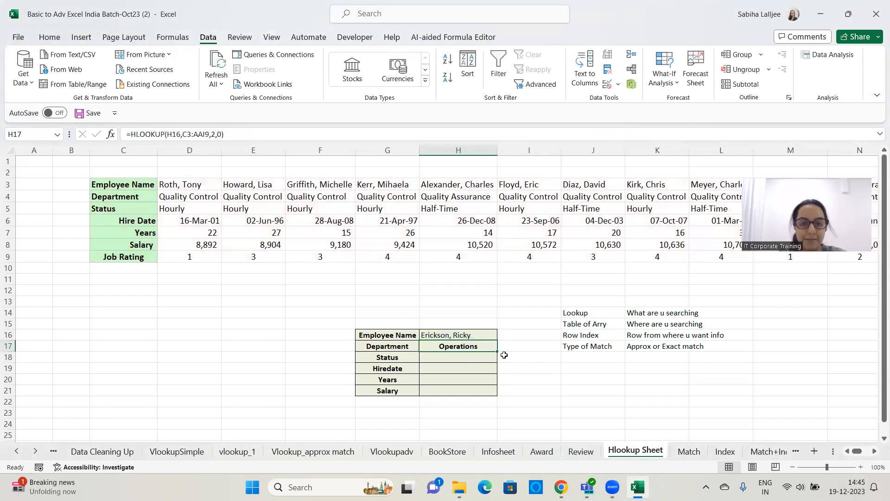
# - Start an HLOOKUP formula in the Status cell H18 with H16 as lookup value and C3:AAI9 as table array
pyautogui.click(471, 358)
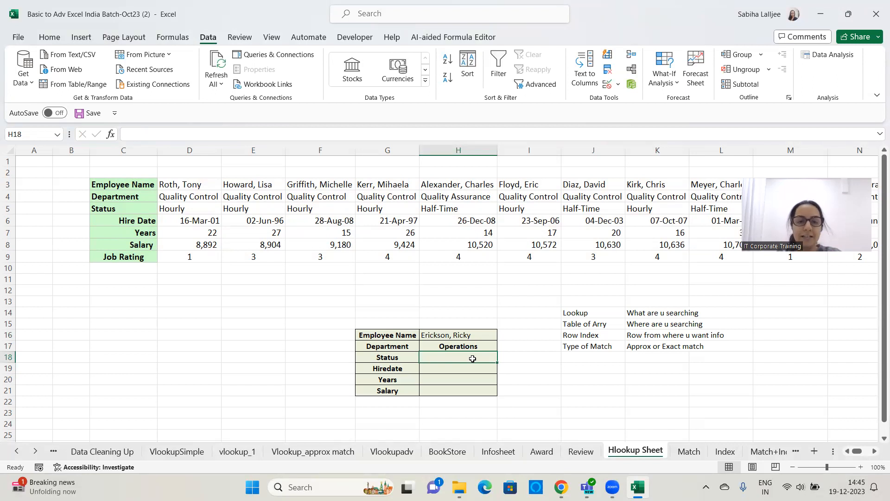
pyautogui.write('=')
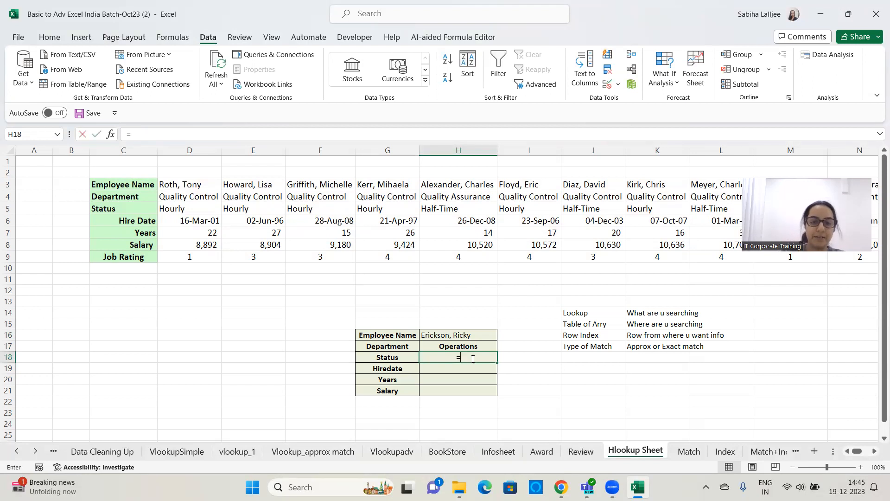
pyautogui.write('hlookup')
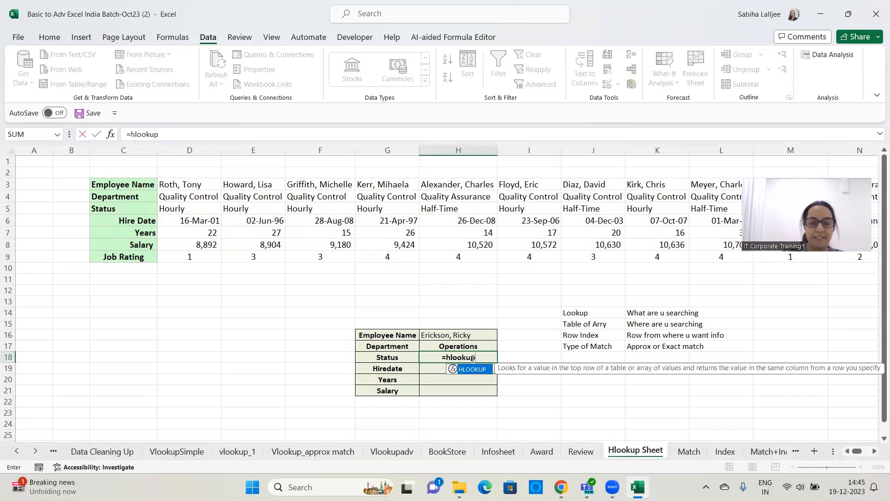
pyautogui.write('(')
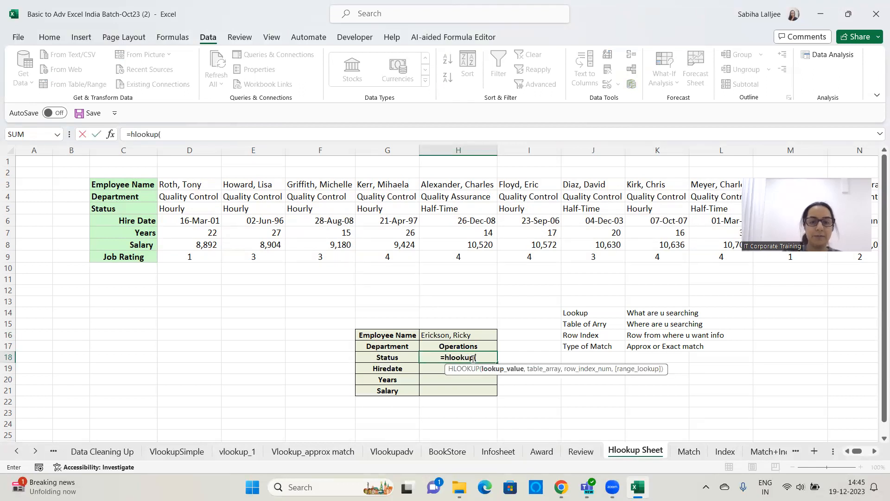
pyautogui.click(472, 336)
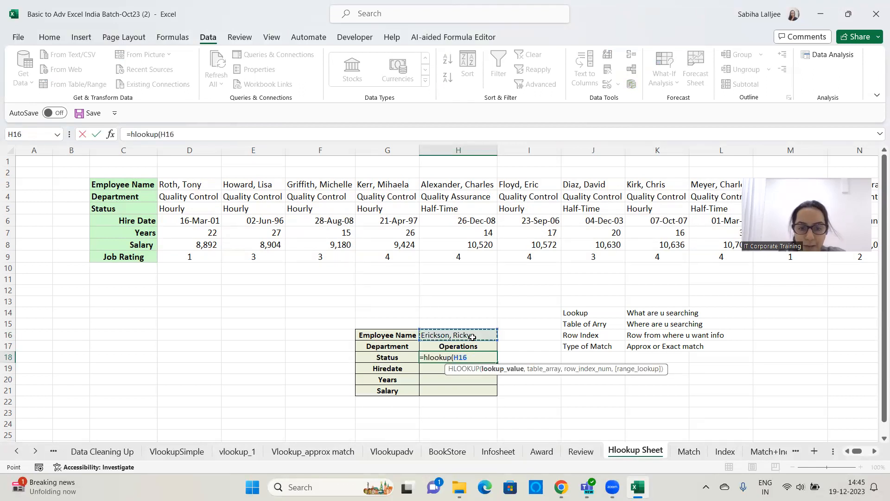
pyautogui.write(',')
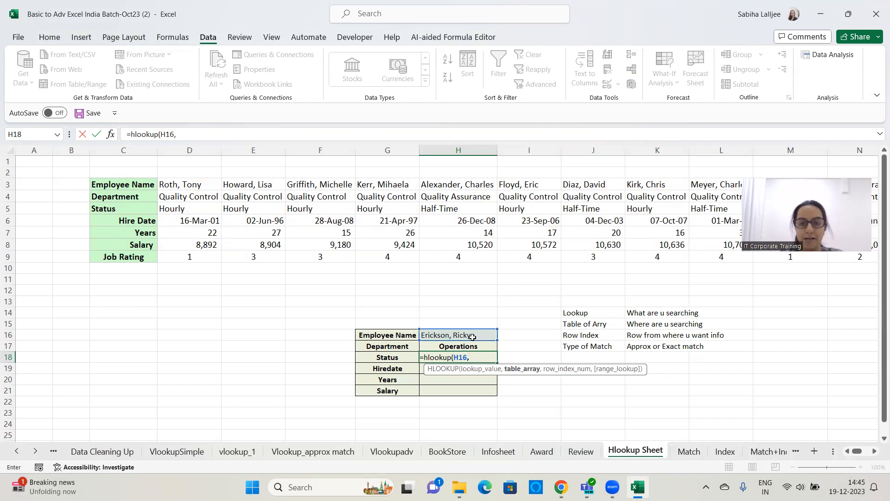
pyautogui.moveTo(110, 182); pyautogui.dragTo(146, 268)
pyautogui.moveTo(143, 185); pyautogui.dragTo(144, 255)
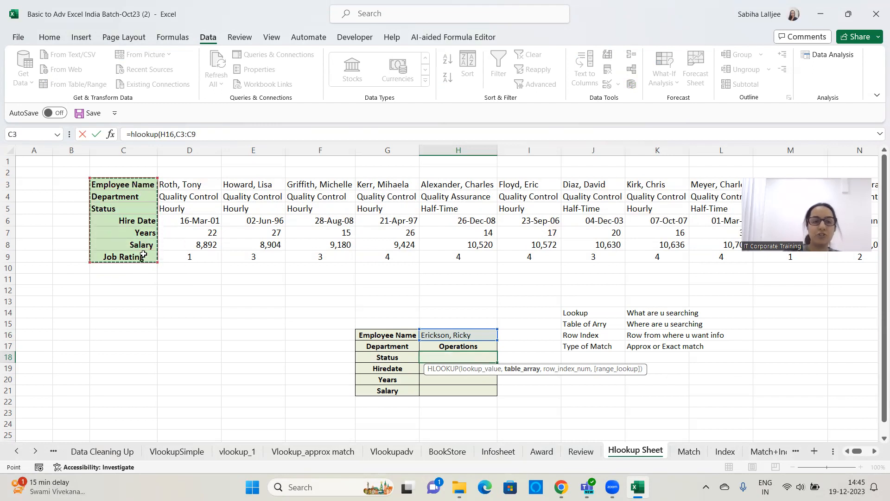
pyautogui.hotkey('ctrl', 'shift', 'Right')
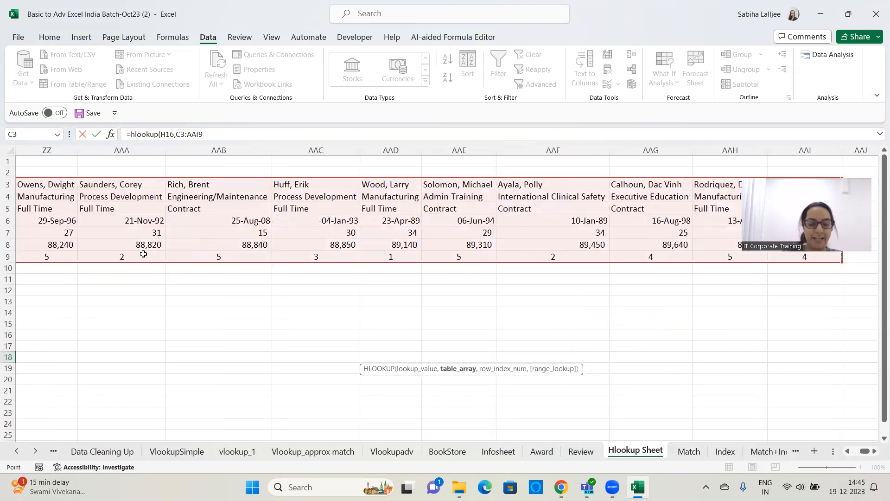
pyautogui.write(',')
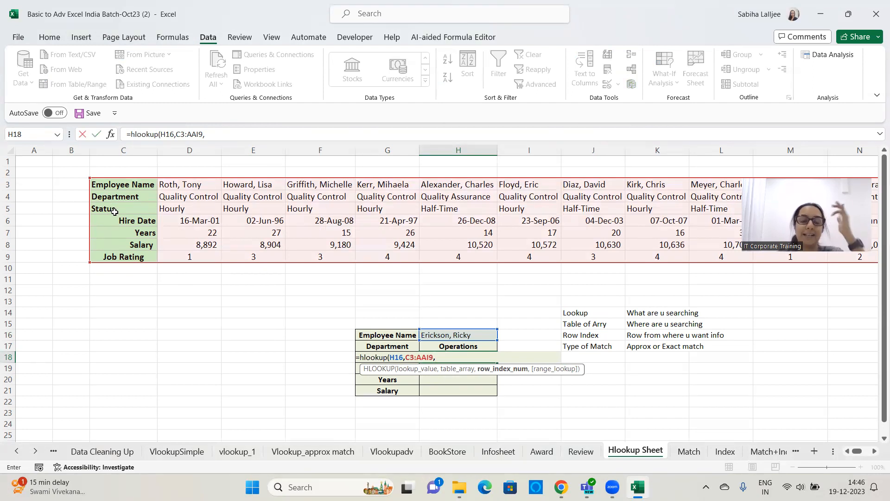
# - Complete the Status HLOOKUP in H18 with row index 3 and exact match 0, and enter the formula
pyautogui.write('3')
pyautogui.write(',0')
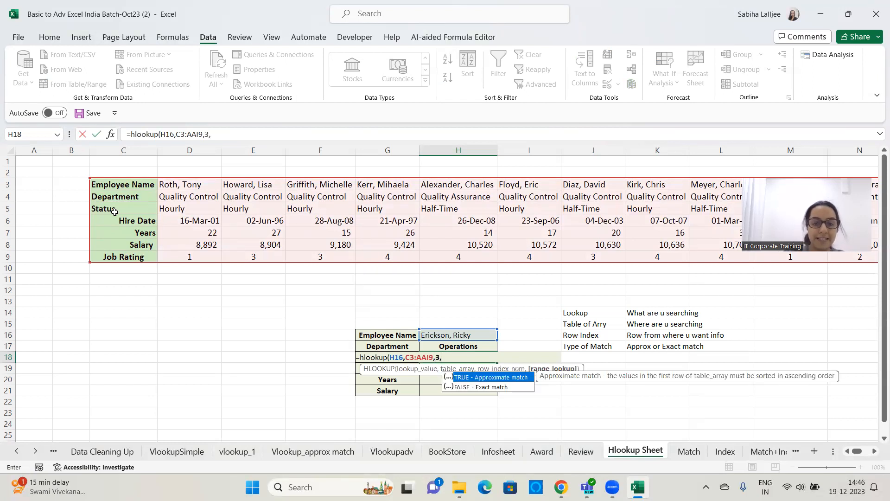
pyautogui.write(')')
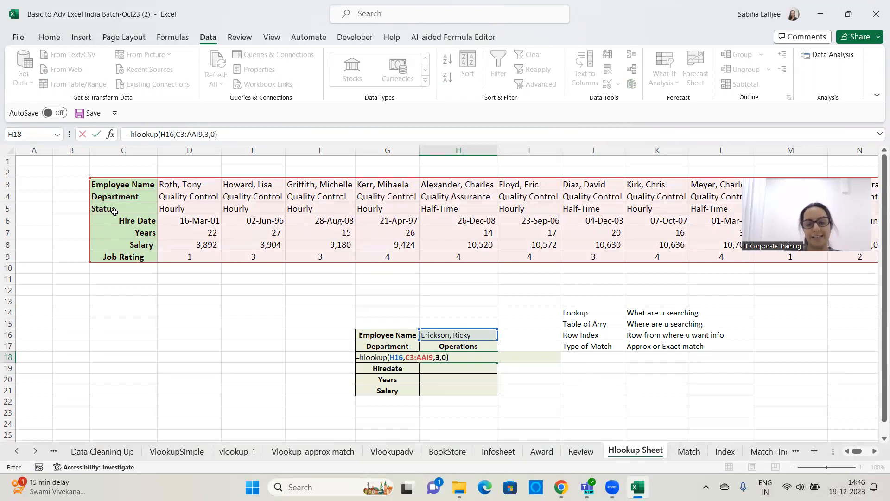
pyautogui.press('Return')
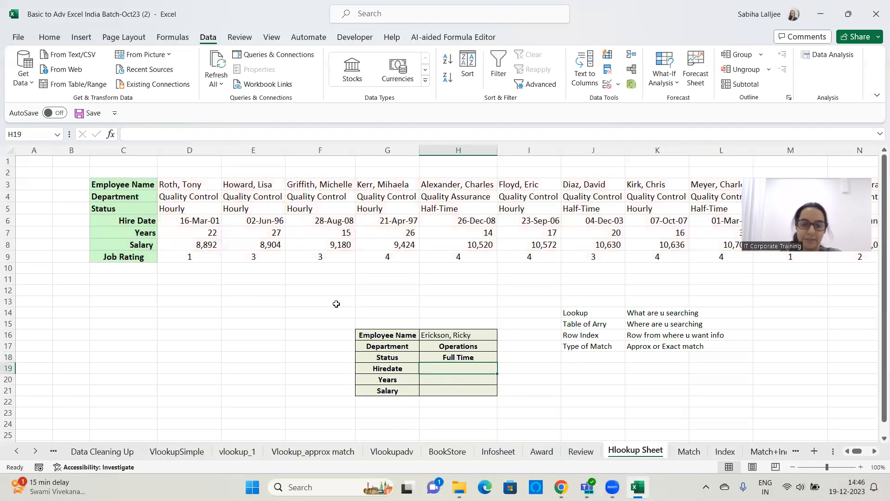
# - Choose a different employee from the Employee Name dropdown in H16 and widen column H to fit the full department name
pyautogui.click(462, 335)
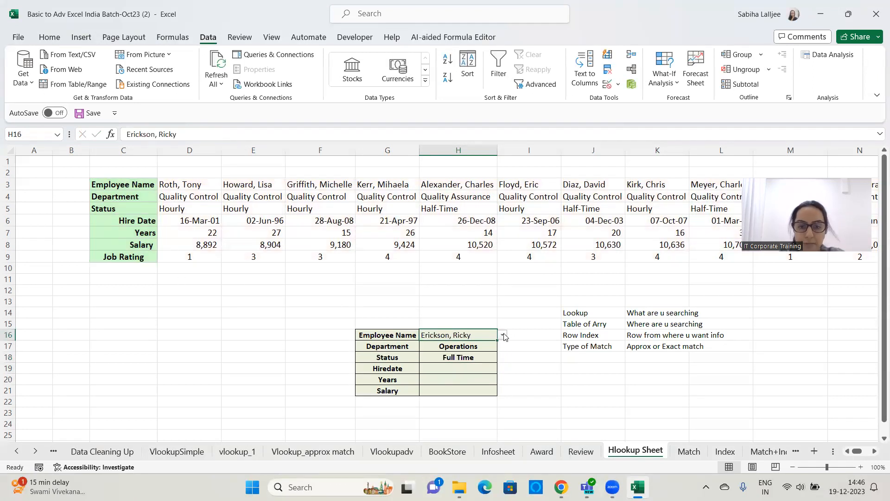
pyautogui.click(503, 335)
pyautogui.click(443, 444)
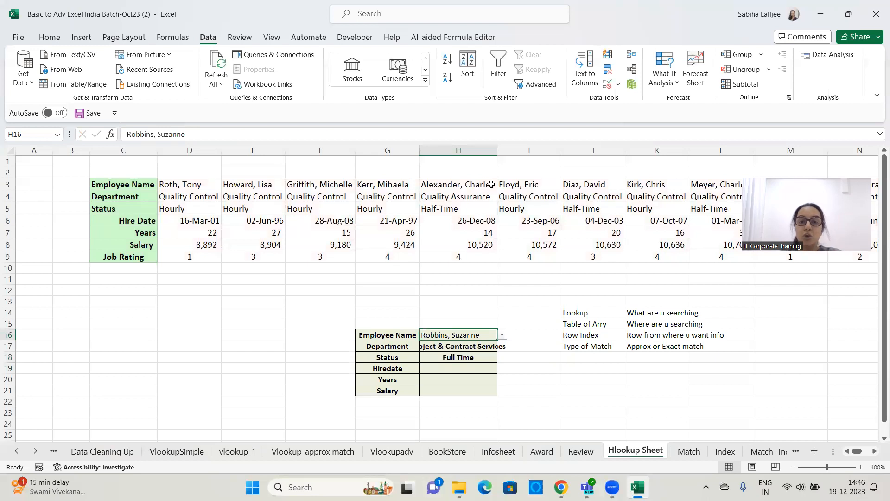
pyautogui.moveTo(498, 150); pyautogui.dragTo(517, 149)
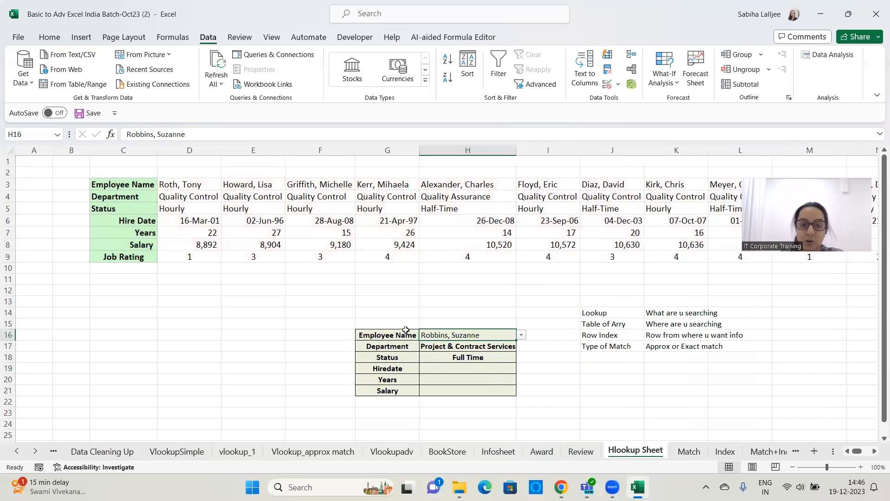
# - Examine the HLOOKUP formula in the Status cell H18 and the cells it references
pyautogui.click(457, 358)
pyautogui.moveTo(232, 135); pyautogui.dragTo(114, 135)
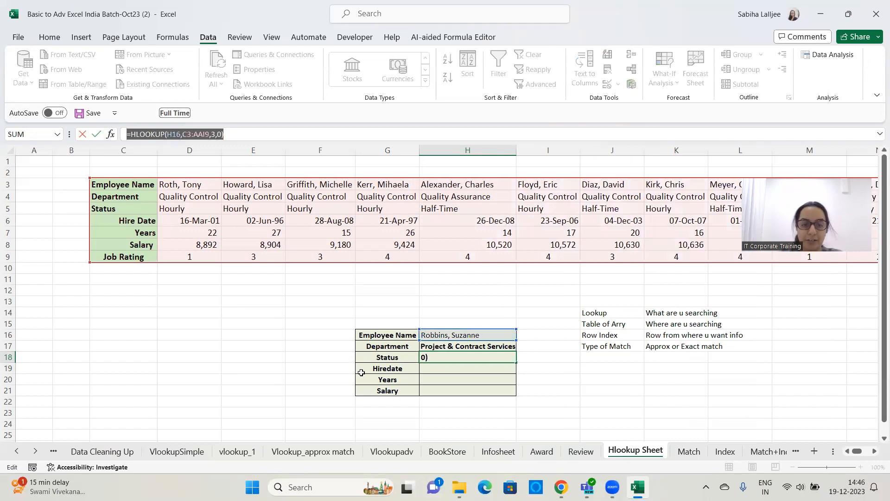
pyautogui.click(740, 316)
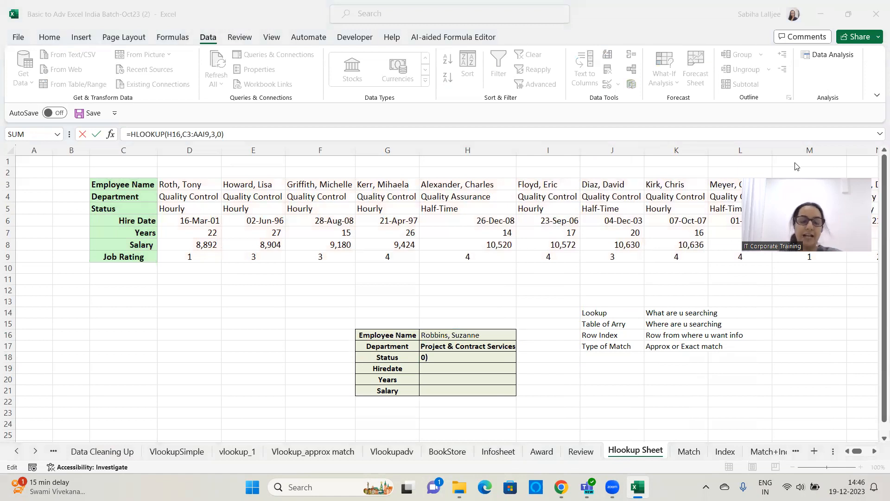
pyautogui.click(271, 136)
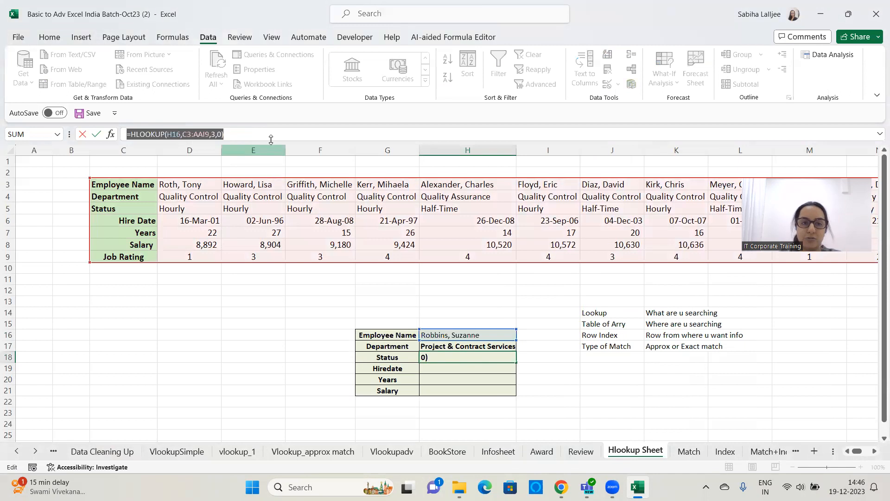
# - Start an HLOOKUP formula in the Hiredate cell H19 with H16 as lookup value and C3:AAI9 as table array
pyautogui.click(461, 371)
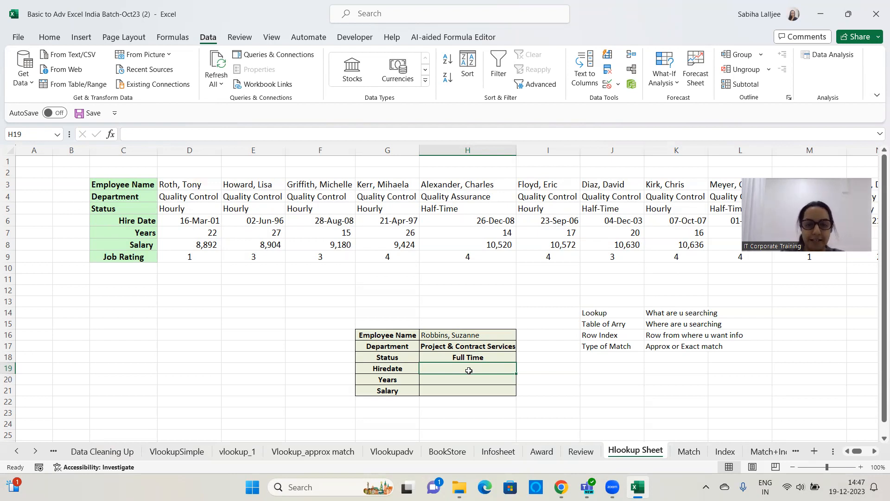
pyautogui.write('=')
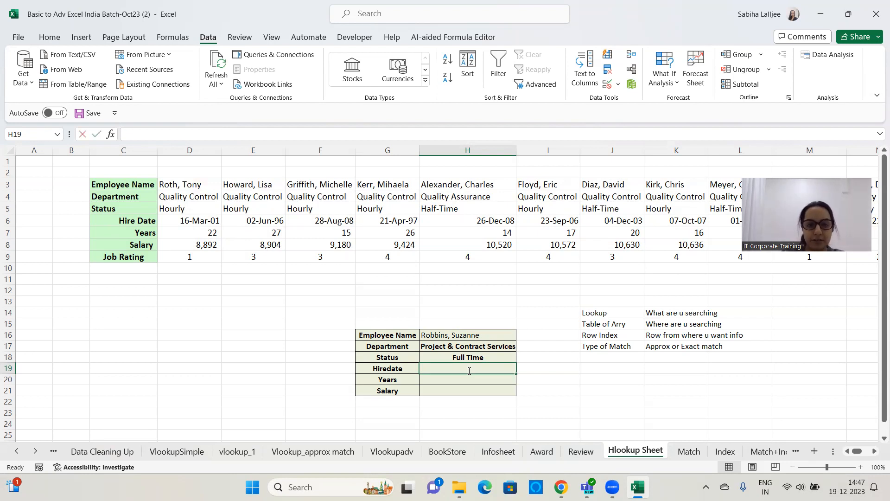
pyautogui.write('hl')
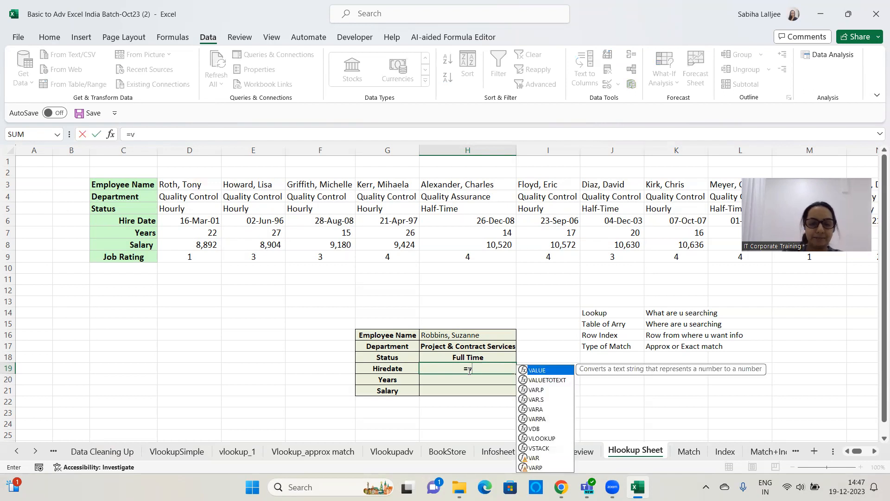
pyautogui.write('ookup')
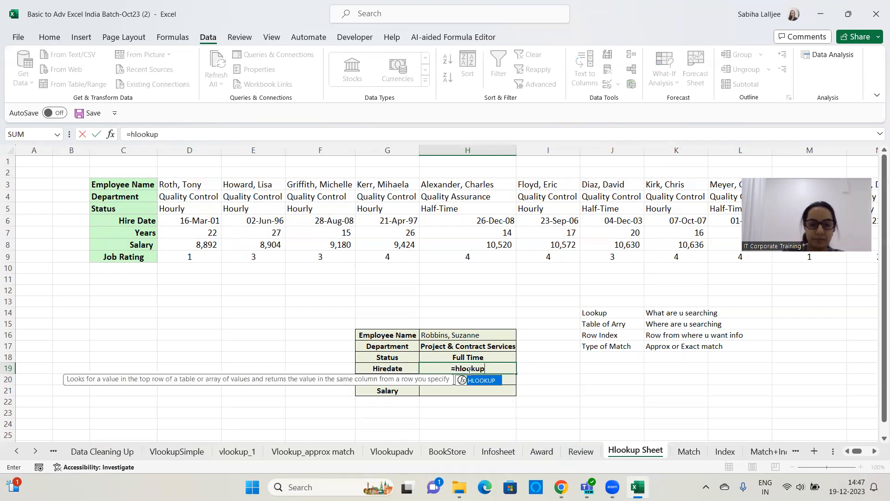
pyautogui.write('(')
pyautogui.click(478, 333)
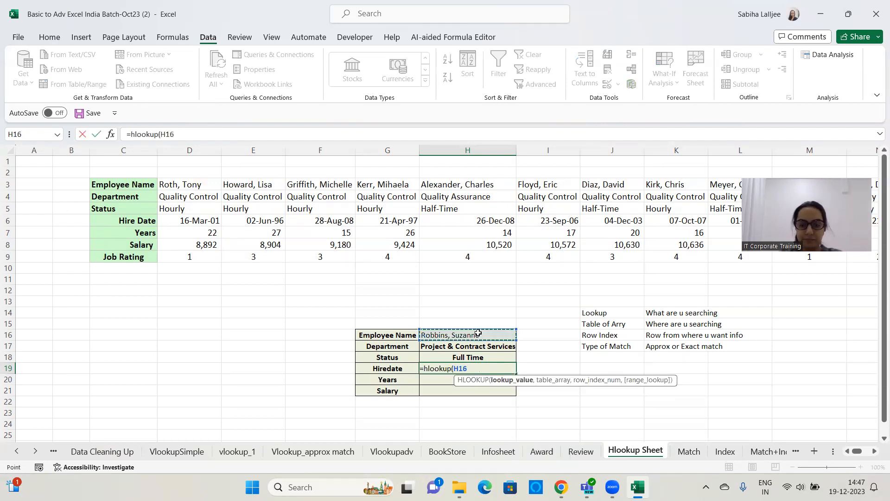
pyautogui.write(',')
pyautogui.click(133, 184)
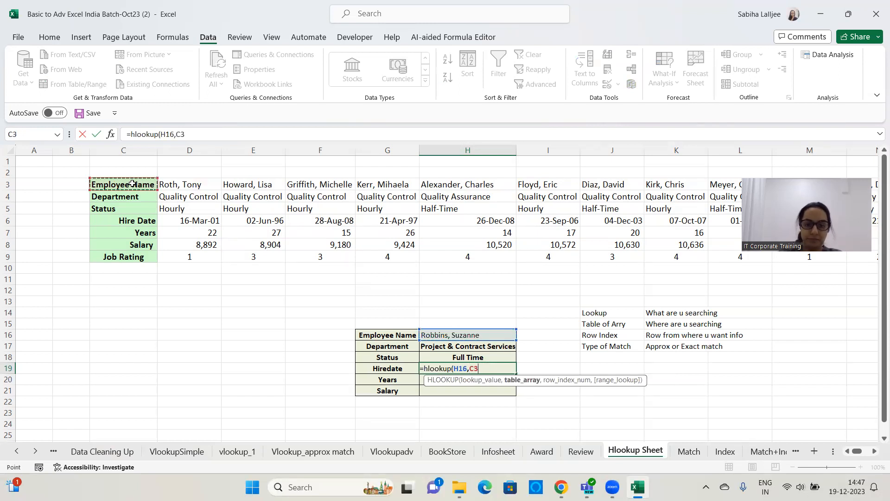
pyautogui.hotkey('ctrl', 'shift', 'Right')
pyautogui.hotkey('ctrl', 'shift', 'Down')
pyautogui.write(',')
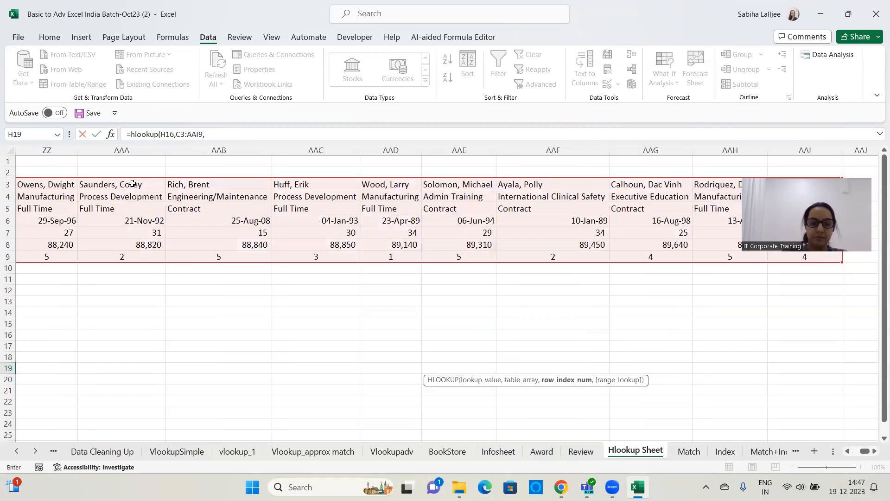
# - Complete the Hiredate HLOOKUP in H19 with row index 4 and exact match 0, and enter the formula
pyautogui.hotkey('ctrl', 'BackSpace')
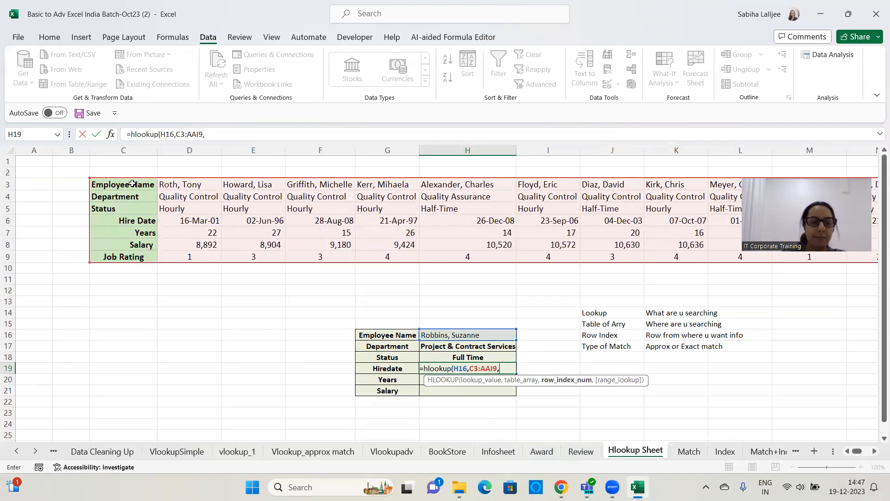
pyautogui.write('4,')
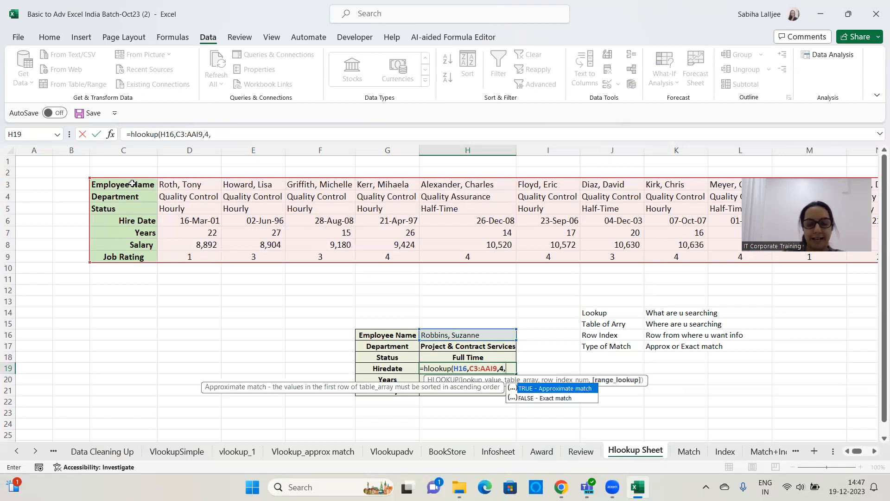
pyautogui.write('0)')
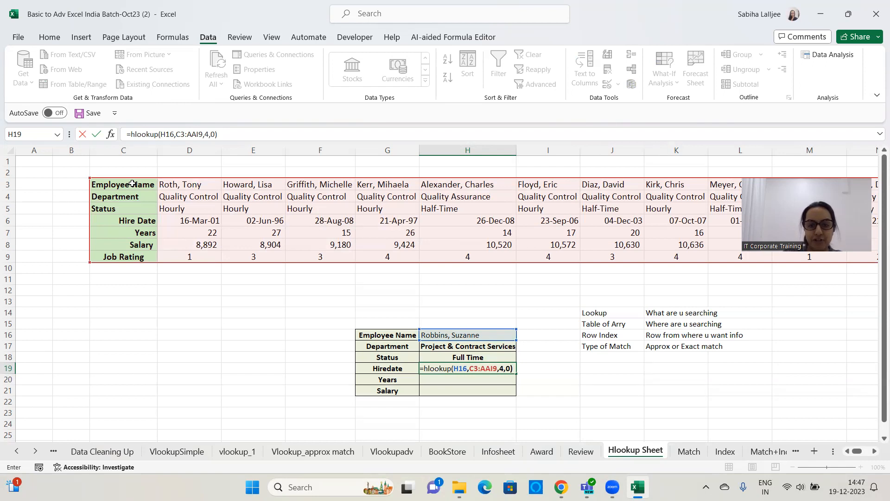
pyautogui.press('Return')
pyautogui.click(494, 370)
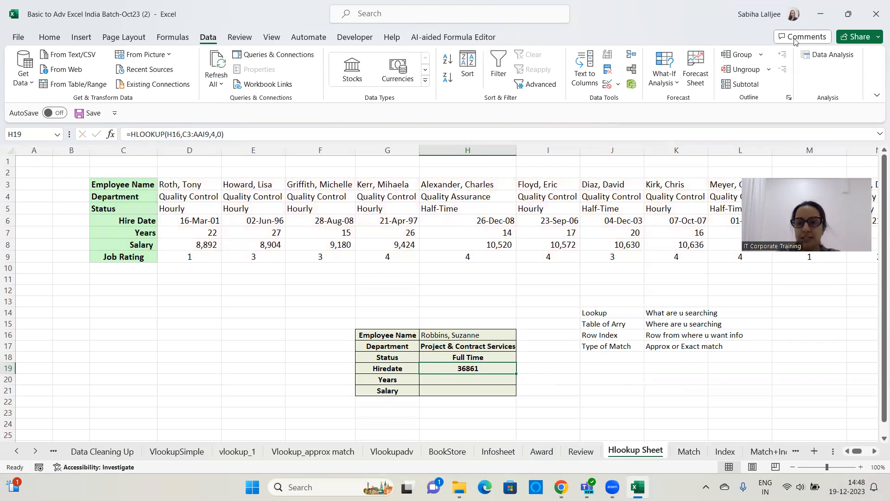
pyautogui.click(817, 315)
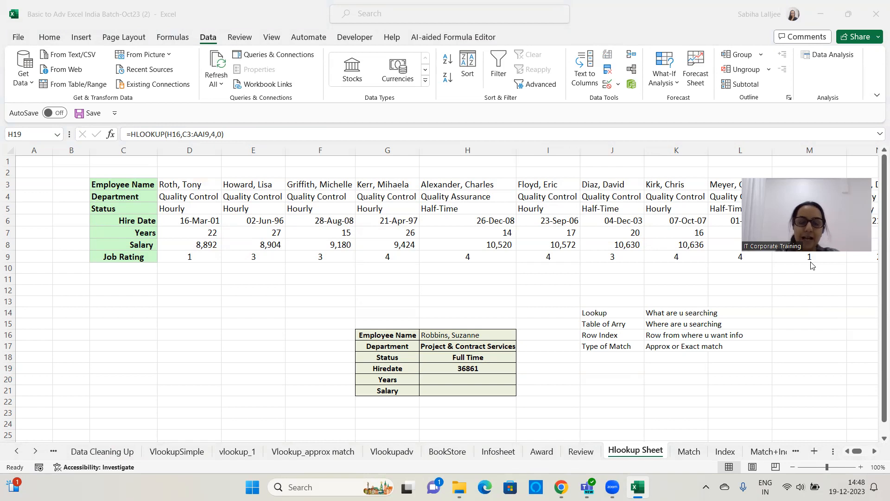
# - Enter the note 1st Jan 1900 in cell J12 and 1904 in cell K12
pyautogui.click(47, 41)
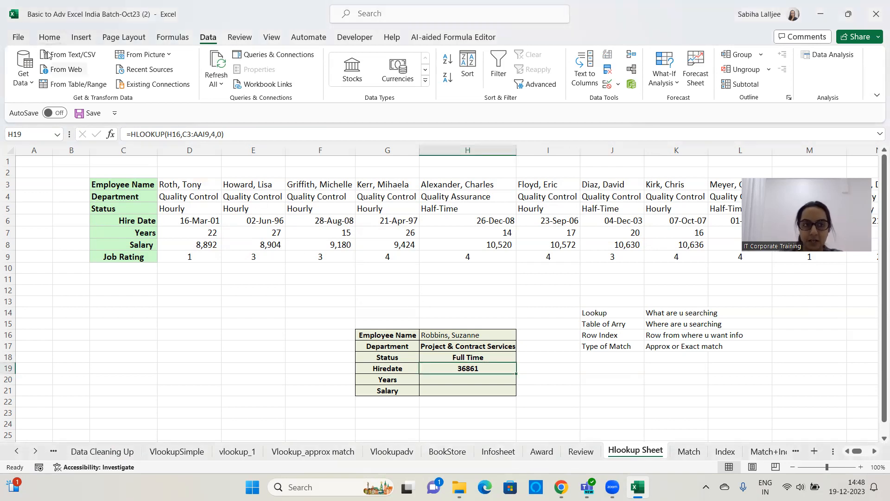
pyautogui.click(49, 37)
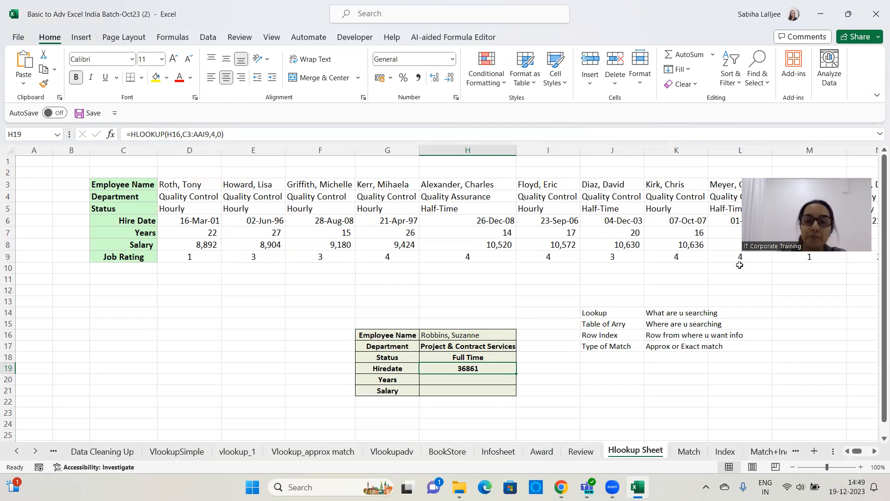
pyautogui.click(612, 289)
pyautogui.write('1st Jan 1900')
pyautogui.press('Tab')
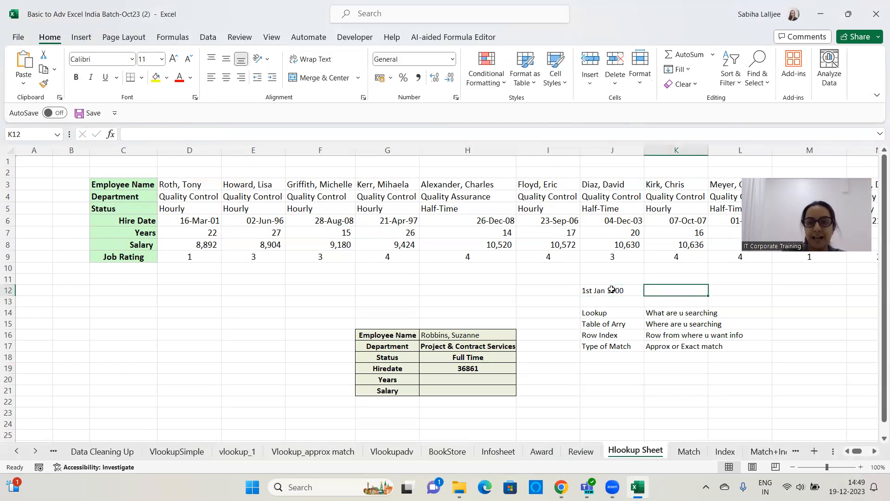
pyautogui.write('1904')
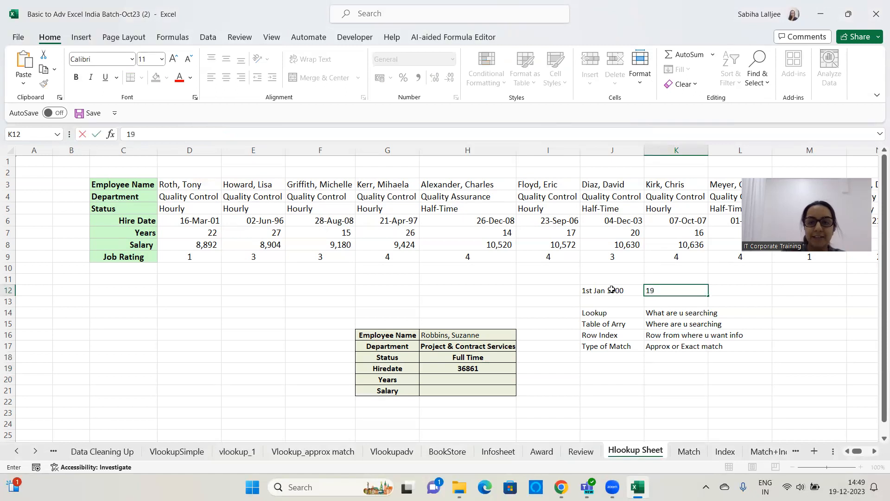
pyautogui.click(648, 310)
# - Format the Hiredate result in H19 as Short Date
pyautogui.click(494, 371)
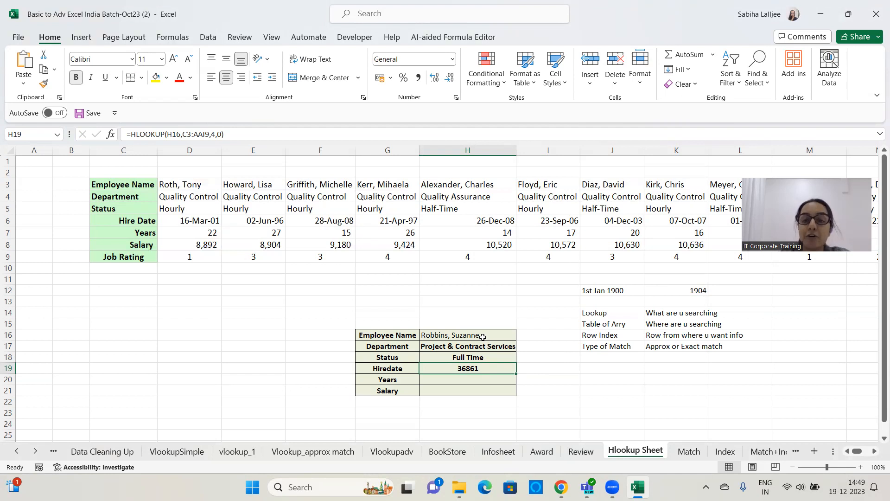
pyautogui.click(635, 289)
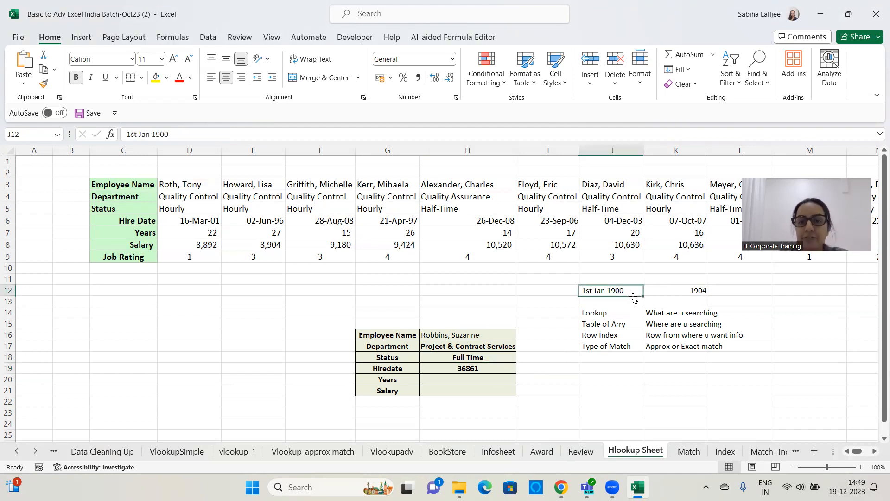
pyautogui.click(465, 370)
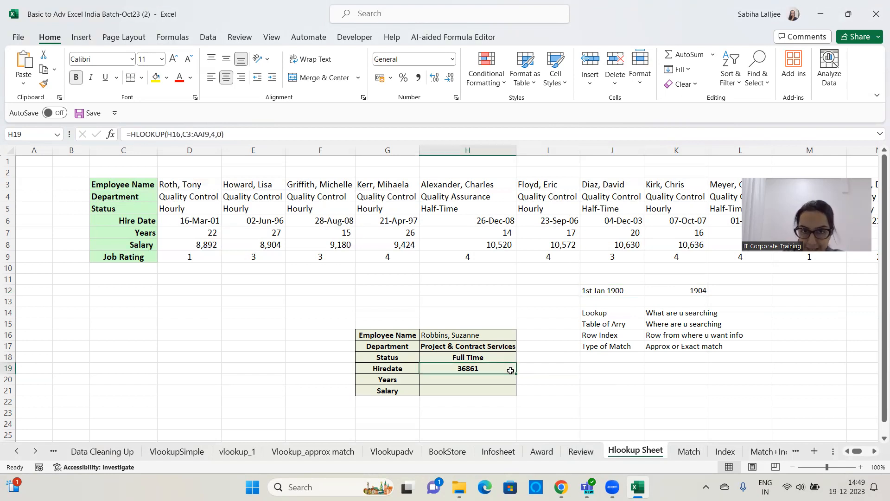
pyautogui.click(452, 60)
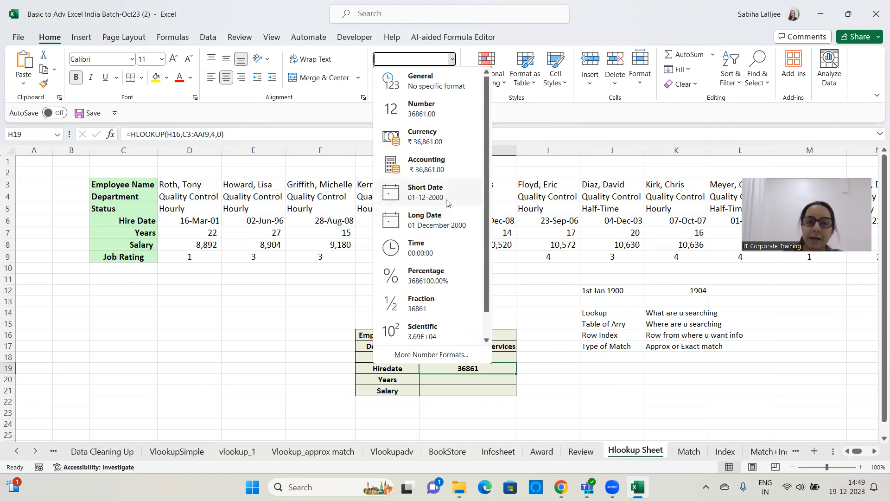
pyautogui.click(429, 192)
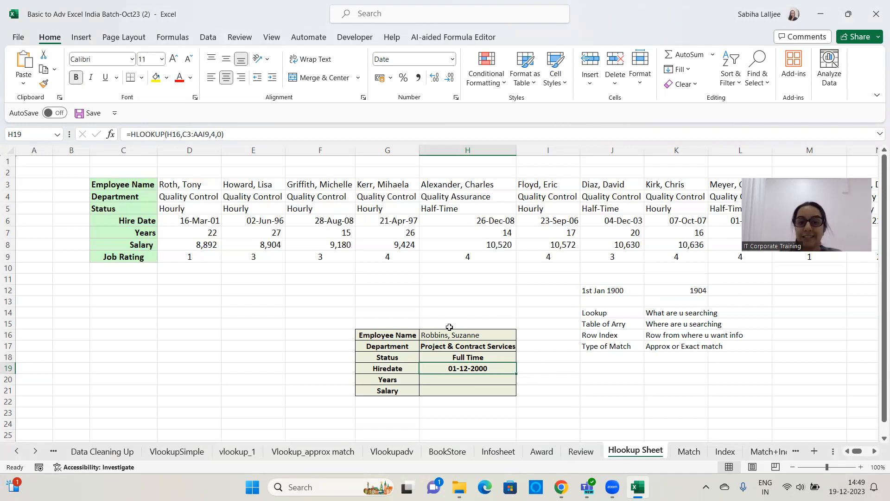
# - Switch the Hiredate cell H19 to General format and back to Short Date
pyautogui.click(453, 59)
pyautogui.click(420, 79)
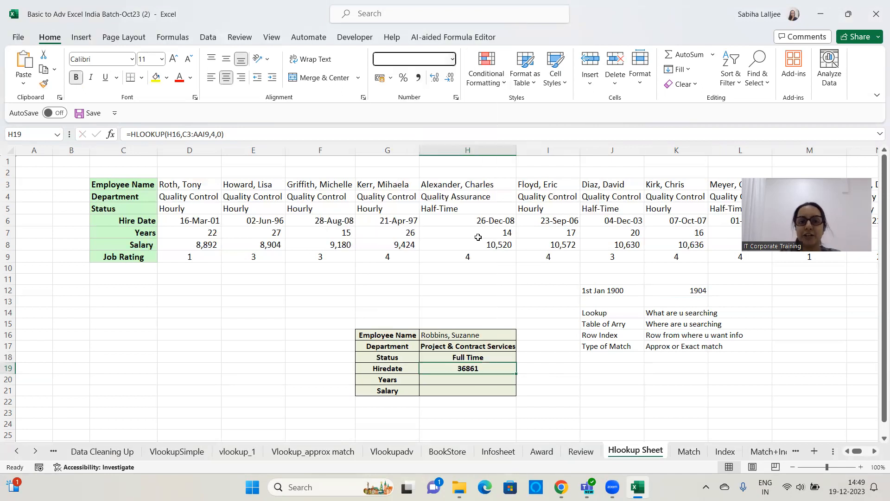
pyautogui.click(453, 60)
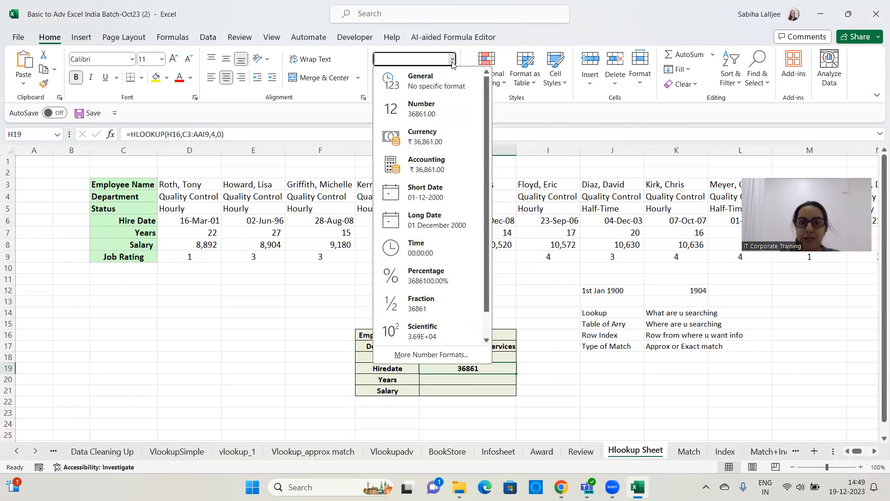
pyautogui.click(425, 192)
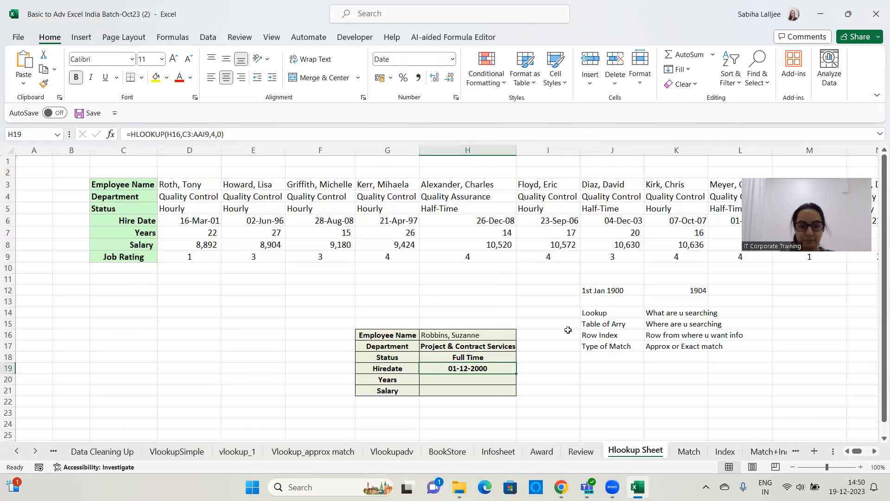
# - Start an HLOOKUP formula in the Years cell H20 with H16 as lookup value
pyautogui.press('Down')
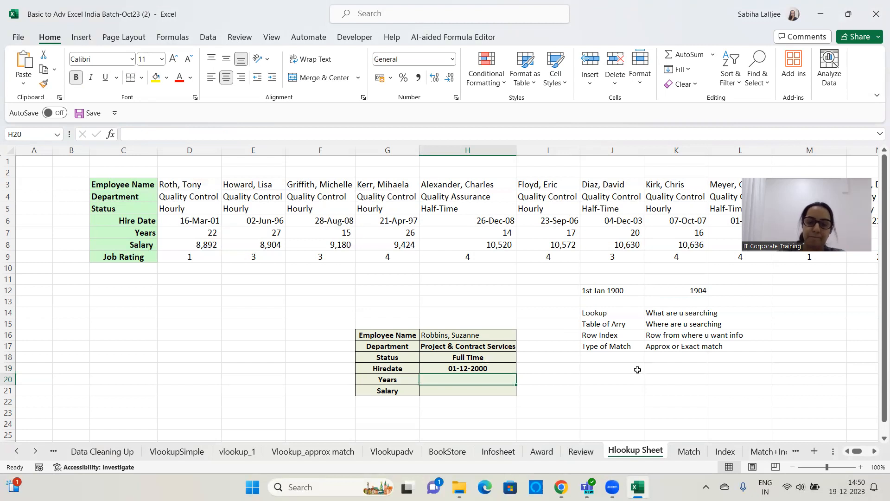
pyautogui.write('=hlookip')
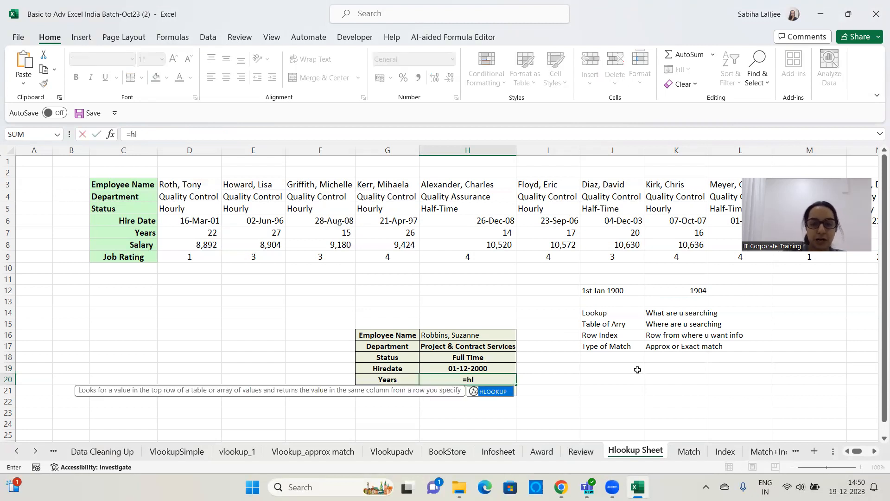
pyautogui.press('BackSpace')
pyautogui.press('BackSpace')
pyautogui.write('up(')
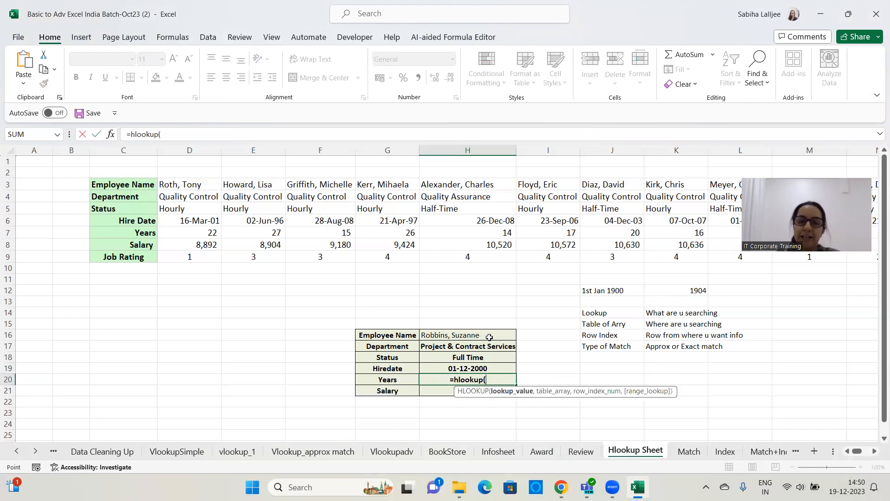
pyautogui.click(489, 337)
pyautogui.write(',')
# - Complete the Years HLOOKUP in H20 with table array C3:AAI9, row index 5 and exact match 0, and enter the formula
pyautogui.click(110, 183)
pyautogui.hotkey('ctrl', 'shift', 'Down')
pyautogui.hotkey('ctrl', 'shift', 'Right')
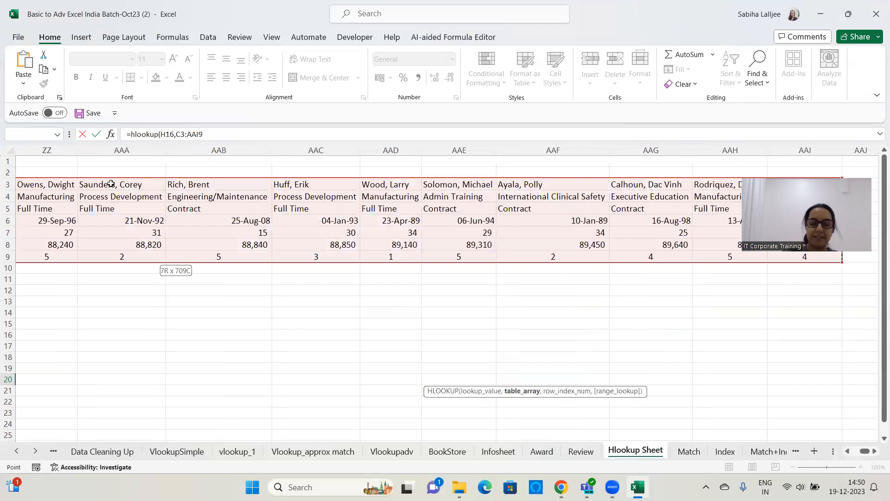
pyautogui.write(',')
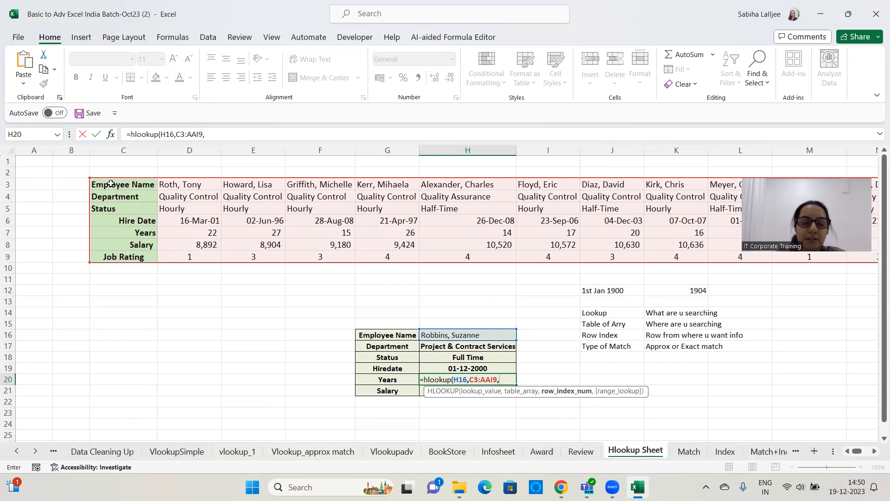
pyautogui.write('5')
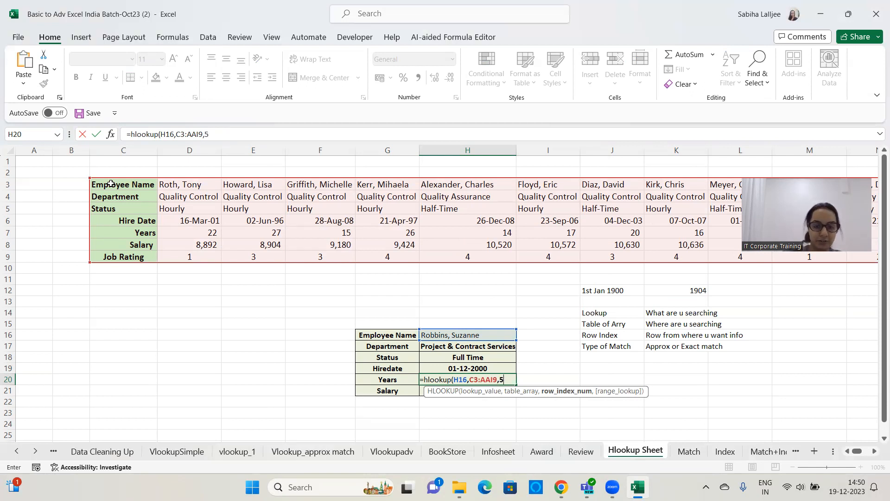
pyautogui.write(',0')
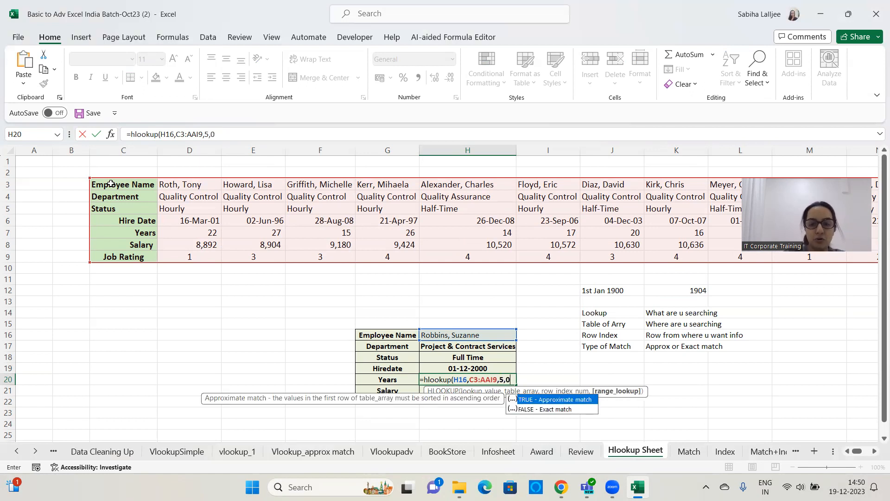
pyautogui.write(')')
pyautogui.press('Return')
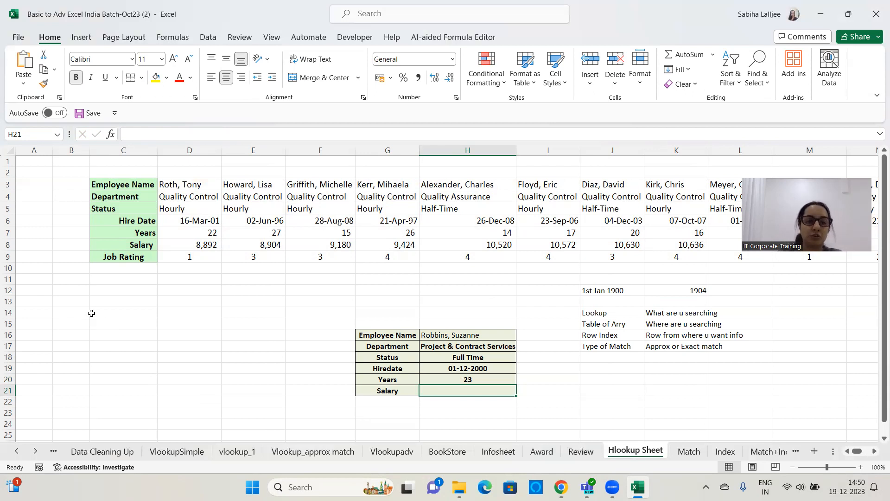
# - Number the table's rows from 1 to 7 in cells B3:B9 by entering 1 in B3 and filling the series down
pyautogui.click(74, 182)
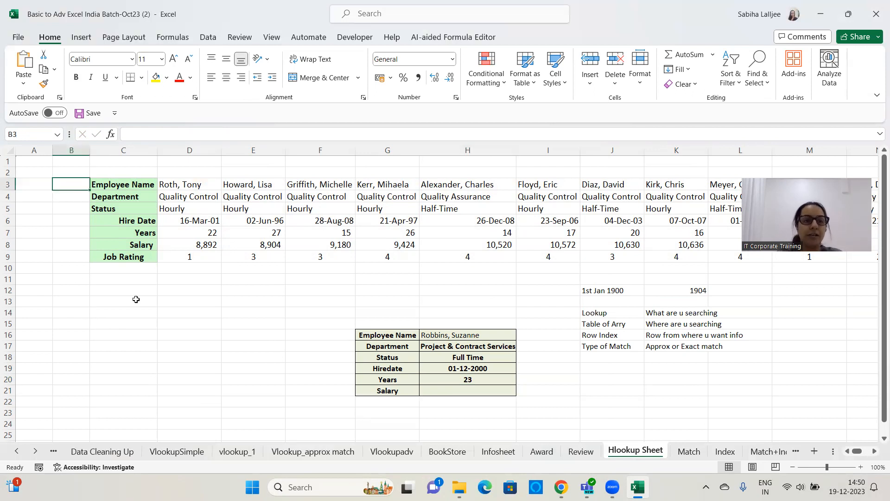
pyautogui.write('1')
pyautogui.click(131, 332)
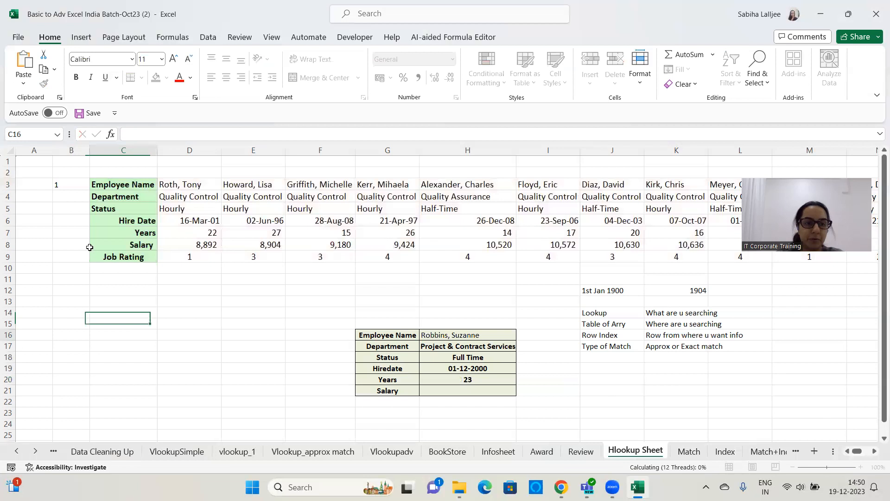
pyautogui.click(72, 185)
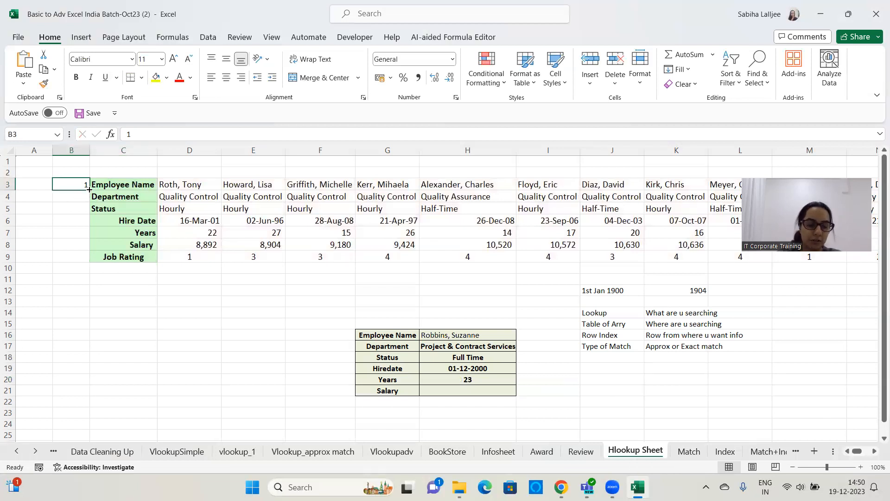
pyautogui.moveTo(89, 189); pyautogui.dragTo(89, 262)
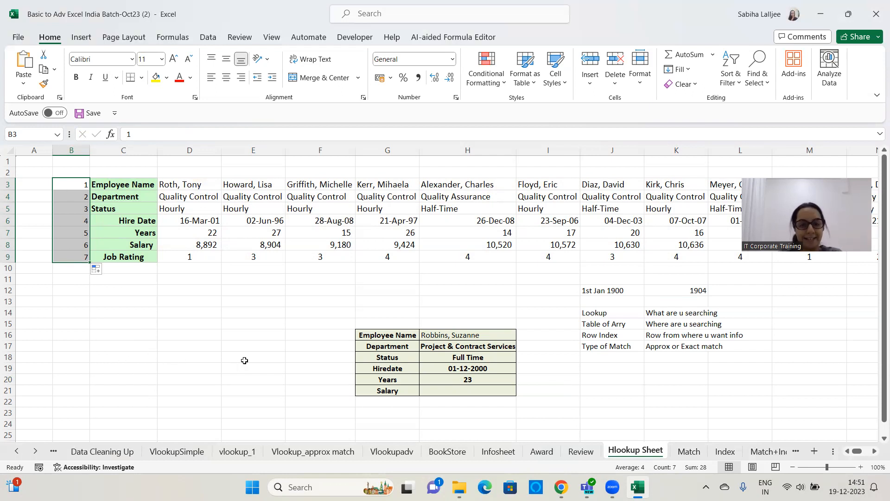
# - Start an HLOOKUP formula in the Salary cell H21 with H16 as lookup value
pyautogui.click(468, 391)
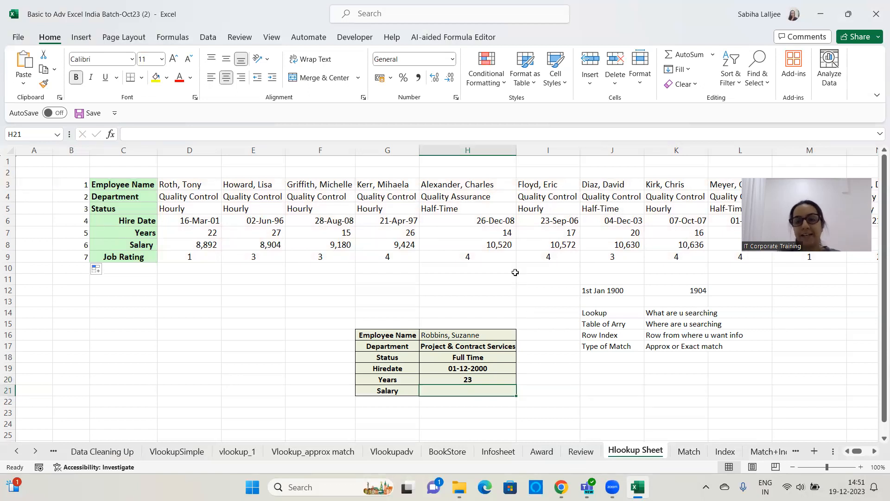
pyautogui.write('=')
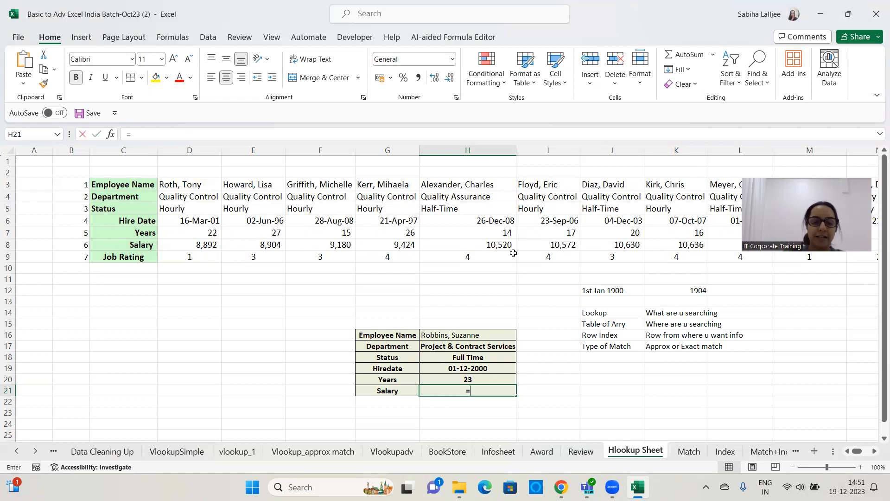
pyautogui.write('hlooku')
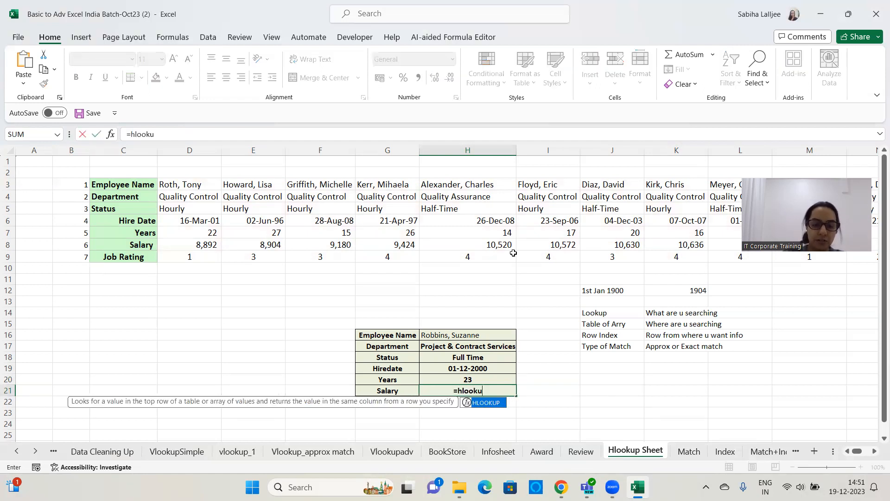
pyautogui.write('p(')
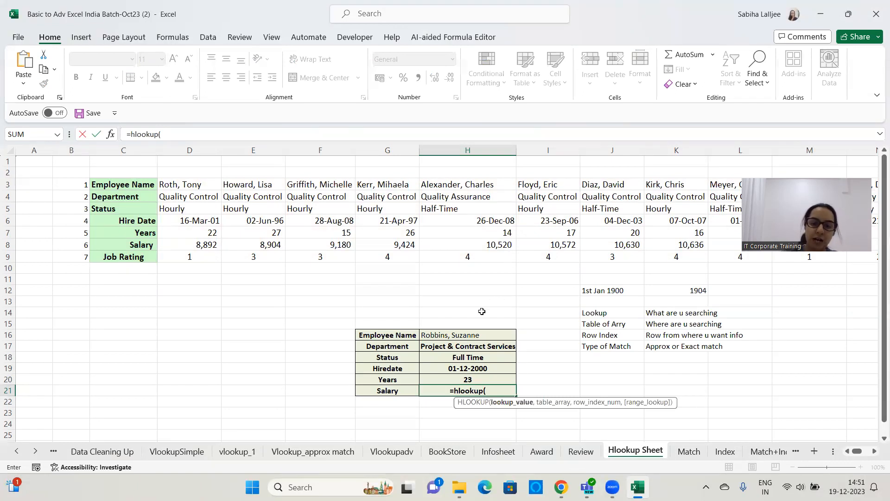
pyautogui.click(472, 335)
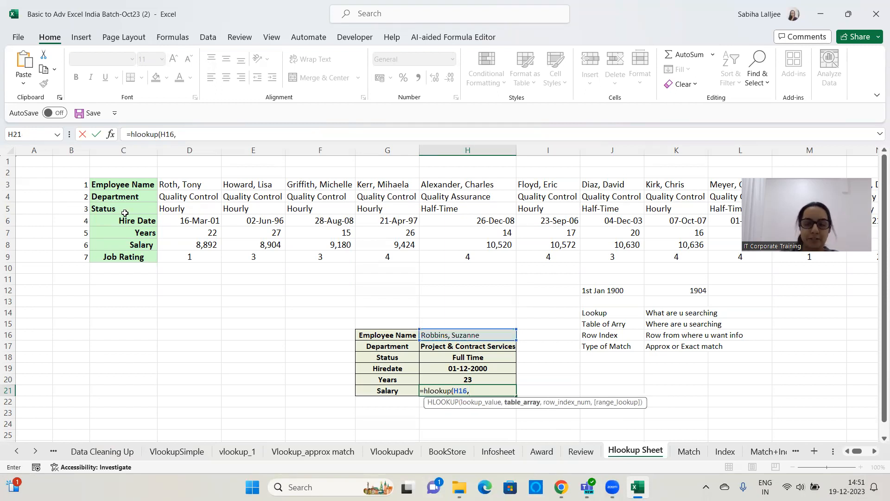
# - Complete the Salary HLOOKUP in H21 with table array C3:AAI9, row index 6 and exact match 0, and enter the formula
pyautogui.click(133, 184)
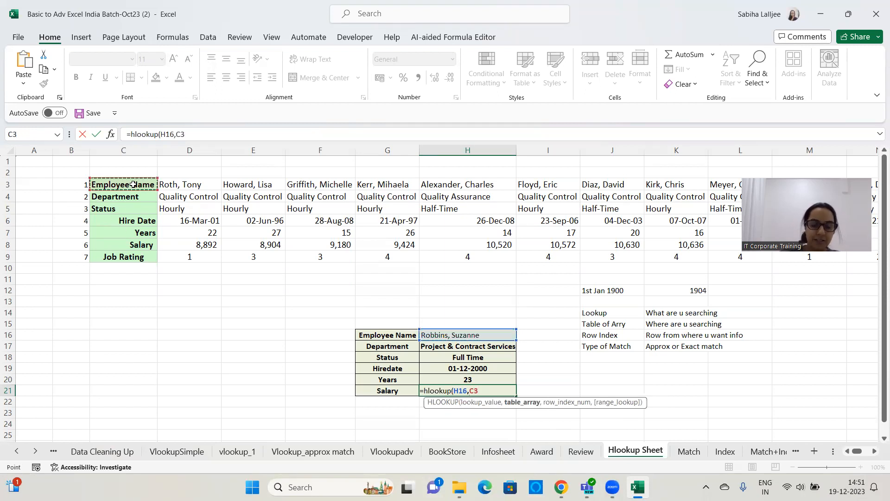
pyautogui.hotkey('ctrl', 'shift', 'Down')
pyautogui.hotkey('ctrl', 'shift', 'Right')
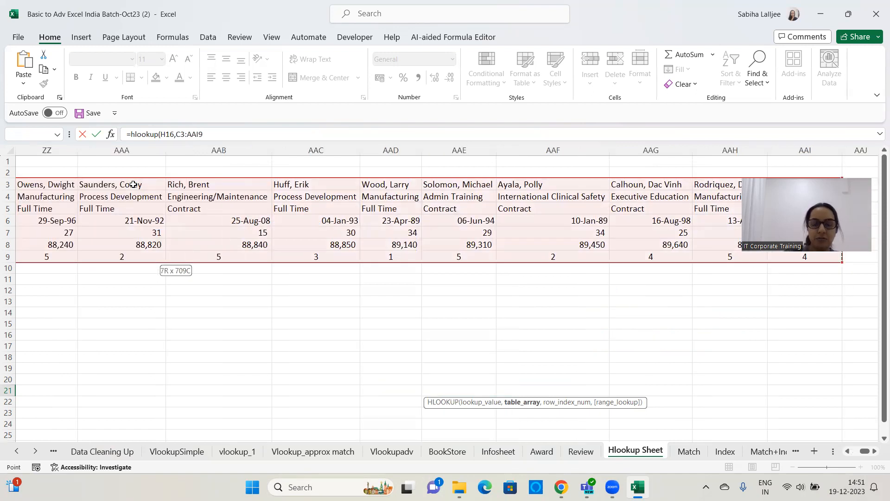
pyautogui.write(',')
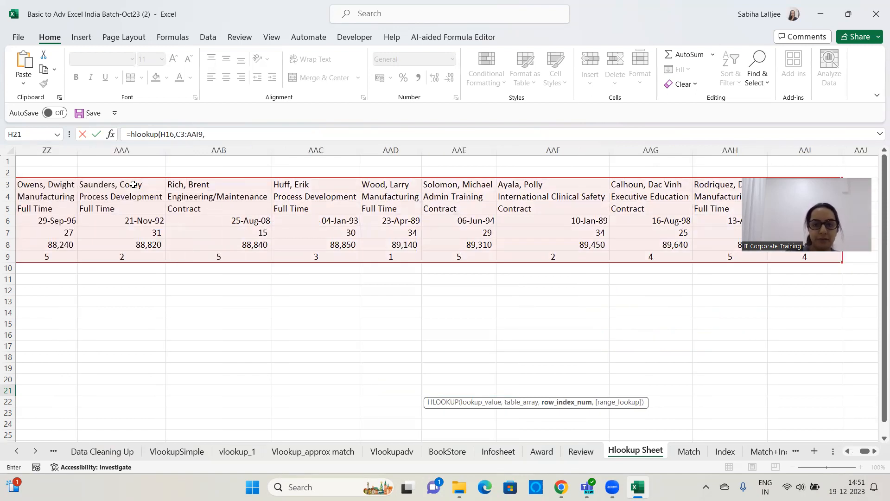
pyautogui.hotkey('ctrl', 'BackSpace')
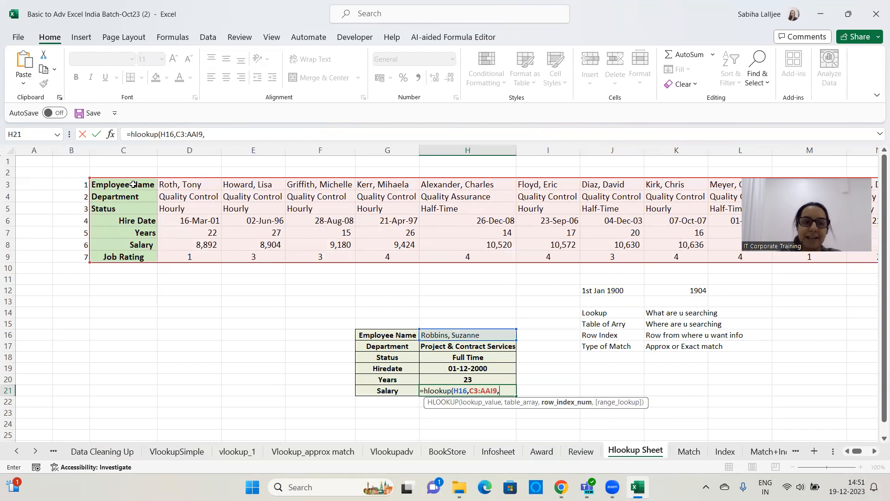
pyautogui.write('6')
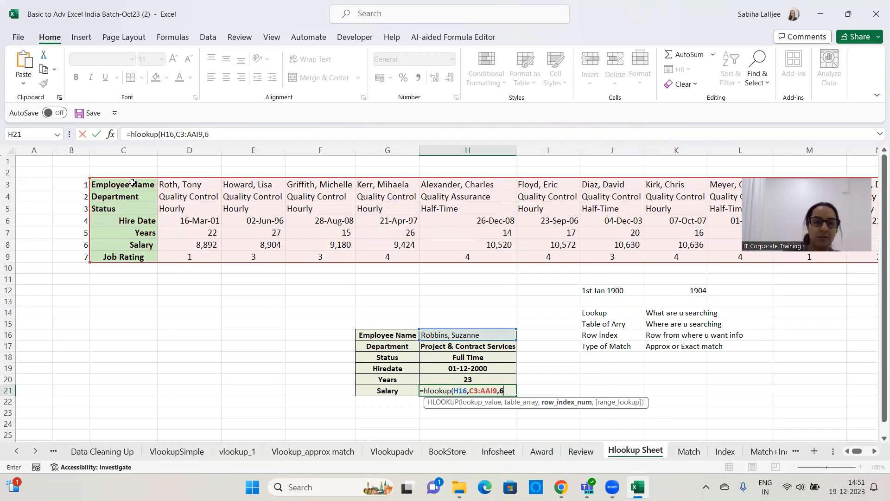
pyautogui.write(',0')
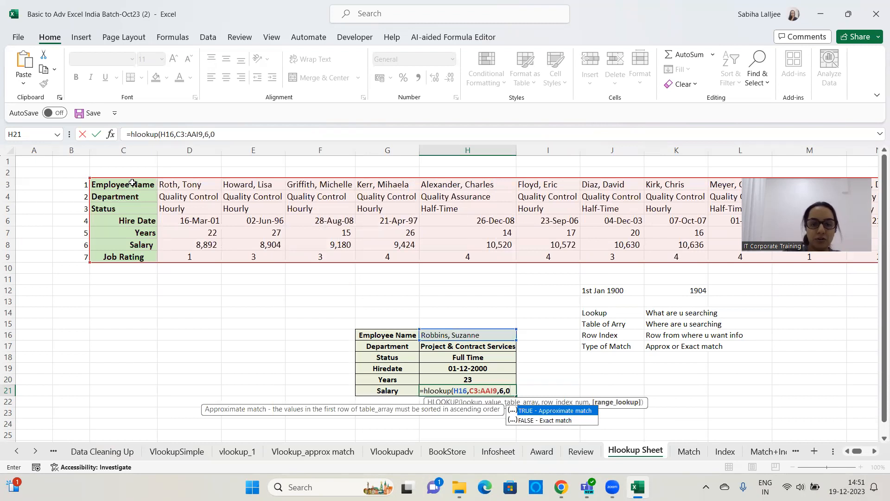
pyautogui.write(')')
pyautogui.press('Return')
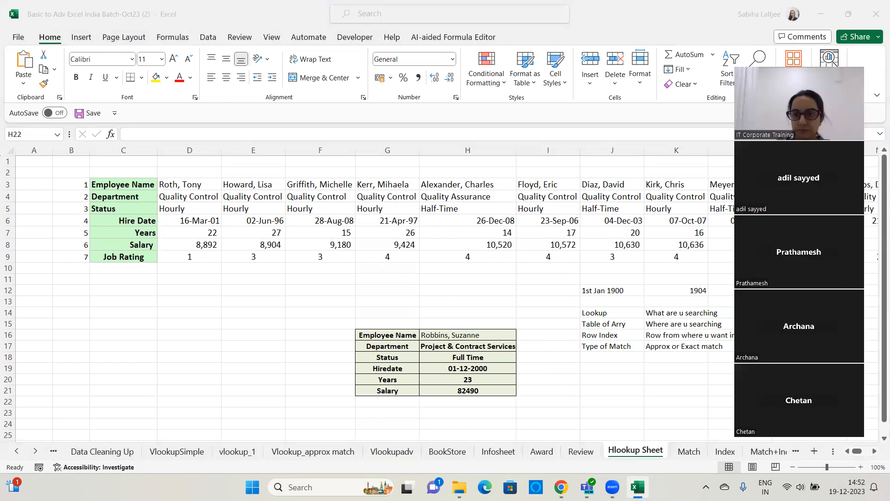
# - Switch to the Match worksheet
pyautogui.click(592, 317)
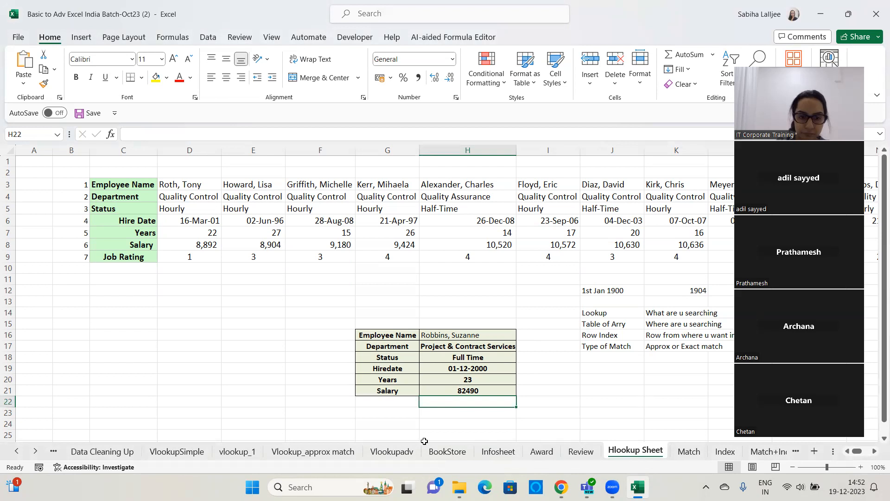
pyautogui.click(646, 247)
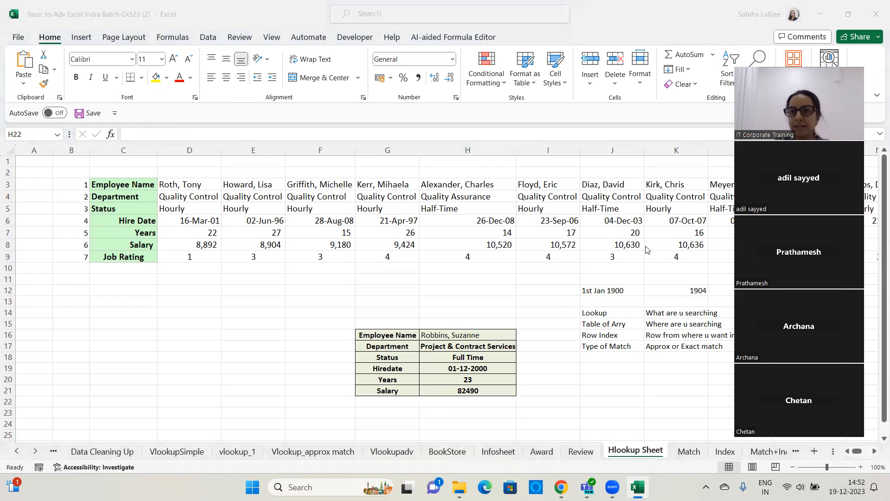
pyautogui.click(691, 452)
pyautogui.click(691, 452)
pyautogui.click(385, 221)
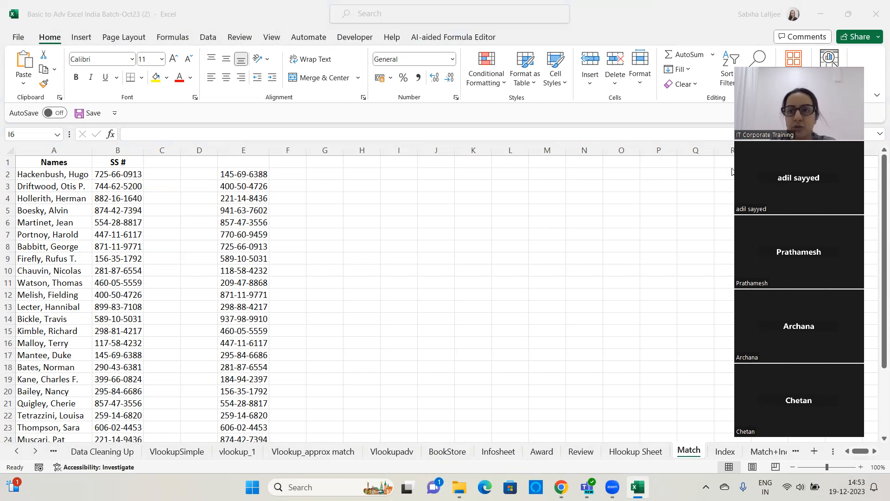
pyautogui.click(767, 60)
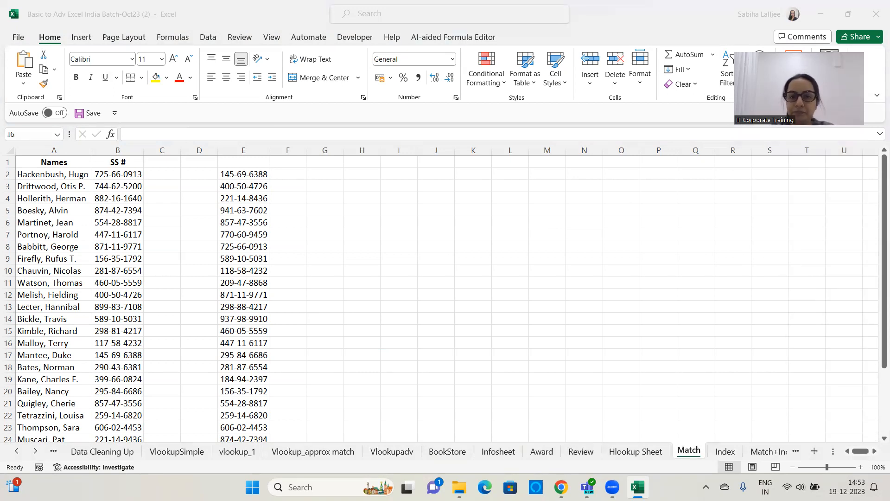
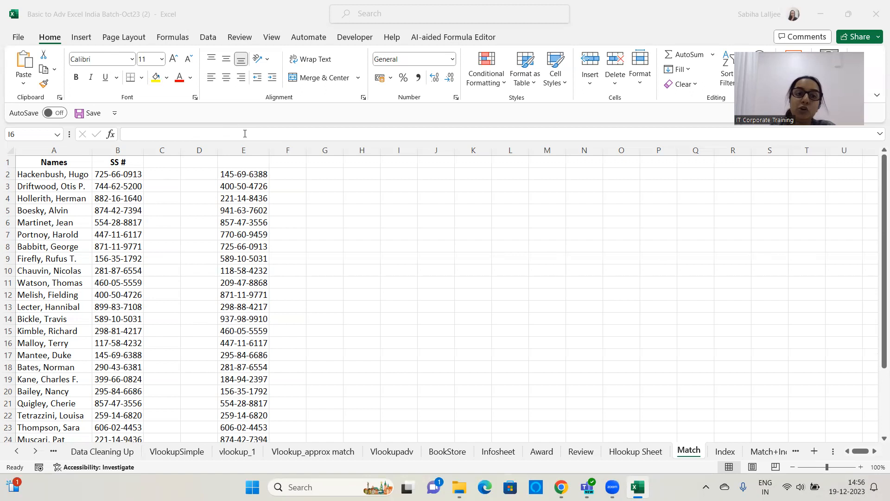
# - Enter the heading LIST in cell E1 above the second column of numbers
pyautogui.click(256, 161)
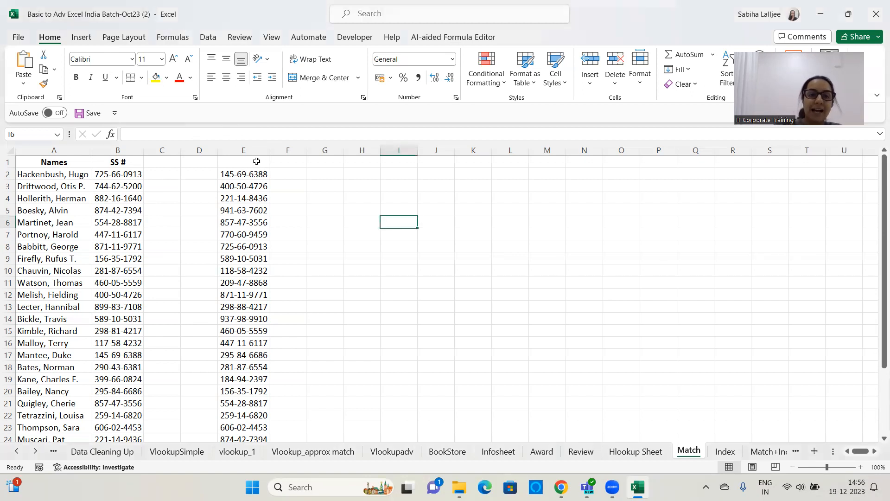
pyautogui.click(257, 161)
pyautogui.write('LIST')
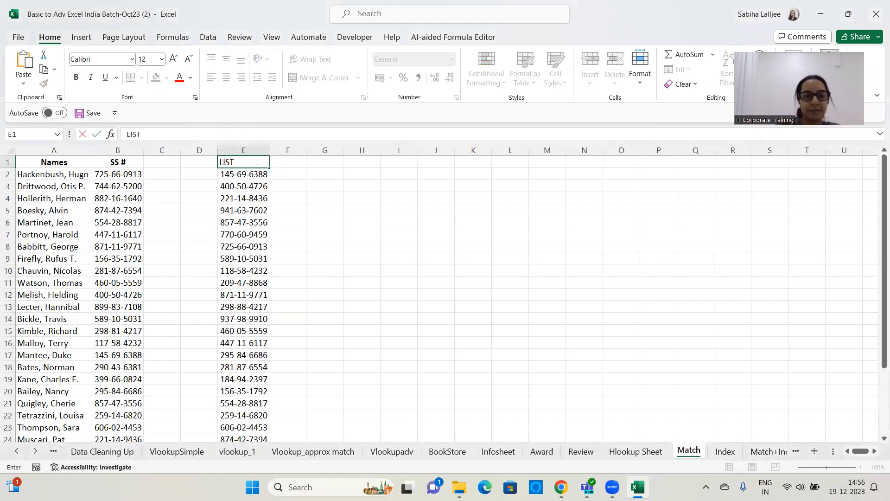
pyautogui.press('Return')
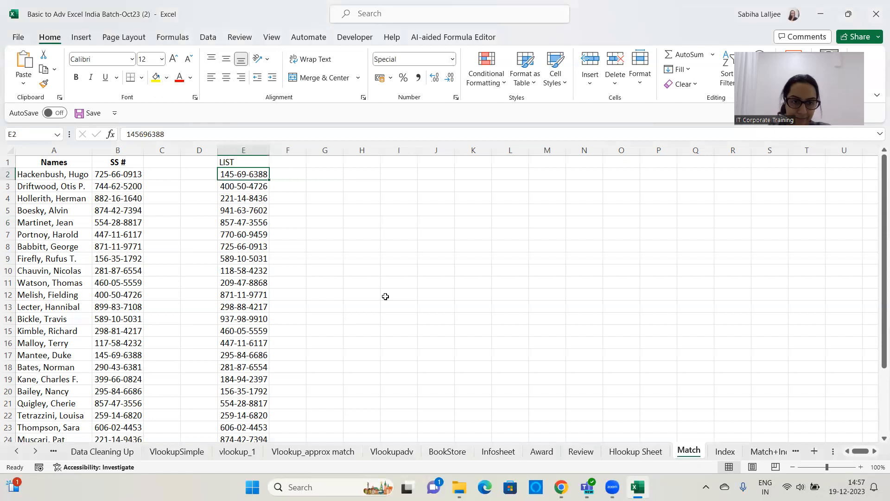
# - Start a MATCH formula in F2 with E2 as lookup value
pyautogui.click(280, 175)
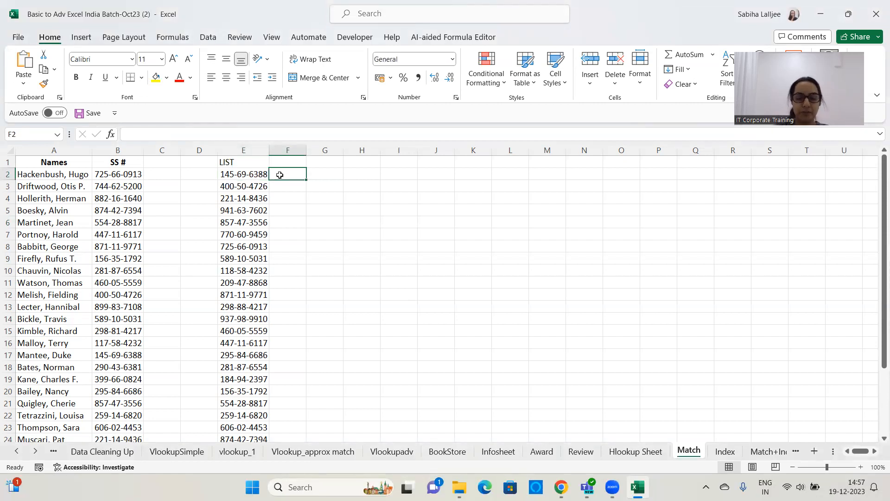
pyautogui.write('=')
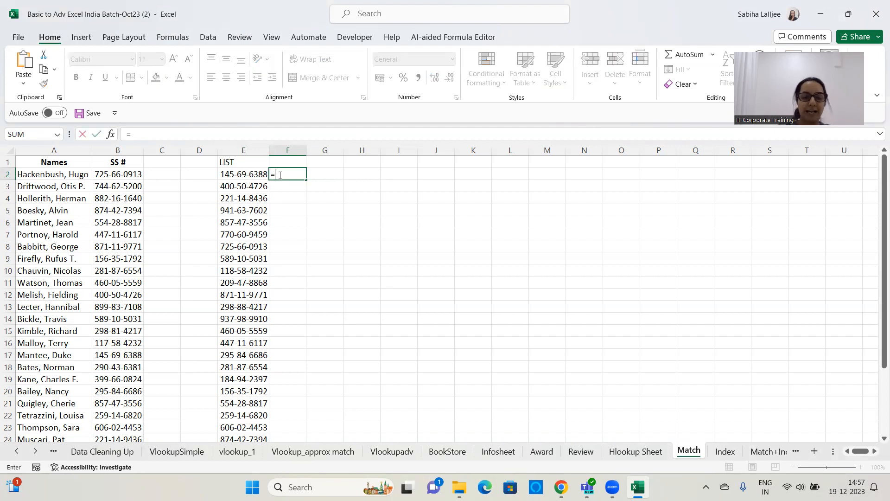
pyautogui.write('match(')
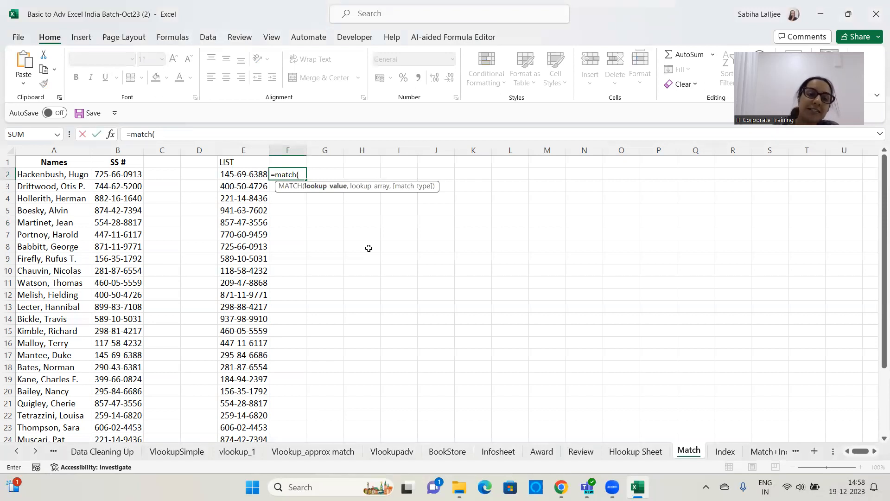
pyautogui.press('Left')
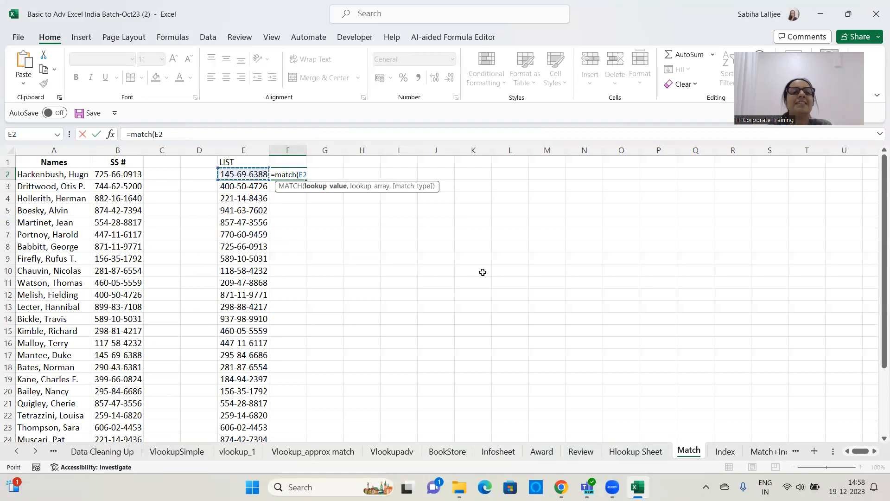
pyautogui.write(',')
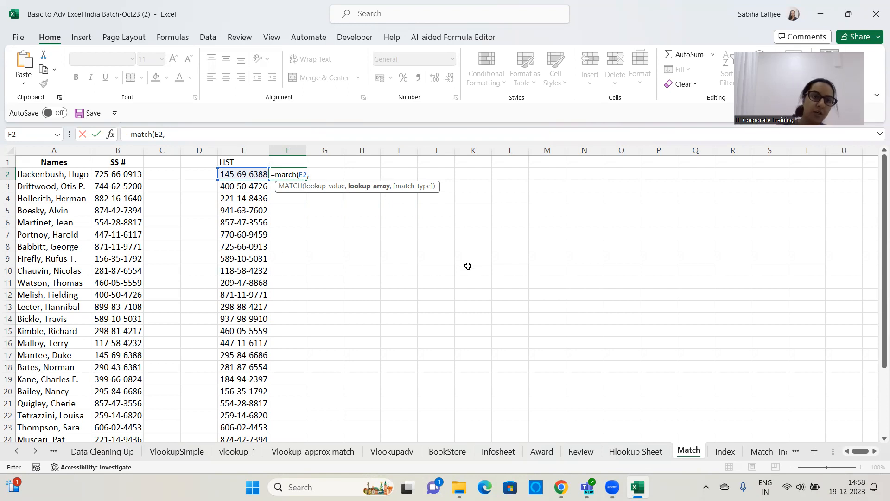
pyautogui.click(119, 150)
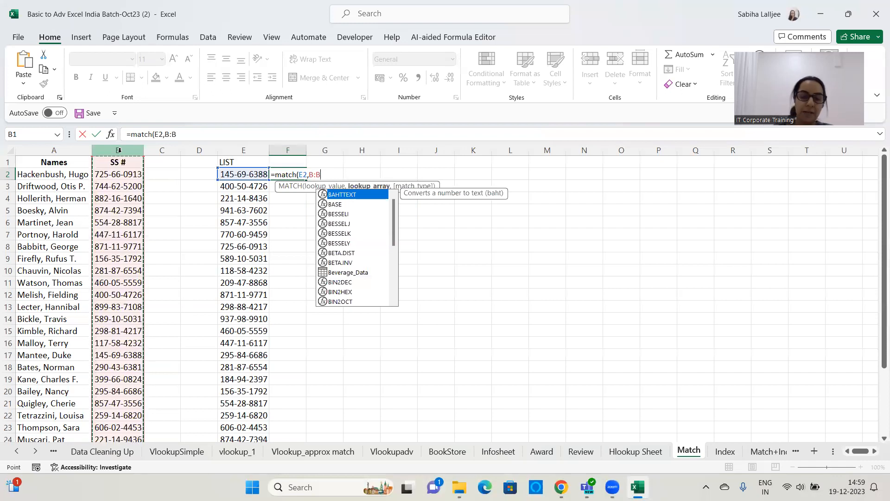
pyautogui.press('BackSpace')
pyautogui.press('BackSpace')
pyautogui.press('BackSpace')
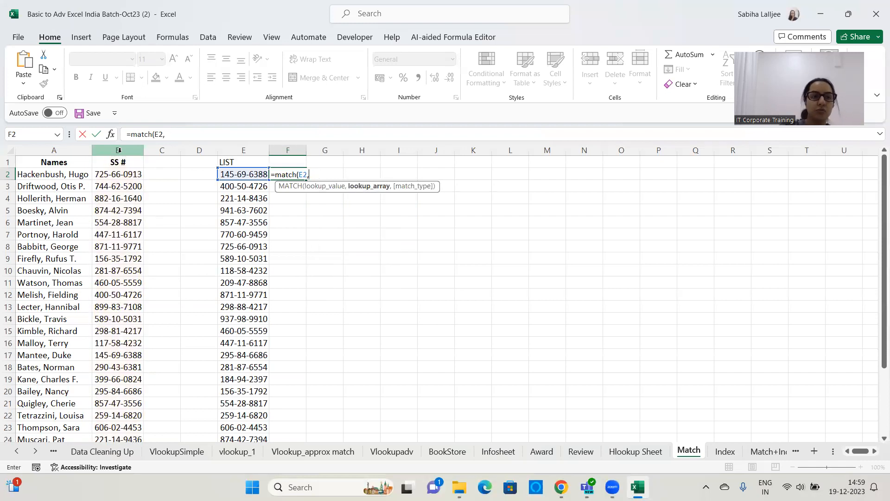
# - Complete the MATCH formula in F2 with lookup array B1:B31 and match type 0, and enter it
pyautogui.click(118, 161)
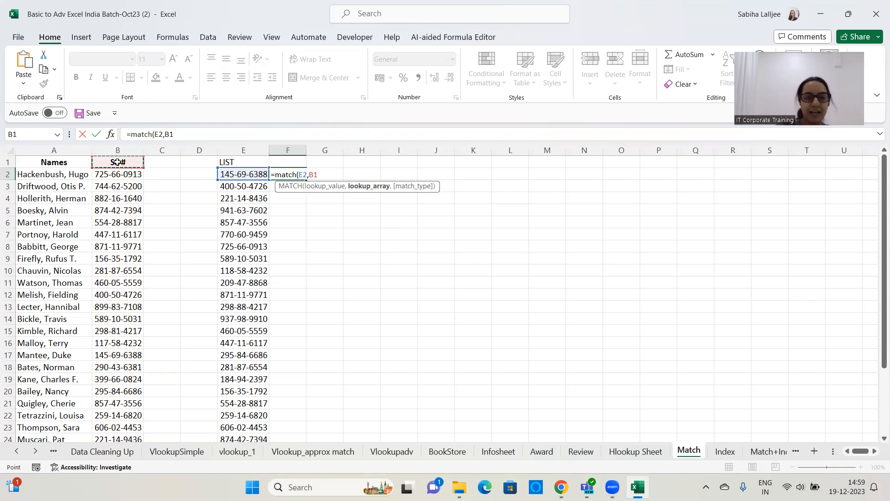
pyautogui.hotkey('ctrl', 'shift', 'Down')
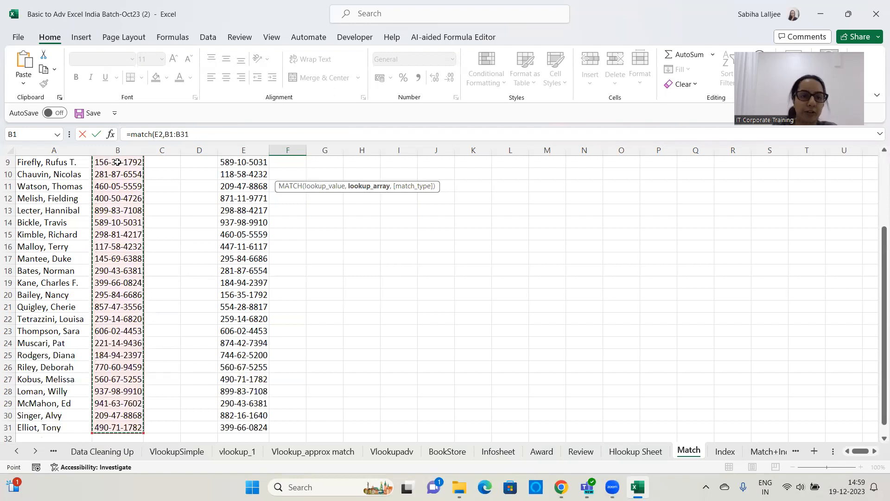
pyautogui.write(',')
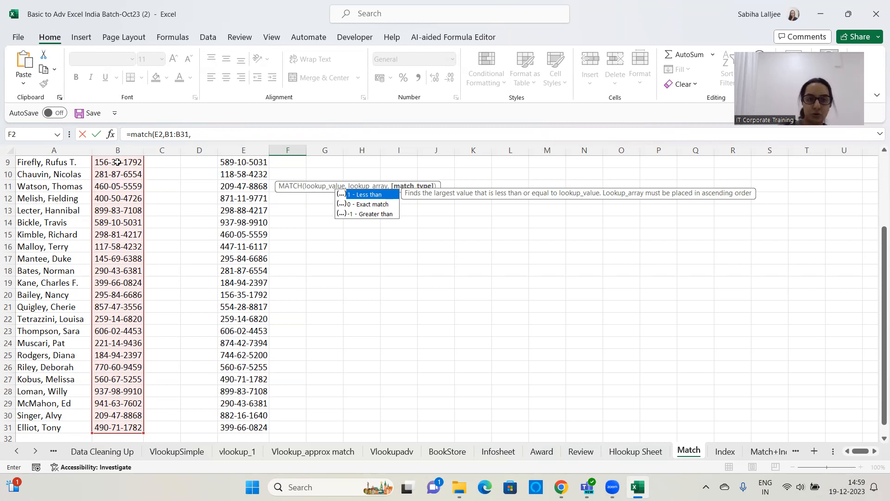
pyautogui.write('0')
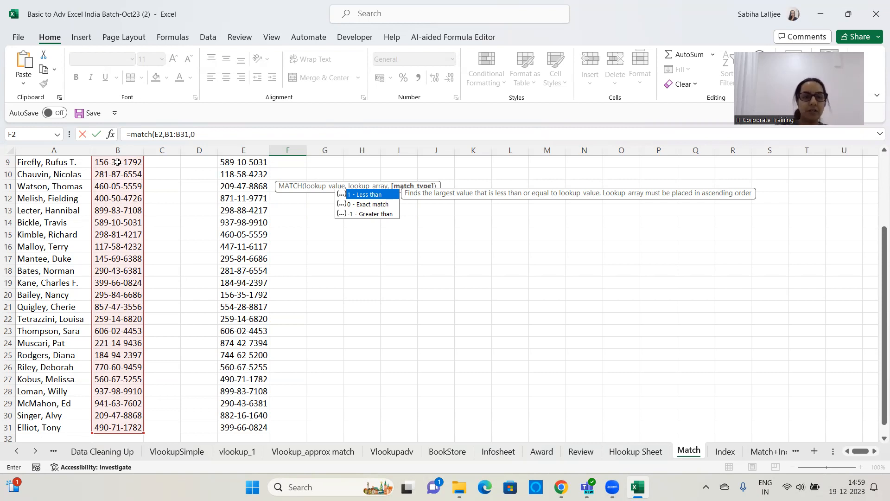
pyautogui.write(')')
pyautogui.press('Return')
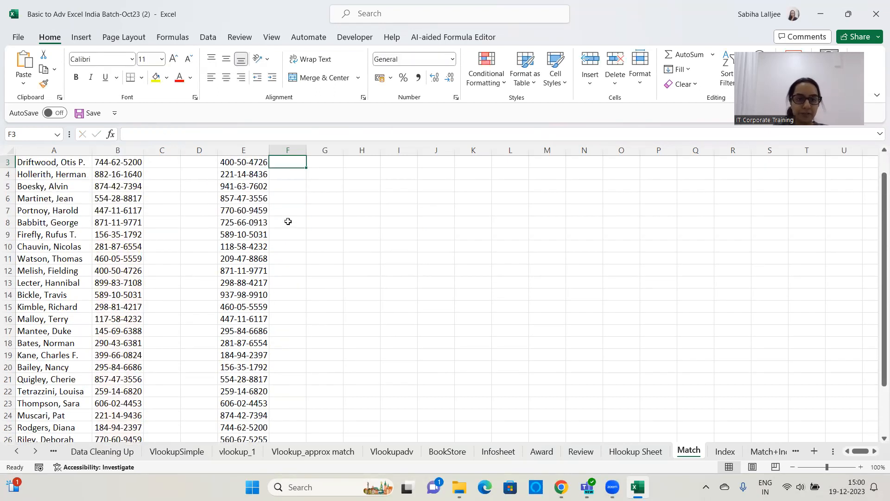
# - Check the MATCH result in F2 and highlight the corresponding SS # cell B17 with yellow fill
pyautogui.scroll(1, 423, 205)
pyautogui.click(281, 177)
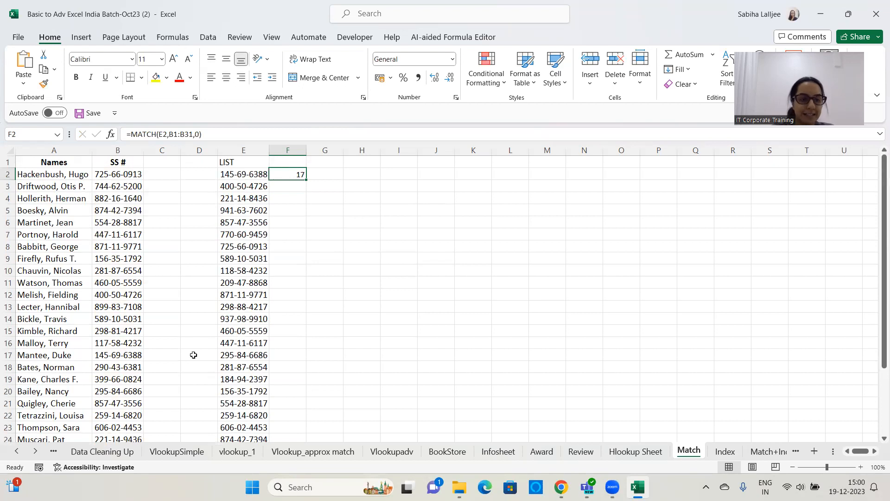
pyautogui.click(122, 357)
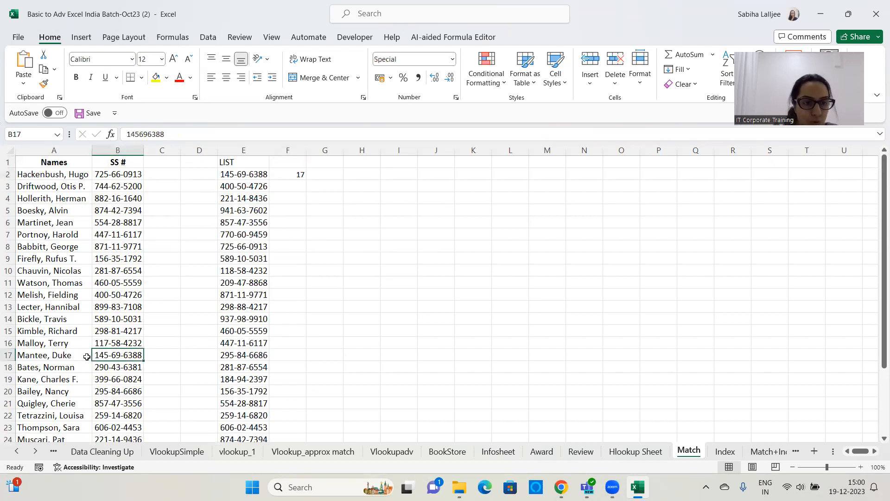
pyautogui.click(156, 78)
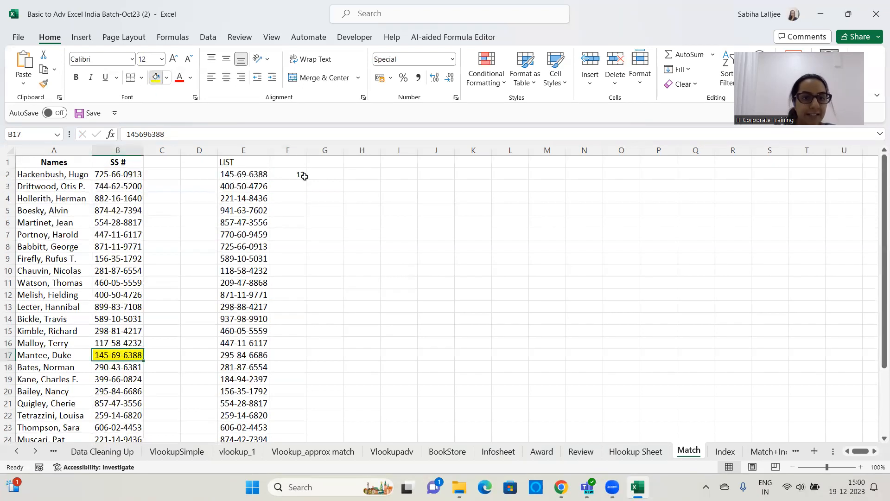
# - Fill the MATCH formula from F2 down to F19
pyautogui.click(408, 247)
pyautogui.click(292, 176)
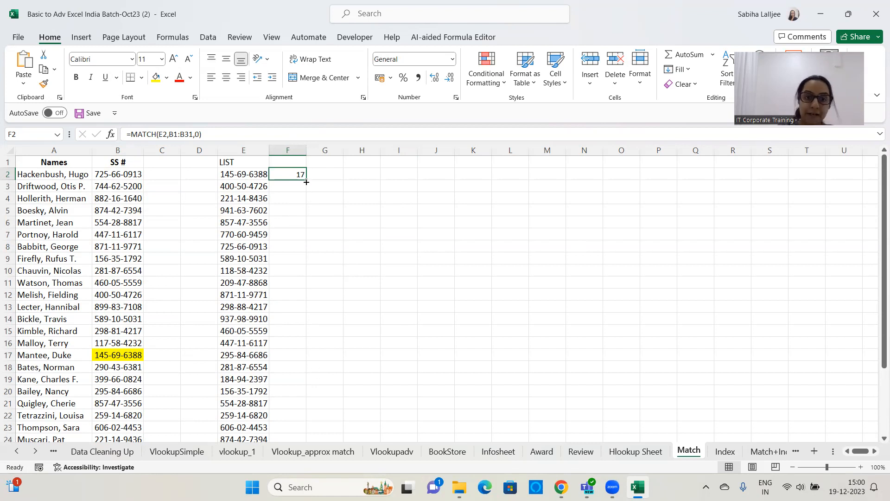
pyautogui.moveTo(306, 180); pyautogui.dragTo(302, 325)
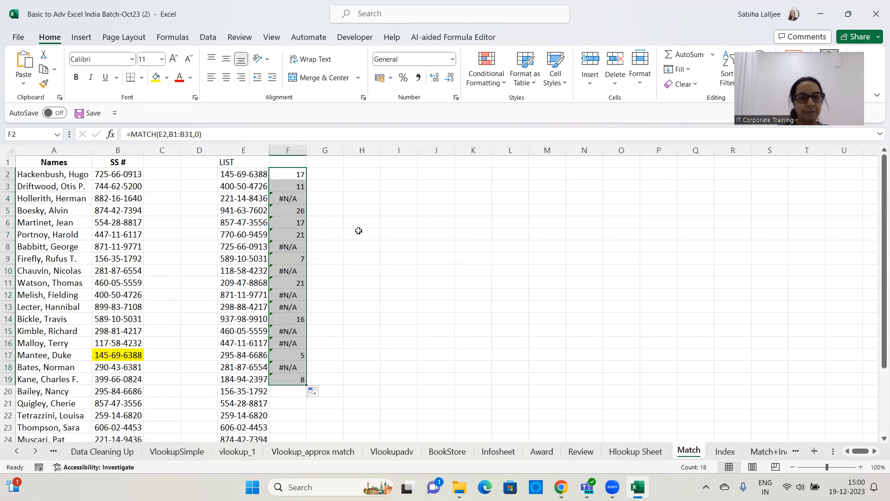
# - Examine the lookup value and lookup array references of the copied MATCH formula in F5
pyautogui.click(290, 212)
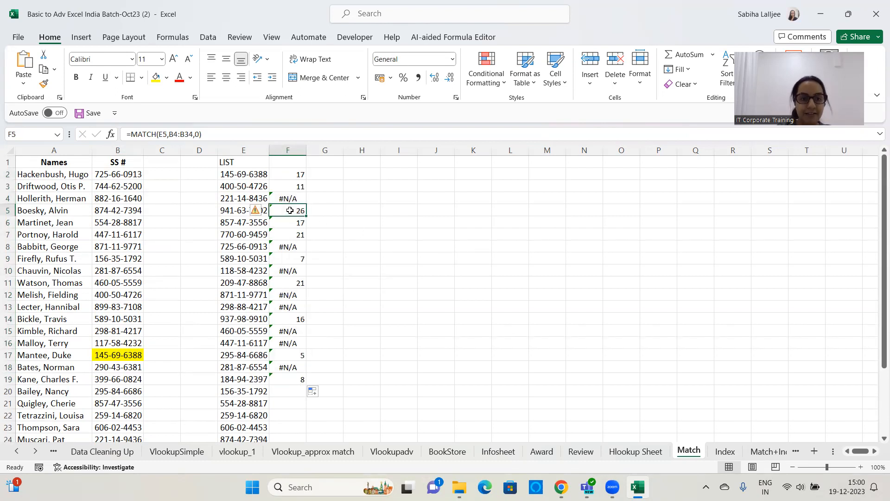
pyautogui.doubleClick(290, 212)
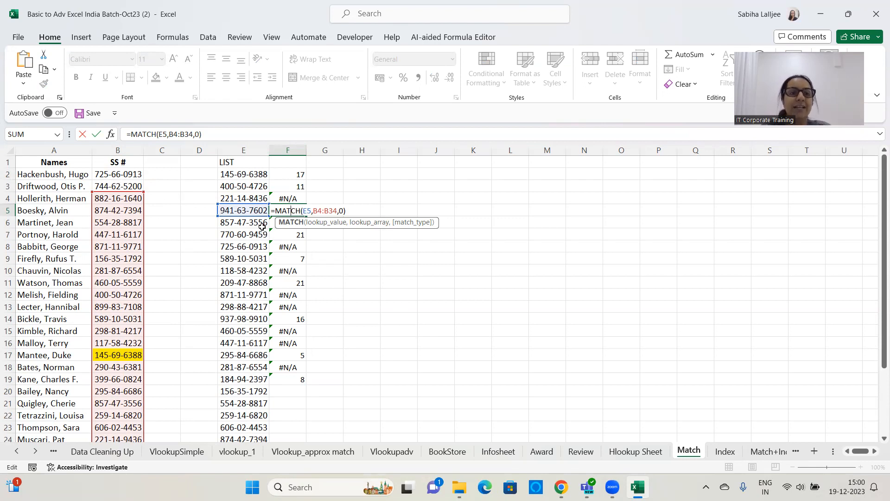
pyautogui.click(286, 246)
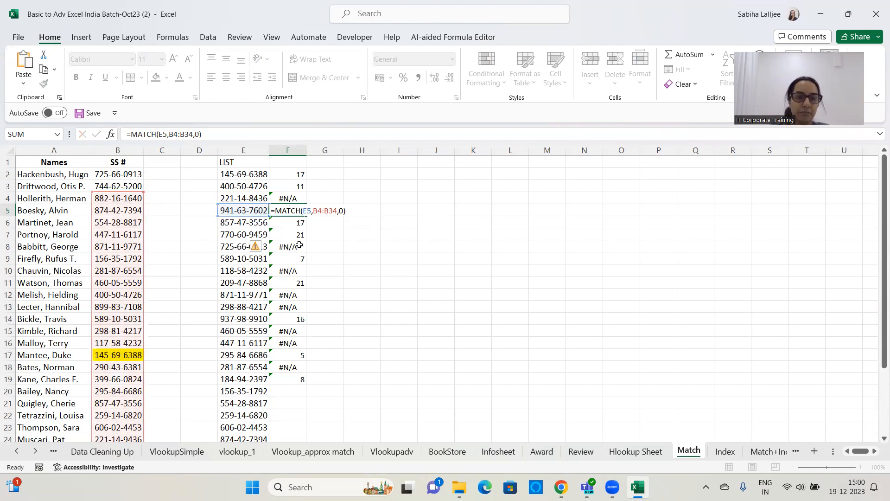
# - Examine which rows the shifted lookup array of the copied MATCH formula in F16 covers
pyautogui.click(290, 307)
pyautogui.doubleClick(297, 341)
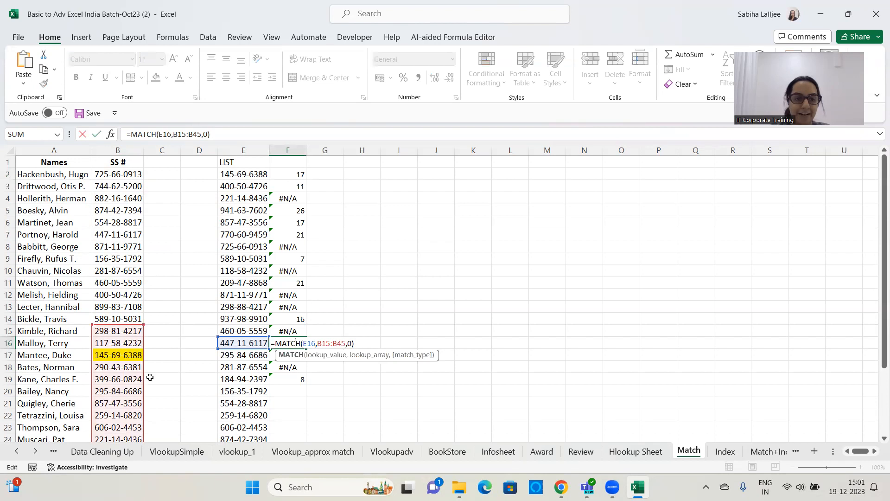
pyautogui.scroll(-11, 124, 314)
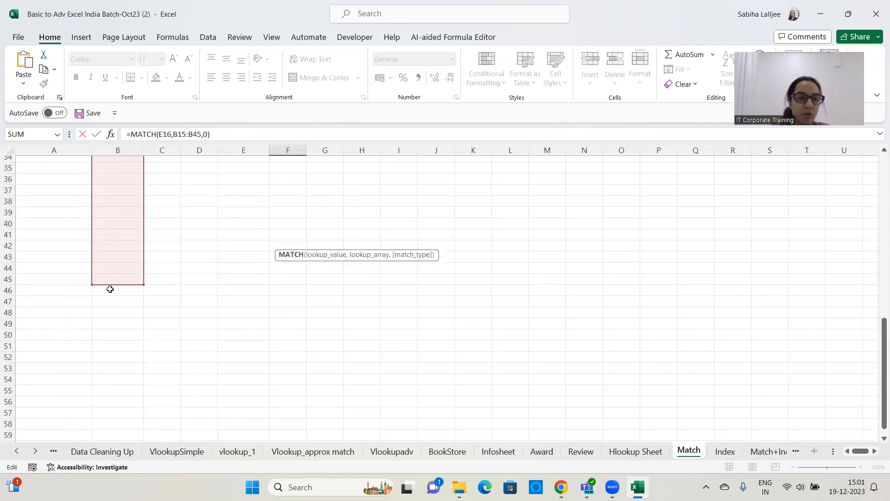
pyautogui.scroll(3, 116, 325)
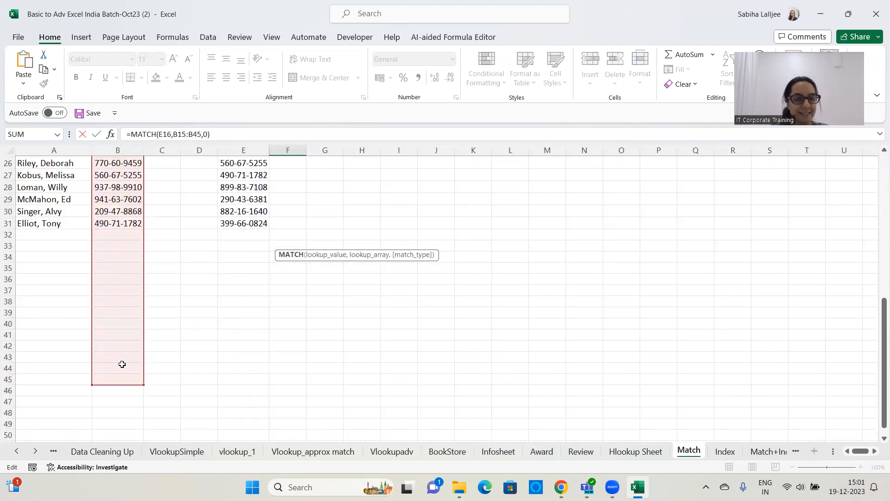
pyautogui.scroll(8, 204, 330)
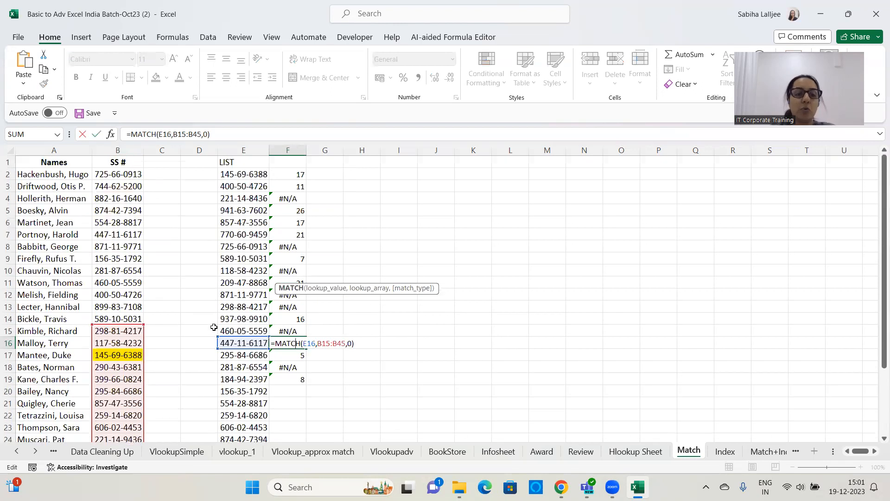
pyautogui.press('Escape')
# - Clear the copied MATCH formulas from F3:F19, keeping the one in F2
pyautogui.click(349, 282)
pyautogui.moveTo(290, 189); pyautogui.dragTo(297, 382)
pyautogui.press('Delete')
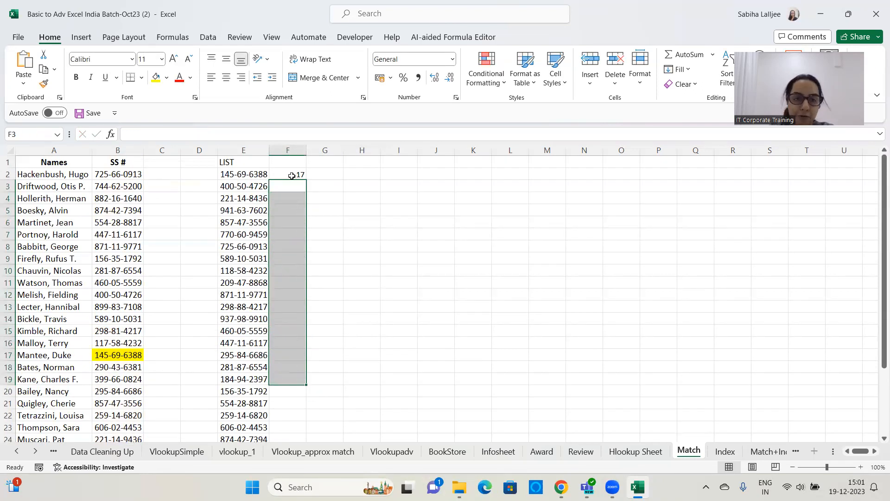
# - Remove the lookup array and match type from the MATCH formula in F2, keeping the lookup value E2
pyautogui.click(292, 176)
pyautogui.click(224, 128)
pyautogui.press('BackSpace')
pyautogui.press('BackSpace')
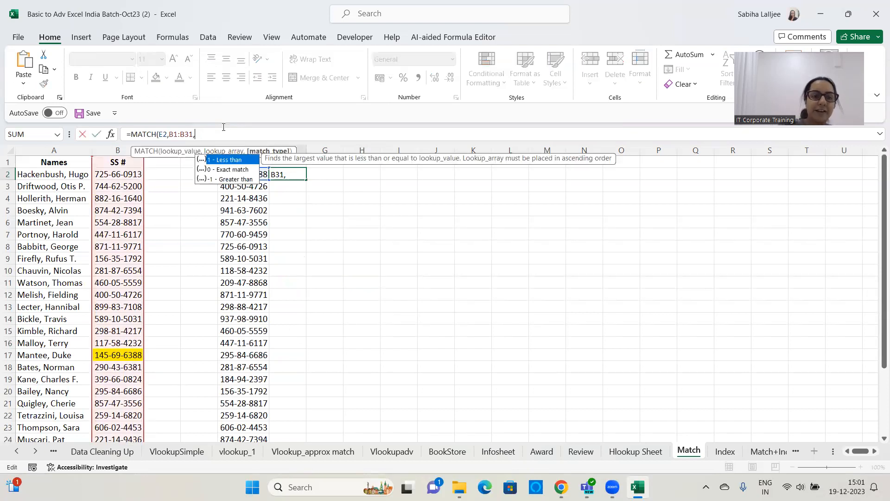
pyautogui.press('BackSpace')
pyautogui.press('BackSpace')
pyautogui.press('BackSpace')
pyautogui.press('BackSpace')
pyautogui.press('BackSpace')
pyautogui.press('BackSpace')
pyautogui.press('BackSpace')
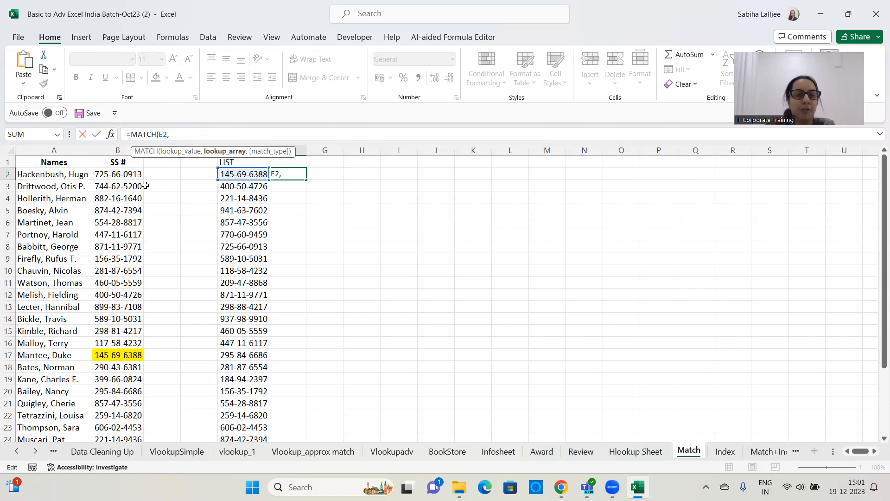
pyautogui.click(111, 148)
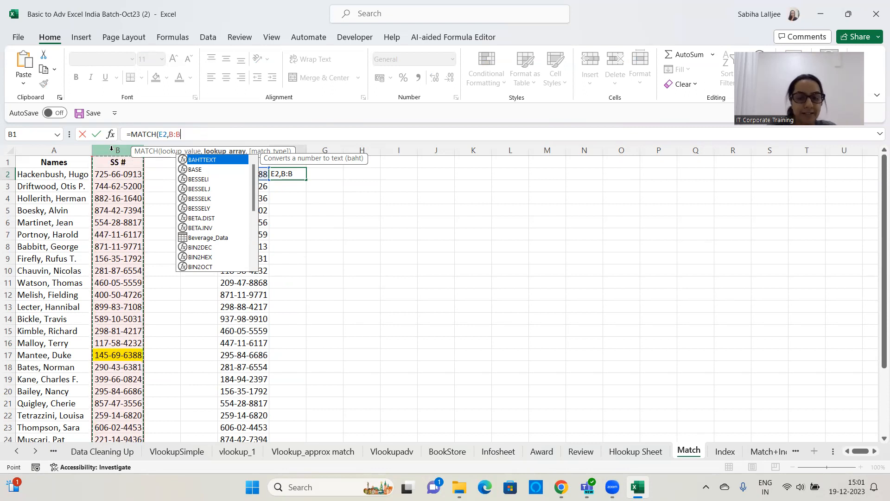
pyautogui.press('BackSpace')
pyautogui.press('BackSpace')
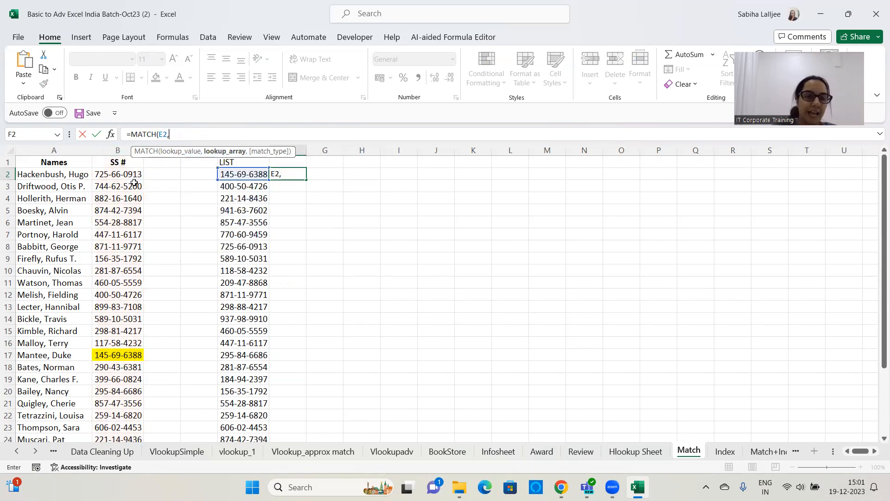
# - Complete the MATCH formula in F2 with the absolute lookup array $B$1:$B$31 and match type 0, and enter it
pyautogui.click(127, 161)
pyautogui.hotkey('ctrl', 'shift', 'Down')
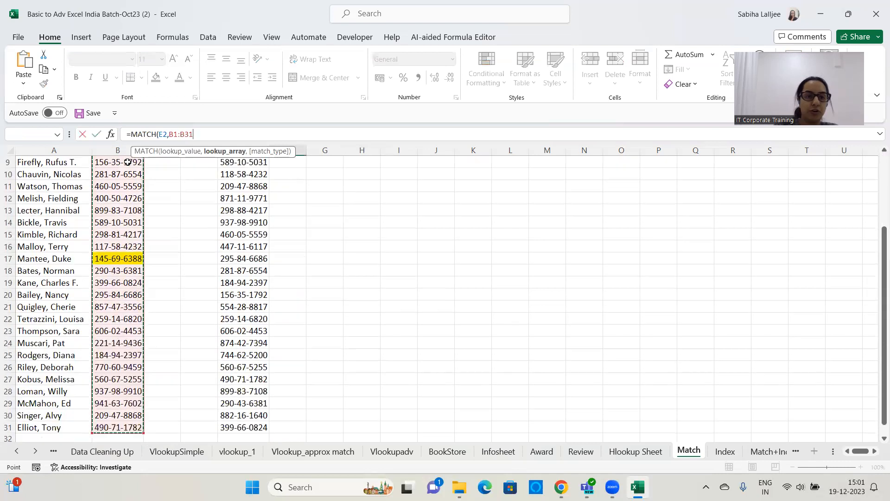
pyautogui.scroll(3, 127, 162)
pyautogui.press('F4')
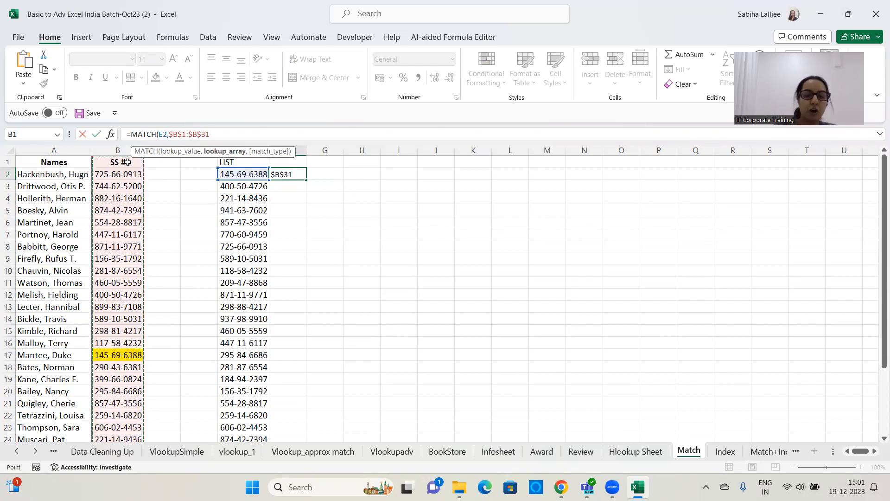
pyautogui.write(',0')
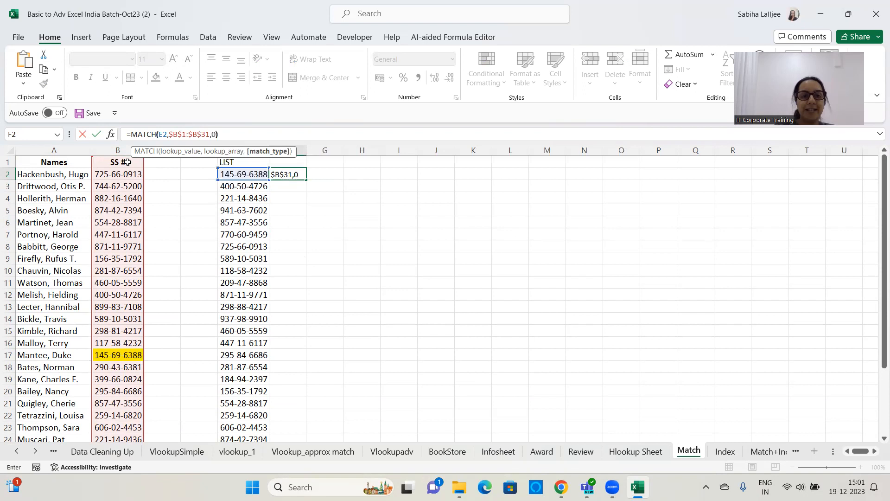
pyautogui.write(')')
pyautogui.press('Return')
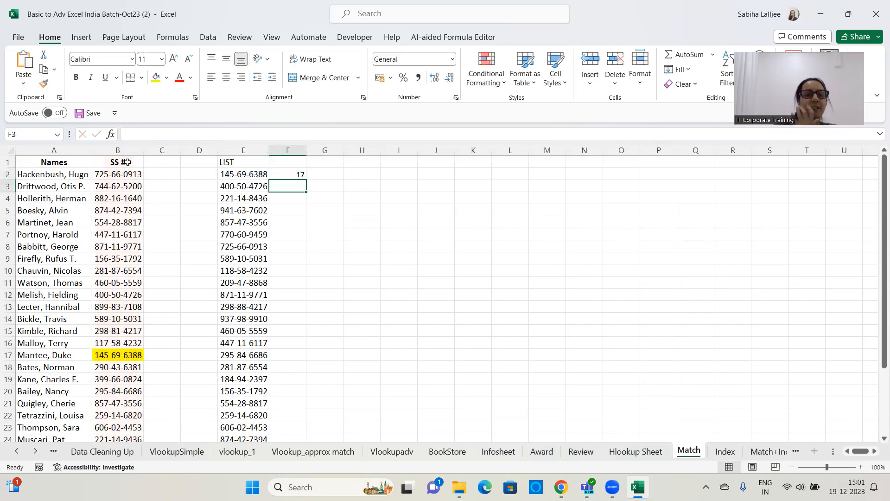
# - Fill the MATCH formula with the absolute lookup array from F2 down to F31 and review the filled column
pyautogui.click(288, 175)
pyautogui.doubleClick(306, 180)
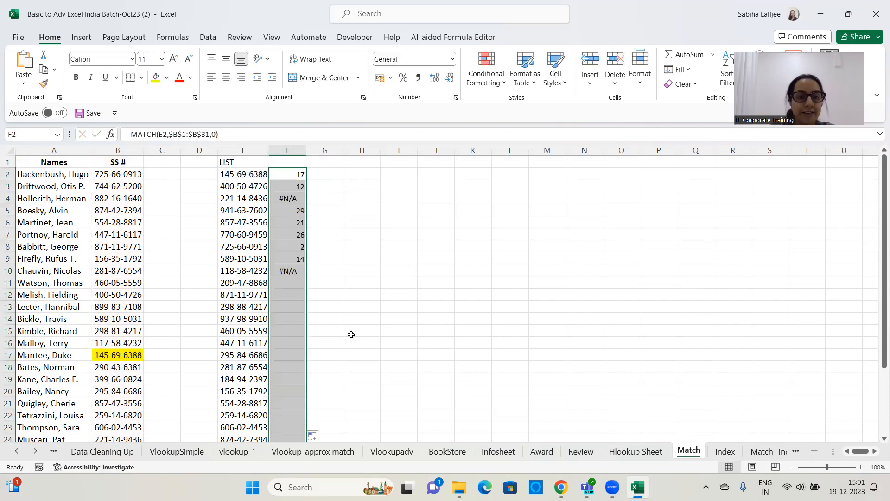
pyautogui.scroll(-6, 391, 245)
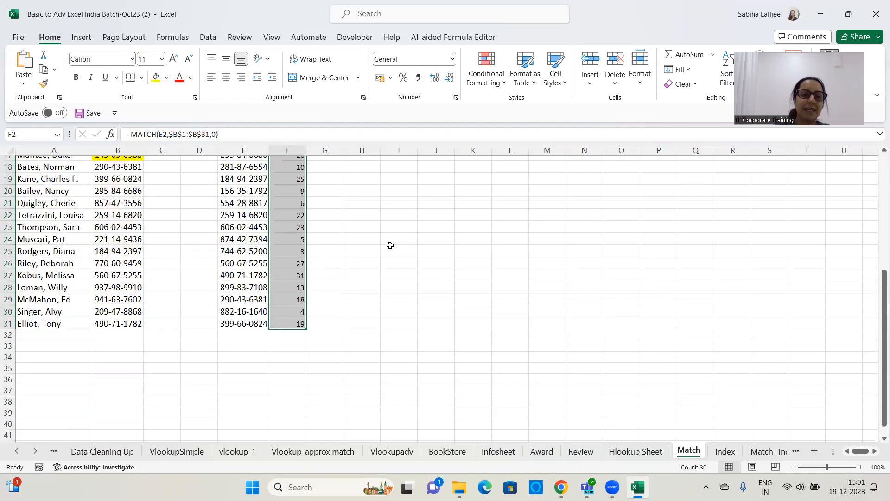
pyautogui.scroll(5, 391, 244)
pyautogui.scroll(2, 390, 245)
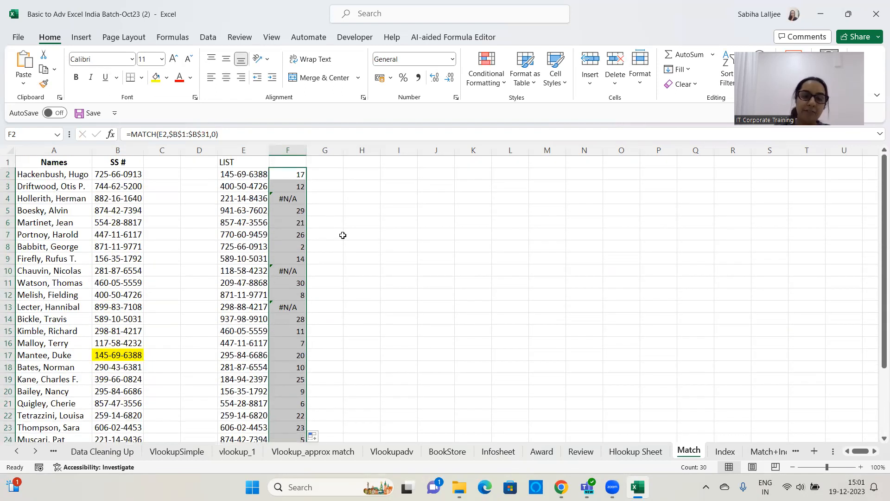
# - Examine the #N/A cells F4, F10 and F13 and the references in their MATCH formulas
pyautogui.click(294, 200)
pyautogui.click(293, 270)
pyautogui.click(297, 306)
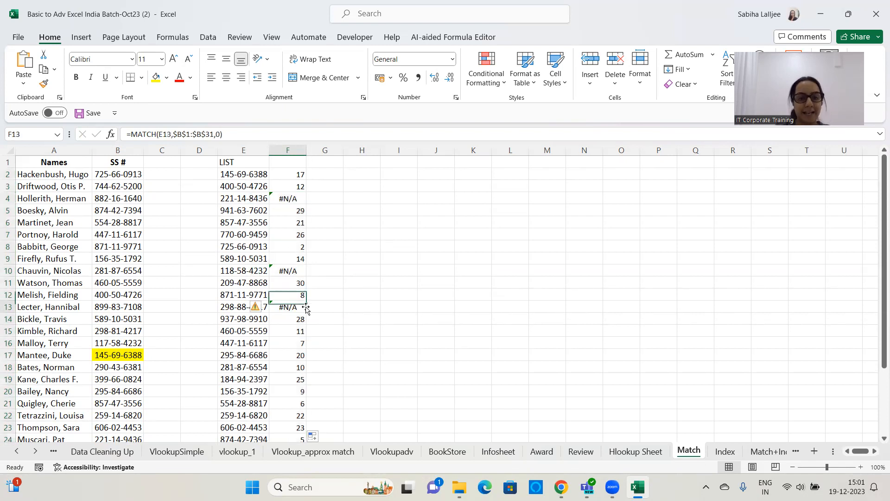
pyautogui.click(283, 201)
pyautogui.click(287, 270)
pyautogui.click(288, 308)
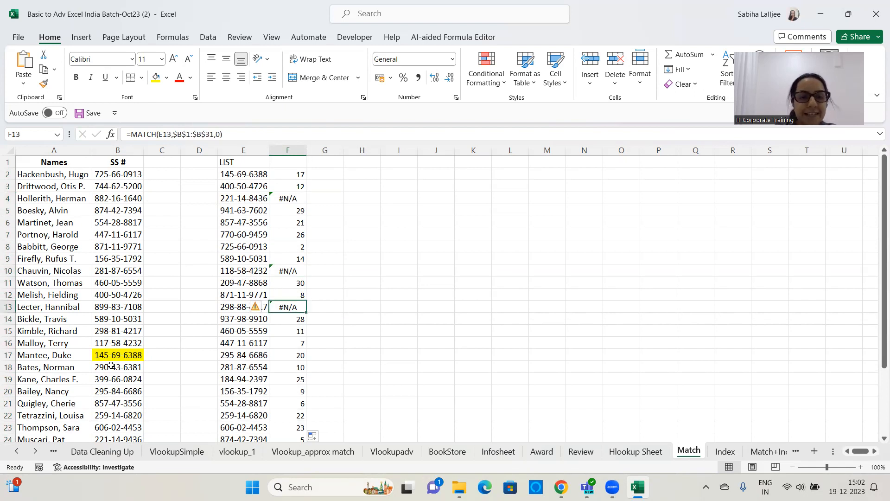
pyautogui.click(288, 197)
pyautogui.click(288, 271)
pyautogui.click(288, 308)
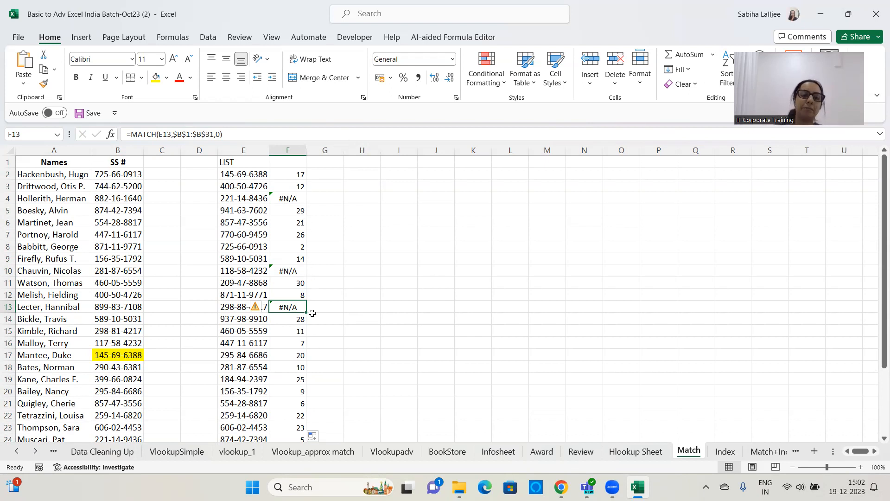
# - Replace the lookup array in the MATCH formula of F13 with the whole column B:B and enter it
pyautogui.click(213, 134)
pyautogui.press('BackSpace')
pyautogui.press('BackSpace')
pyautogui.press('BackSpace')
pyautogui.press('BackSpace')
pyautogui.press('BackSpace')
pyautogui.press('BackSpace')
pyautogui.press('BackSpace')
pyautogui.press('BackSpace')
pyautogui.press('BackSpace')
pyautogui.press('BackSpace')
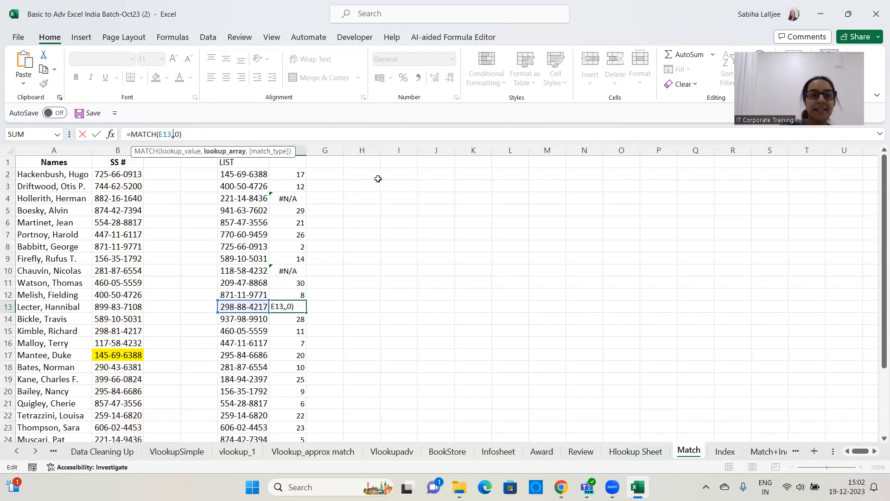
pyautogui.click(118, 151)
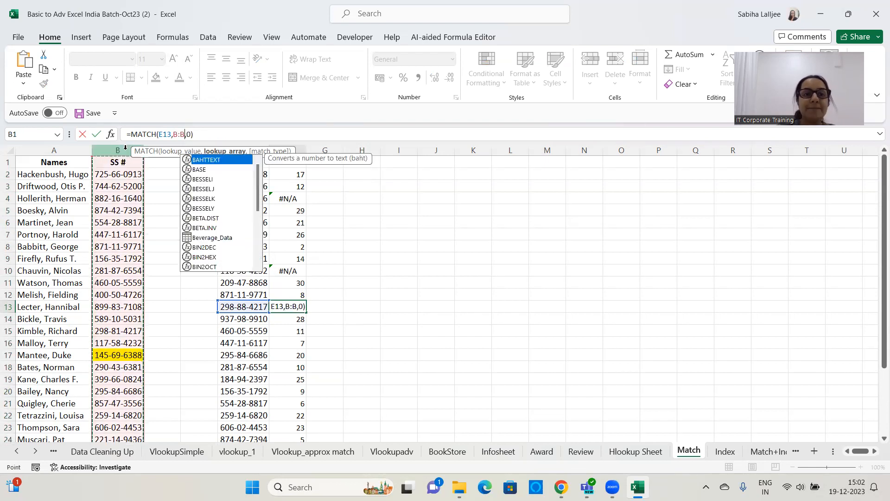
pyautogui.press('Return')
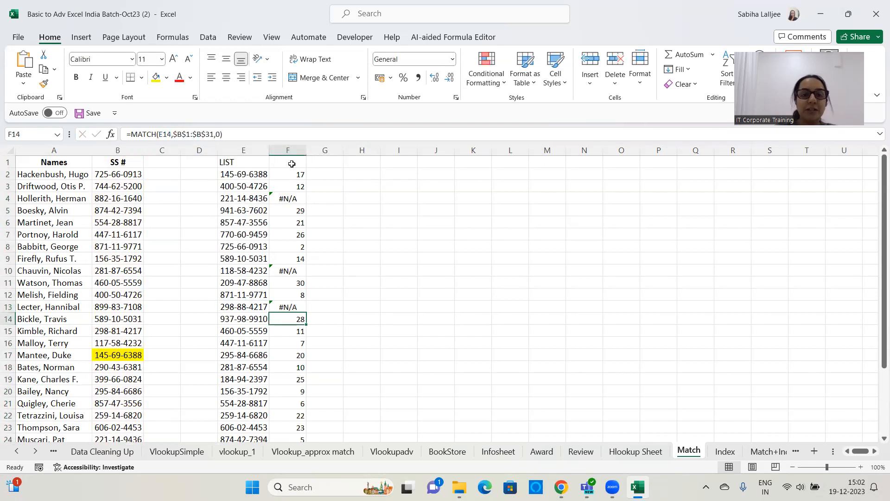
# - Rewrite the MATCH formula in F2 with the whole column B:B as lookup array and match type 0, and enter it
pyautogui.click(286, 173)
pyautogui.click(226, 134)
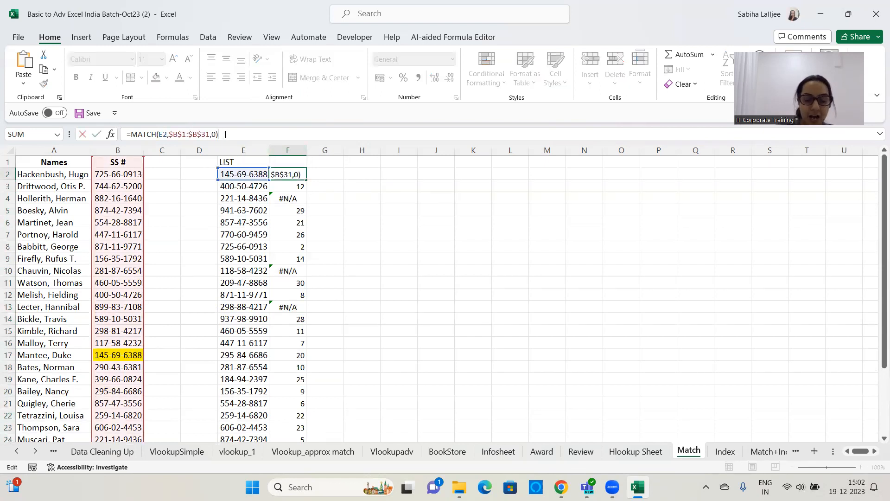
pyautogui.press('BackSpace')
pyautogui.press('BackSpace')
pyautogui.press('BackSpace')
pyautogui.press('BackSpace')
pyautogui.press('BackSpace')
pyautogui.press('BackSpace')
pyautogui.press('BackSpace')
pyautogui.press('BackSpace')
pyautogui.press('BackSpace')
pyautogui.press('BackSpace')
pyautogui.press('BackSpace')
pyautogui.press('BackSpace')
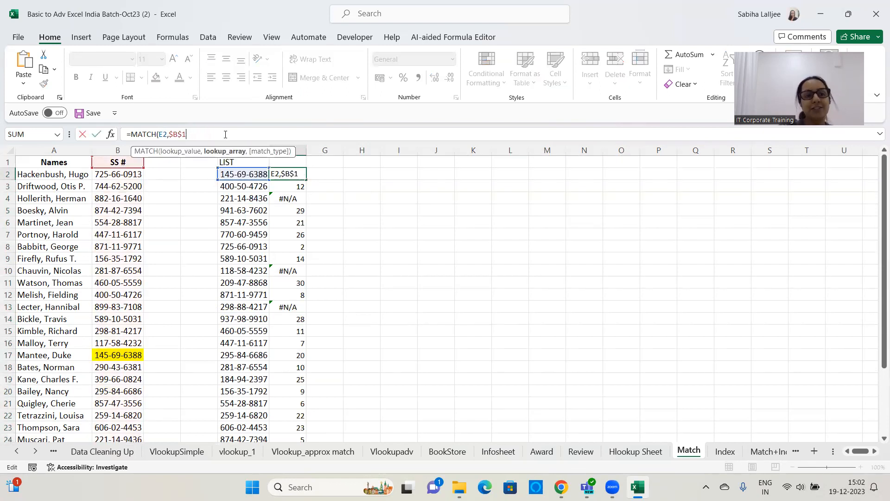
pyautogui.press('BackSpace')
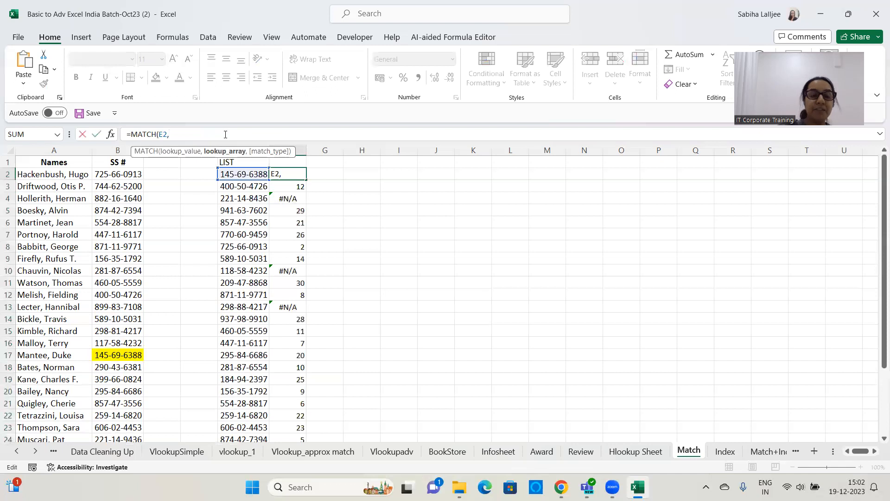
pyautogui.click(114, 149)
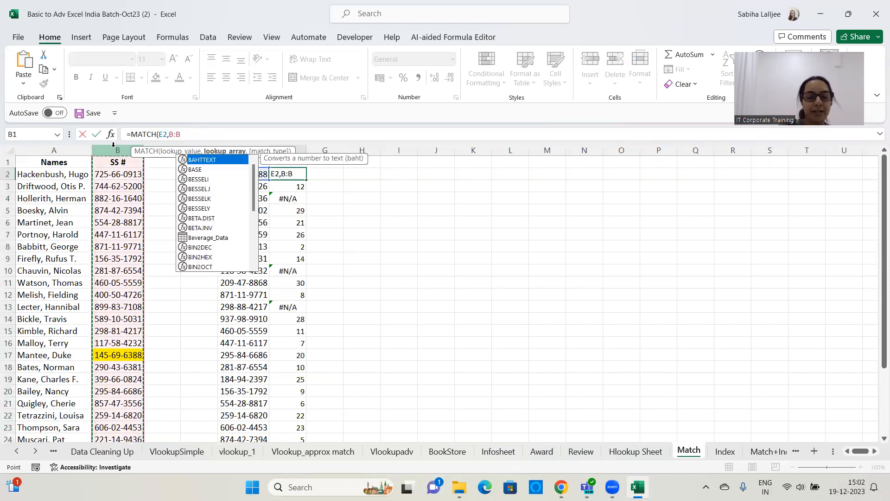
pyautogui.write(',0)')
pyautogui.press('Return')
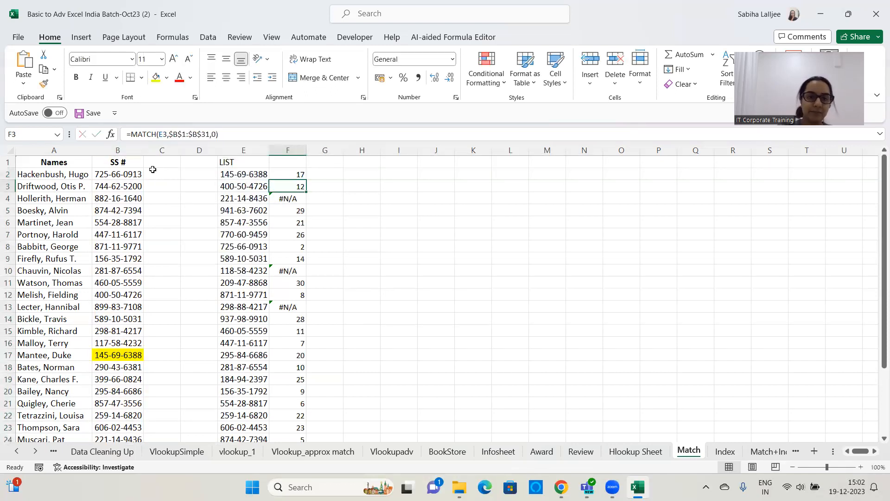
# - Fill the whole-column MATCH formula from F2 down to F31 and check the filled range against the list's end
pyautogui.click(301, 175)
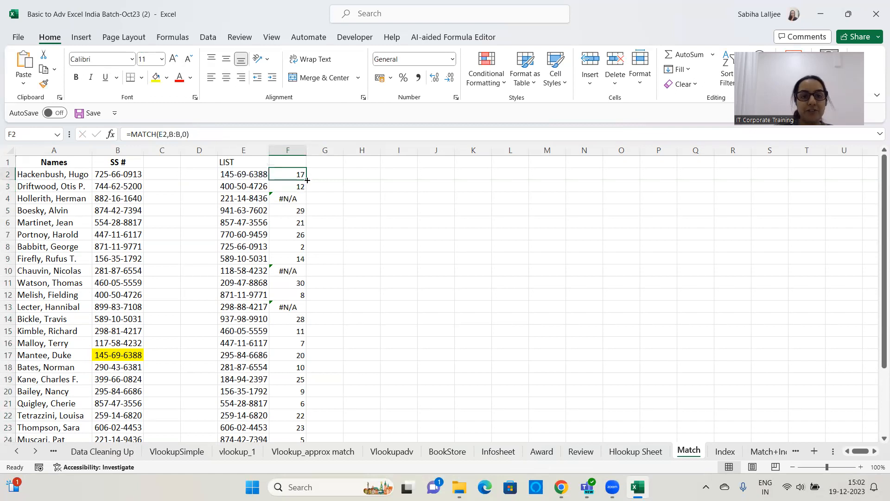
pyautogui.doubleClick(309, 178)
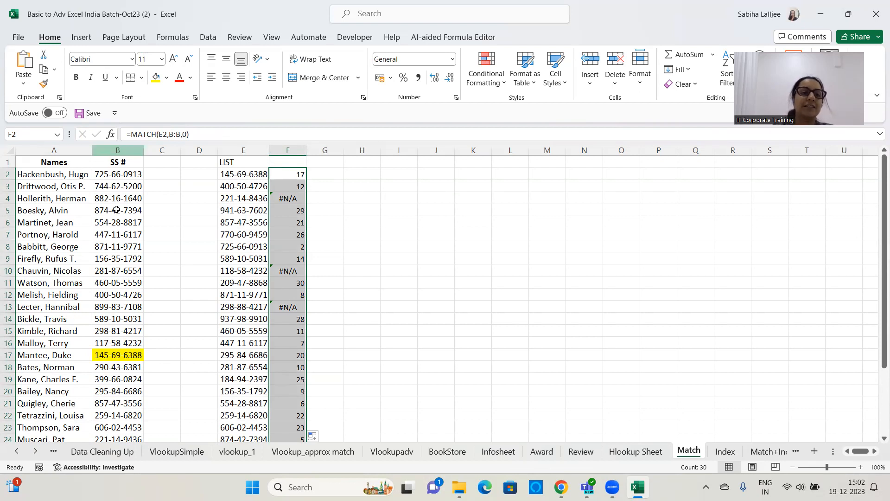
pyautogui.scroll(-10, 156, 275)
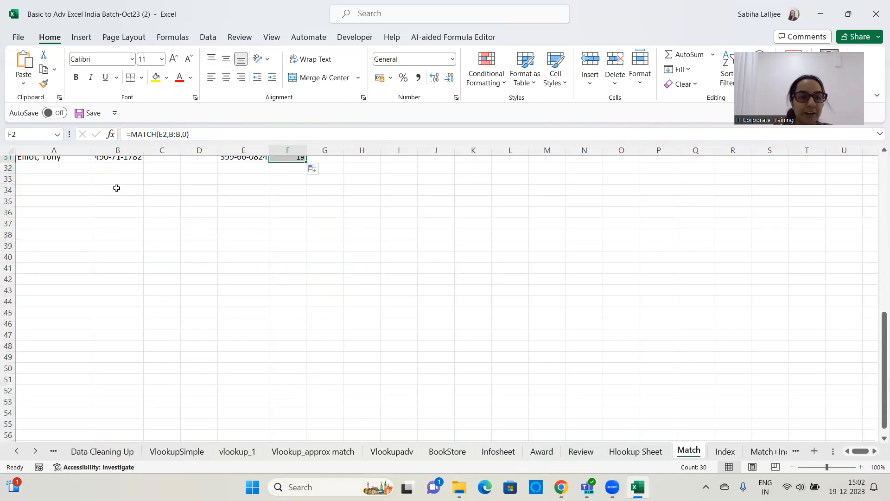
pyautogui.scroll(4, 351, 337)
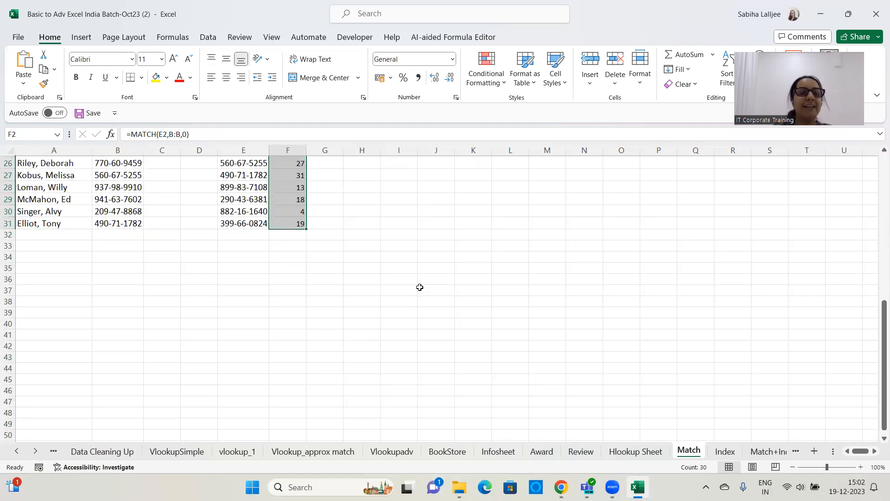
pyautogui.scroll(6, 318, 183)
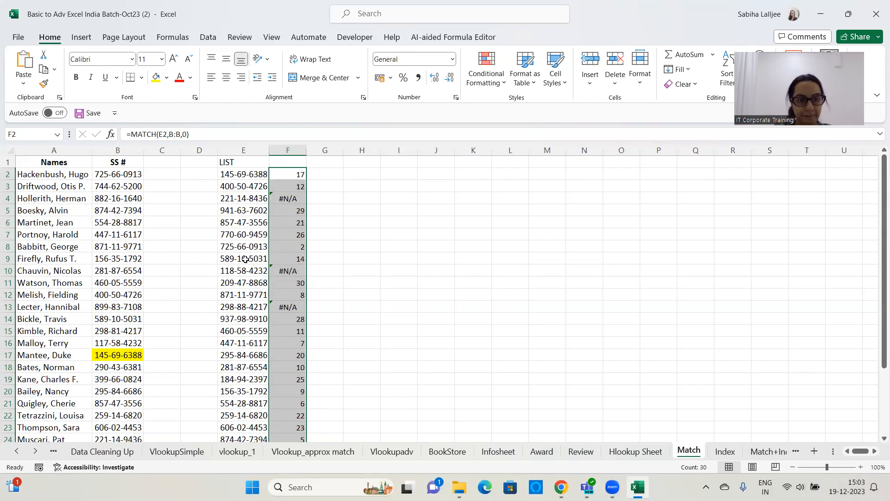
# - Copy the full text of the formula =MATCH(E2,B:B,0) from F2
pyautogui.click(287, 172)
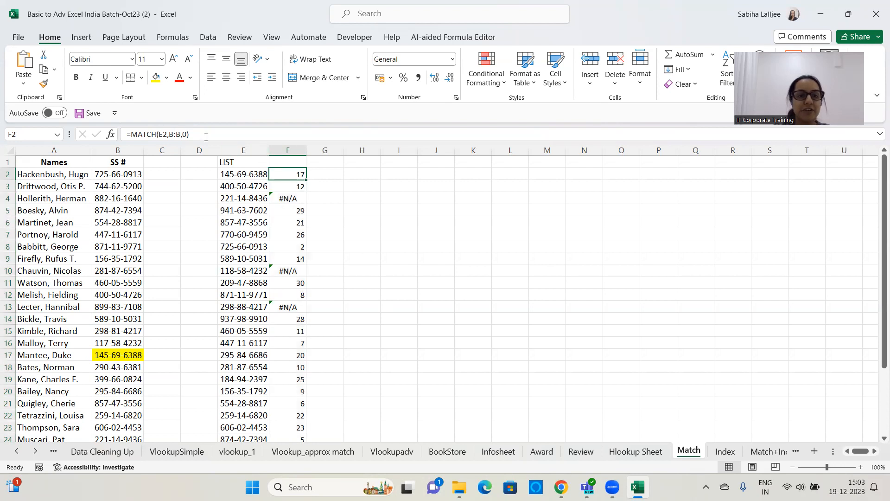
pyautogui.moveTo(189, 134); pyautogui.dragTo(84, 134)
pyautogui.hotkey('ctrl', 'c')
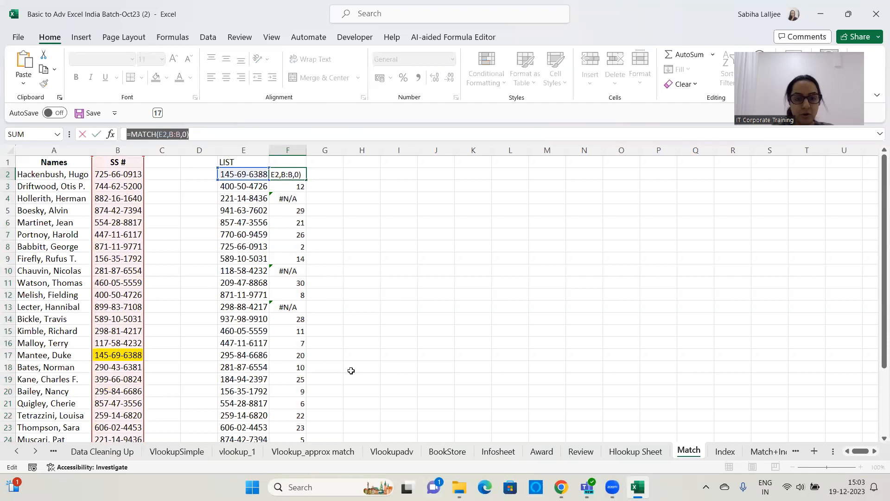
pyautogui.click(666, 260)
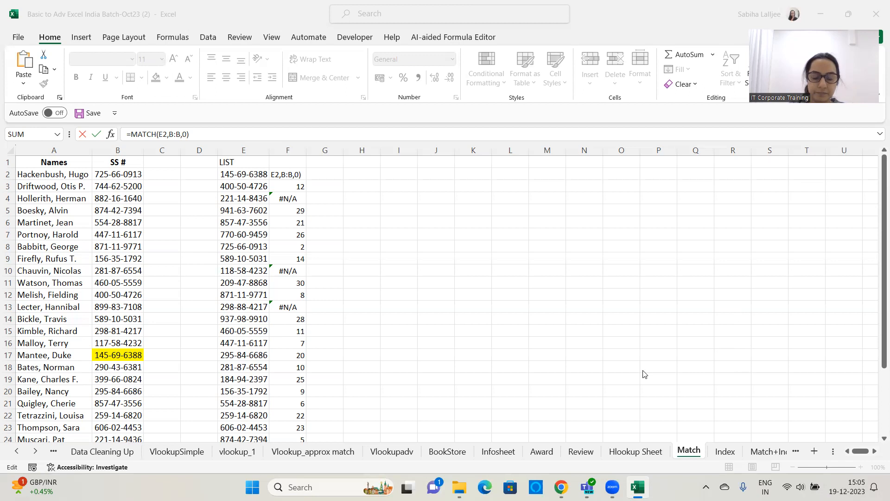
# - Leave the MATCH formula in F2 unchanged and open the Index sheet
pyautogui.click(38, 453)
pyautogui.click(37, 452)
pyautogui.click(36, 452)
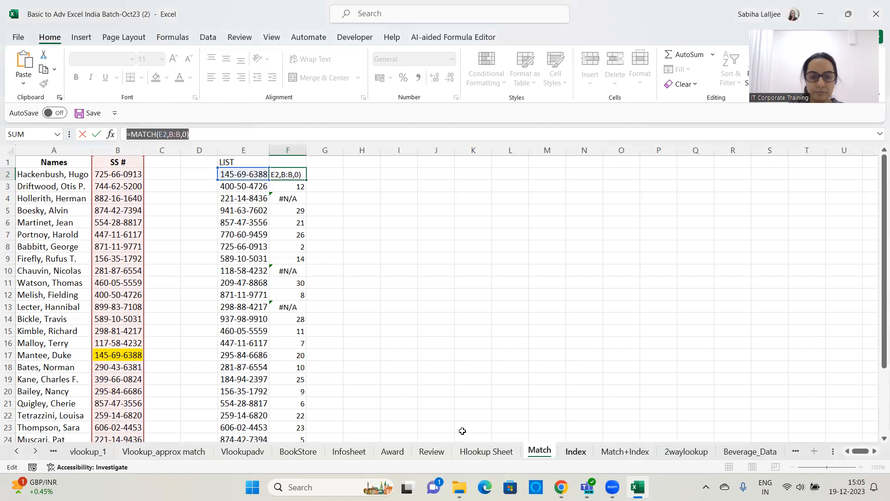
pyautogui.hotkey('alt', 'Tab')
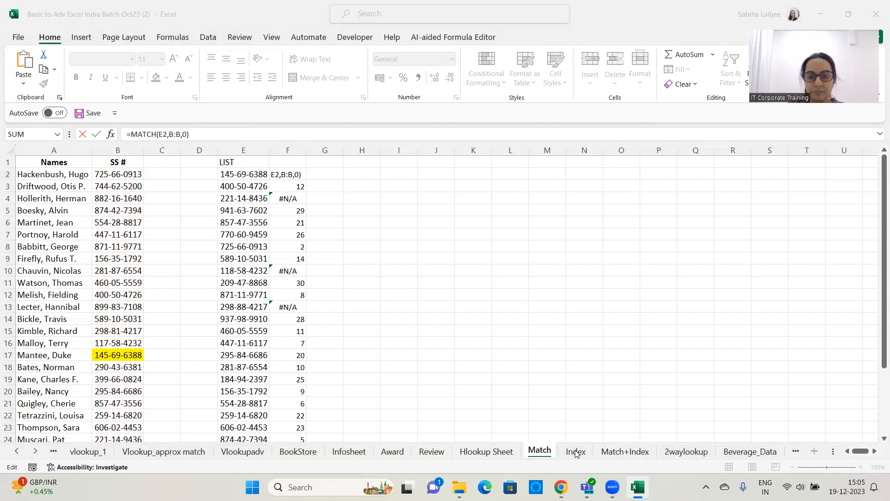
pyautogui.hotkey('alt', 'Tab')
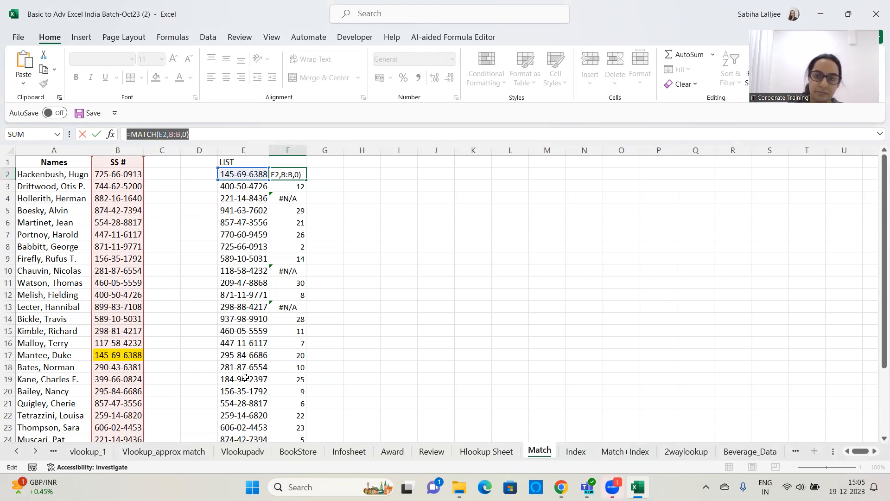
pyautogui.hotkey('alt', 'Tab')
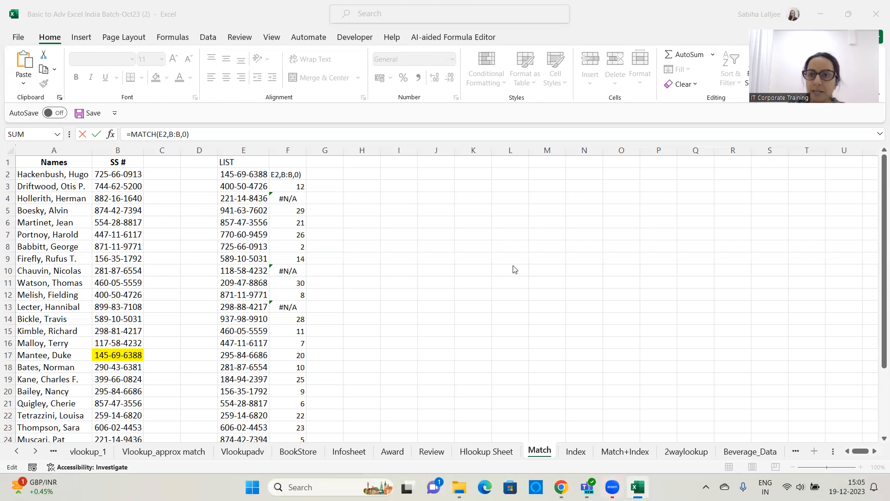
pyautogui.click(576, 454)
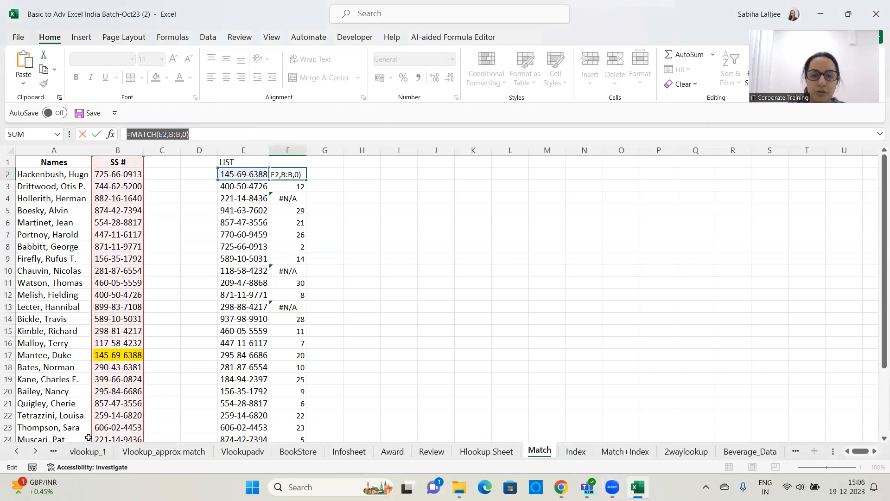
pyautogui.click(547, 274)
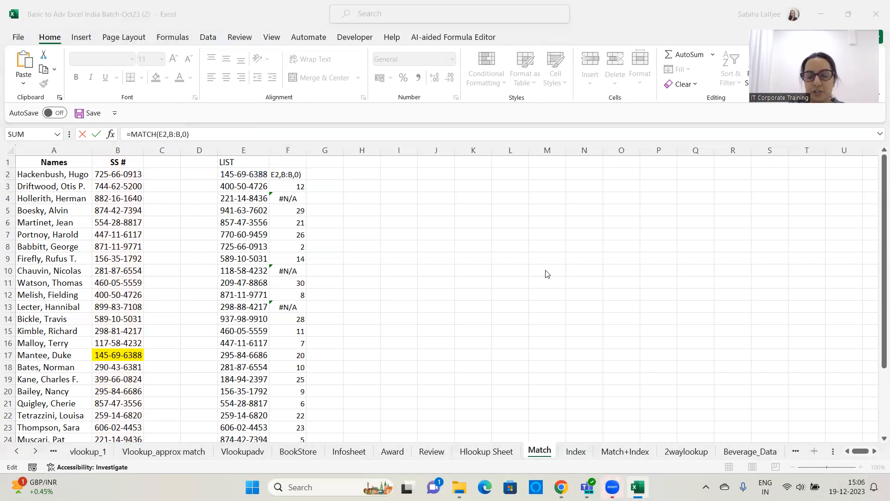
pyautogui.click(575, 454)
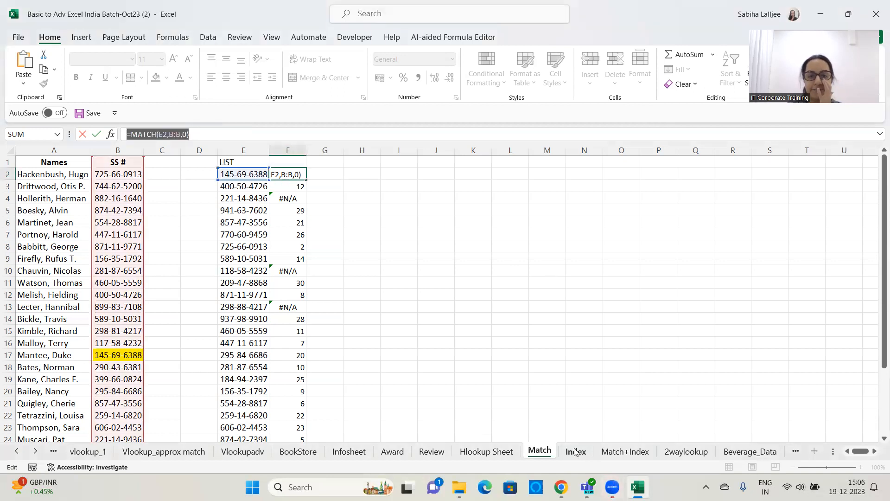
pyautogui.press('Return')
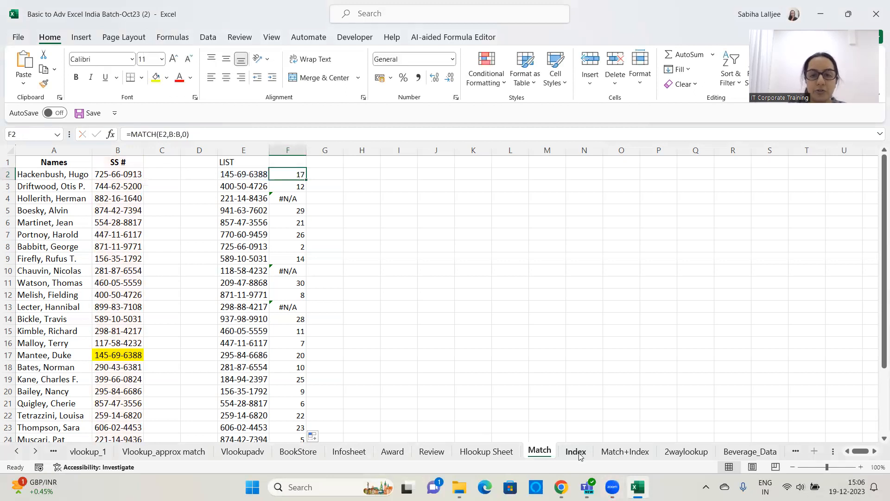
pyautogui.click(575, 452)
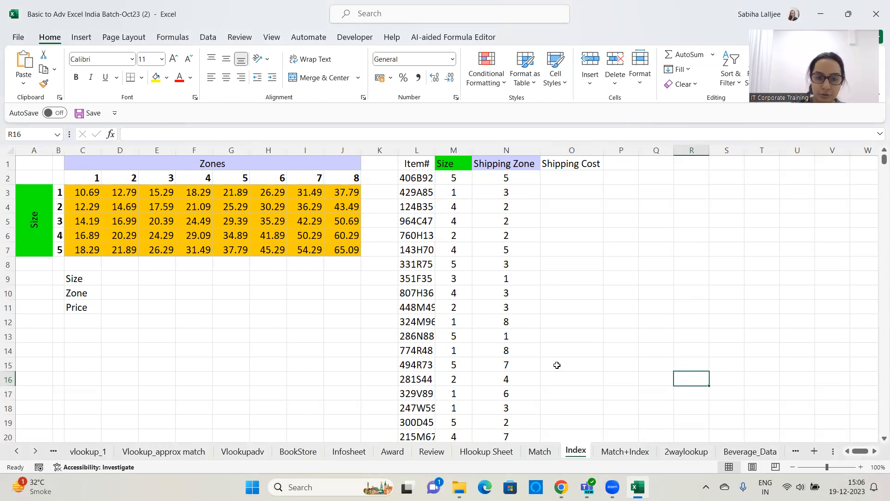
# - Enter the cell reference L9 as plain text in S5
pyautogui.click(716, 223)
pyautogui.write('L9')
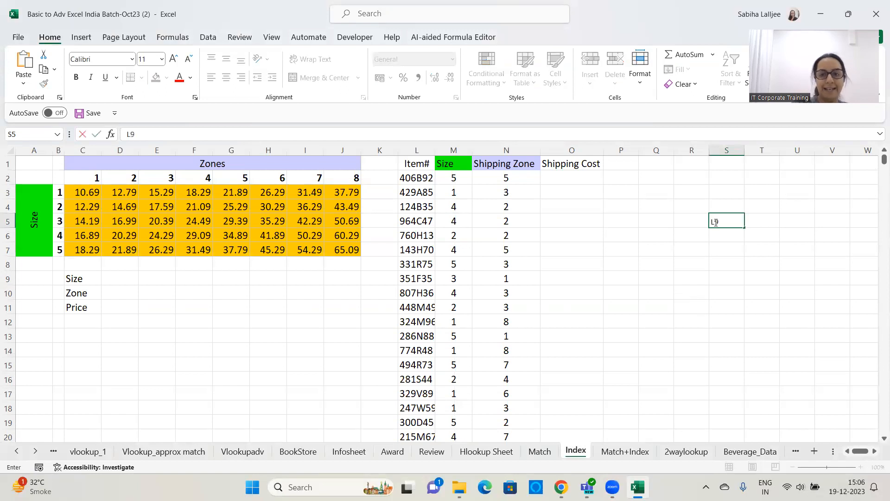
pyautogui.click(747, 354)
pyautogui.click(730, 221)
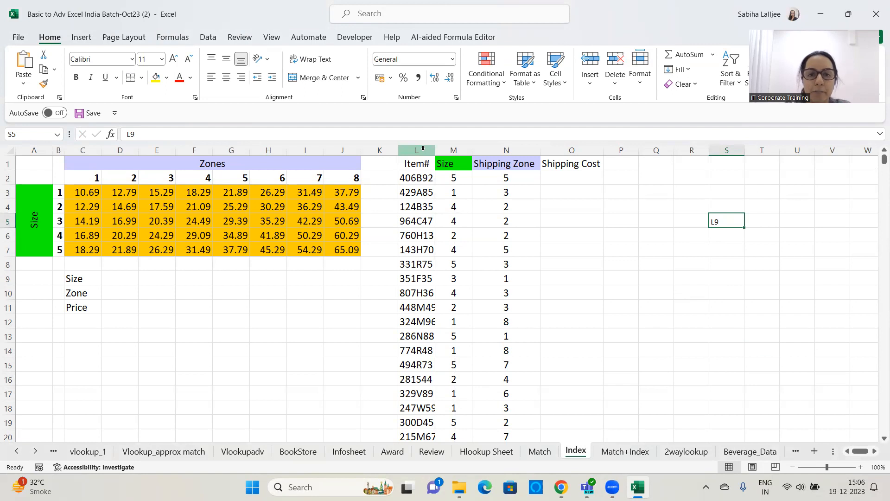
# - Trace the reference L9 through column L and row 9, and colour that cell's text red
pyautogui.click(423, 149)
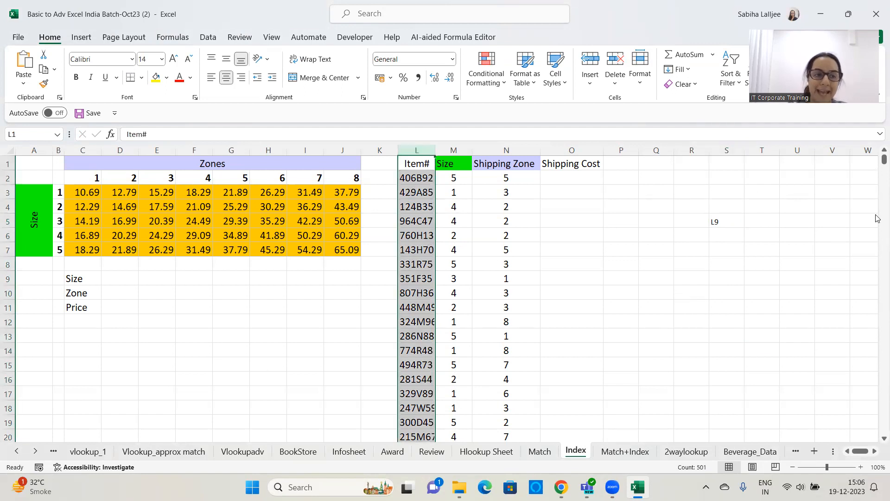
pyautogui.click(7, 278)
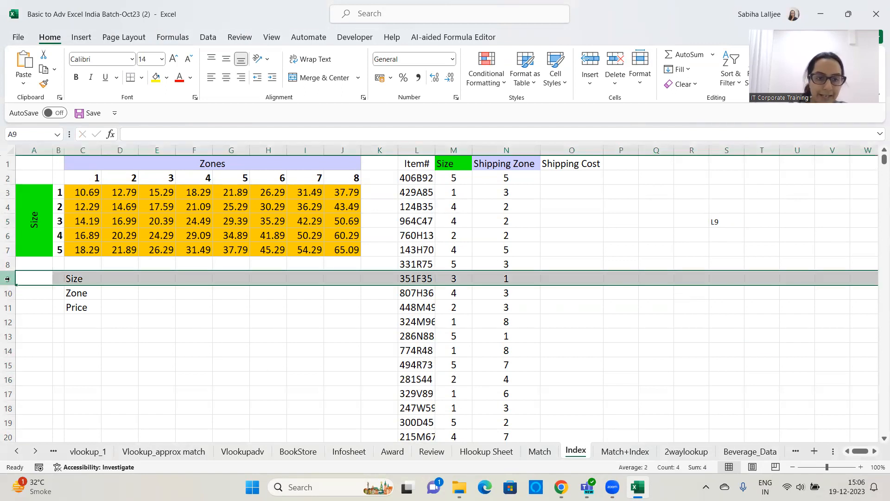
pyautogui.click(413, 278)
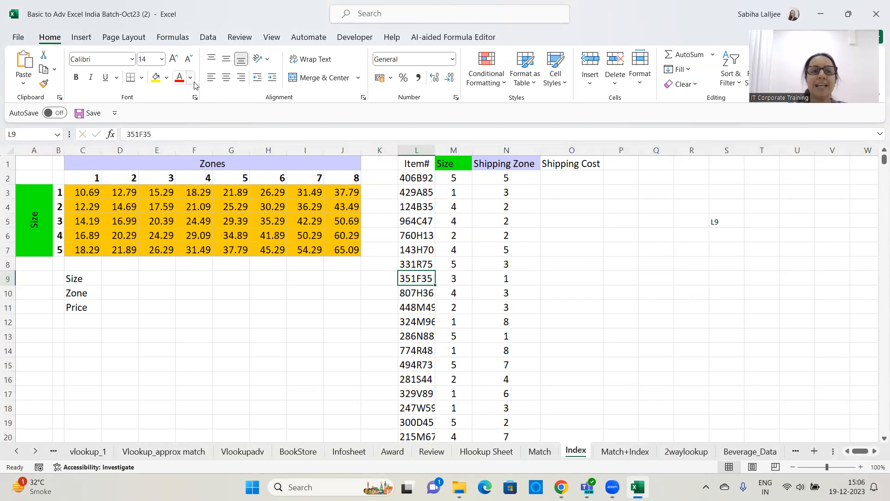
pyautogui.click(179, 78)
pyautogui.click(621, 277)
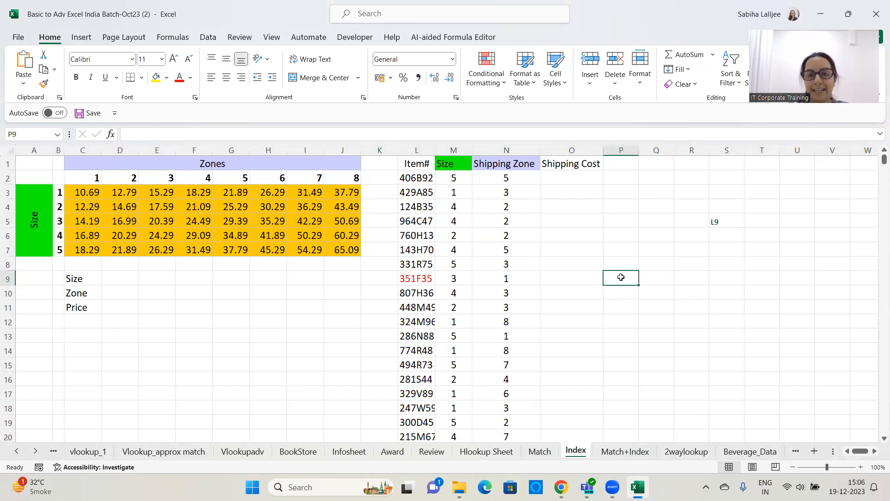
pyautogui.click(726, 237)
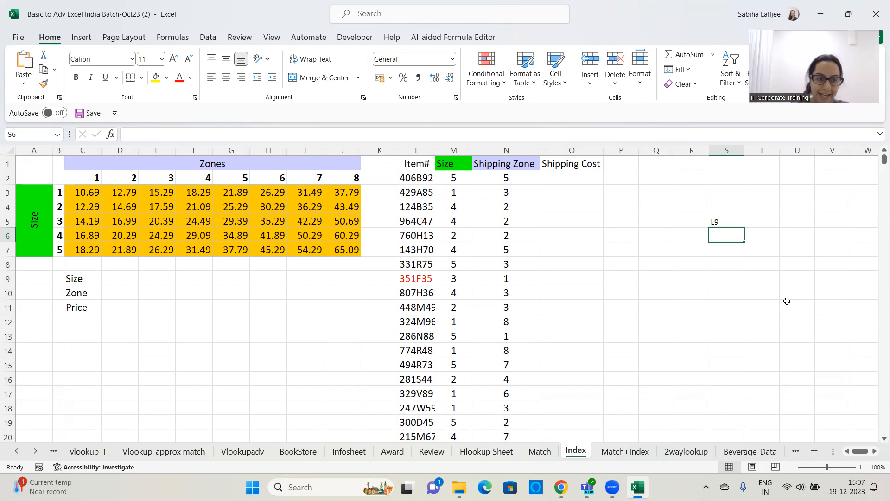
# - Examine the Size, Zone and Price cells D9 to D11 together with the shipping price table C3:J7
pyautogui.click(116, 276)
pyautogui.click(122, 292)
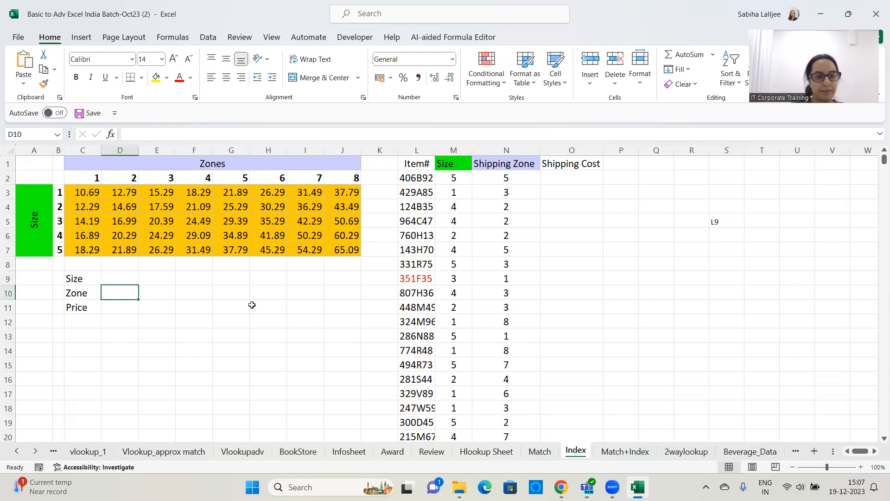
pyautogui.click(119, 277)
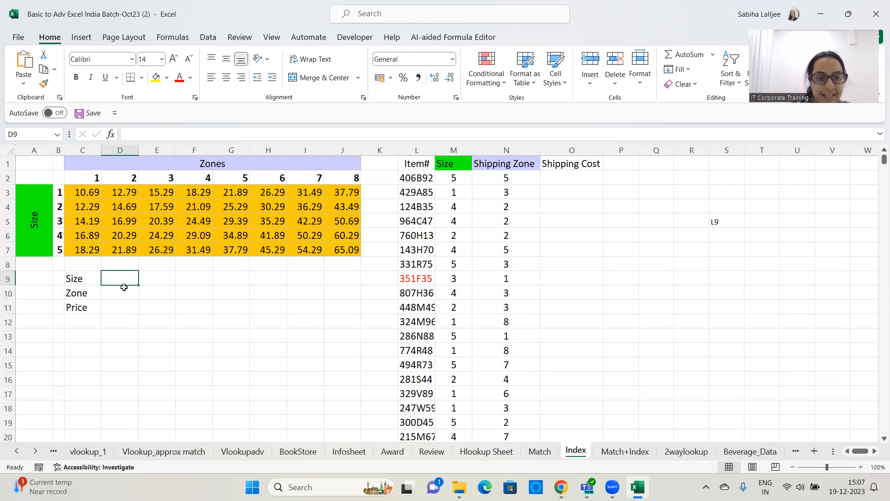
pyautogui.click(123, 293)
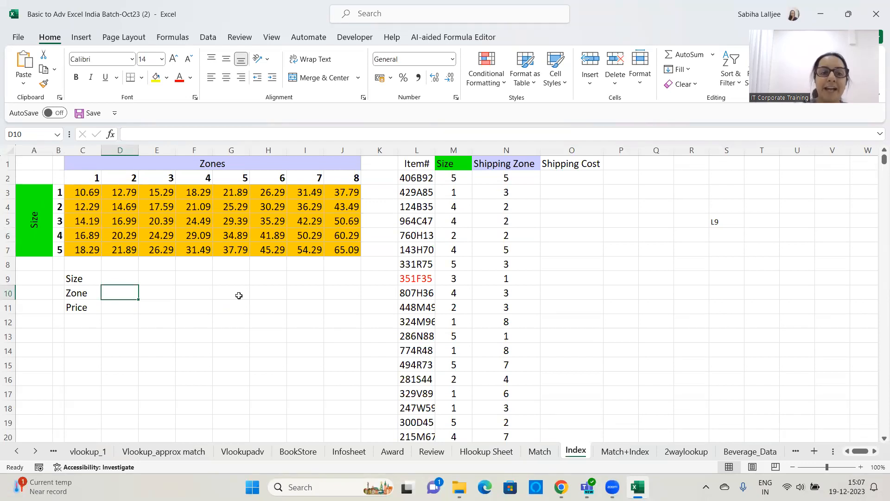
pyautogui.moveTo(85, 193); pyautogui.dragTo(353, 251)
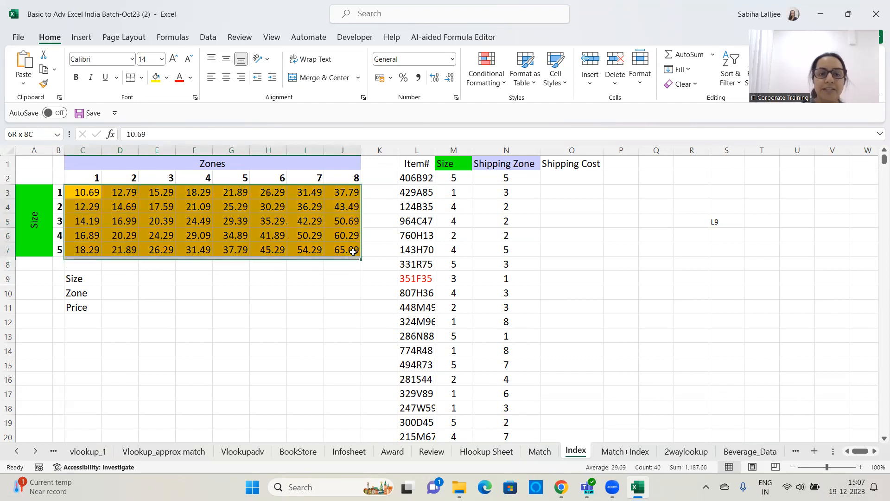
pyautogui.click(337, 334)
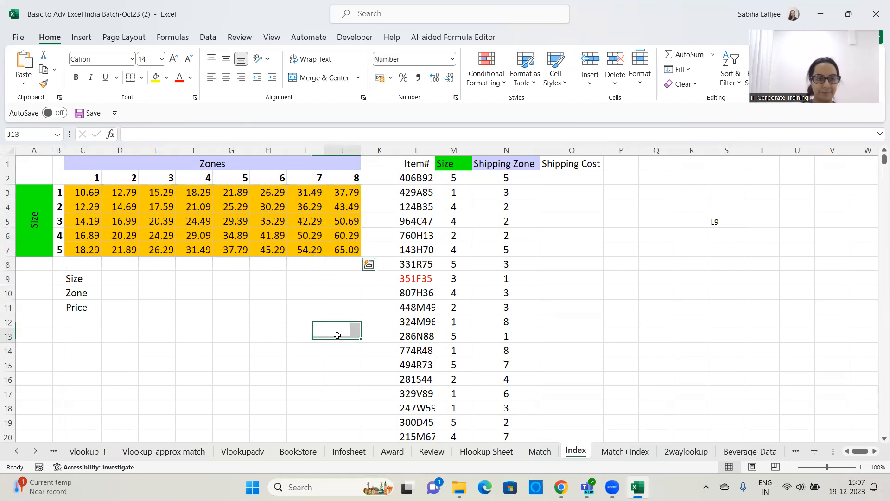
pyautogui.click(114, 277)
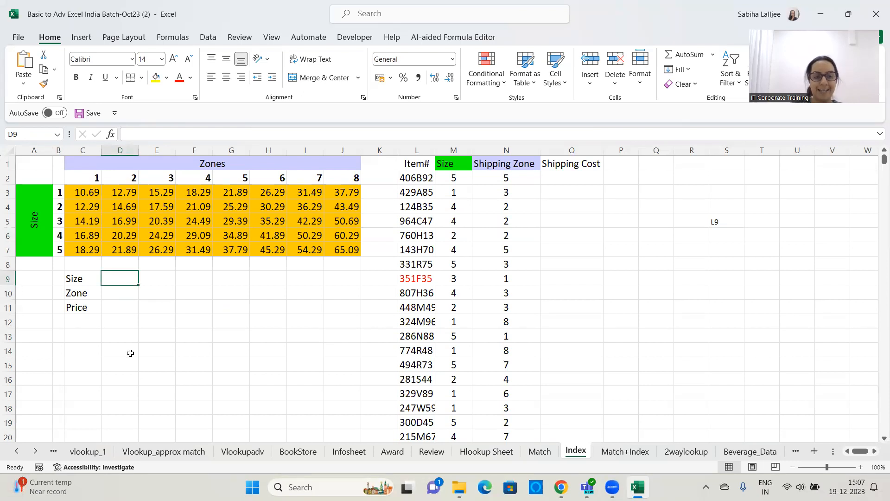
pyautogui.click(121, 297)
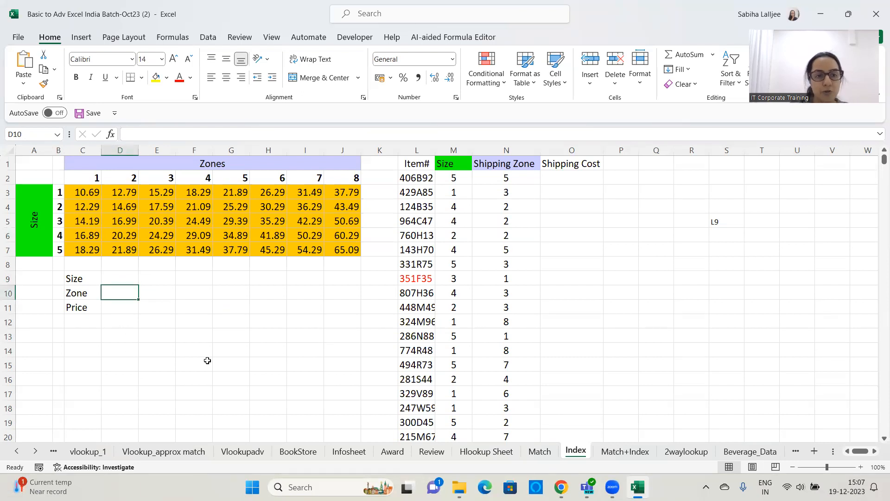
pyautogui.click(125, 279)
pyautogui.click(124, 293)
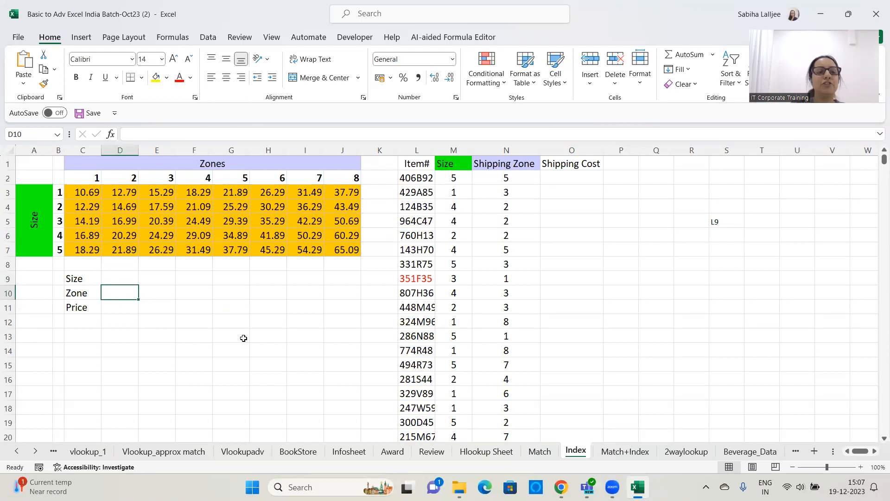
pyautogui.click(273, 219)
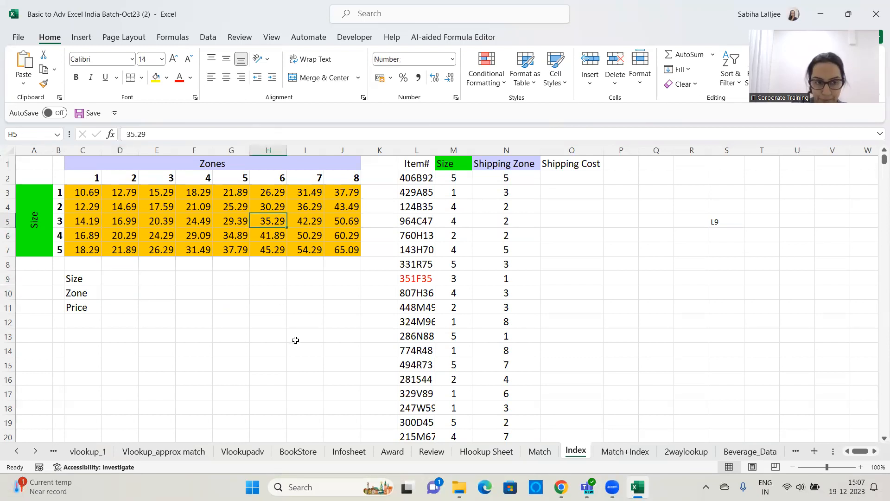
pyautogui.click(123, 308)
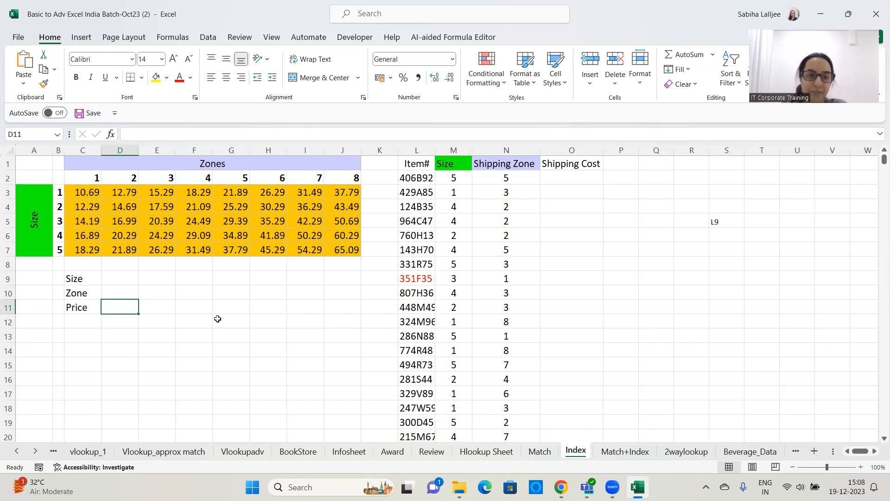
# - Compare the Size input cell D9 with the size numbers in B3:B7
pyautogui.click(116, 280)
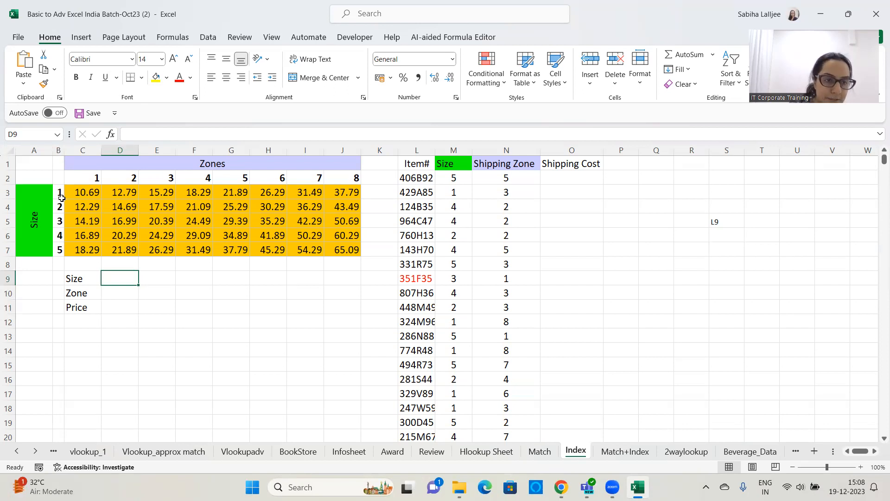
pyautogui.moveTo(60, 192); pyautogui.dragTo(59, 207)
pyautogui.moveTo(64, 237); pyautogui.dragTo(62, 252)
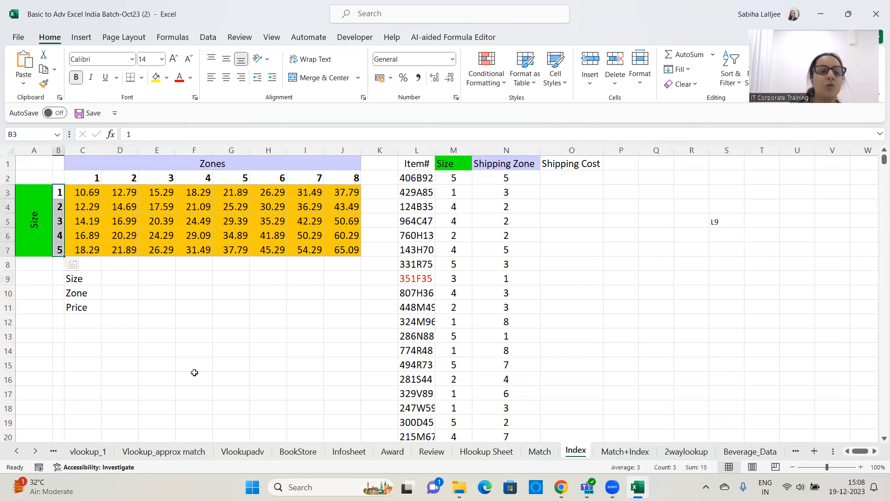
# - Add list data validation to the Size cell D9 with the source $B$3:$B$7, and choose size 3 from its dropdown
pyautogui.click(118, 277)
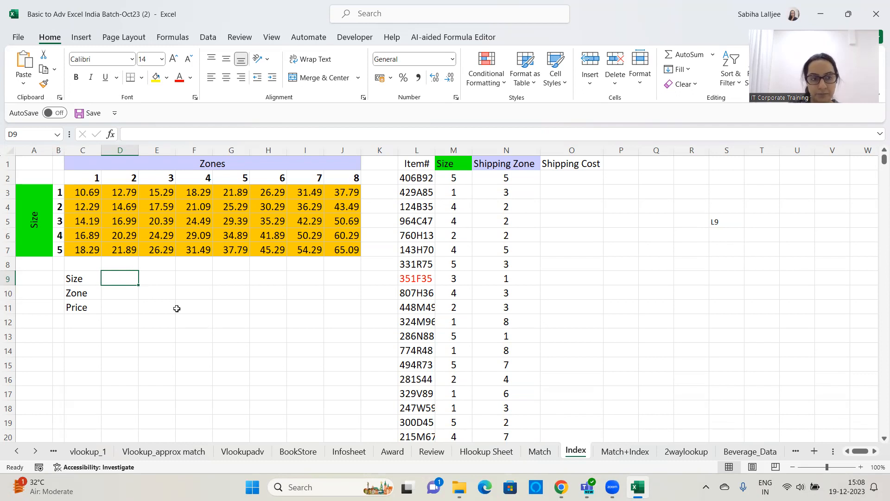
pyautogui.click(215, 40)
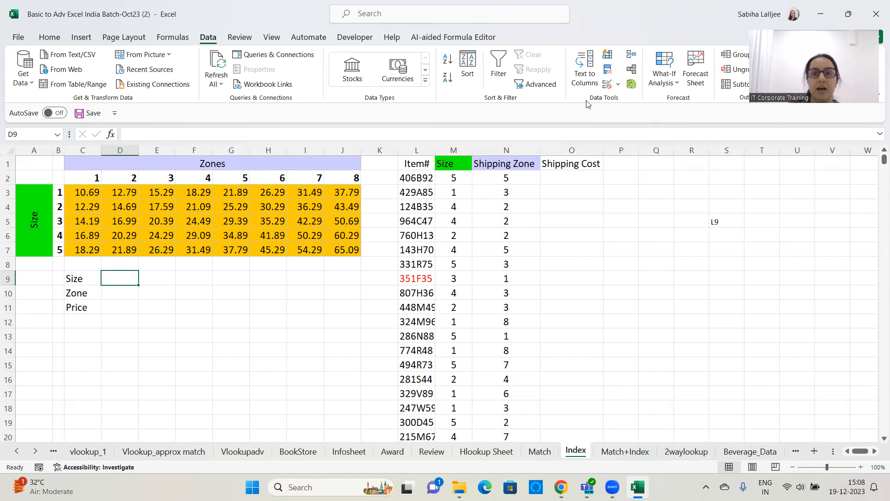
pyautogui.click(619, 84)
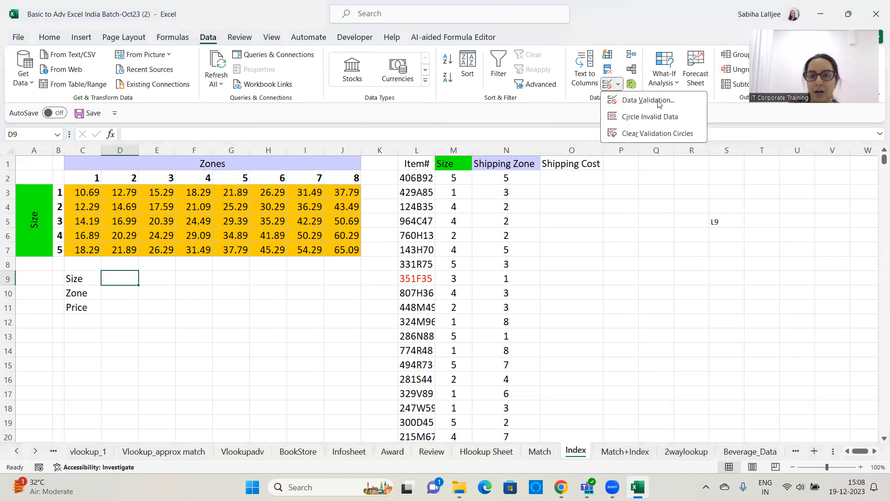
pyautogui.click(684, 105)
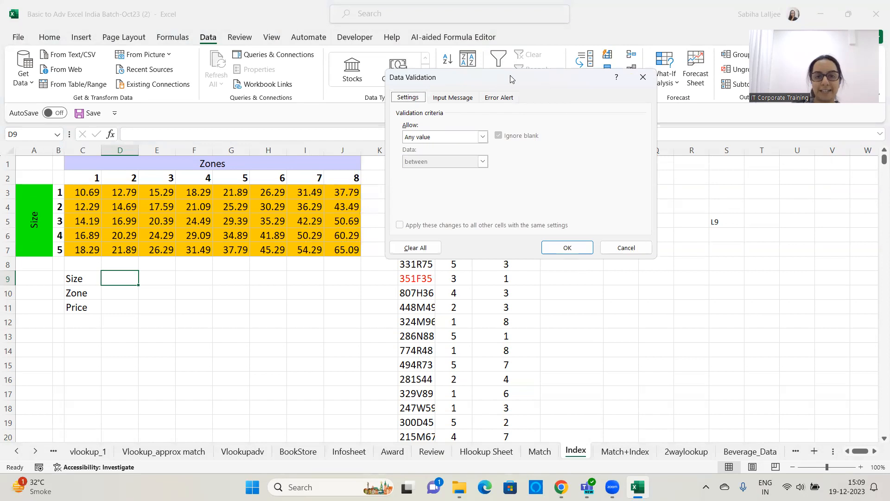
pyautogui.moveTo(512, 79); pyautogui.dragTo(536, 80)
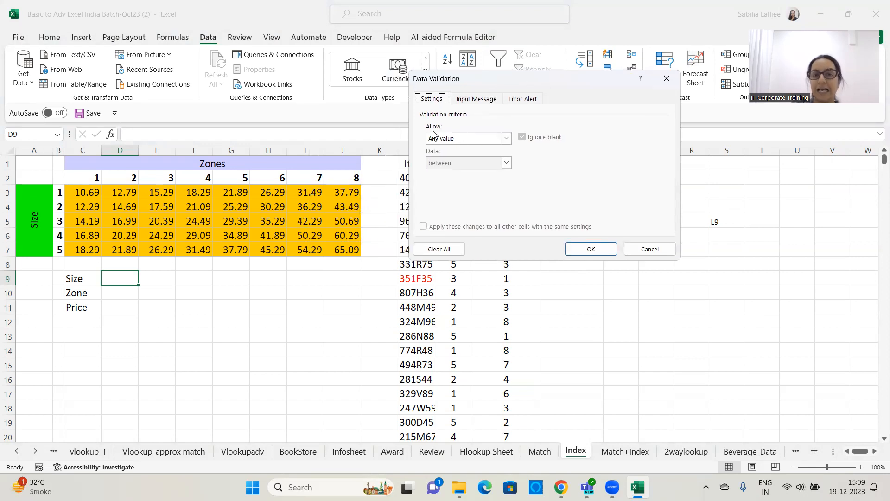
pyautogui.click(506, 139)
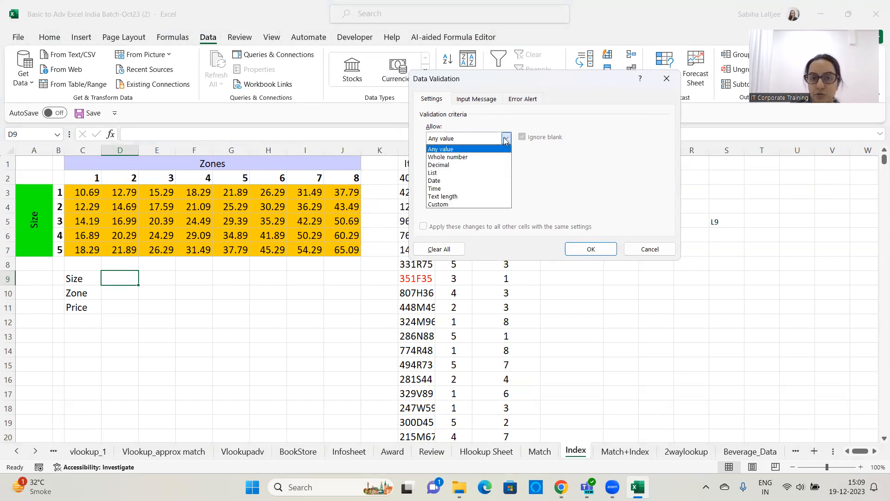
pyautogui.click(455, 172)
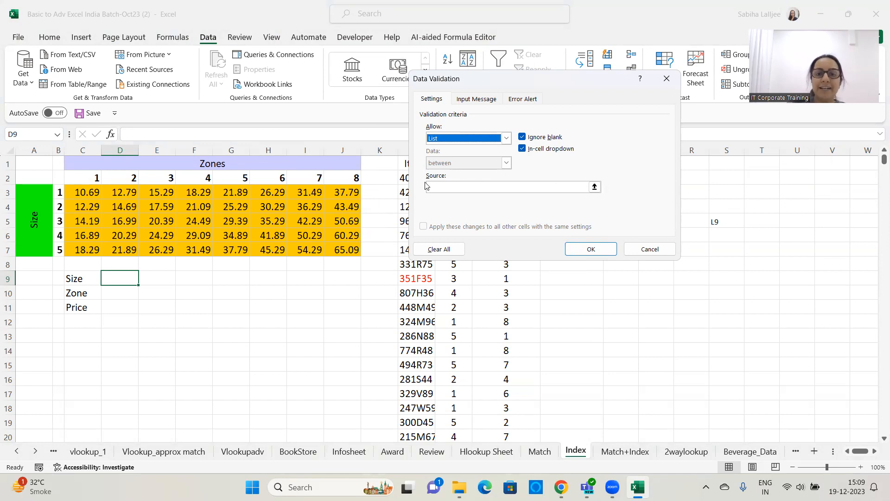
pyautogui.click(596, 186)
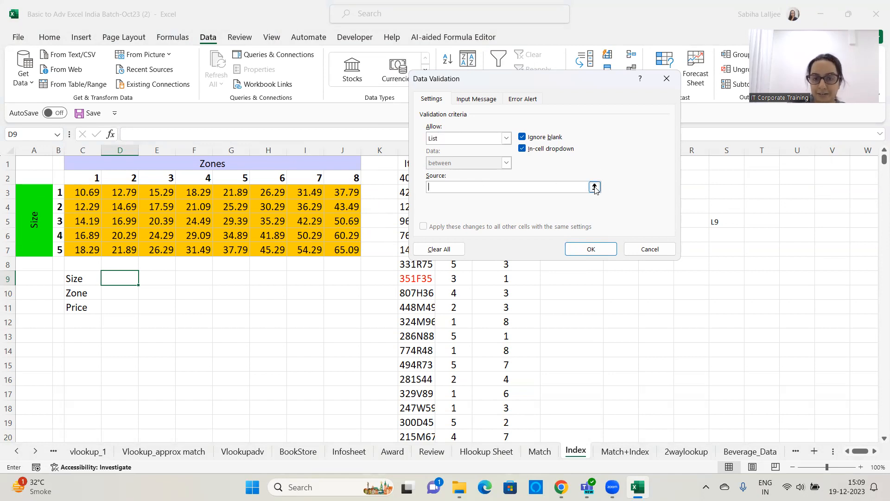
pyautogui.moveTo(60, 197); pyautogui.dragTo(61, 250)
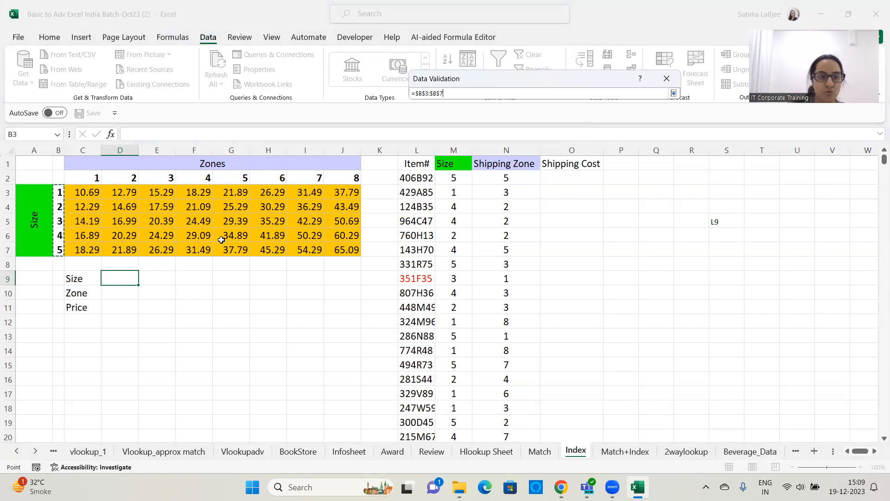
pyautogui.click(674, 93)
pyautogui.click(591, 249)
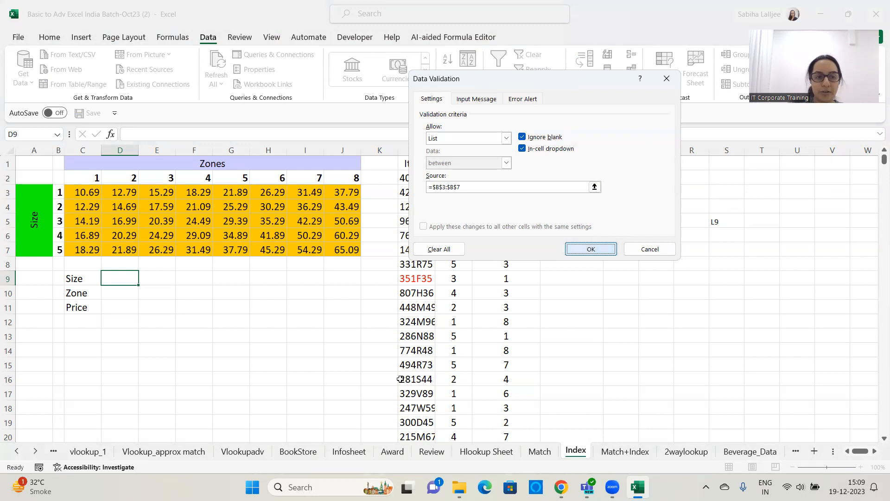
pyautogui.click(144, 280)
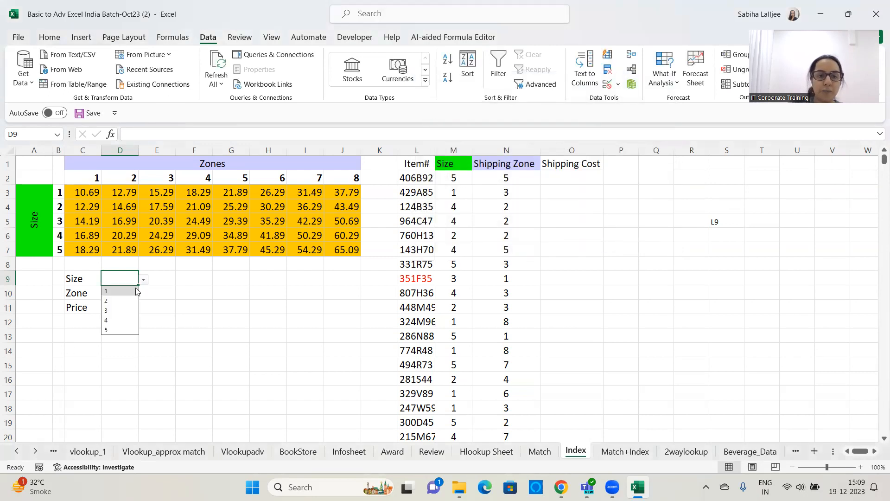
pyautogui.click(125, 310)
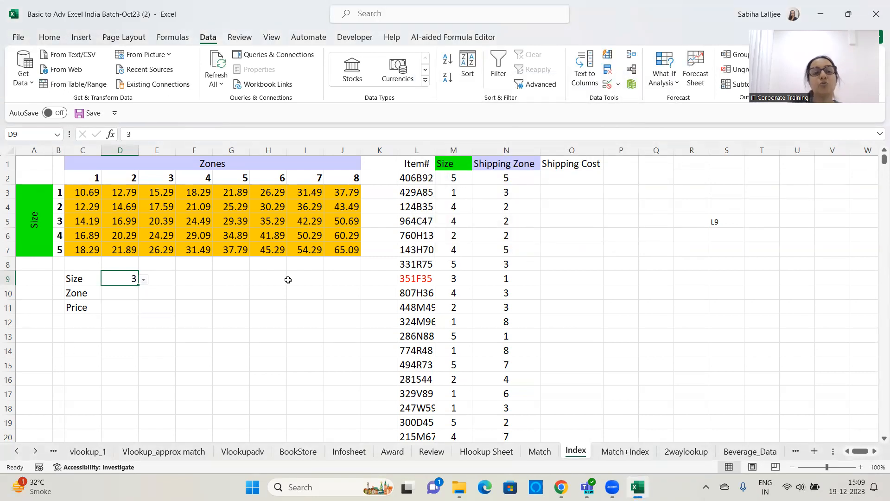
# - Add list data validation to the Zone cell D10 using the zone numbers in $C$2:$J$2 as the source
pyautogui.press('Down')
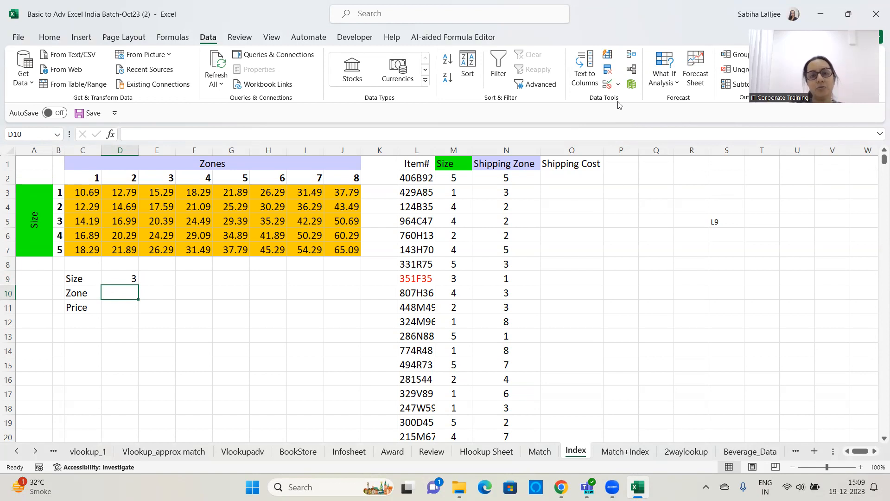
pyautogui.click(619, 84)
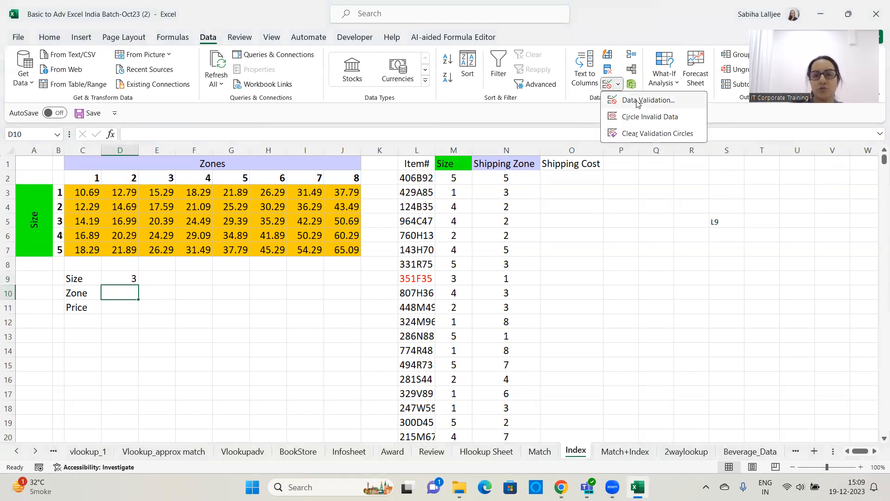
pyautogui.click(639, 100)
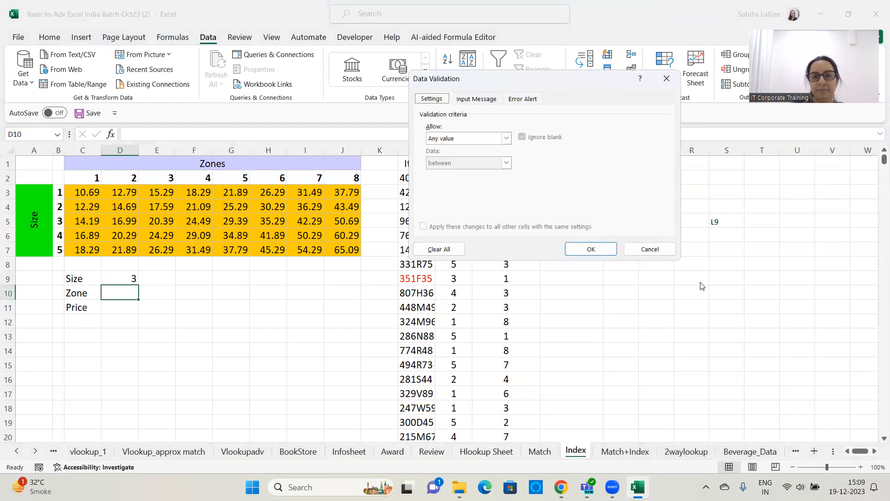
pyautogui.click(507, 138)
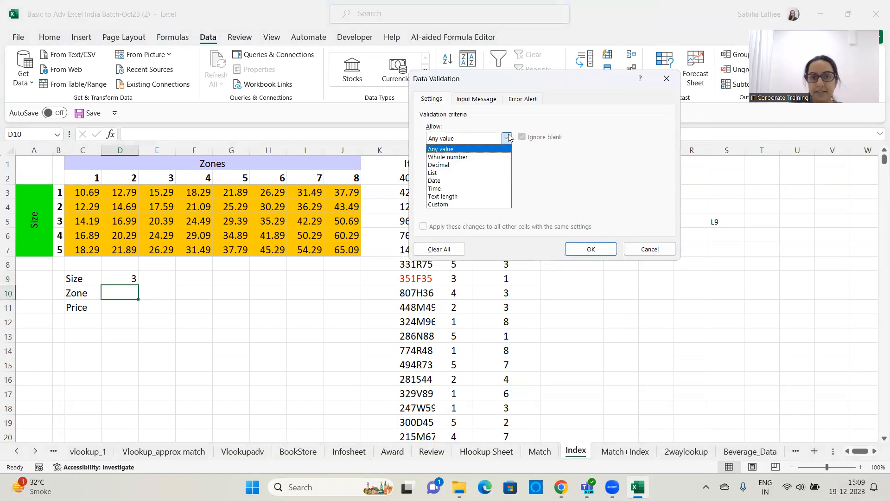
pyautogui.click(434, 174)
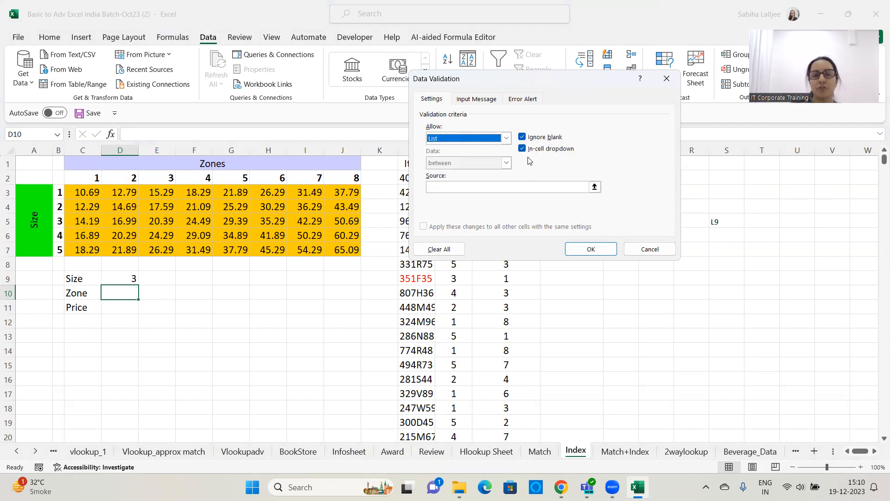
pyautogui.click(594, 187)
pyautogui.moveTo(76, 181); pyautogui.dragTo(333, 178)
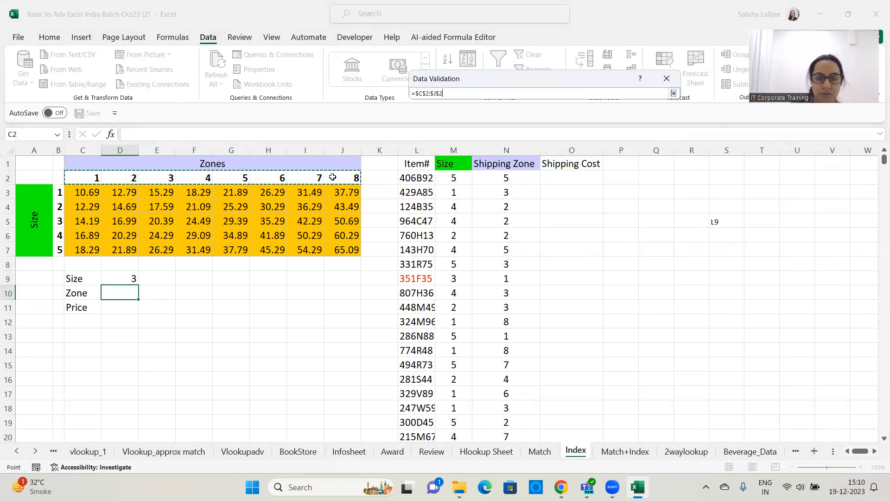
pyautogui.click(673, 93)
pyautogui.click(591, 249)
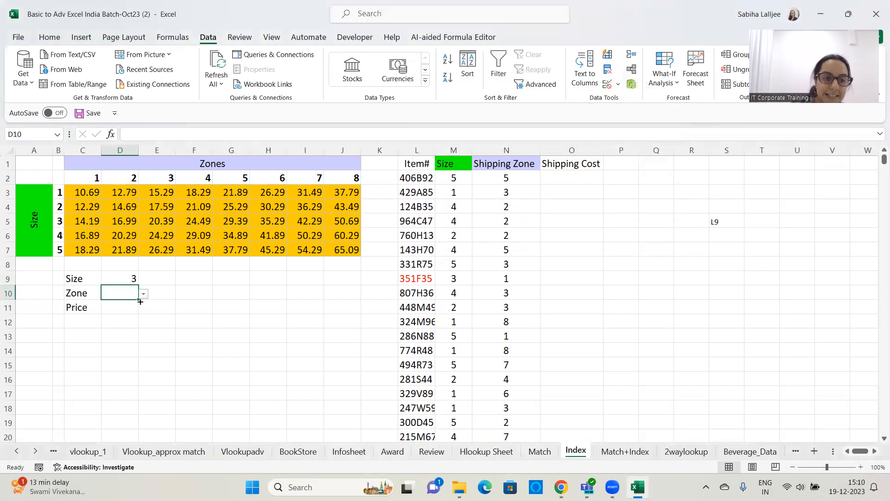
# - Try zone 5 from the dropdown in D10, and change the choice to zone 7
pyautogui.click(143, 294)
pyautogui.click(115, 343)
pyautogui.click(143, 294)
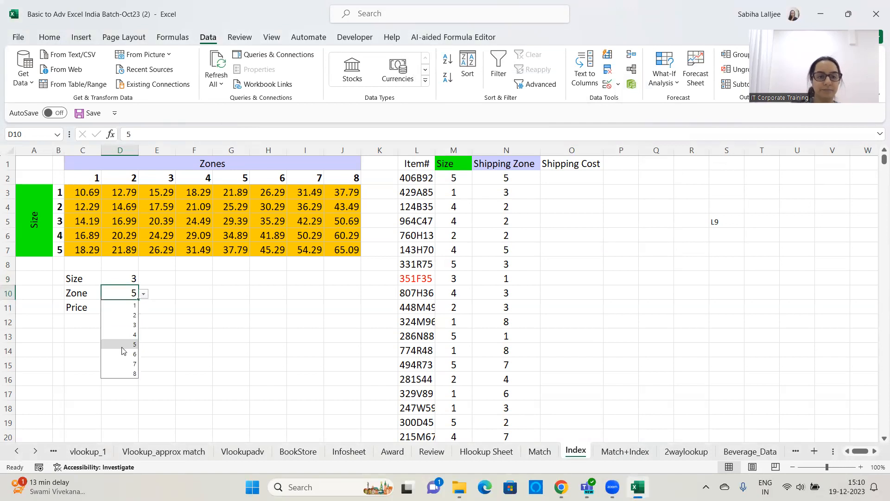
pyautogui.click(123, 364)
# - Trace the size 3 row B5:J5 across the shipping table to locate the price needed for D11
pyautogui.click(129, 309)
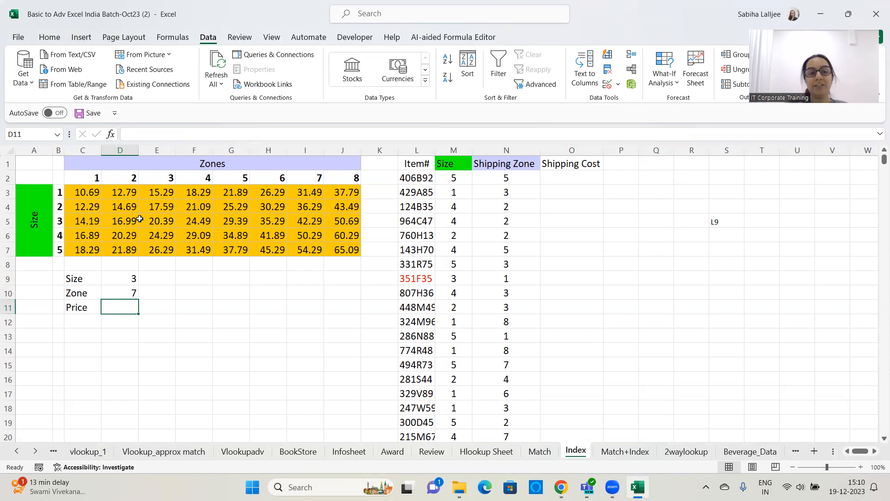
pyautogui.moveTo(59, 219); pyautogui.dragTo(346, 218)
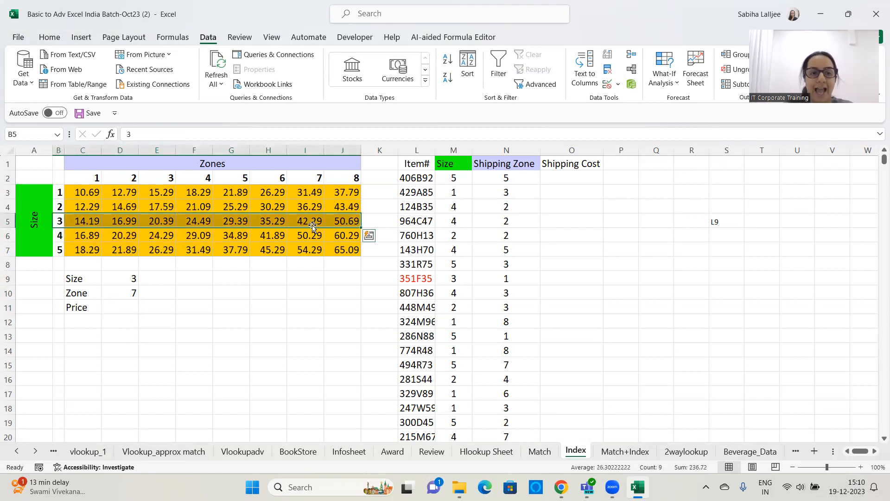
# - Highlight the price at size 3, zone 7 (cell I5) with a red fill
pyautogui.click(309, 221)
pyautogui.click(55, 38)
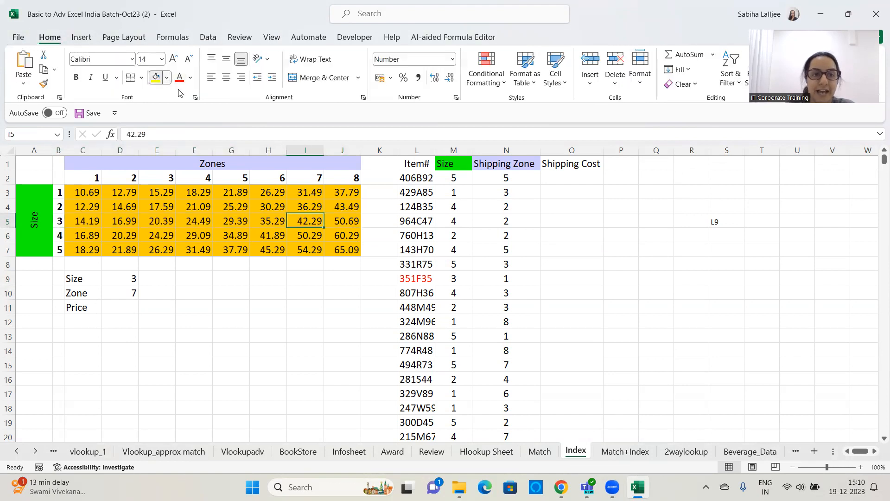
pyautogui.click(167, 78)
pyautogui.click(199, 108)
pyautogui.click(260, 320)
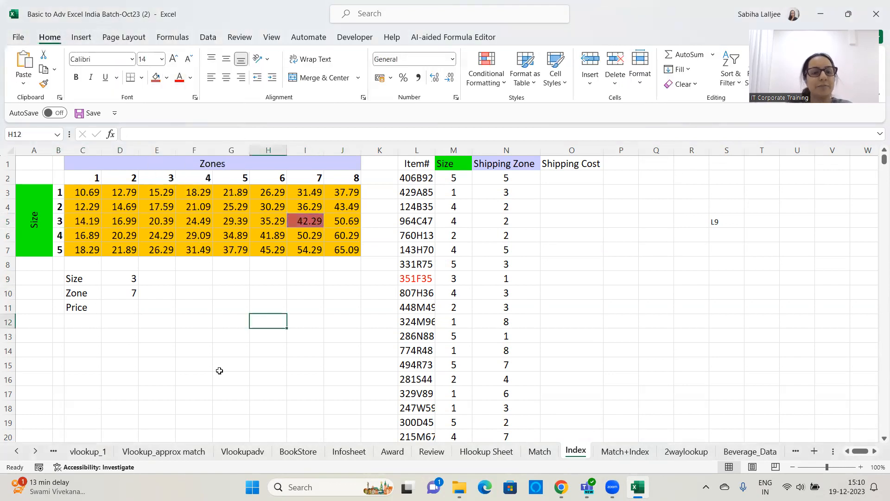
# - Enter =INDEX(C3:J7,D9,D10) in the Price cell D11, using the Size cell as row number and the Zone cell as column number
pyautogui.click(133, 306)
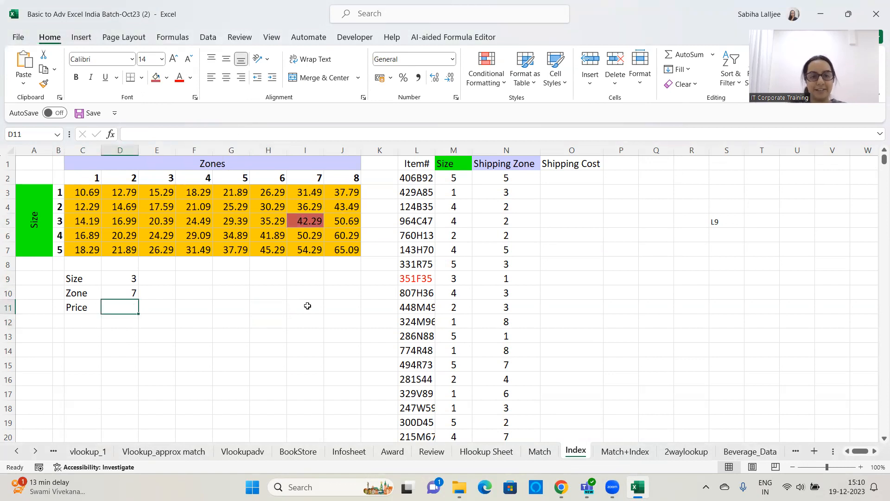
pyautogui.click(312, 223)
pyautogui.click(132, 308)
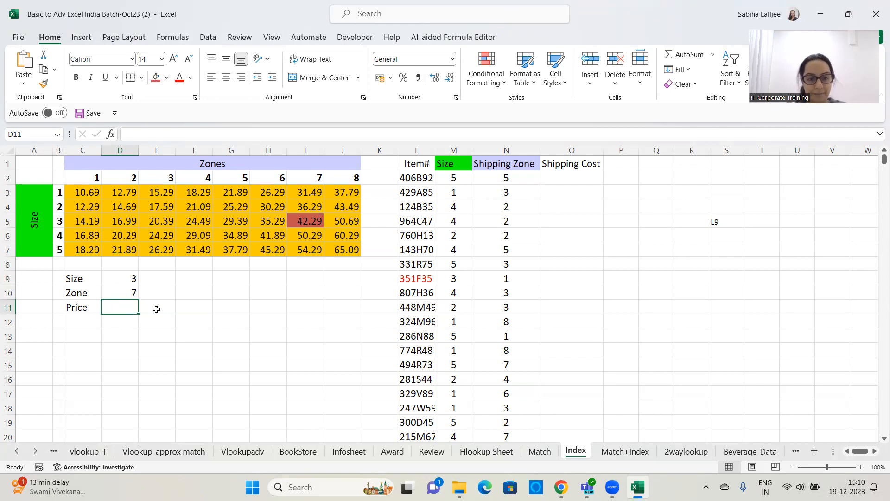
pyautogui.write('=index(')
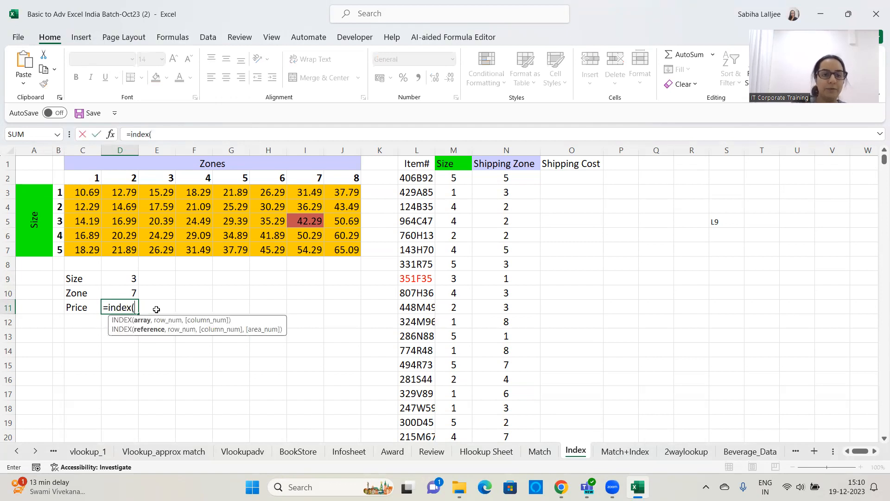
pyautogui.moveTo(84, 191); pyautogui.dragTo(348, 251)
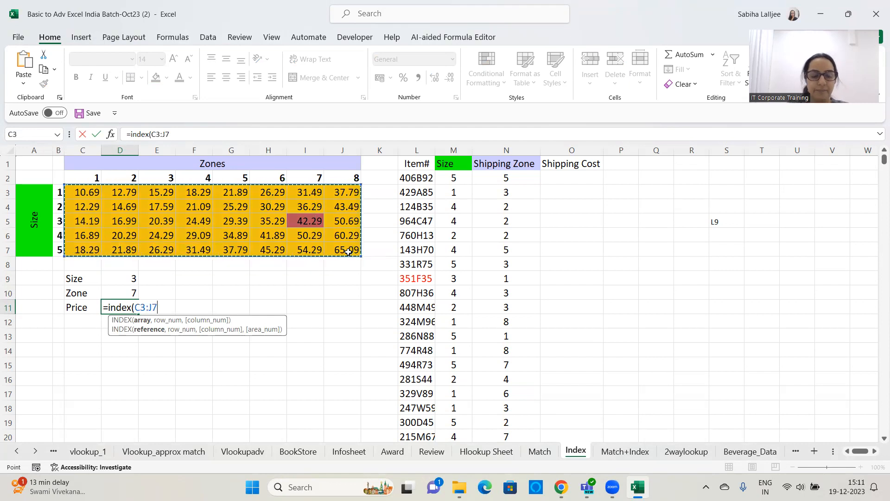
pyautogui.write(',')
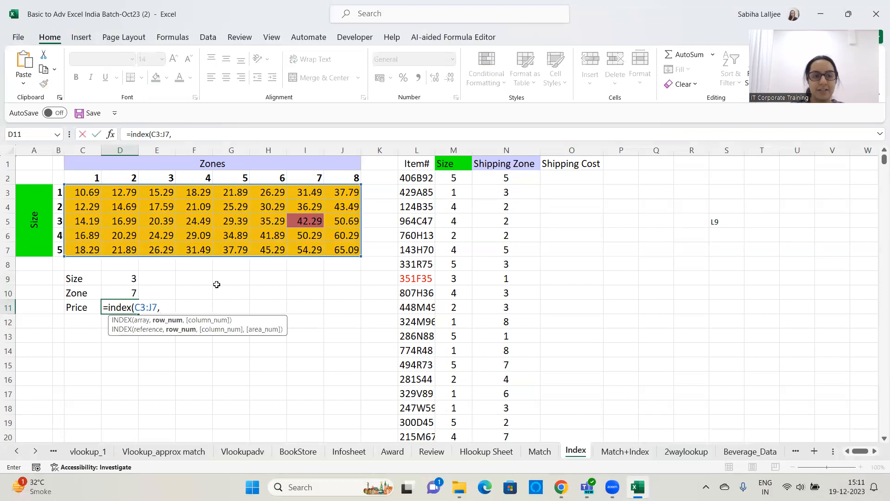
pyautogui.click(119, 277)
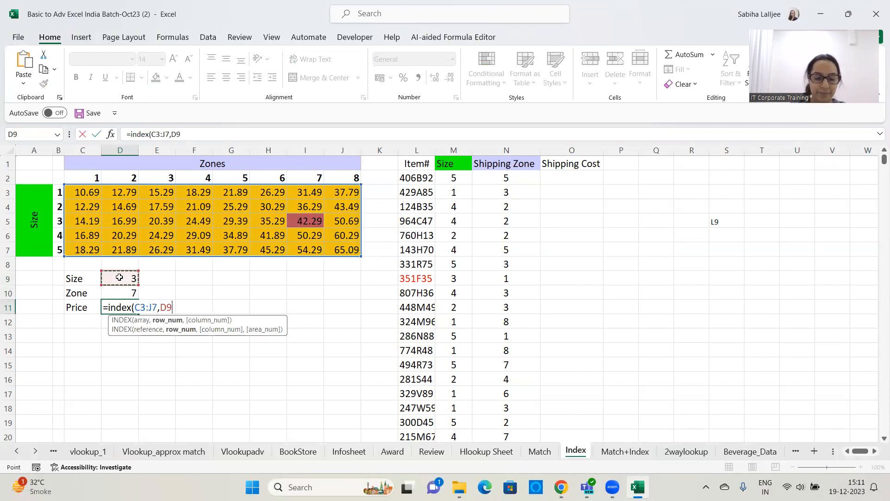
pyautogui.write(',')
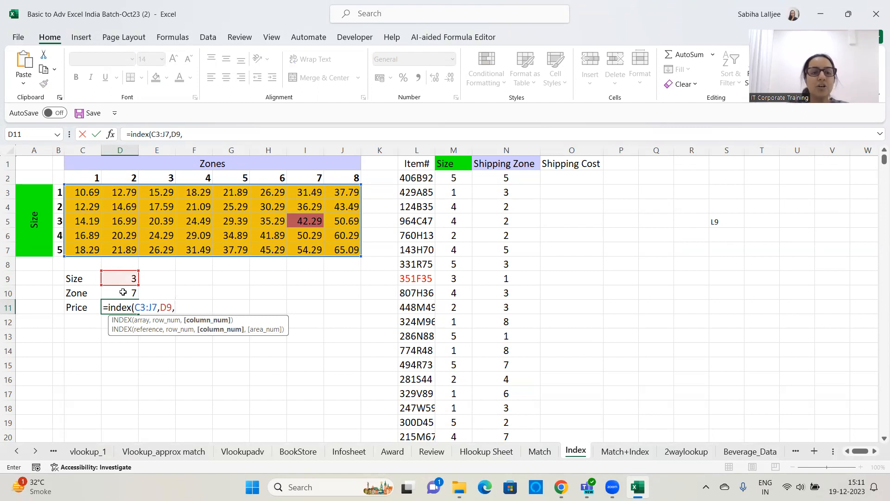
pyautogui.click(123, 292)
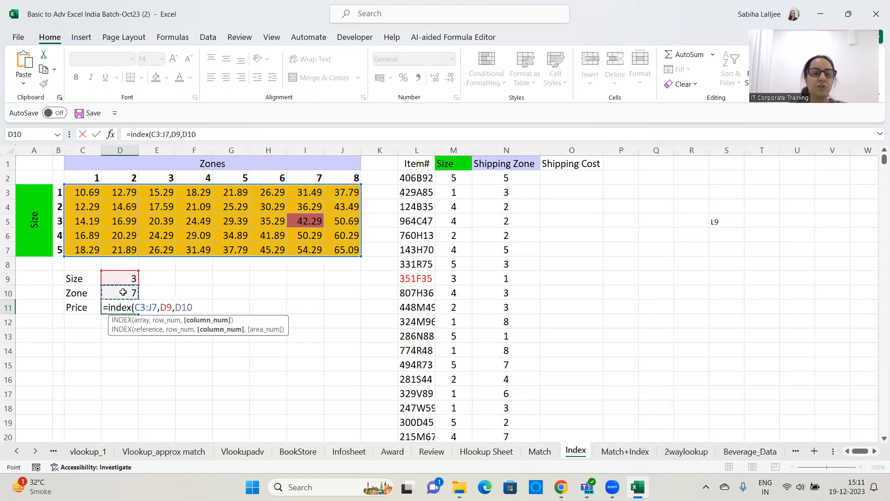
pyautogui.write(')')
pyautogui.press('Return')
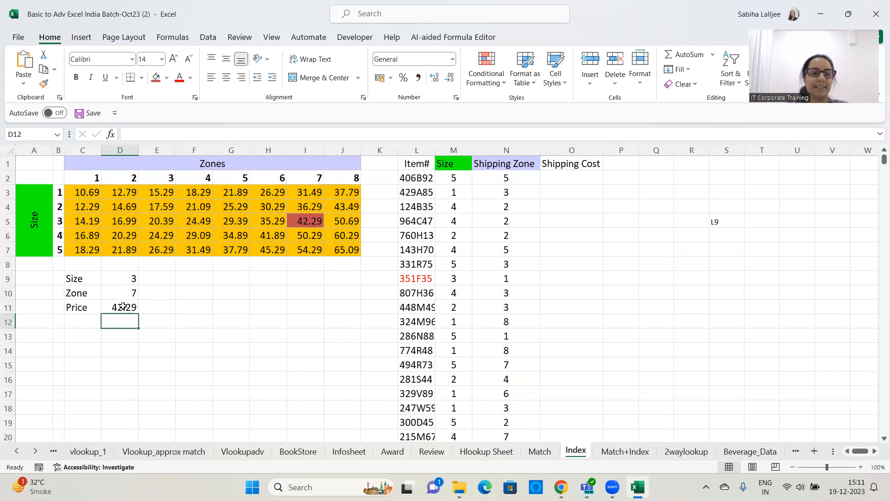
# - Try the price lookup with Size 4 and Zone 3, and finish with Zone set to 5
pyautogui.click(126, 306)
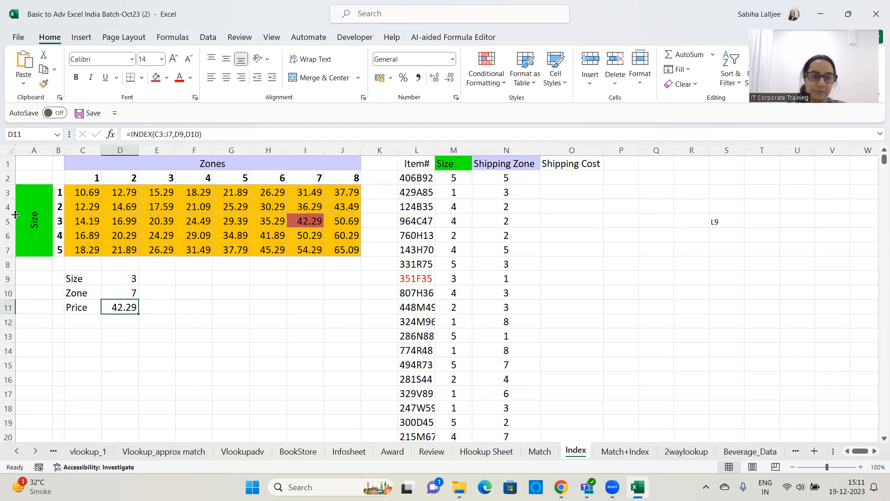
pyautogui.click(145, 281)
pyautogui.click(125, 320)
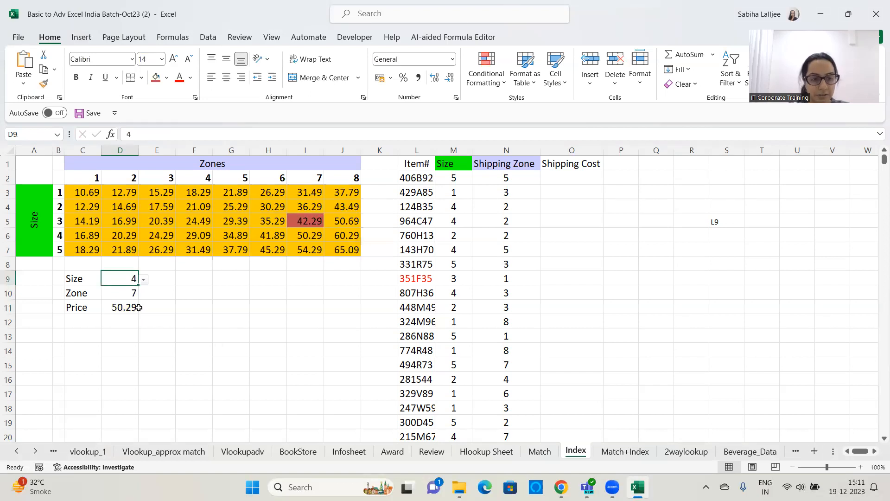
pyautogui.click(123, 294)
pyautogui.click(144, 295)
pyautogui.click(121, 325)
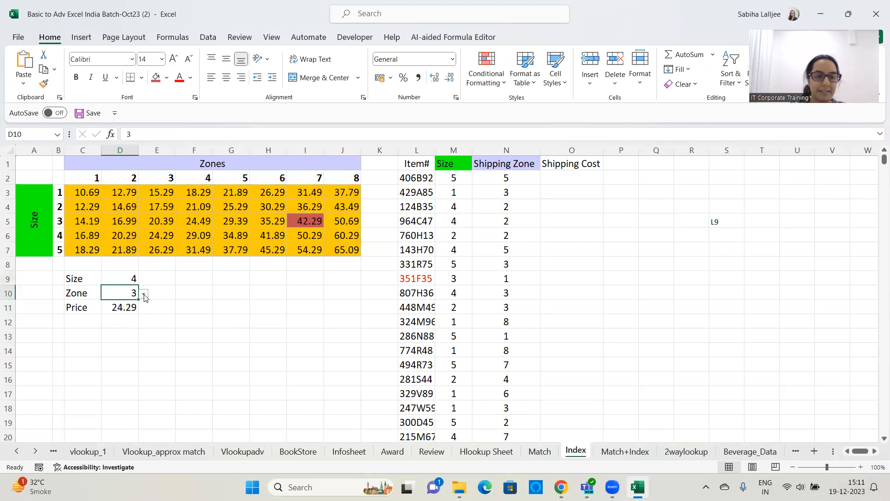
pyautogui.click(145, 296)
pyautogui.click(129, 347)
pyautogui.click(195, 357)
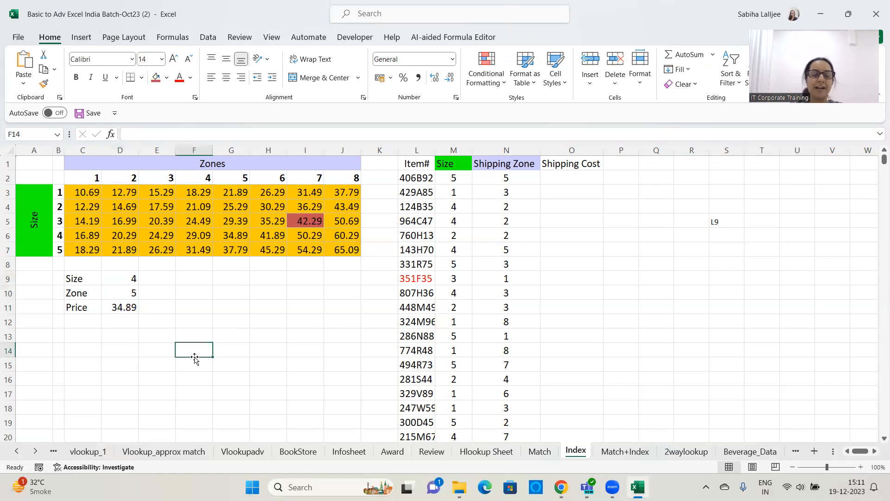
pyautogui.click(125, 305)
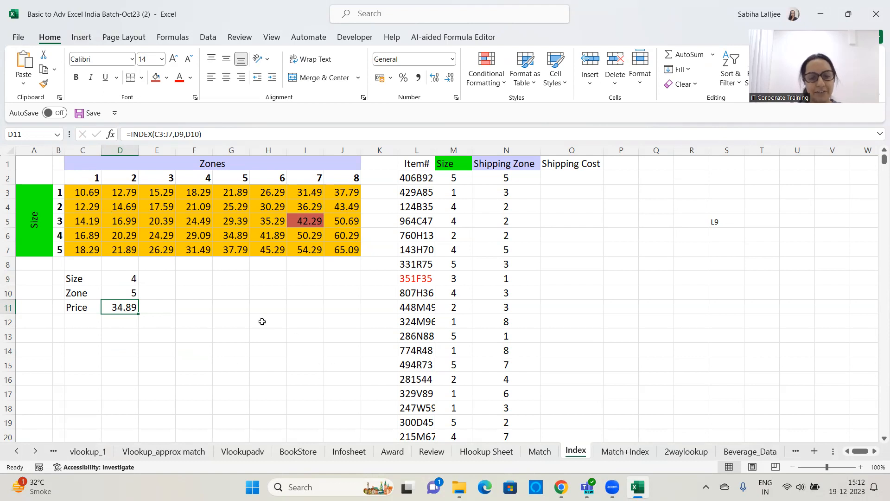
pyautogui.click(378, 376)
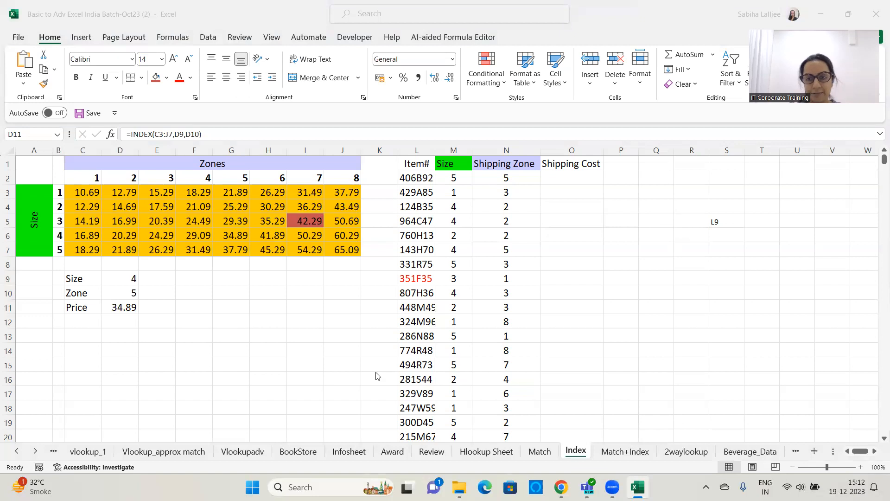
pyautogui.click(185, 304)
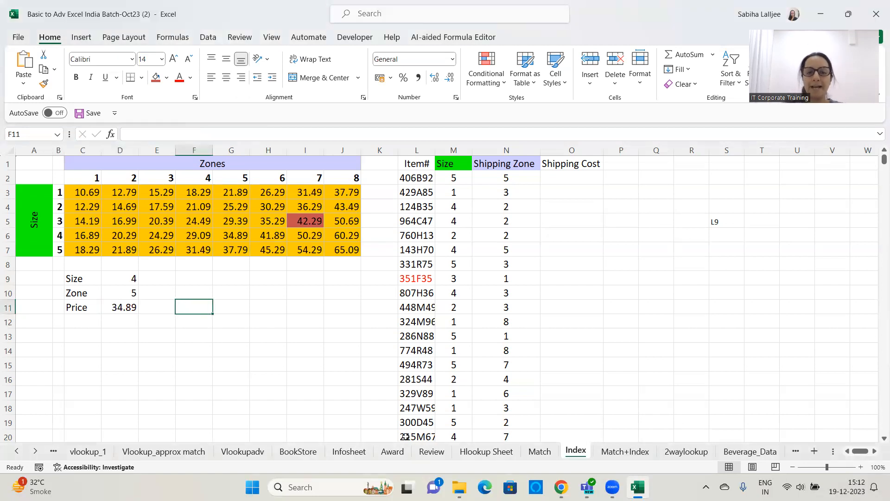
pyautogui.click(444, 295)
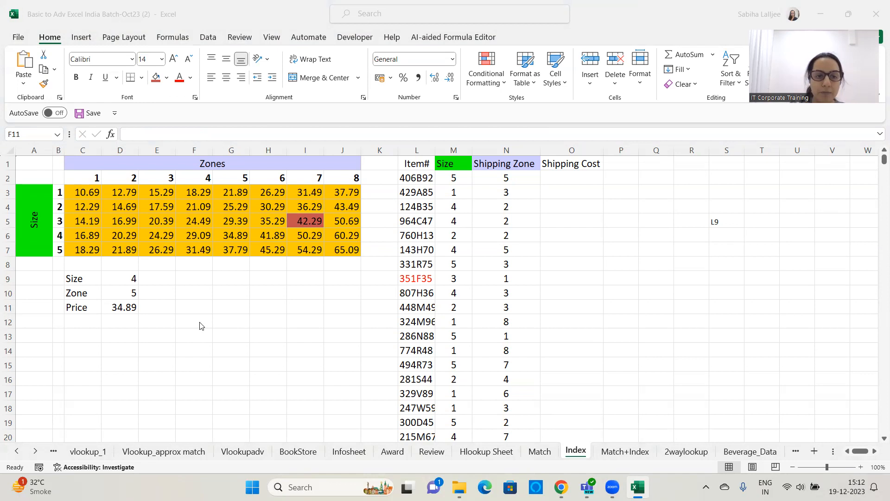
# - Repeat the price lookup in cell F11 with the formula =INDEX(C3:J7,D9,D10)
pyautogui.click(185, 312)
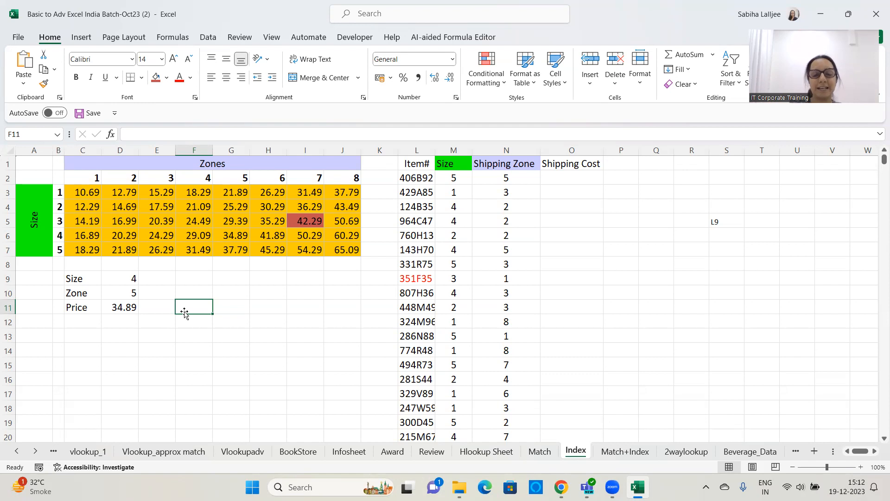
pyautogui.write('=i')
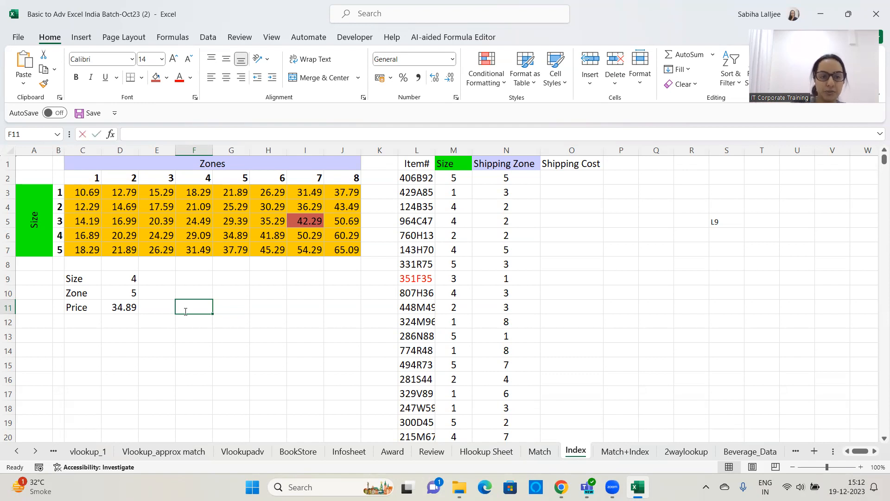
pyautogui.write('ndex(')
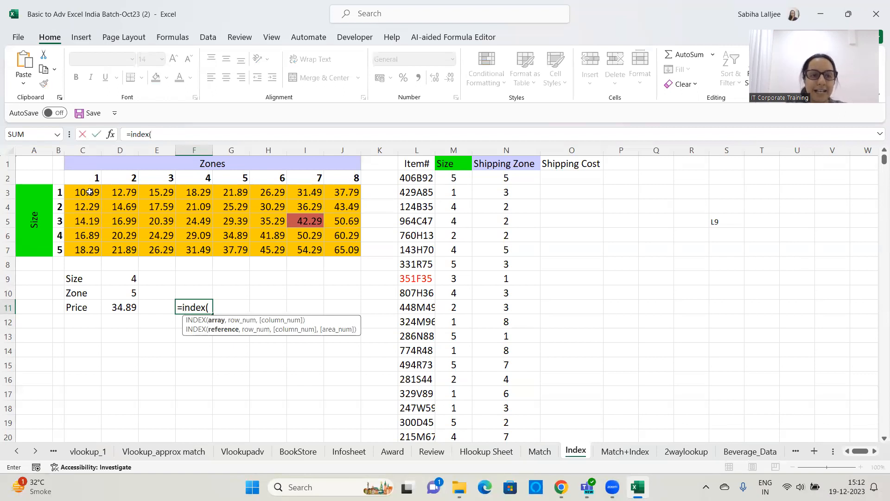
pyautogui.moveTo(90, 192); pyautogui.dragTo(349, 248)
pyautogui.write(',')
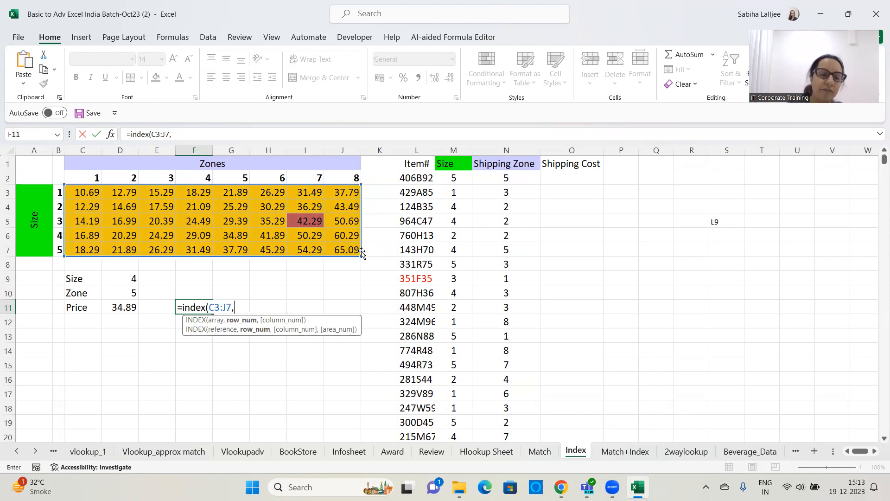
pyautogui.click(121, 282)
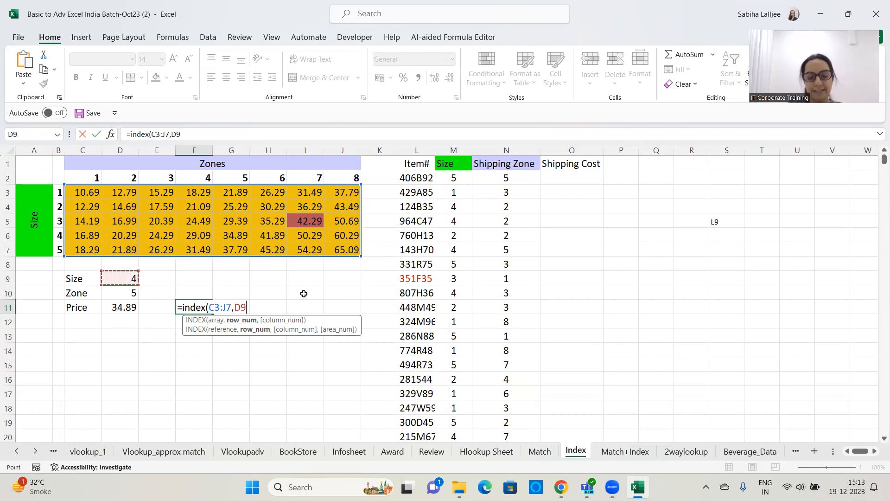
pyautogui.write(',')
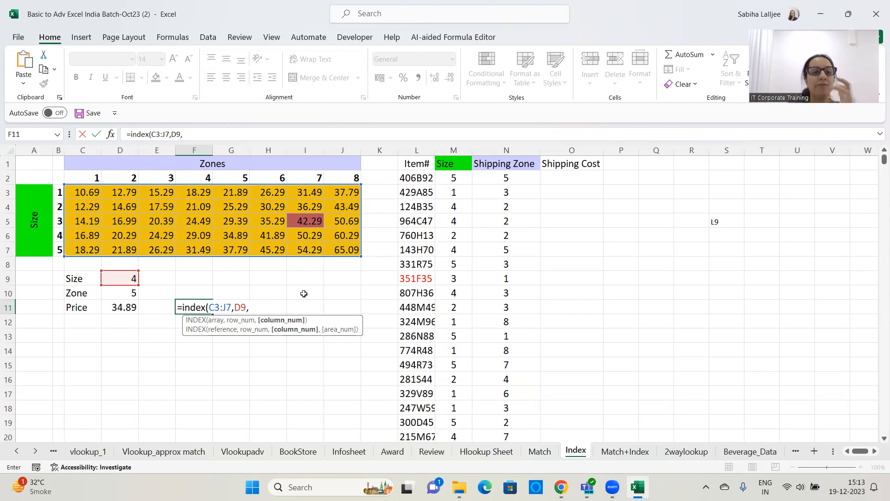
pyautogui.click(119, 291)
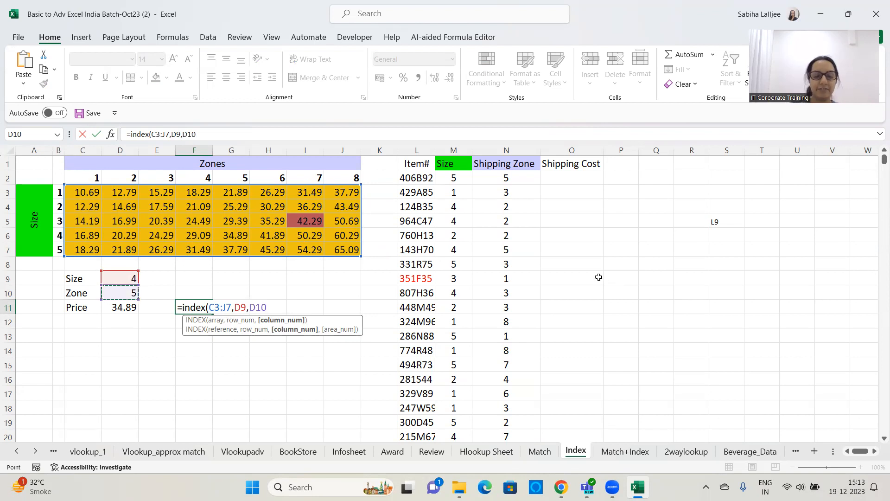
pyautogui.write(')')
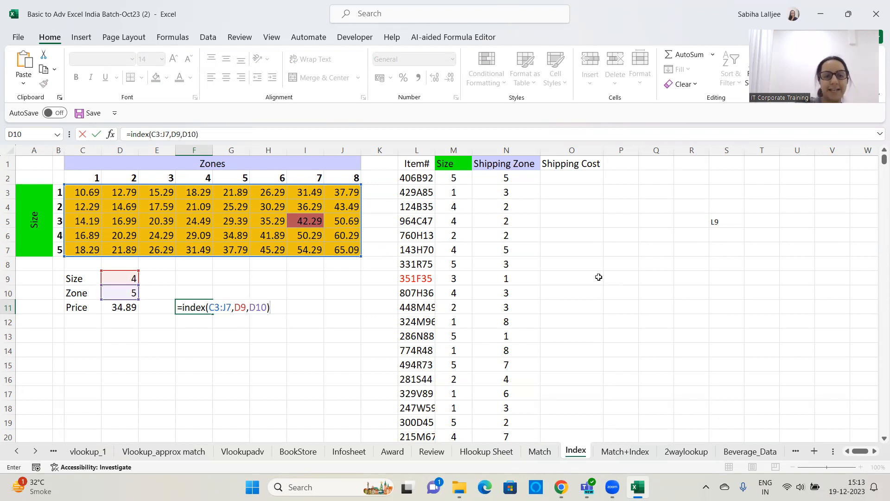
pyautogui.press('Return')
# - Review the array, row and column arguments of the INDEX formulas in cells F11 and D11
pyautogui.click(186, 306)
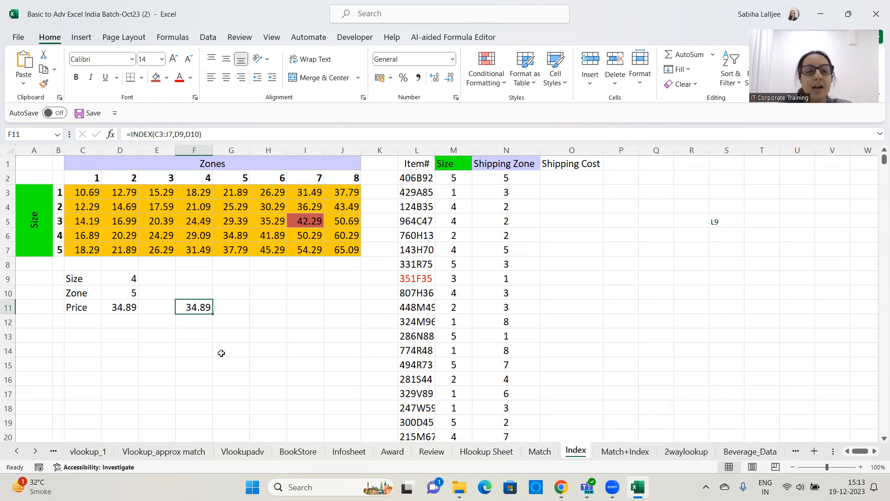
pyautogui.click(158, 134)
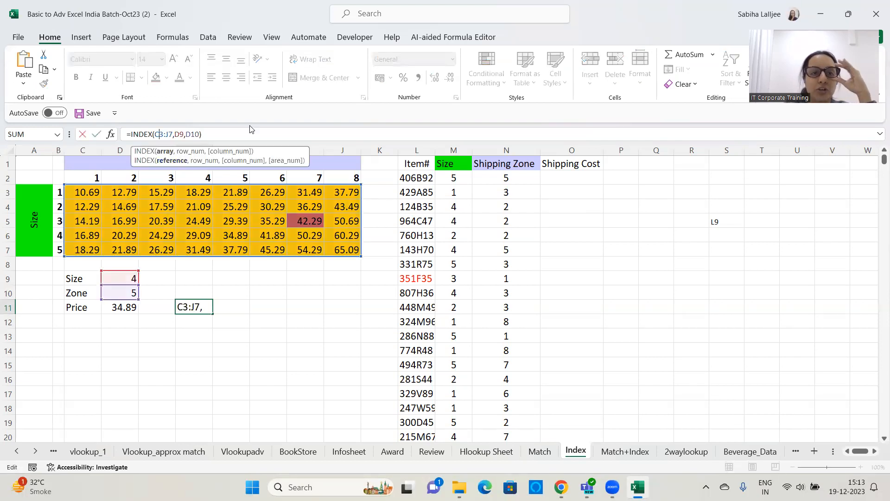
pyautogui.press('End')
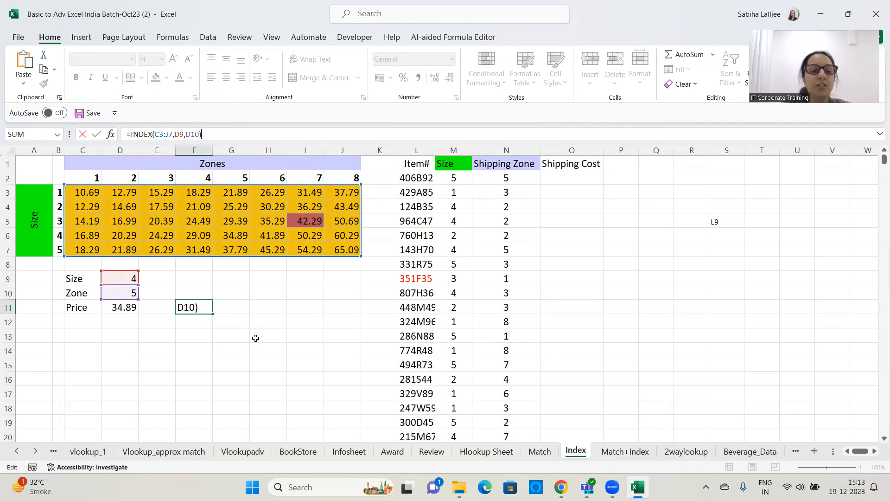
pyautogui.hotkey('ctrl', 'Return')
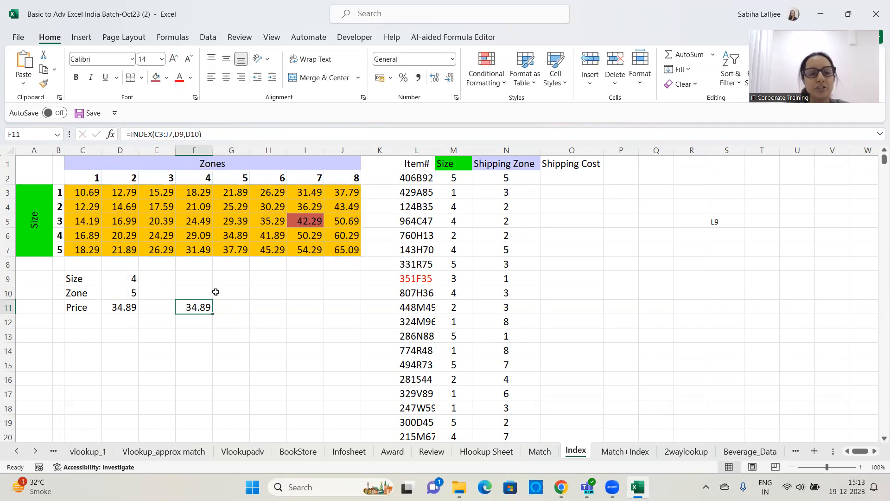
pyautogui.press('F2')
pyautogui.hotkey('shift', 'Home')
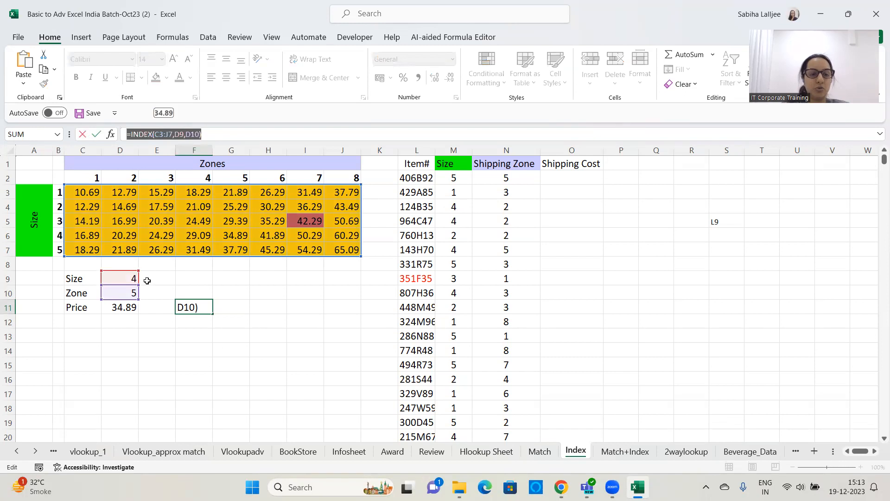
pyautogui.press('Escape')
pyautogui.click(124, 306)
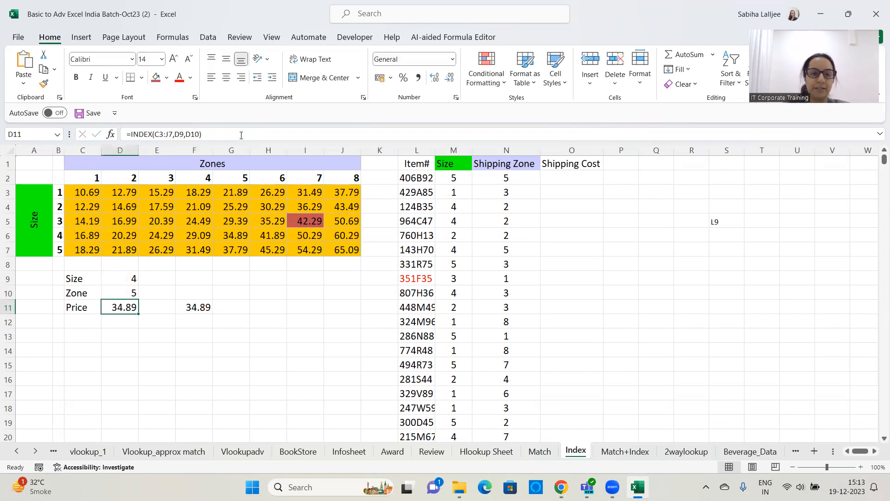
pyautogui.press('F2')
pyautogui.hotkey('shift', 'Home')
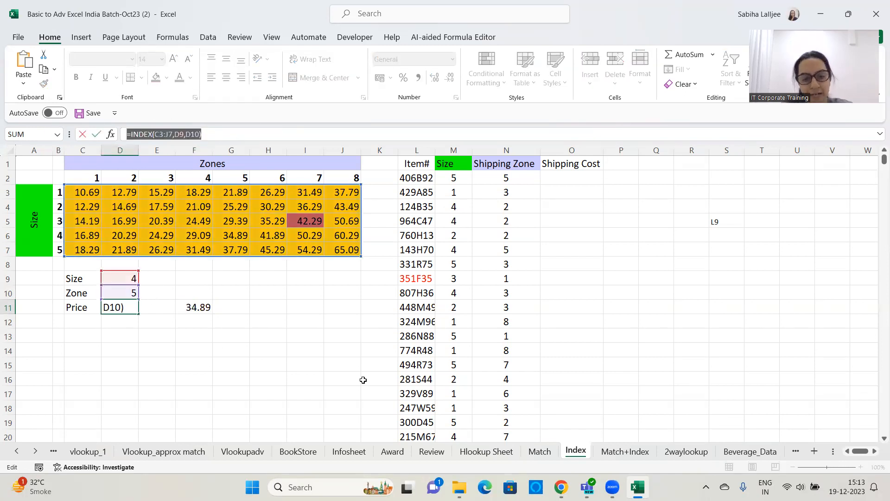
pyautogui.click(739, 244)
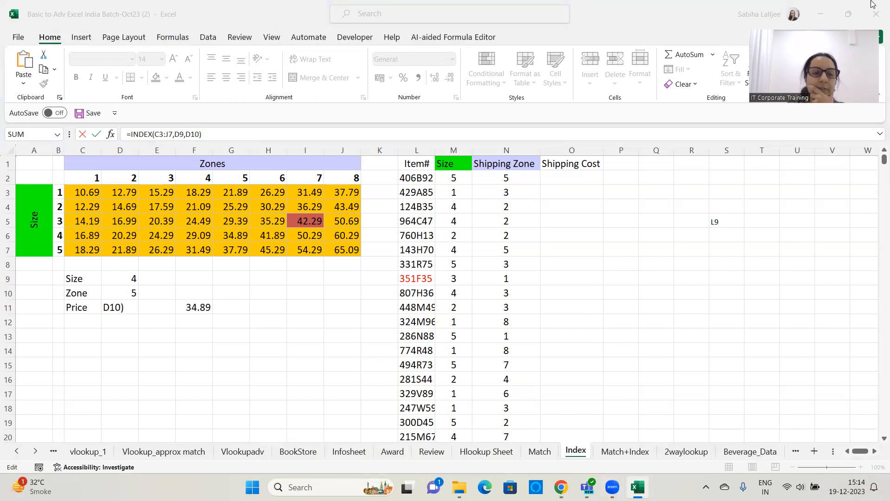
# - Review the INDEX formula in the Price cell D11, then the blank cells of the Shipping Cost column
pyautogui.click(232, 133)
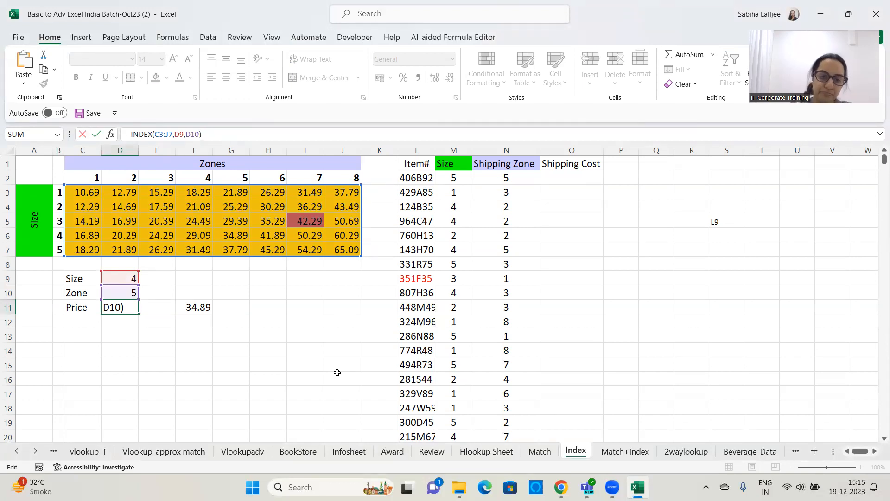
pyautogui.click(633, 245)
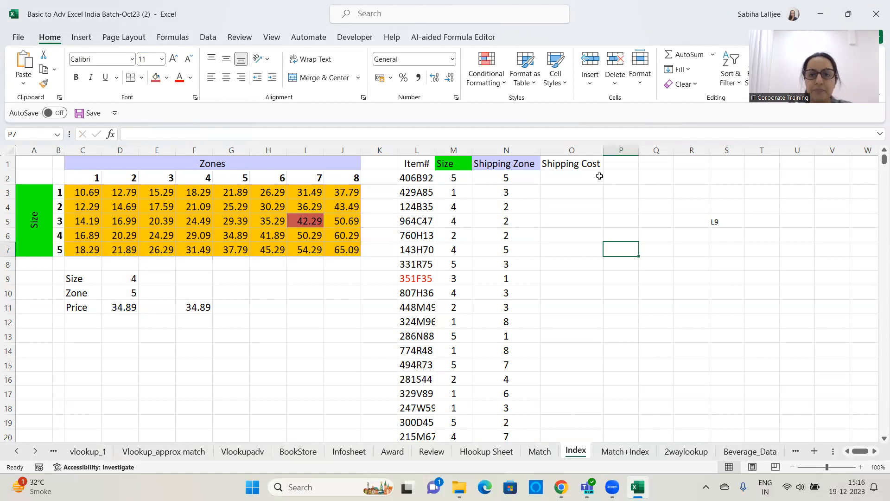
pyautogui.click(579, 178)
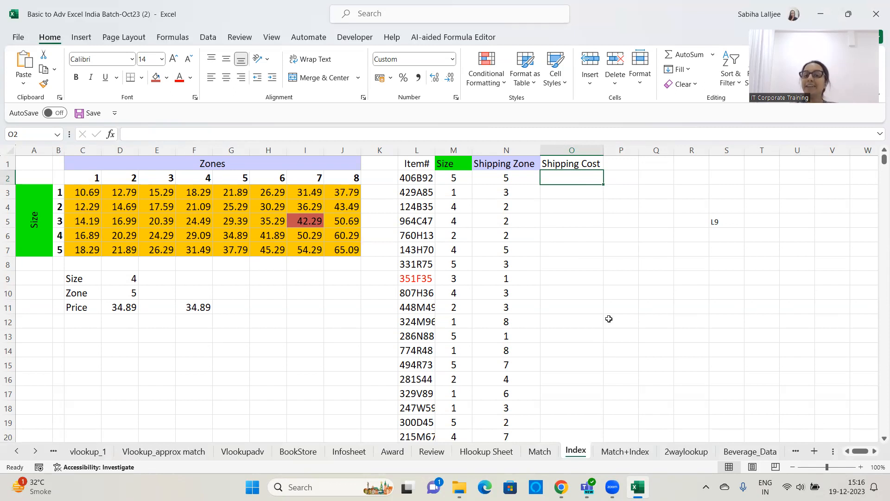
pyautogui.click(572, 193)
pyautogui.click(569, 205)
pyautogui.click(572, 221)
pyautogui.click(575, 250)
pyautogui.click(576, 293)
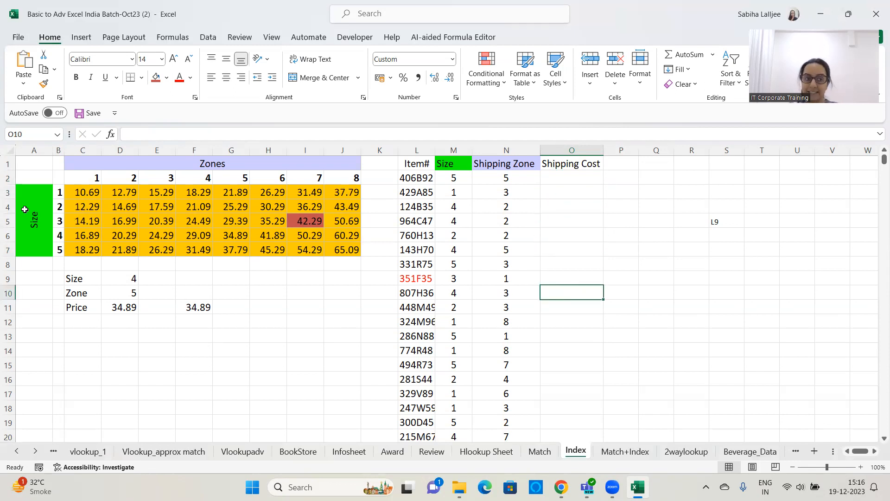
# - Examine how the rate table range starting at C3 would shift down one row at a time for each Shipping Cost row
pyautogui.moveTo(89, 192); pyautogui.dragTo(348, 266)
pyautogui.moveTo(86, 207); pyautogui.dragTo(336, 292)
pyautogui.moveTo(96, 223); pyautogui.dragTo(345, 300)
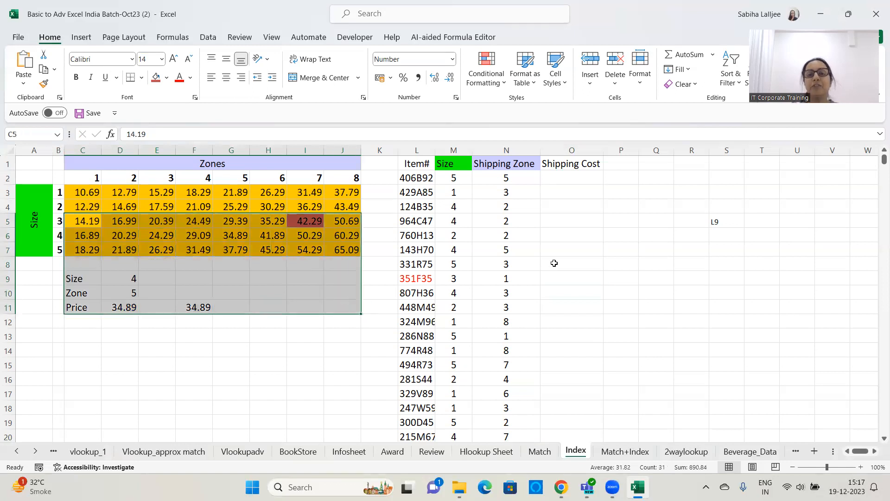
pyautogui.click(553, 262)
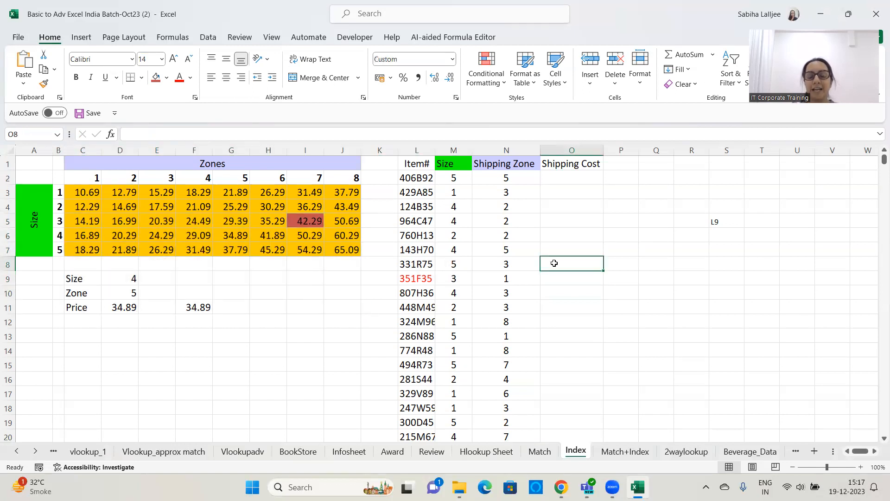
pyautogui.click(559, 186)
pyautogui.click(559, 180)
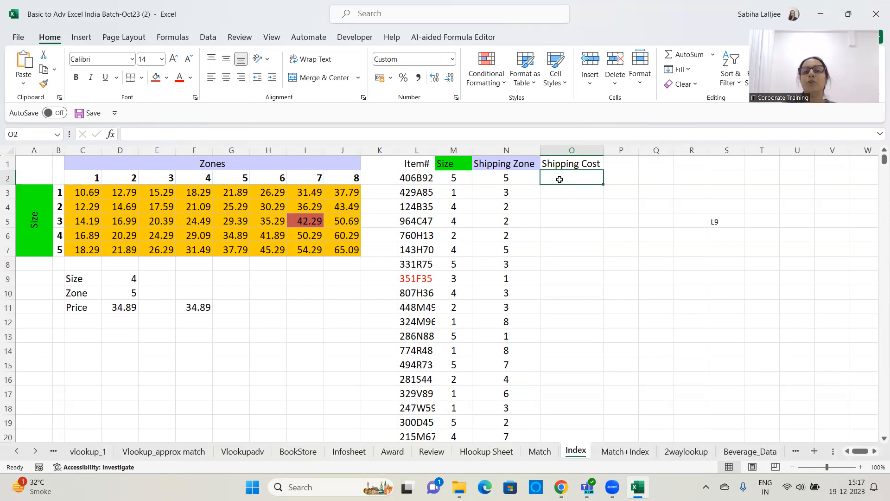
pyautogui.moveTo(68, 281); pyautogui.dragTo(349, 366)
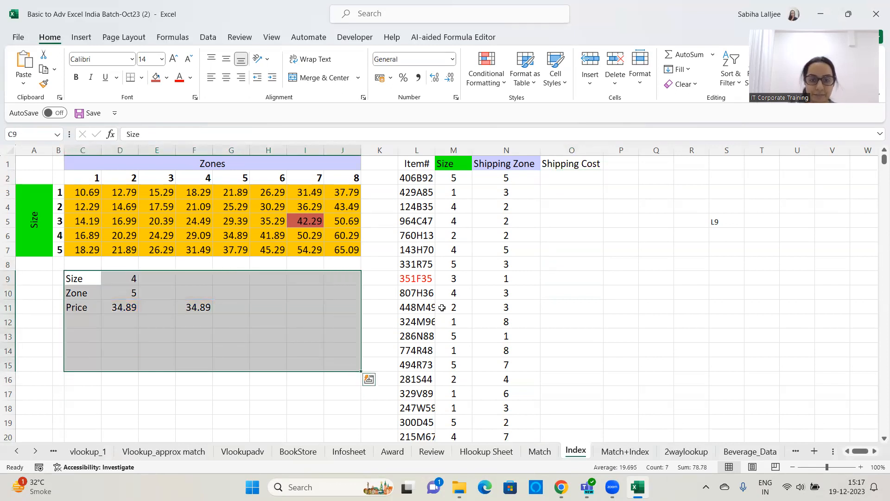
pyautogui.click(538, 277)
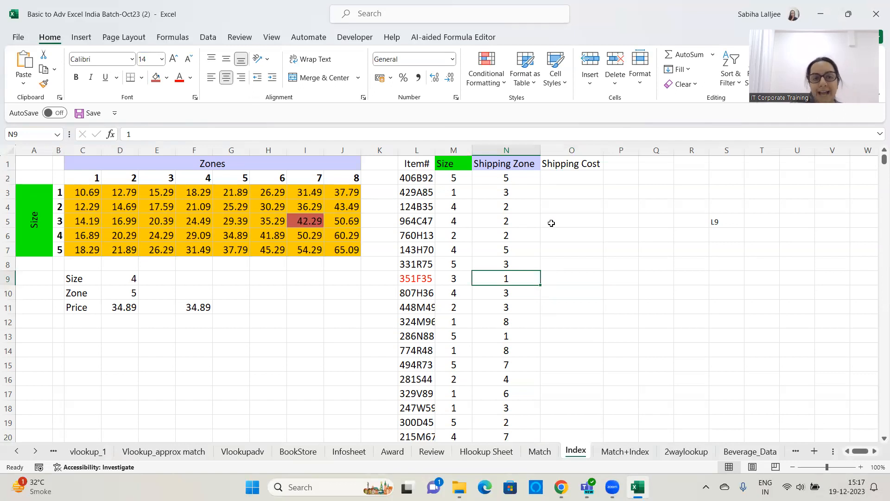
# - Enter =INDEX(C3:J7,M2,N2) in the first Shipping Cost cell O2, using Size as row number and Shipping Zone as column number
pyautogui.click(570, 178)
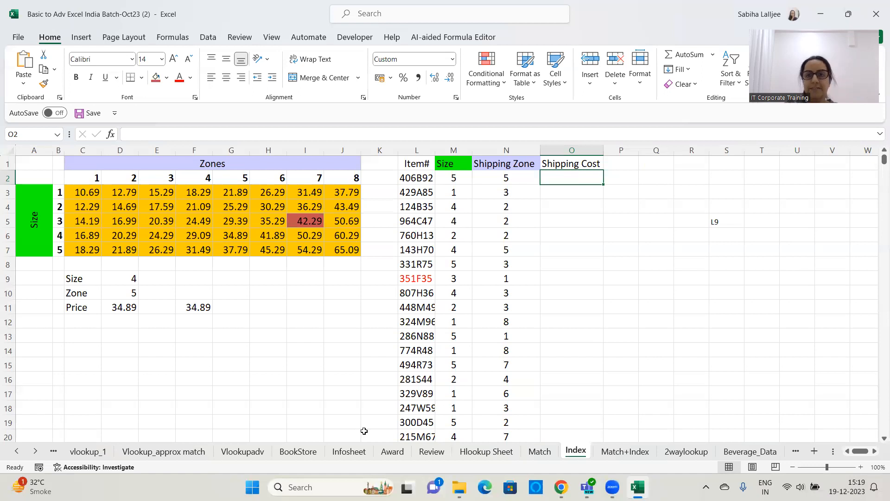
pyautogui.scroll(-2, 648, 277)
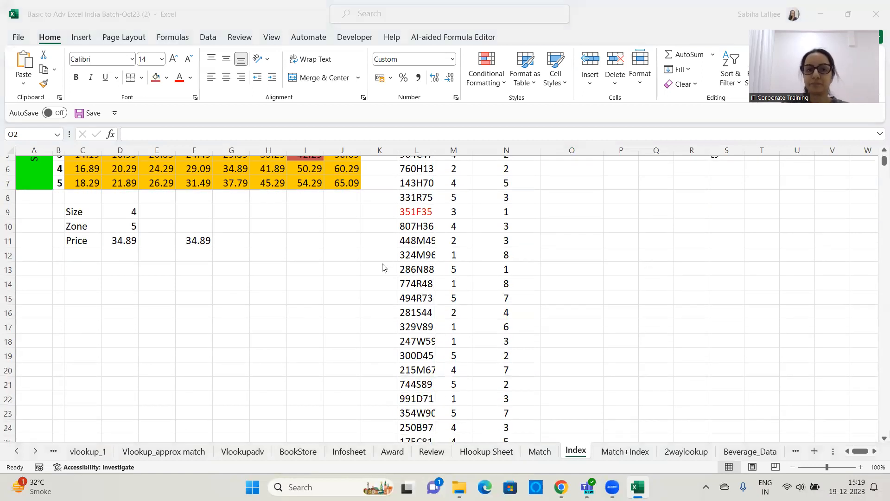
pyautogui.scroll(2, 383, 267)
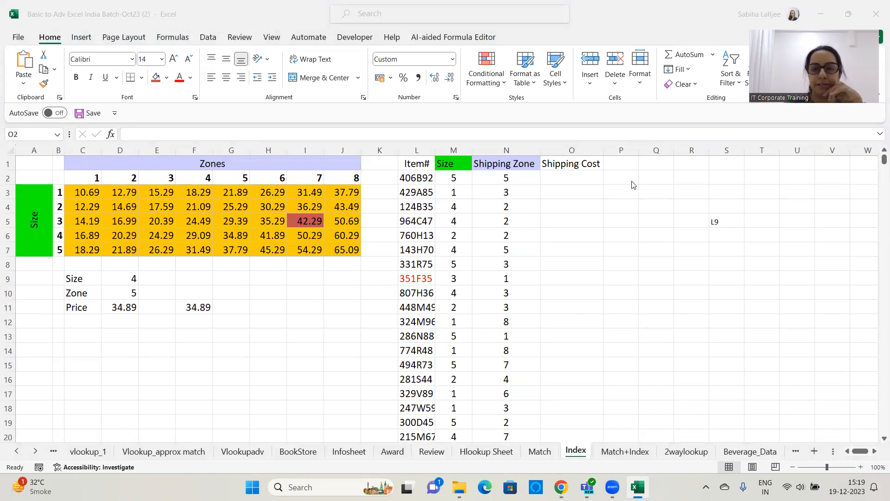
pyautogui.click(589, 183)
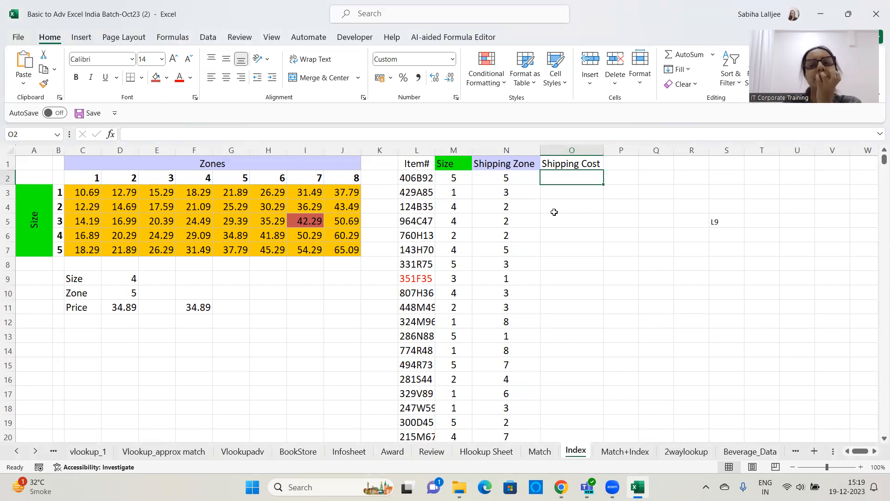
pyautogui.write('=inde')
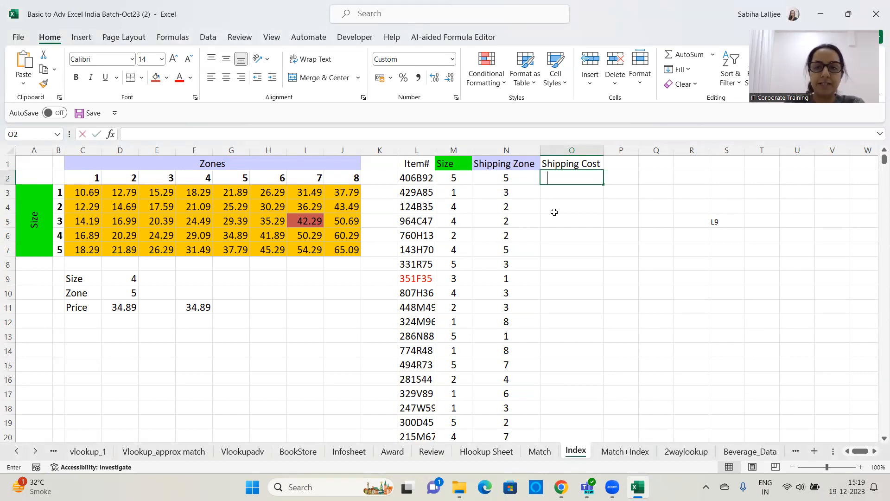
pyautogui.write('x')
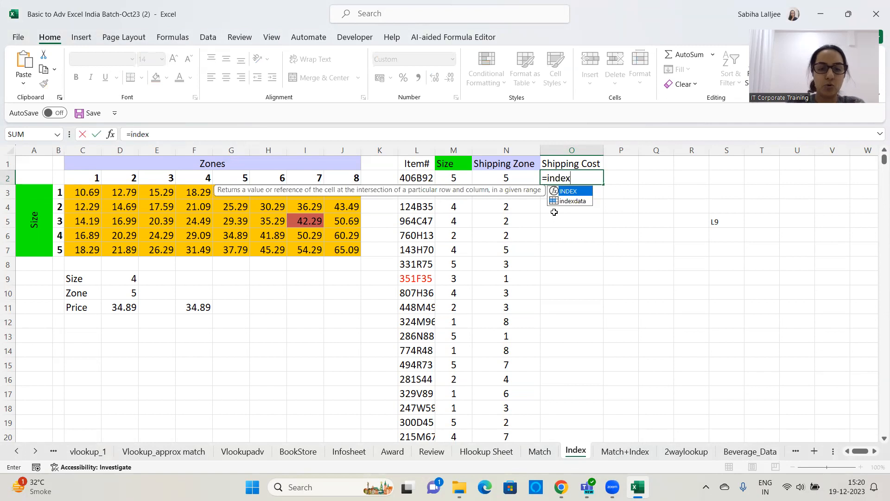
pyautogui.write('(')
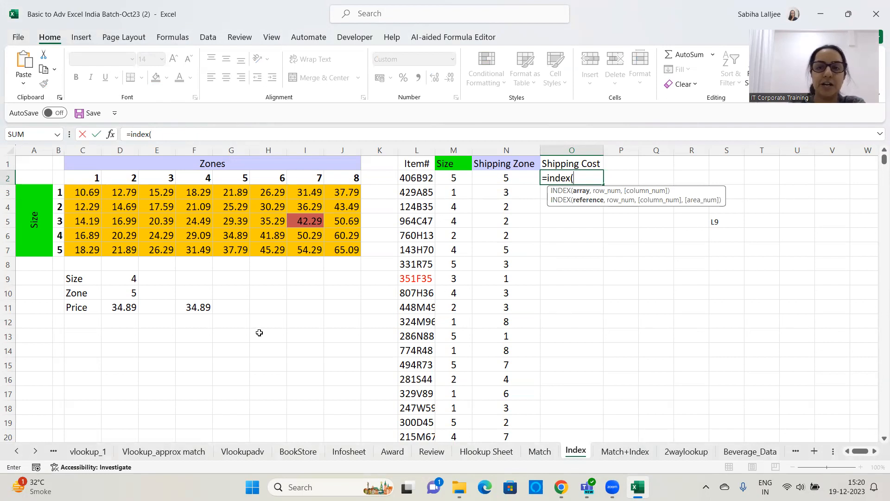
pyautogui.moveTo(96, 193); pyautogui.dragTo(340, 251)
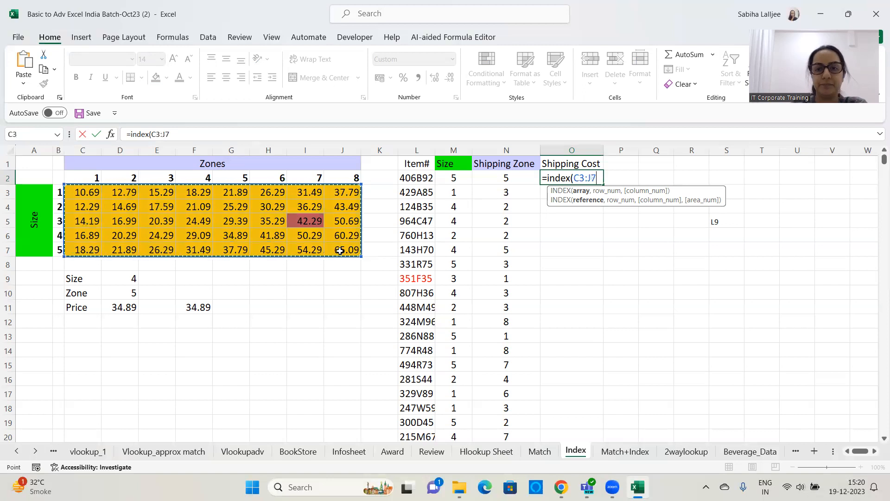
pyautogui.write(',')
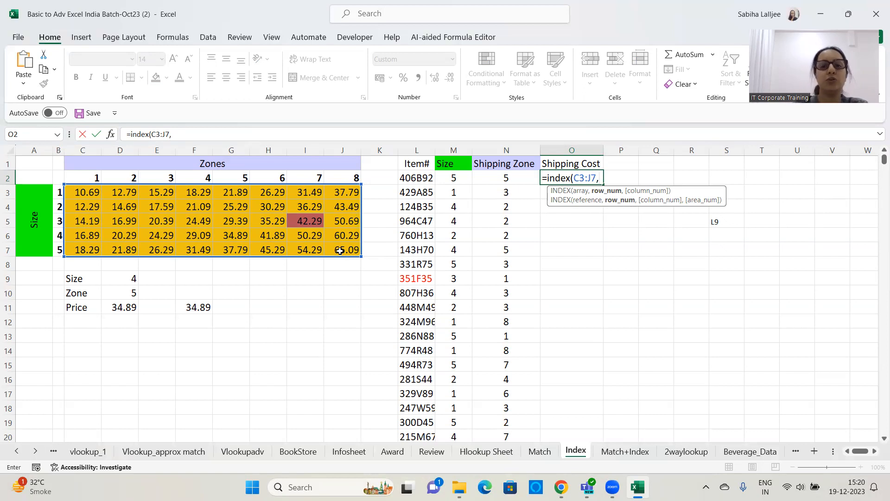
pyautogui.click(452, 178)
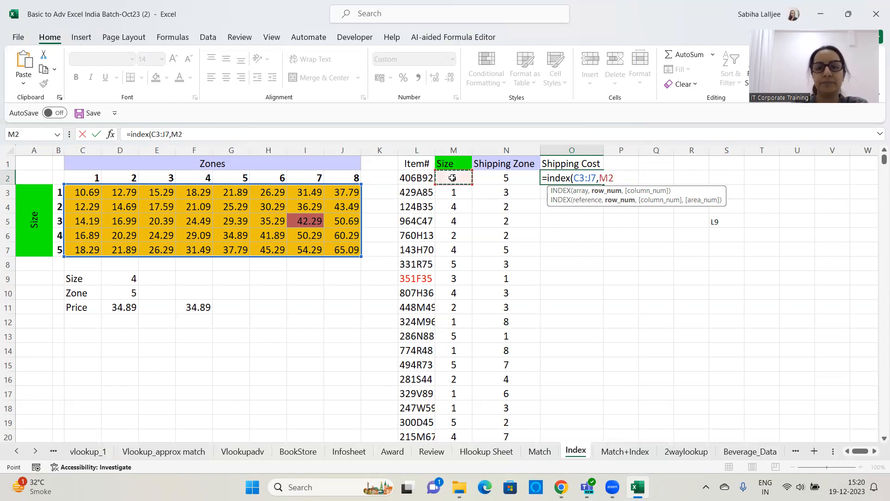
pyautogui.write(',')
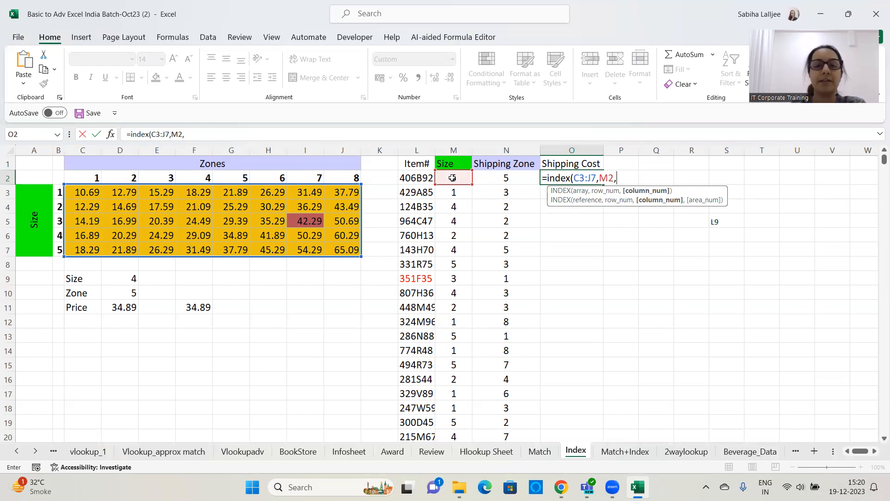
pyautogui.click(531, 176)
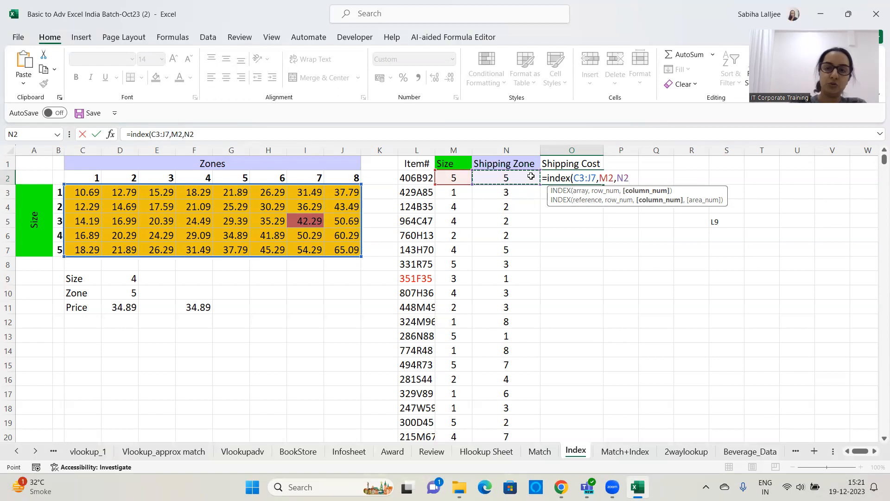
pyautogui.write(')')
pyautogui.press('Return')
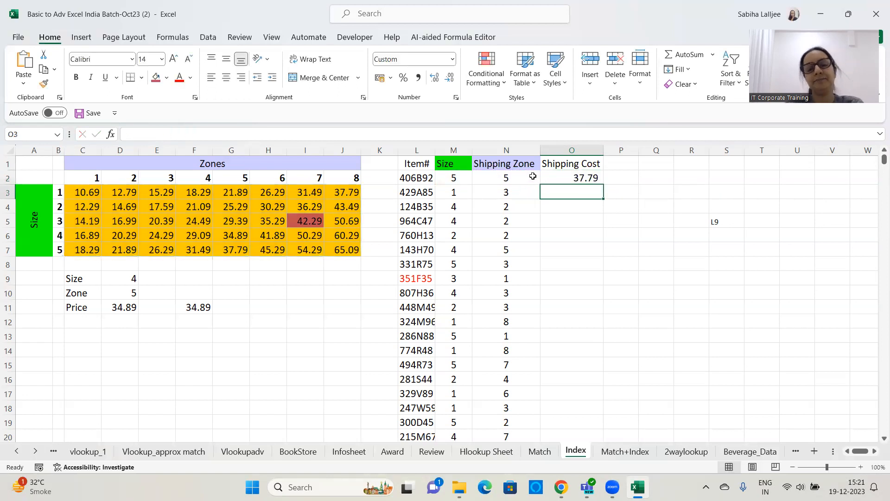
# - Fill the O2 formula down the Shipping Cost column and inspect the array reference in cell O10
pyautogui.click(584, 177)
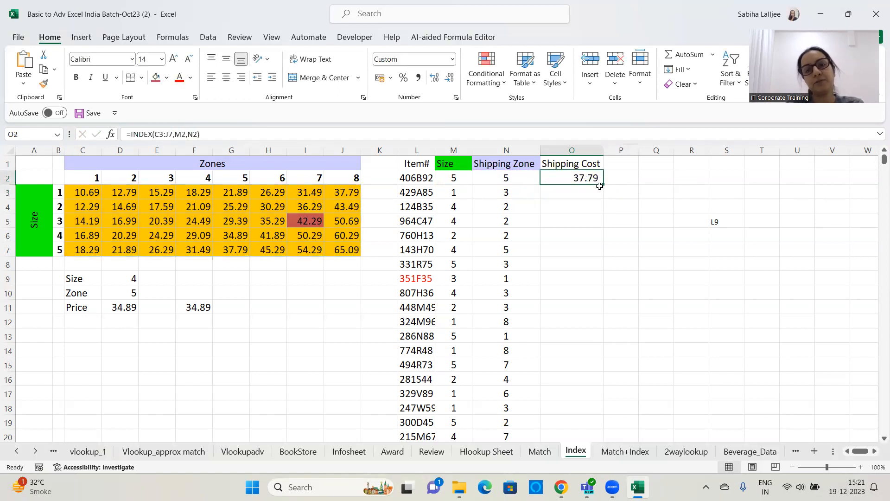
pyautogui.doubleClick(604, 186)
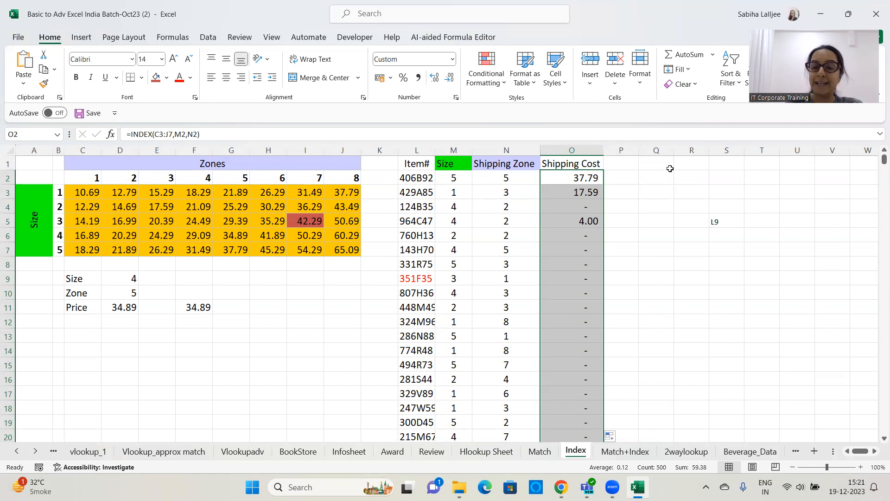
pyautogui.click(585, 291)
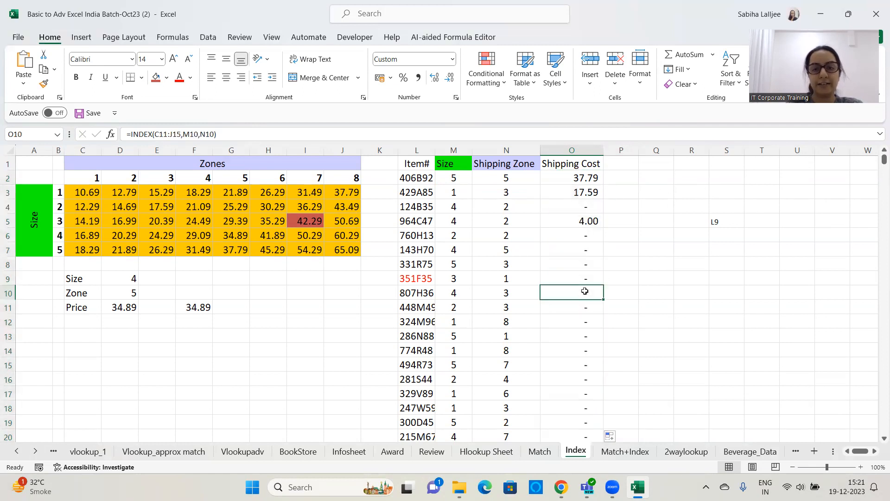
pyautogui.doubleClick(585, 290)
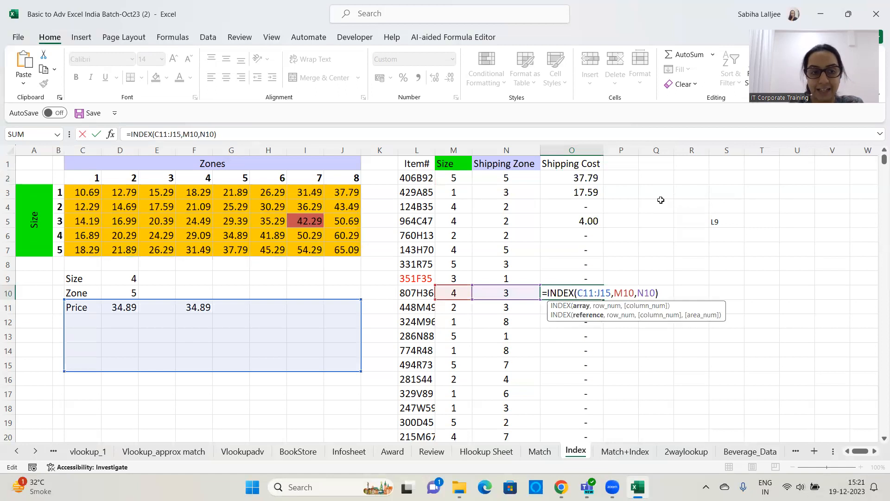
pyautogui.press('Escape')
# - Make the array in the O2 formula absolute as $C$3:$J$7 and fill the formula down the whole Shipping Cost column
pyautogui.click(583, 192)
pyautogui.click(583, 178)
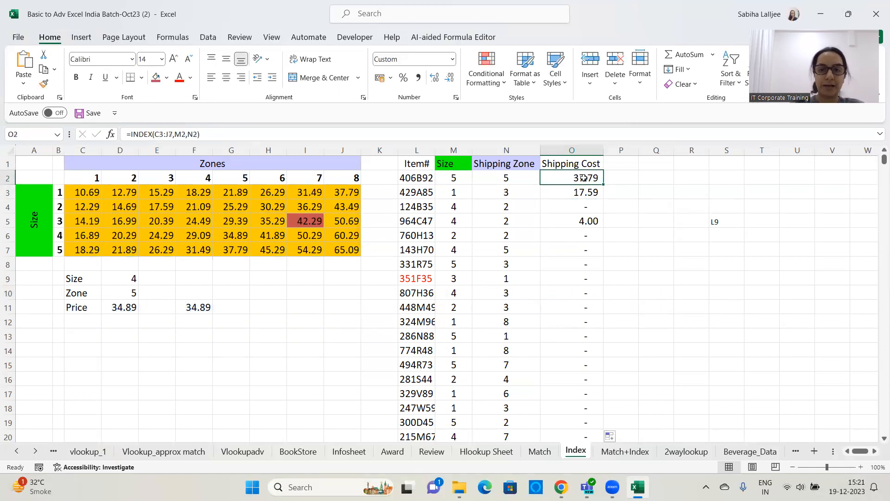
pyautogui.click(177, 134)
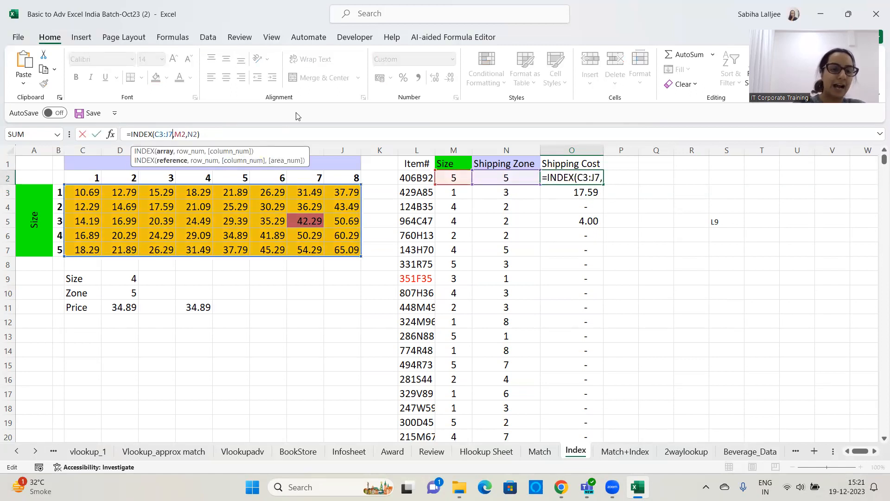
pyautogui.press('F4')
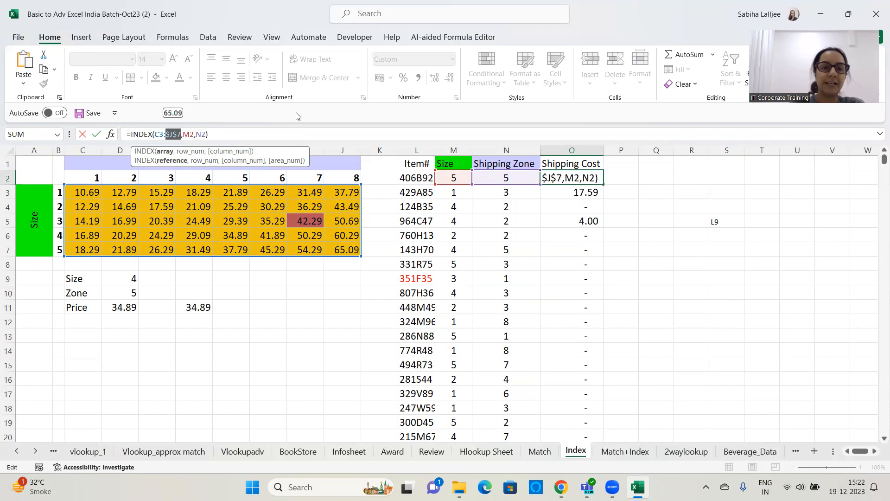
pyautogui.press('Left')
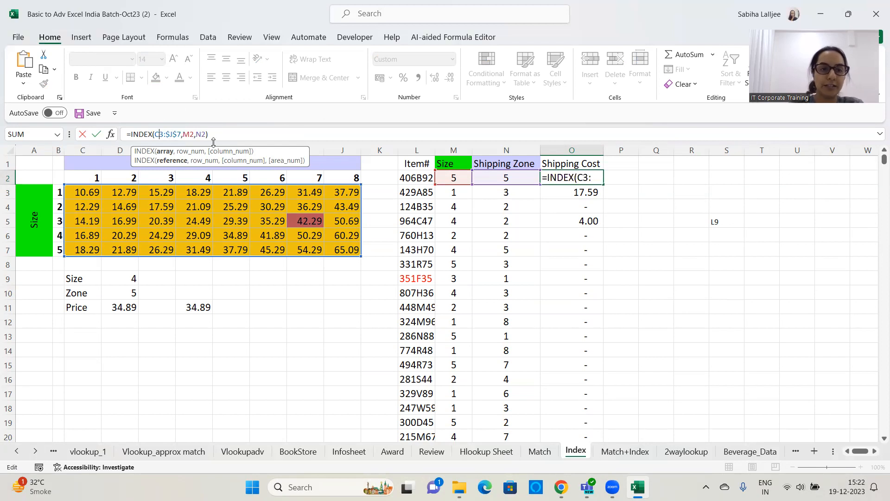
pyautogui.press('F4')
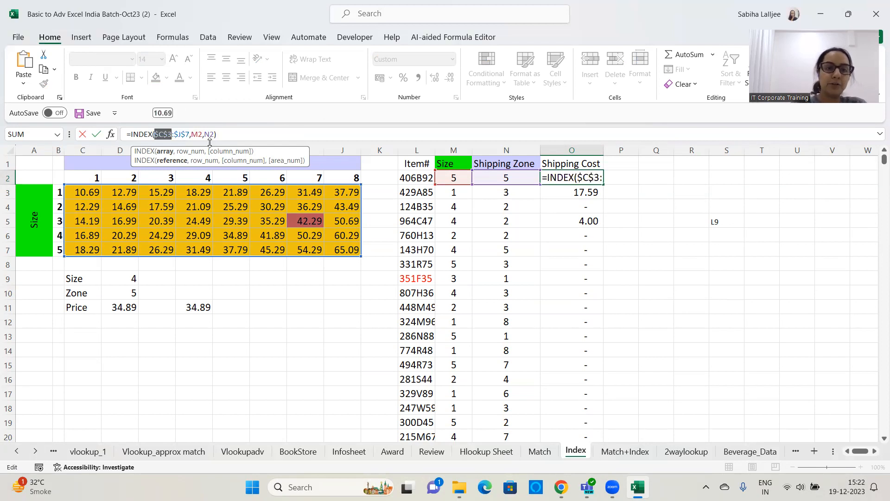
pyautogui.click(236, 136)
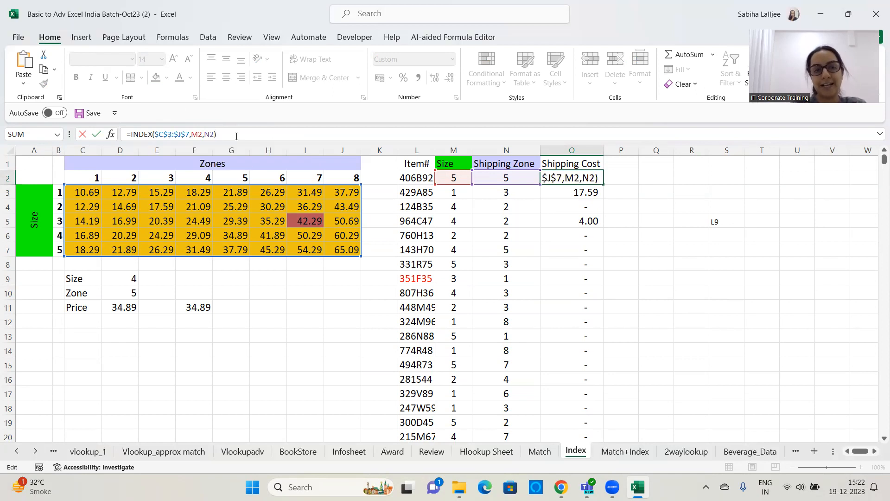
pyautogui.press('Return')
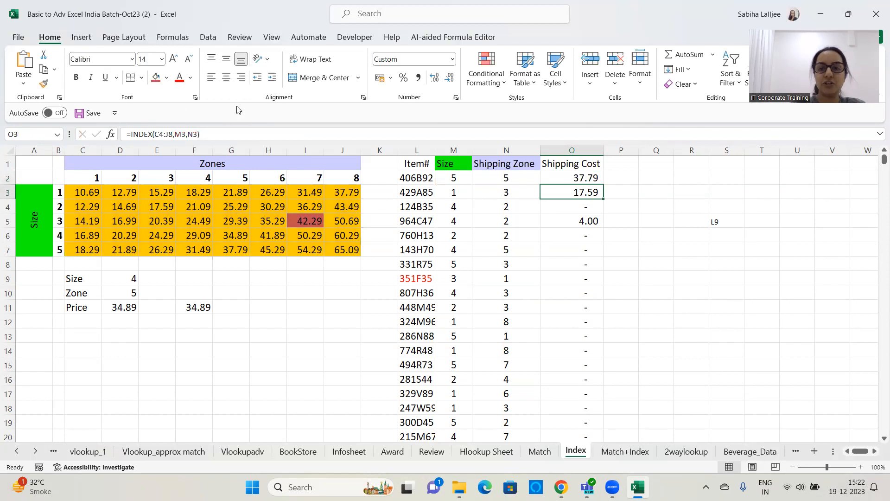
pyautogui.click(568, 178)
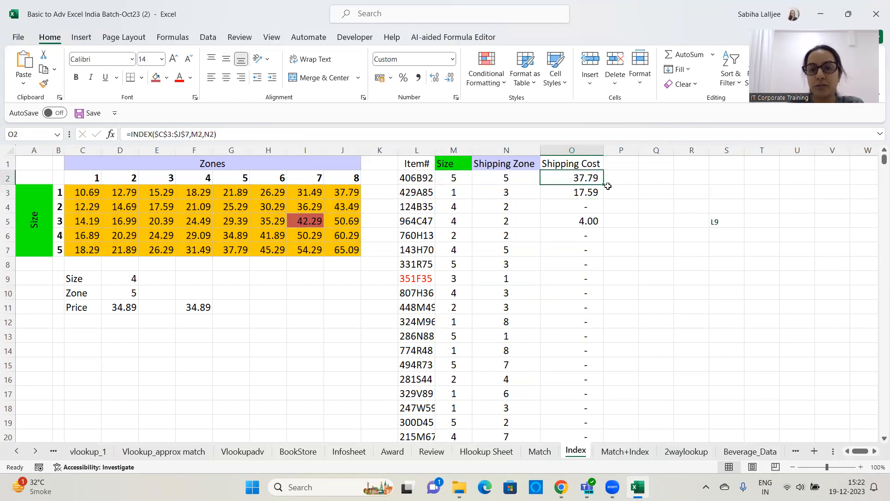
pyautogui.doubleClick(603, 185)
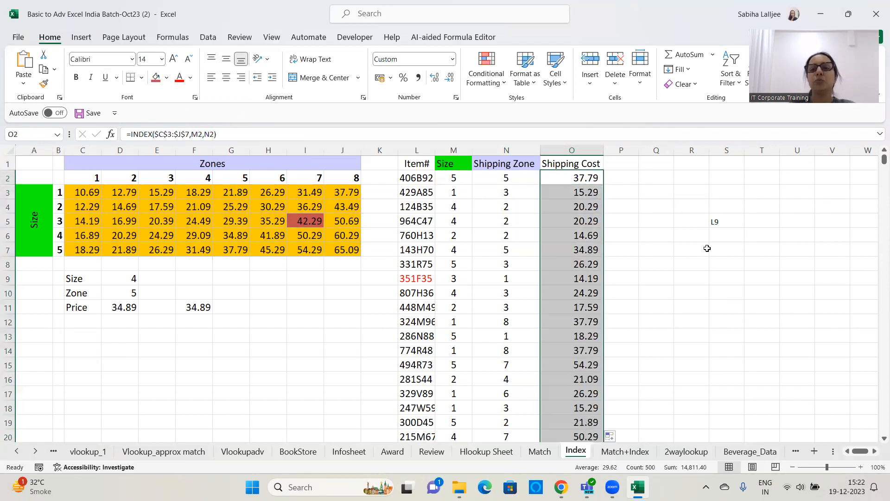
# - Review the filled Shipping Cost values far down column O and inspect the full INDEX formula in O2
pyautogui.scroll(-7, 691, 245)
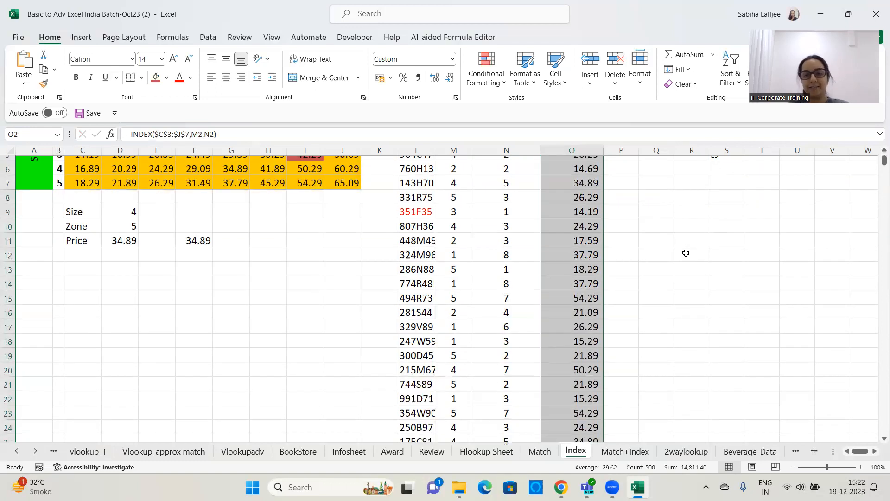
pyautogui.scroll(-12, 675, 244)
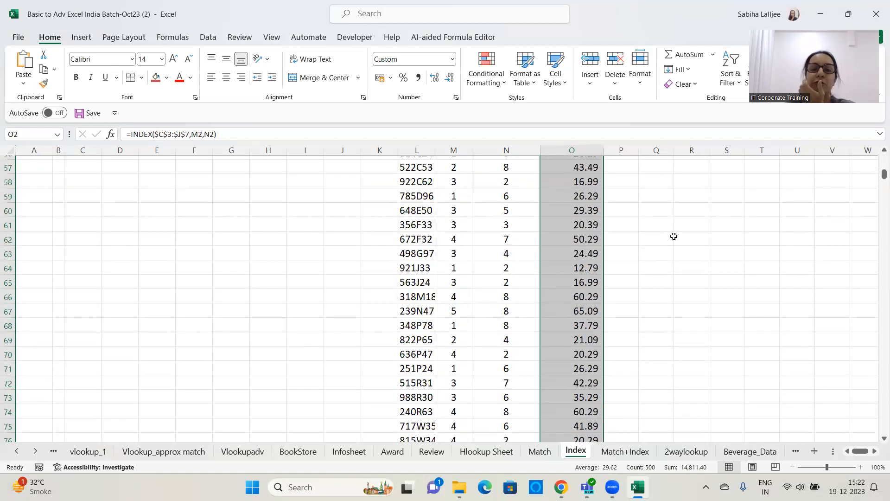
pyautogui.scroll(-8, 673, 236)
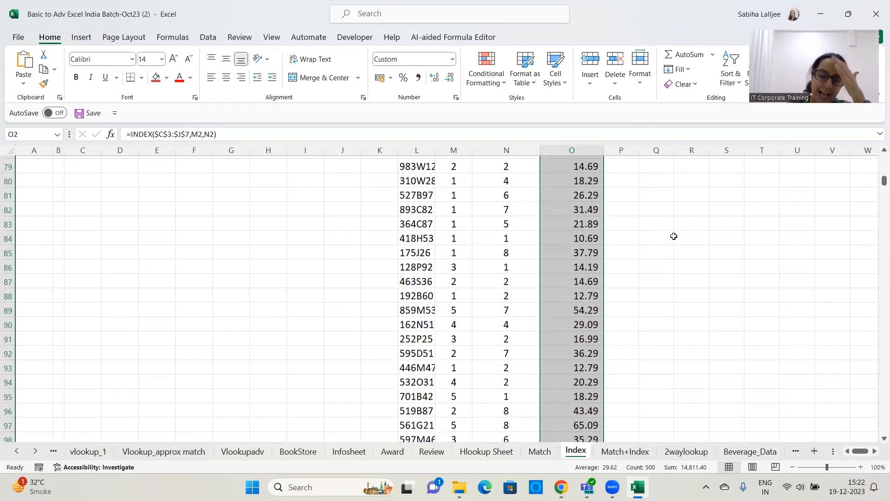
pyautogui.moveTo(877, 184); pyautogui.dragTo(878, 132)
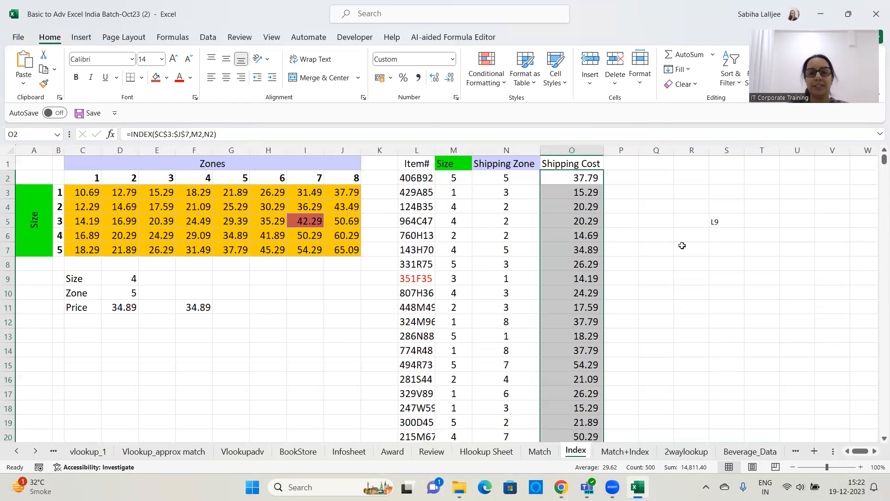
pyautogui.moveTo(218, 134); pyautogui.dragTo(81, 133)
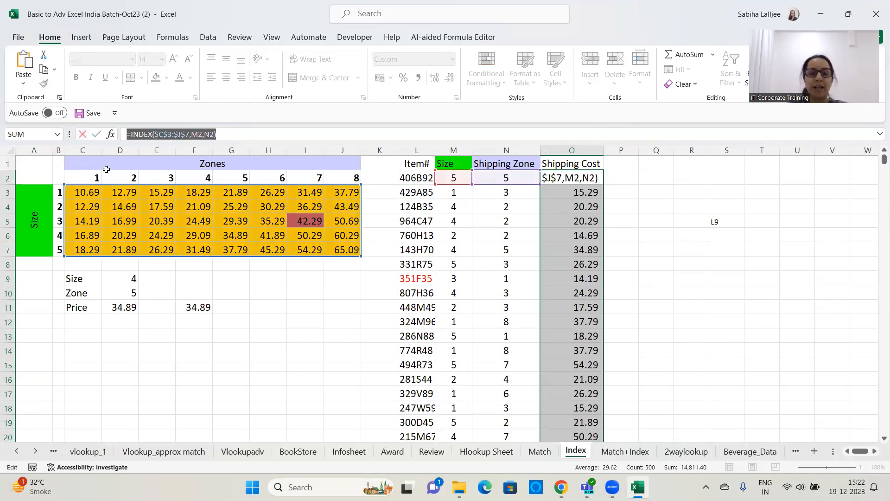
pyautogui.click(746, 156)
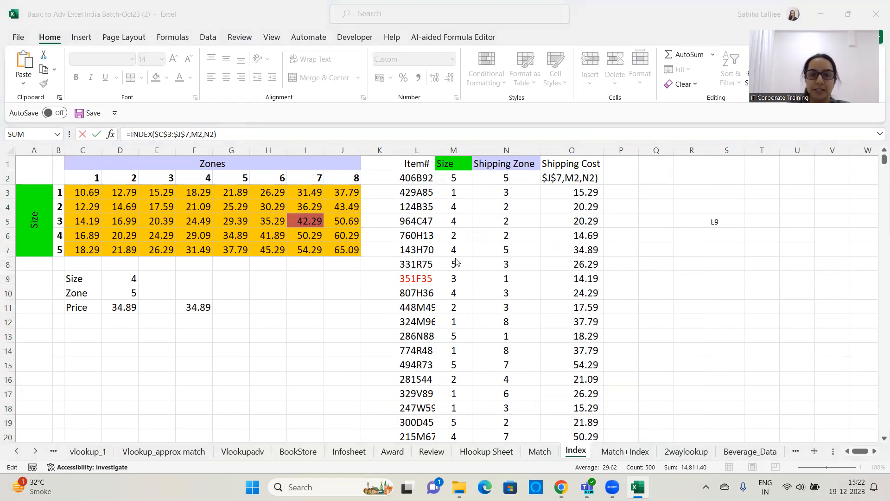
pyautogui.click(662, 254)
pyautogui.hotkey('ctrl', 'Return')
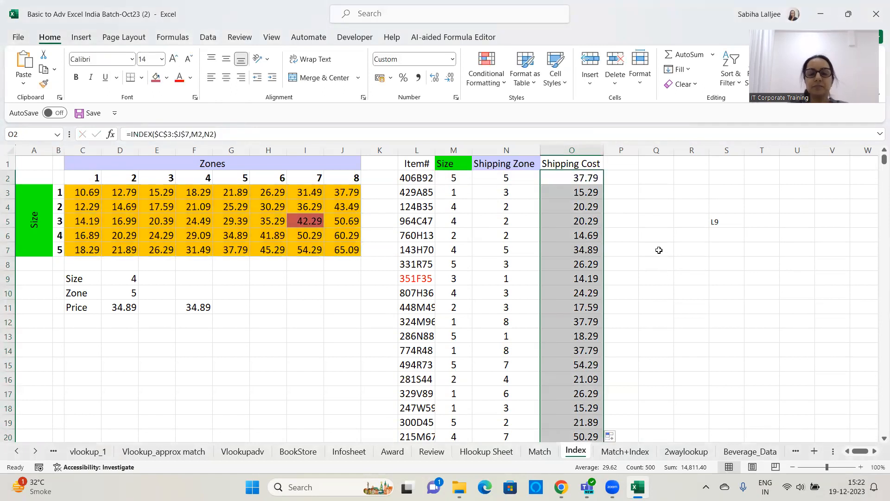
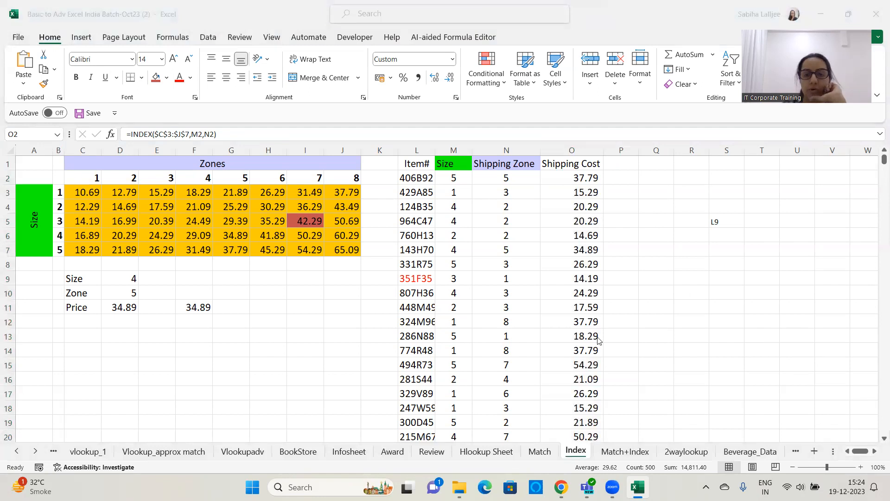
# - Open the Match+Index sheet and widen column A slightly
pyautogui.click(618, 451)
pyautogui.click(630, 452)
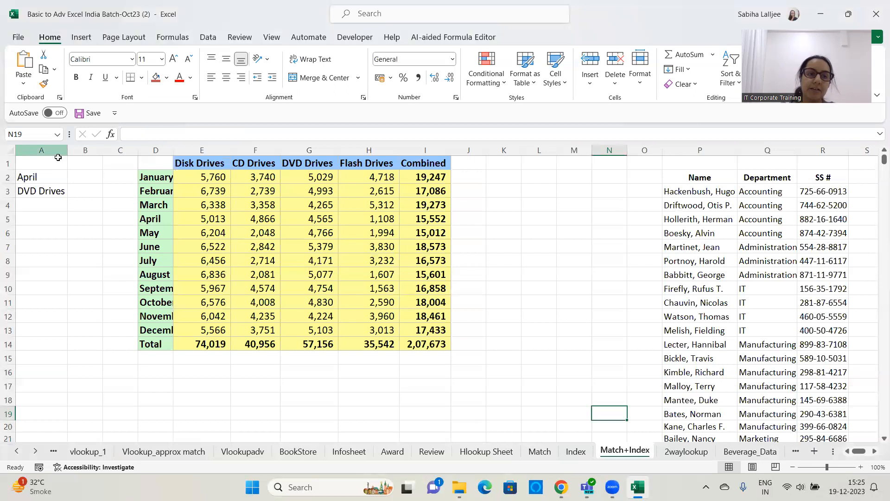
pyautogui.moveTo(73, 150); pyautogui.dragTo(74, 150)
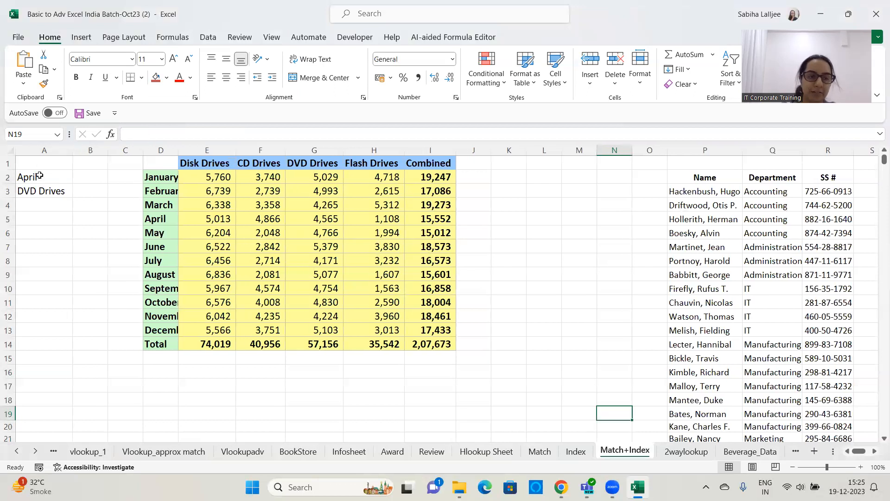
# - Highlight the April value for DVD Drives in G5 with a red fill, matching the criteria in A2 and A3
pyautogui.click(40, 176)
pyautogui.click(44, 196)
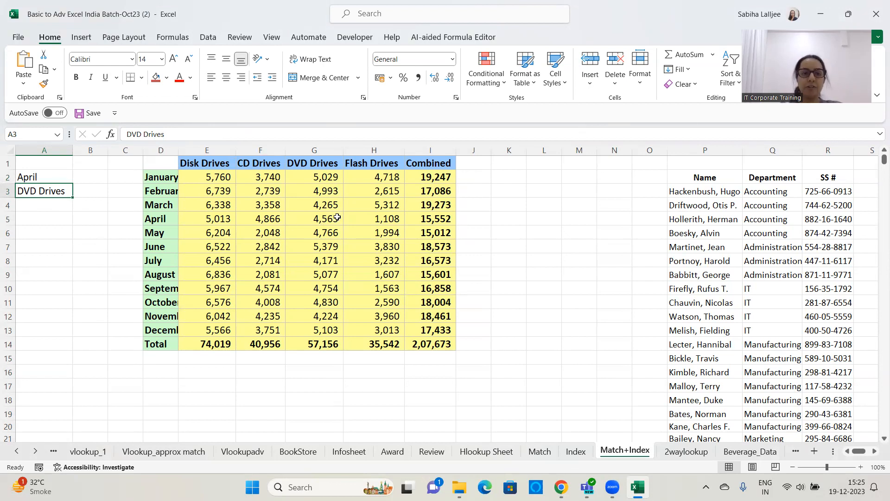
pyautogui.click(313, 217)
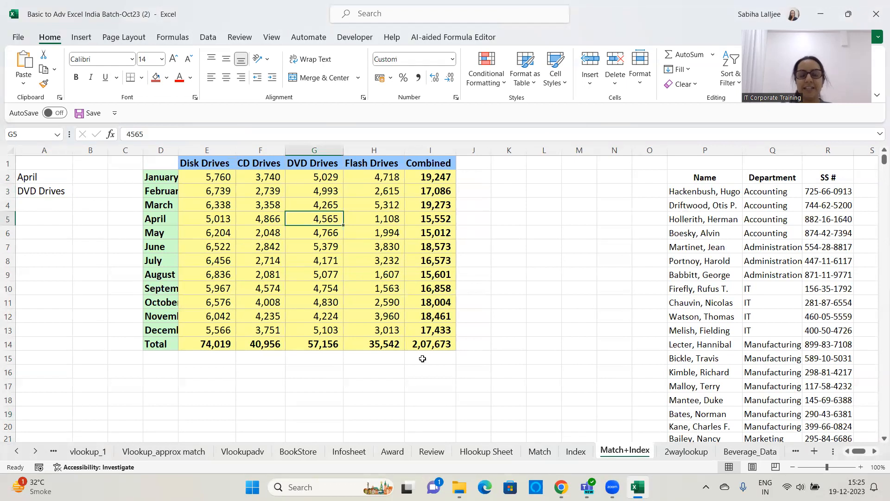
pyautogui.click(156, 78)
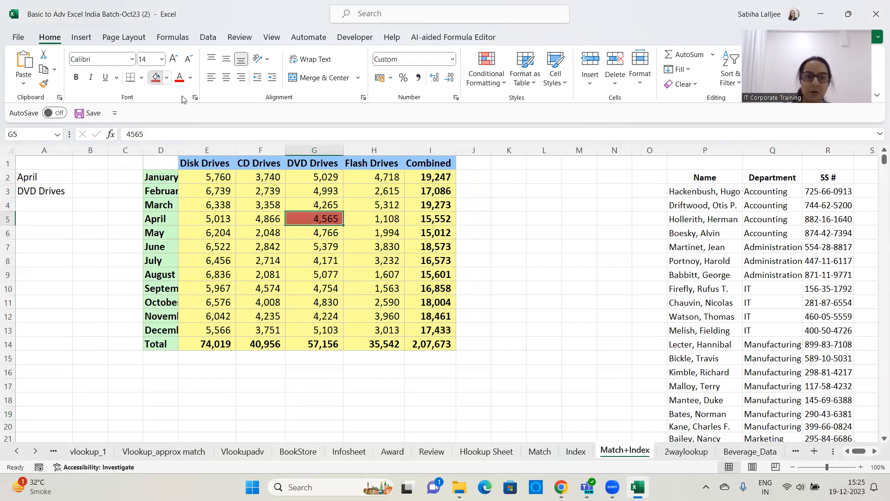
pyautogui.click(507, 244)
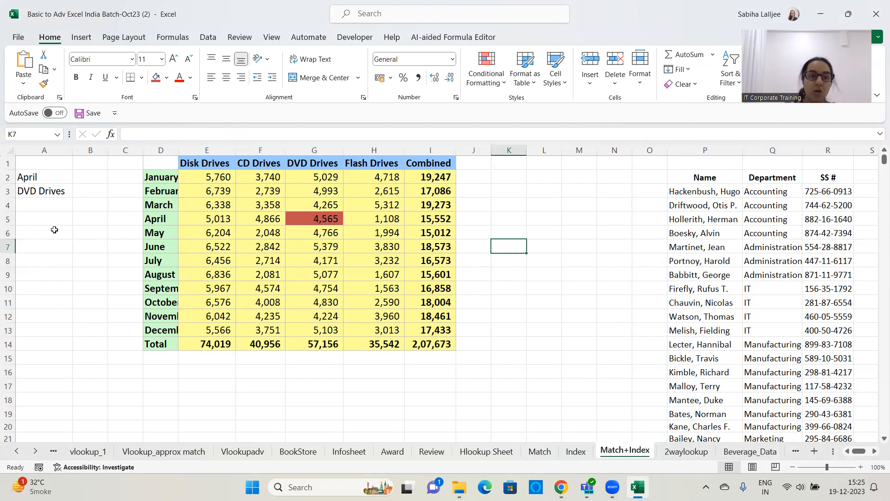
# - Enter the note "Drop down for both" in A6 and "Months + Products" in A7
pyautogui.click(54, 230)
pyautogui.write('Drop')
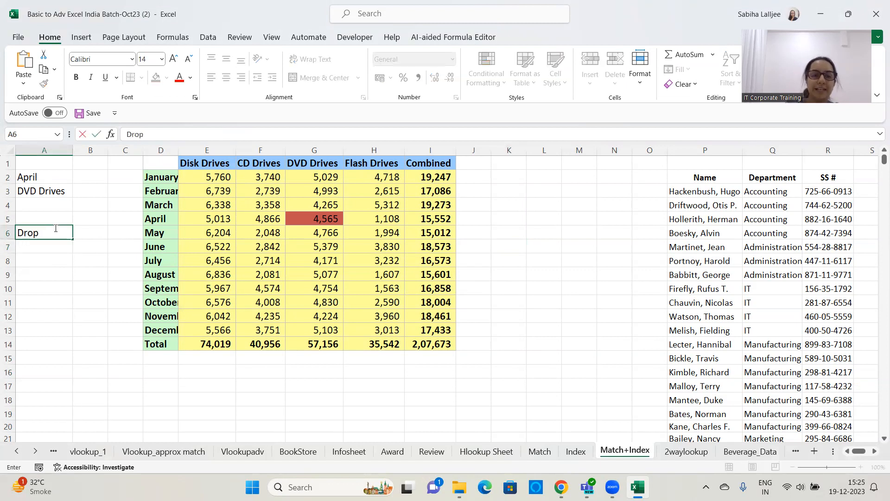
pyautogui.write(' down for')
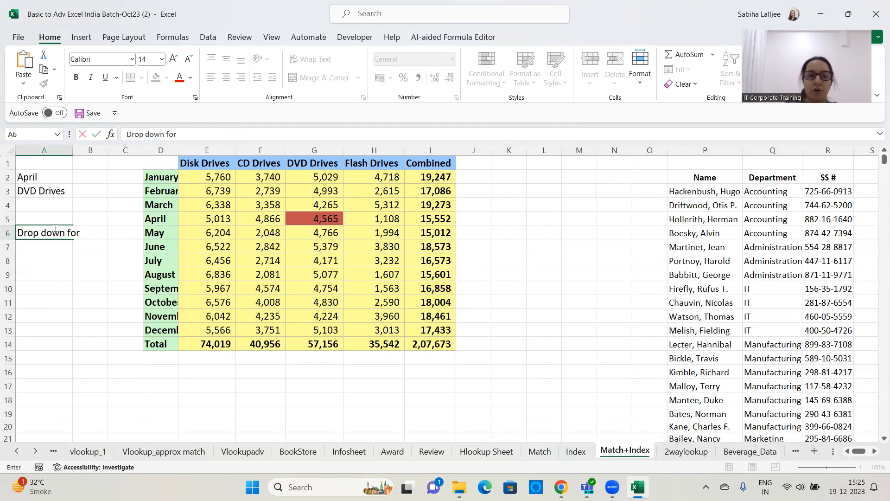
pyautogui.write(' both')
pyautogui.press('Return')
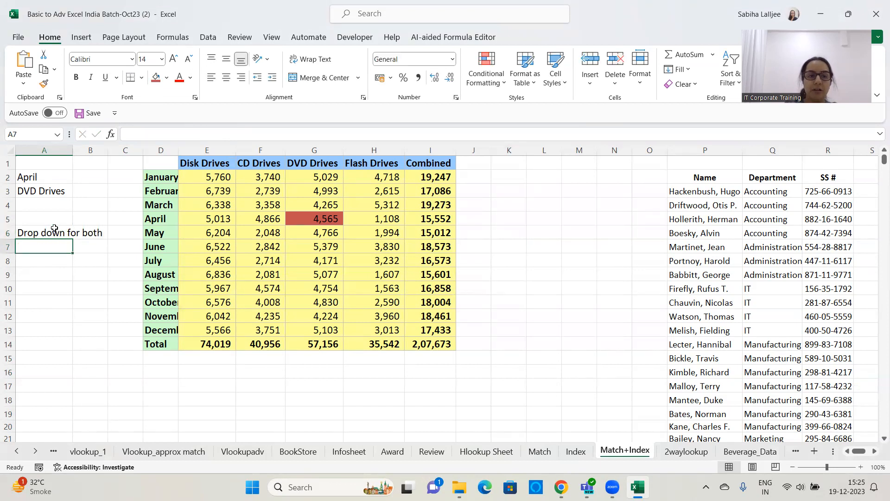
pyautogui.write('Months')
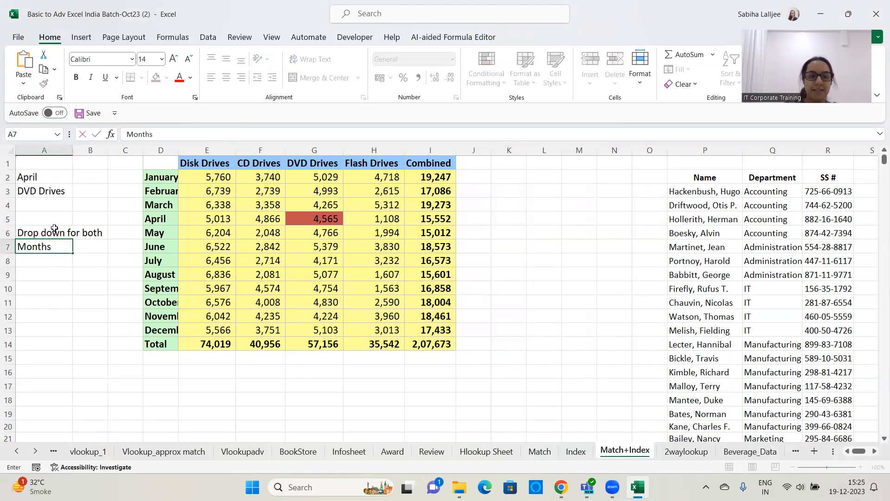
pyautogui.write(' + Products')
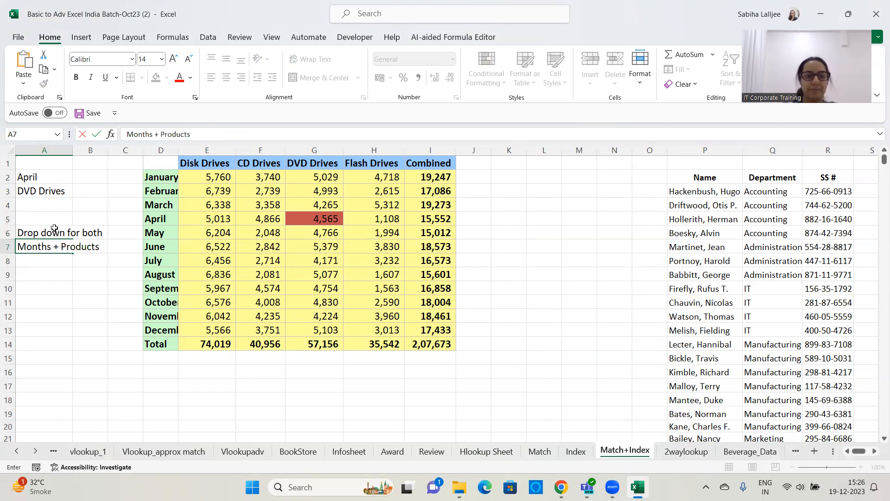
pyautogui.press('Return')
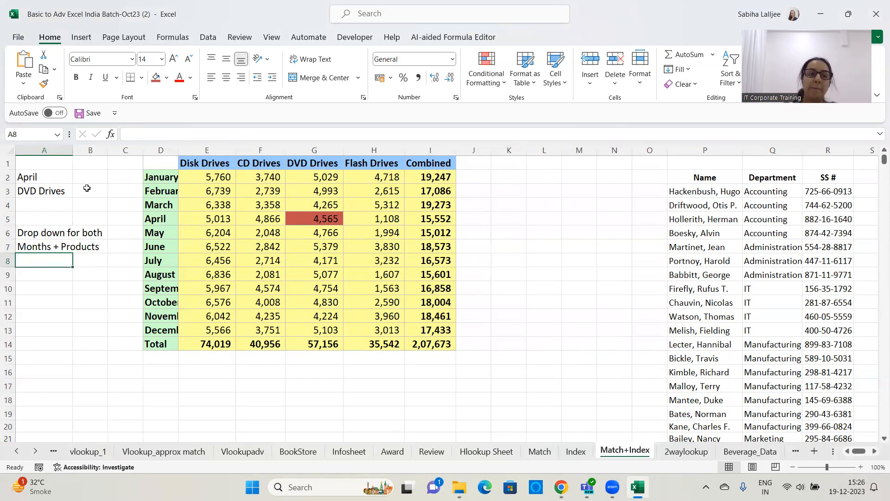
# - Clear the two note lines from A6:A7
pyautogui.moveTo(45, 236); pyautogui.dragTo(47, 248)
pyautogui.press('Delete')
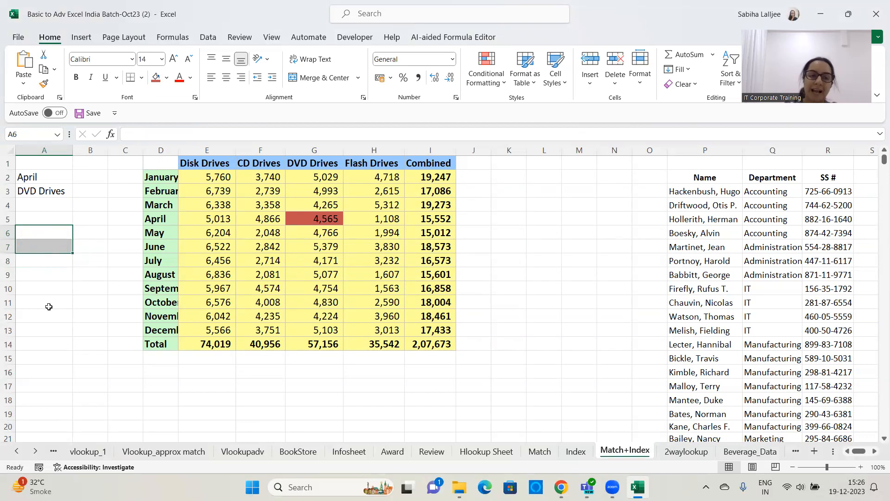
pyautogui.click(48, 305)
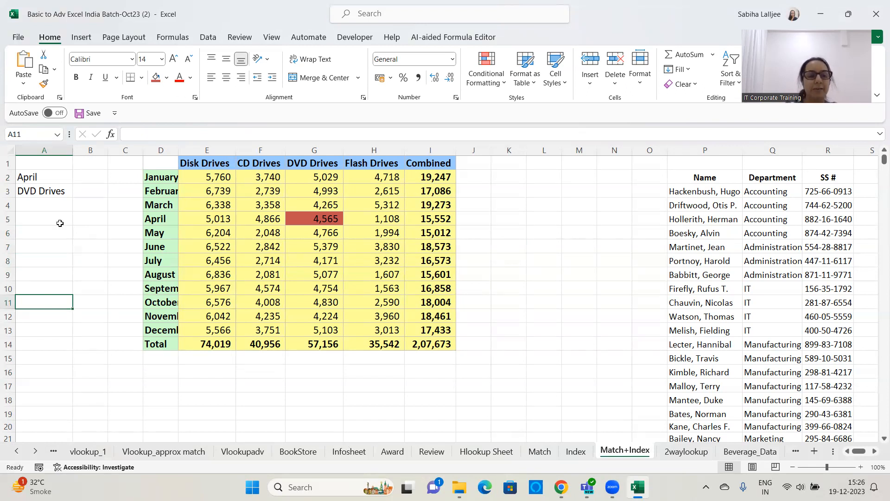
# - Enter =MATCH(A2,D2:D14,0) in B2 to find April's exact position in the month list, and check the formula
pyautogui.click(84, 179)
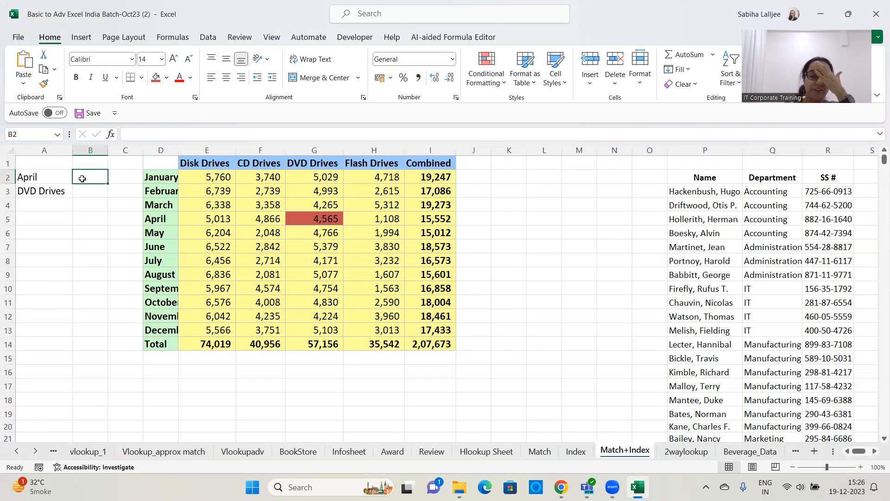
pyautogui.write('=matc')
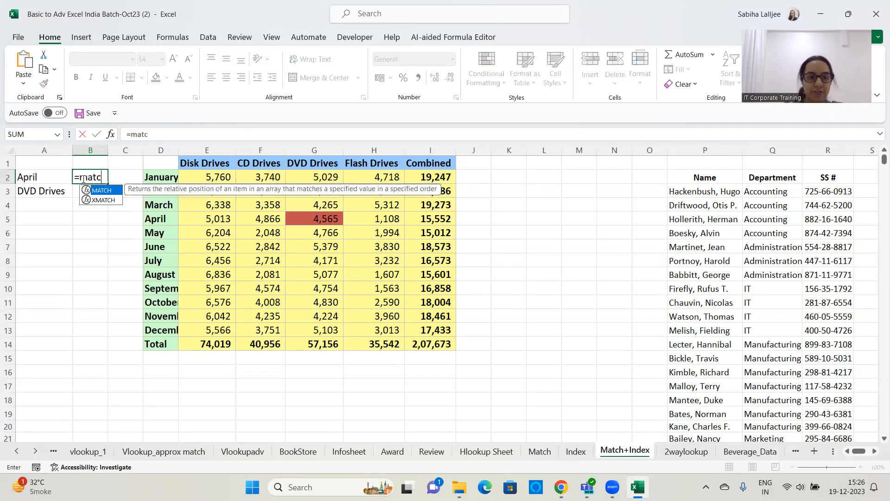
pyautogui.write('h(')
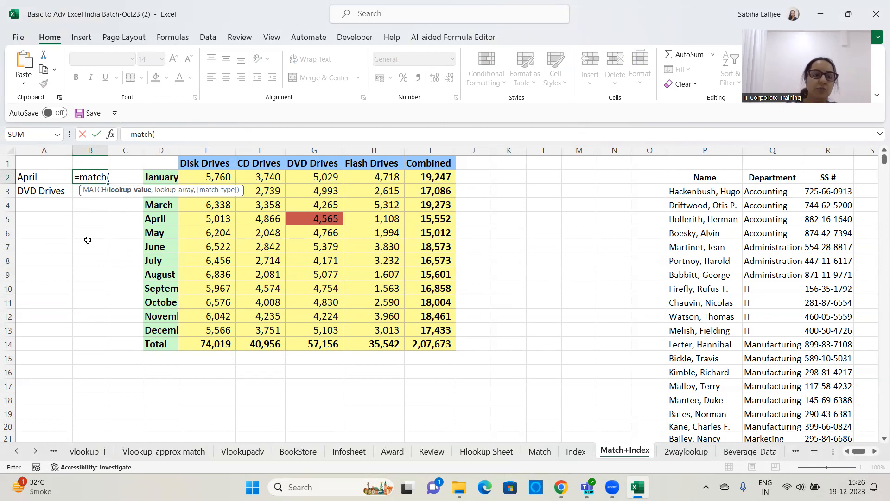
pyautogui.click(52, 181)
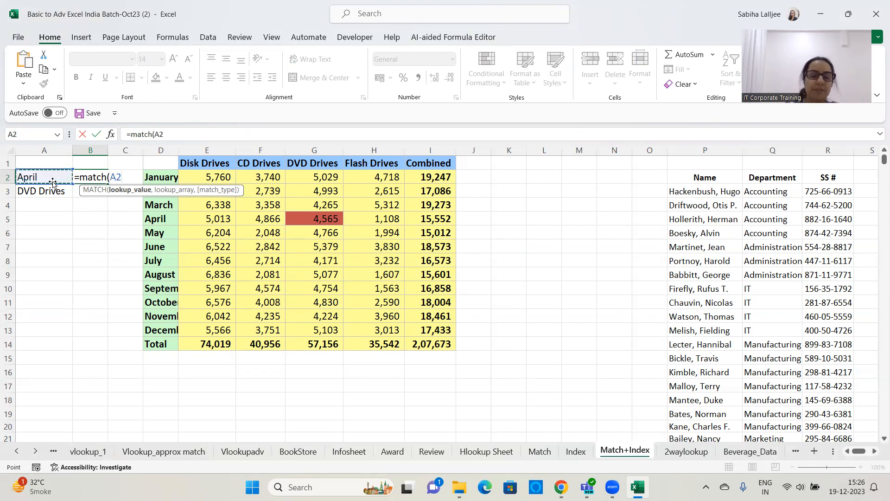
pyautogui.write(',')
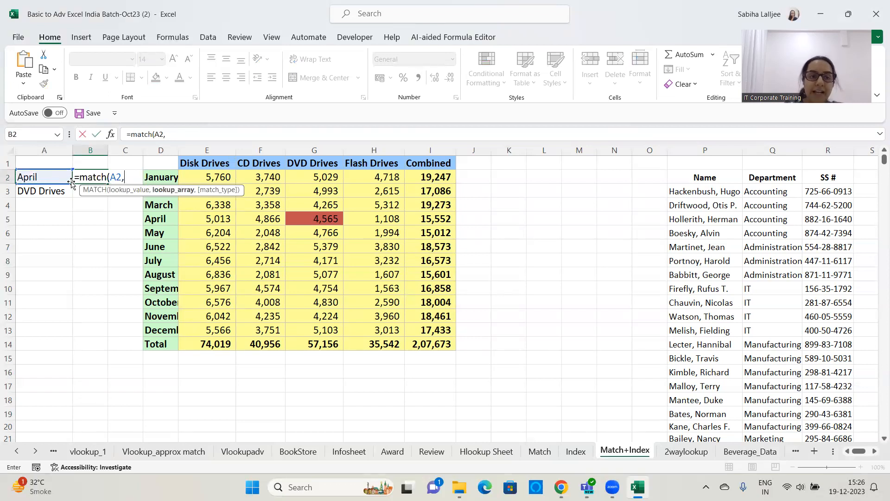
pyautogui.click(160, 177)
pyautogui.moveTo(162, 199); pyautogui.dragTo(169, 350)
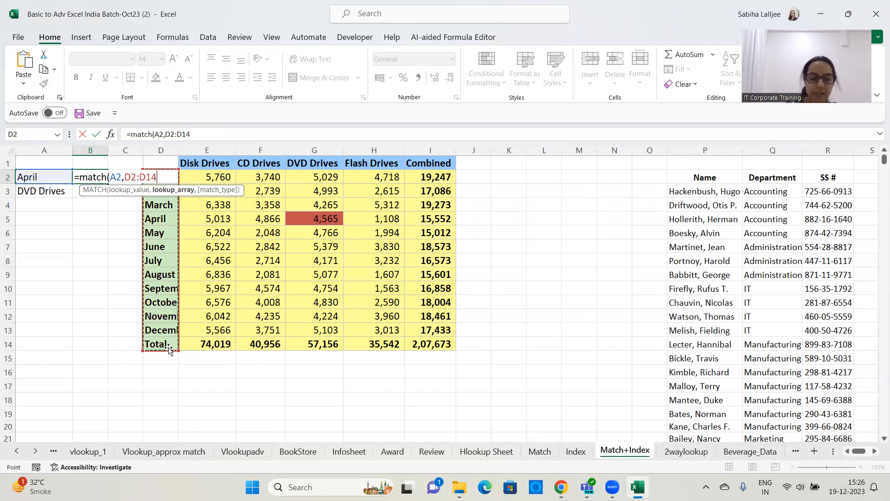
pyautogui.write(',')
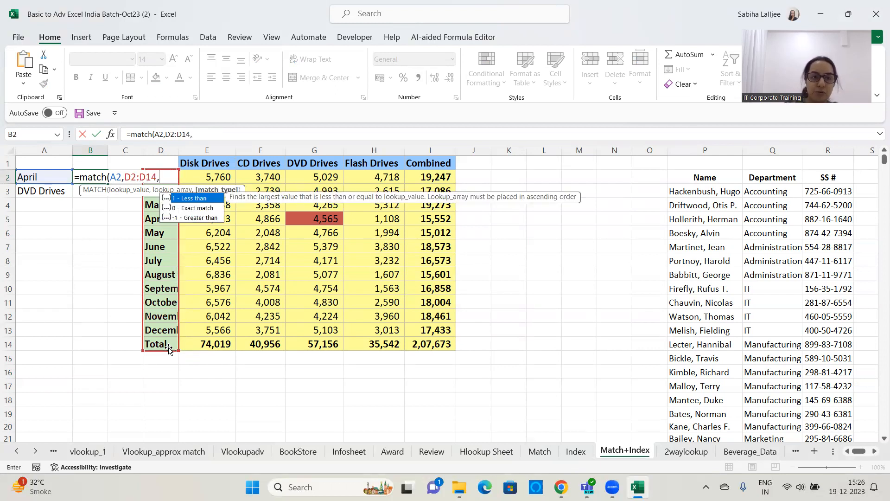
pyautogui.write('0')
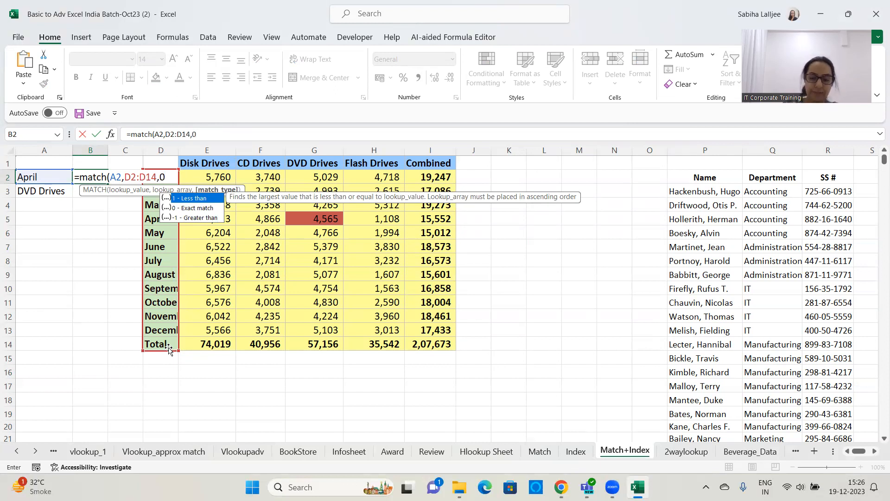
pyautogui.press('Return')
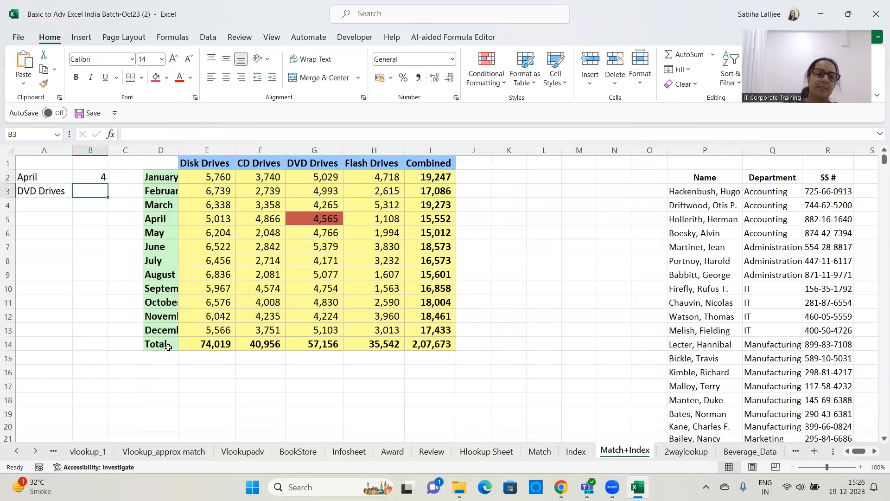
pyautogui.click(80, 173)
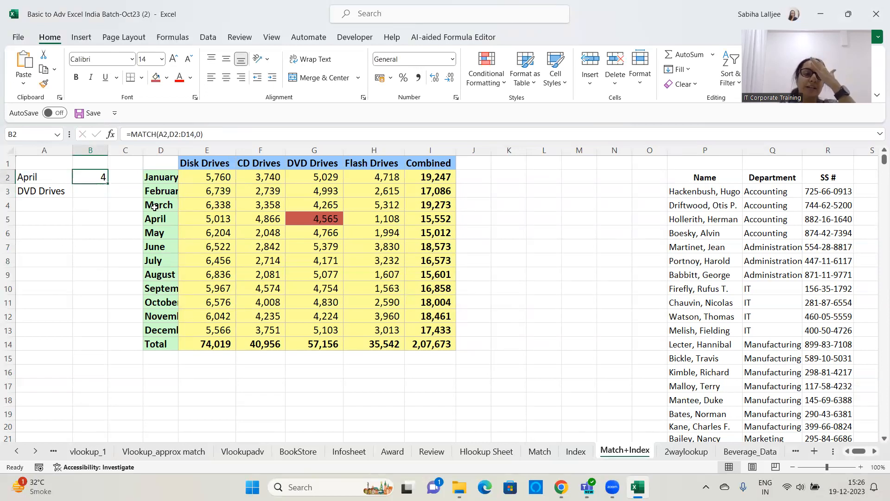
# - Enter =MATCH(A3,E1:I1,0) in B3 to find the exact position of DVD Drives among the product headings, and check the formula
pyautogui.click(87, 193)
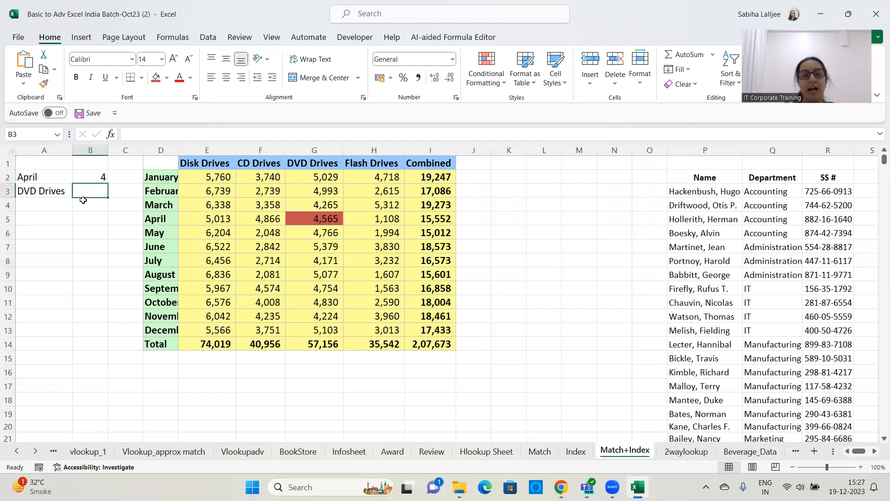
pyautogui.click(304, 163)
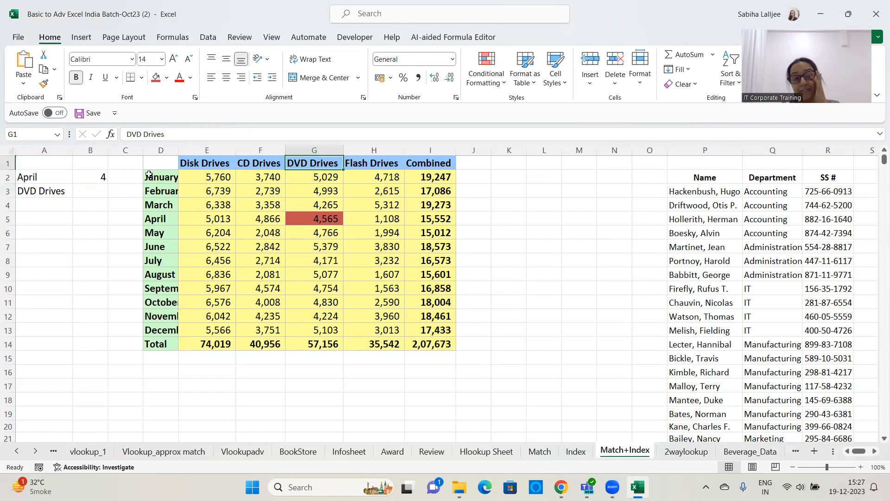
pyautogui.moveTo(184, 165); pyautogui.dragTo(445, 166)
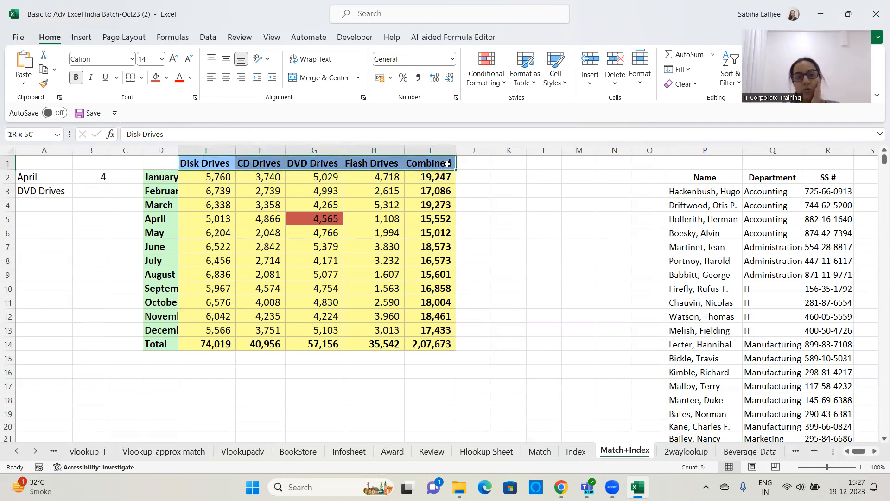
pyautogui.click(85, 194)
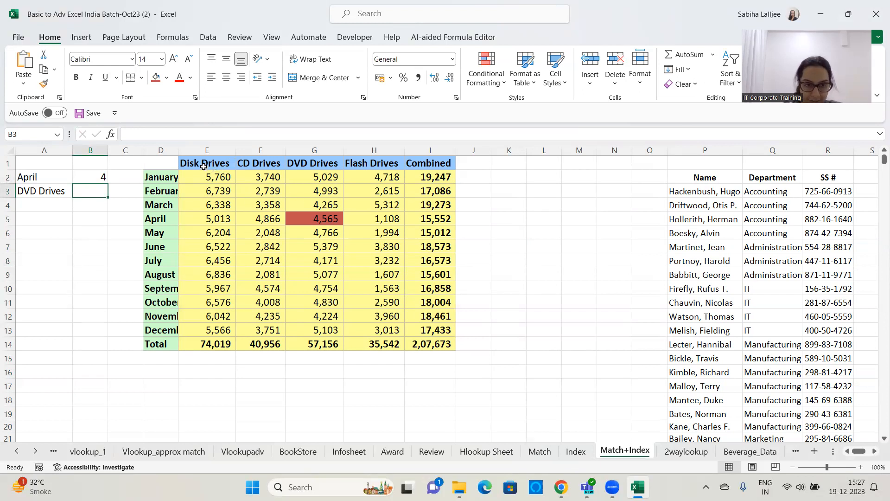
pyautogui.moveTo(213, 163); pyautogui.dragTo(441, 172)
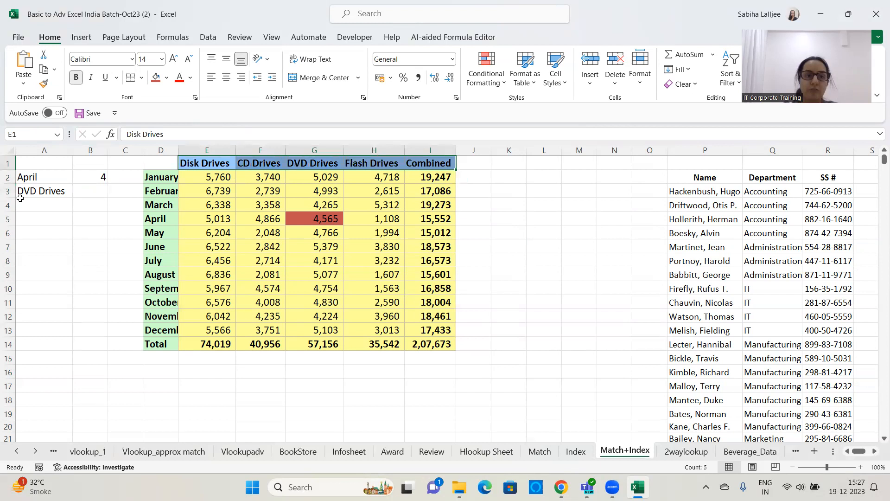
pyautogui.click(91, 191)
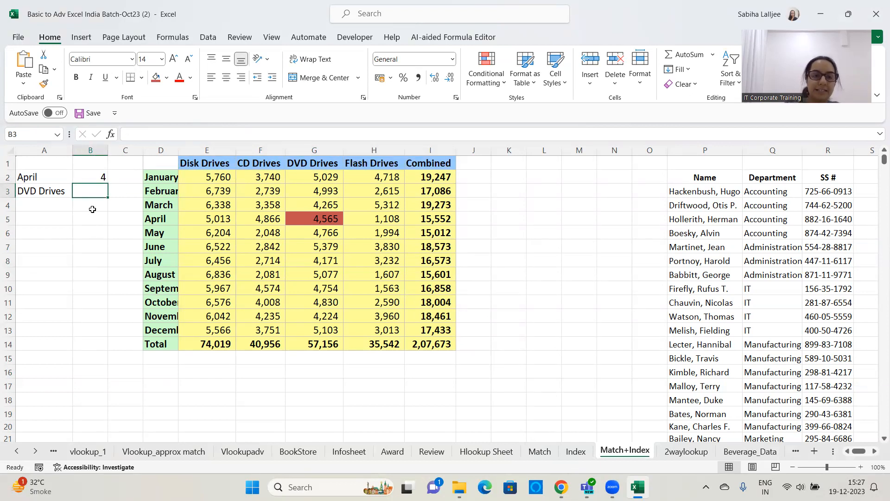
pyautogui.write('=match')
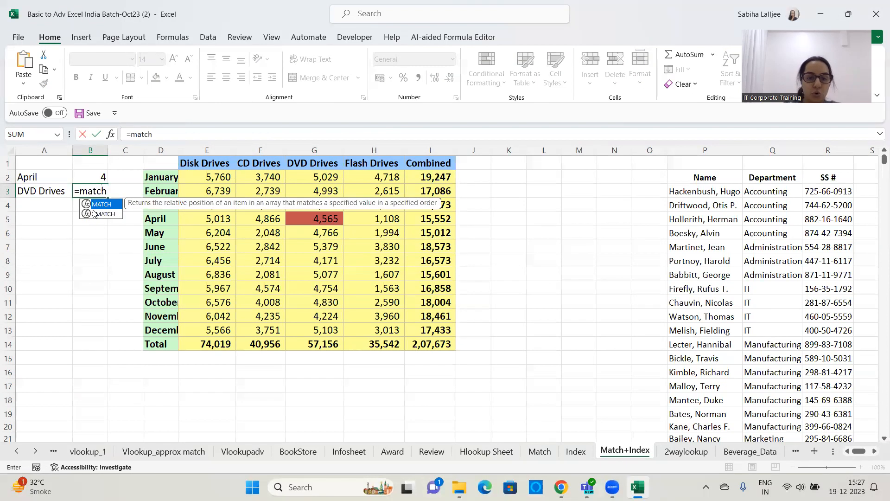
pyautogui.write('(')
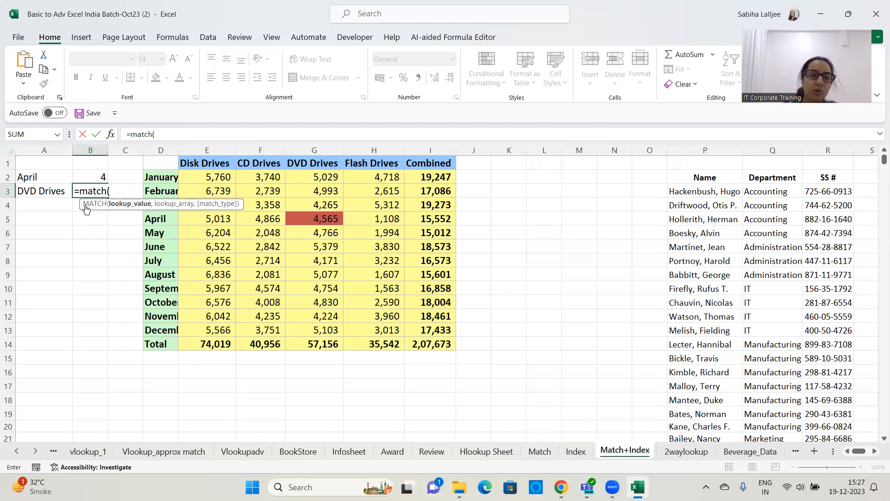
pyautogui.click(52, 191)
pyautogui.write(',')
pyautogui.moveTo(207, 162); pyautogui.dragTo(431, 160)
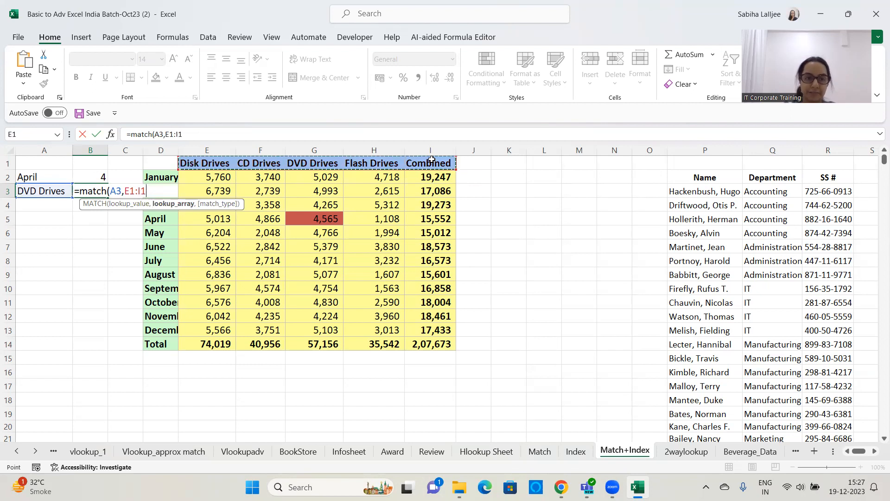
pyautogui.write(',')
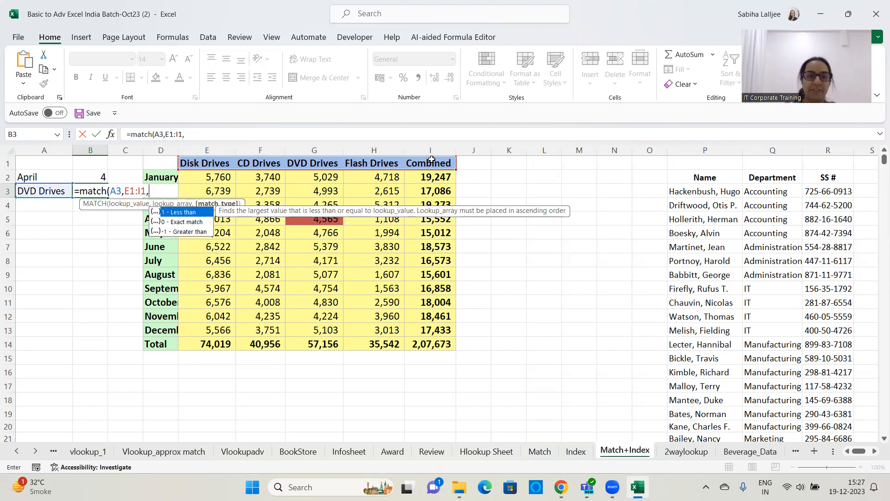
pyautogui.write('0')
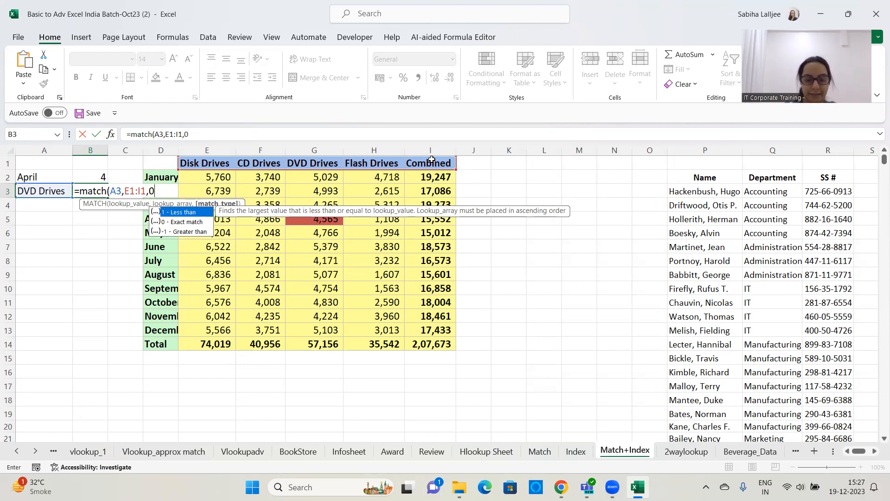
pyautogui.write(')')
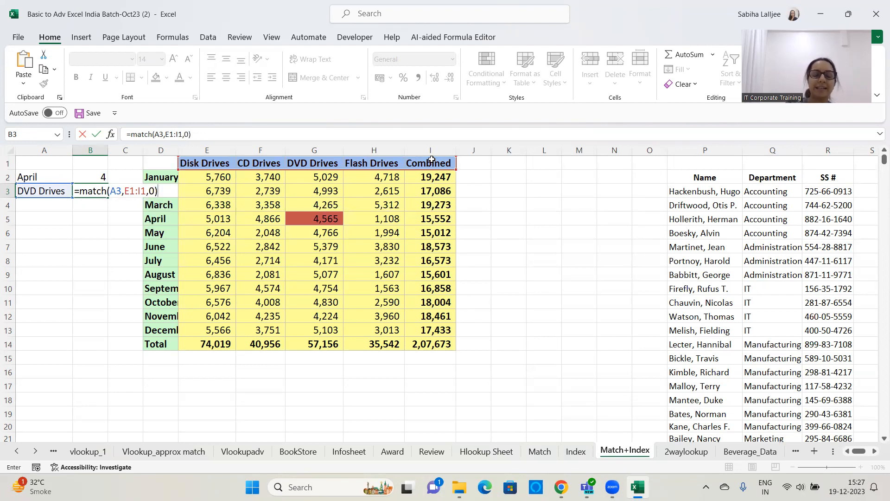
pyautogui.press('Return')
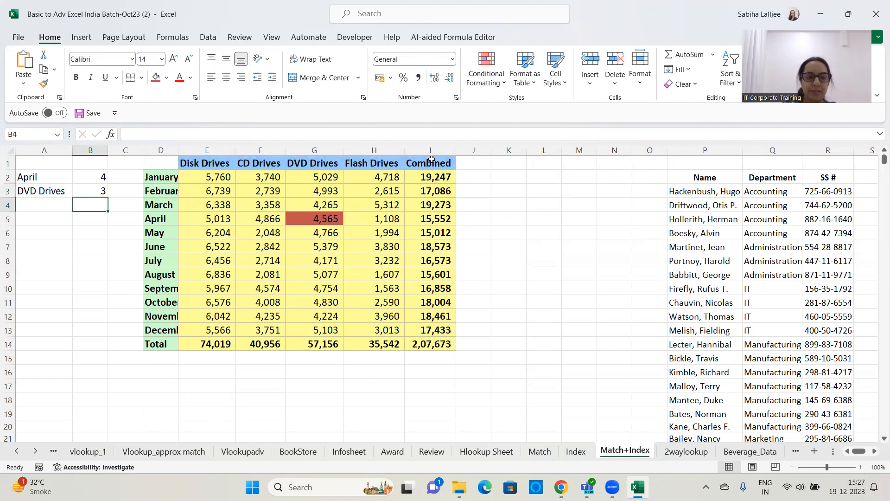
pyautogui.click(89, 191)
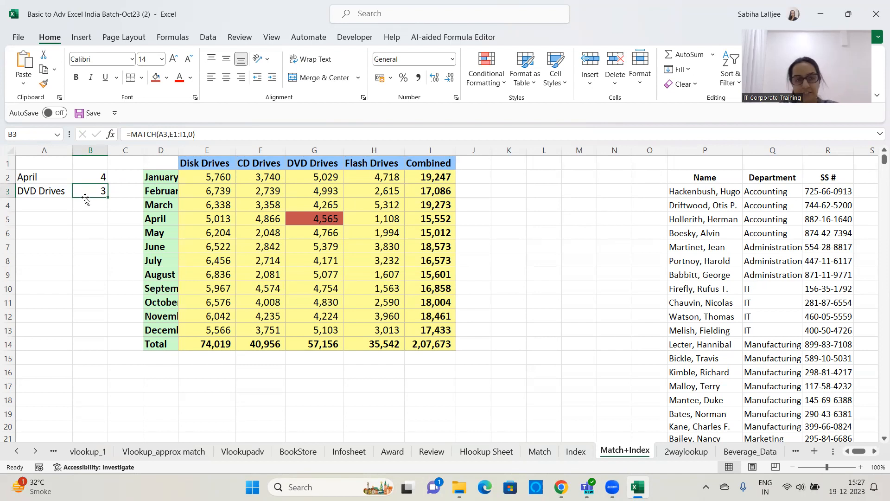
# - Label cell A5 as "Production" for the lookup result
pyautogui.click(92, 231)
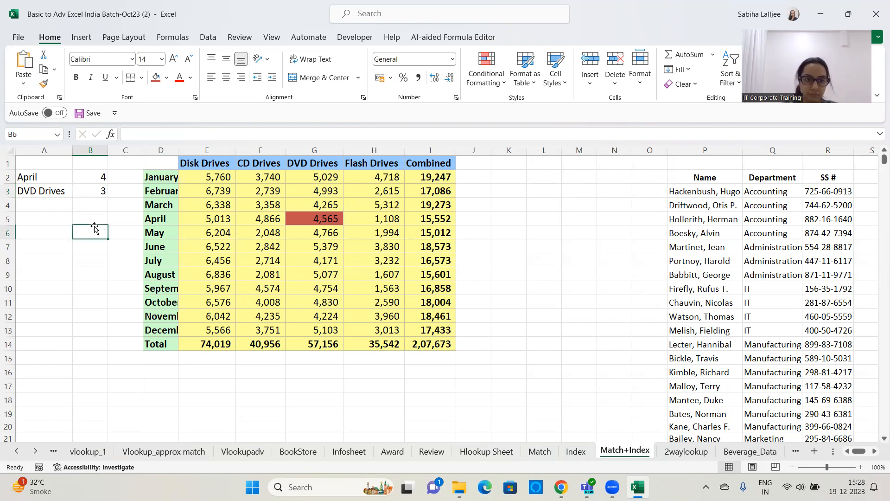
pyautogui.click(61, 219)
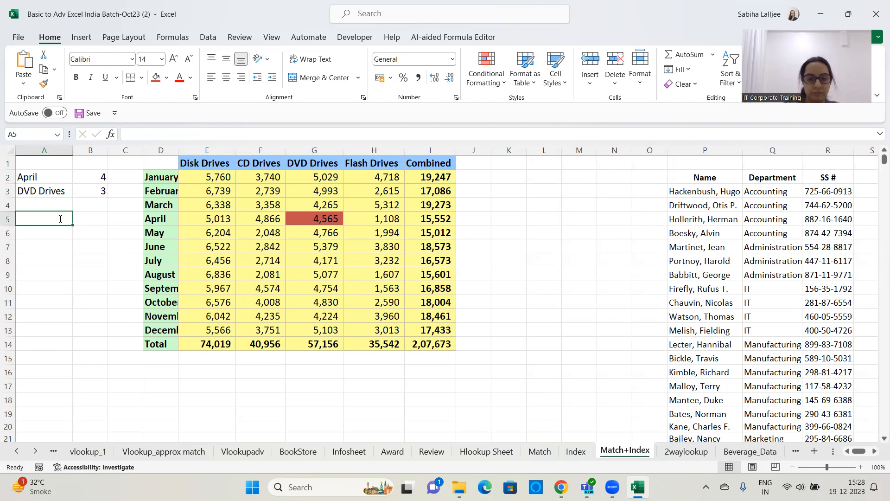
pyautogui.write('Production')
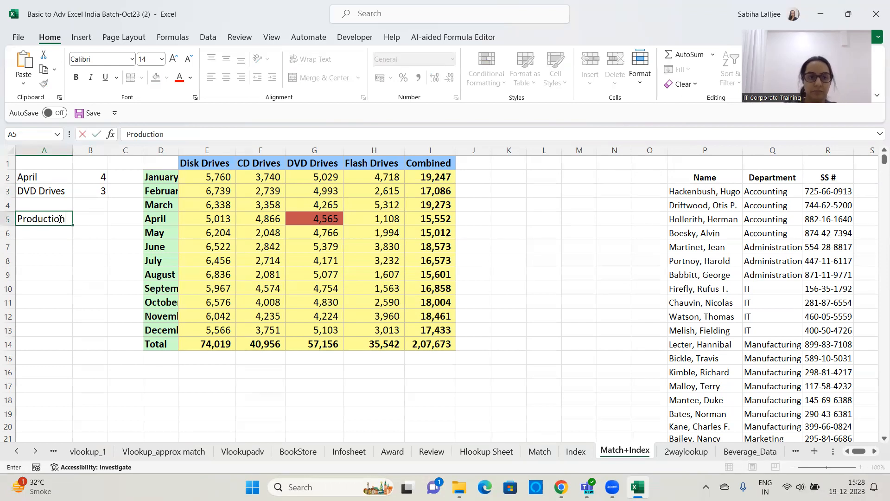
pyautogui.press('Tab')
# - Select the complete MATCH formula text in B2 and in B3 in turn, switching to another window after each and returning to the sheet
pyautogui.click(96, 177)
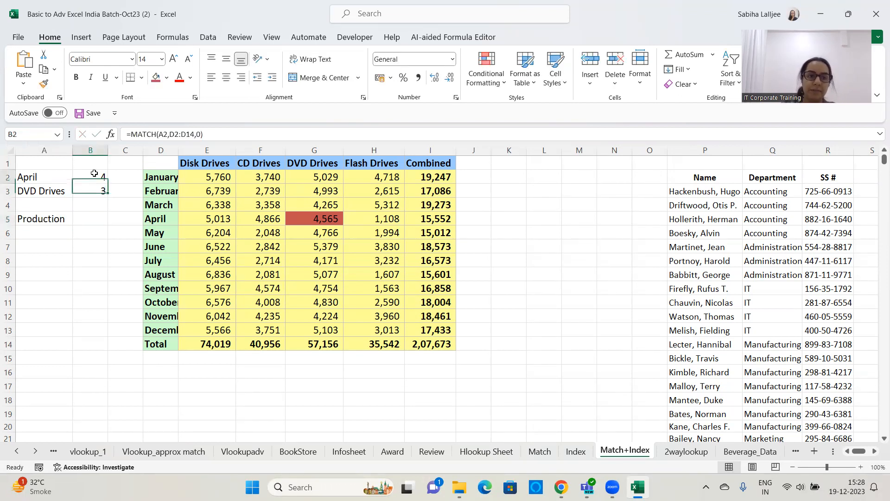
pyautogui.moveTo(220, 134); pyautogui.dragTo(89, 116)
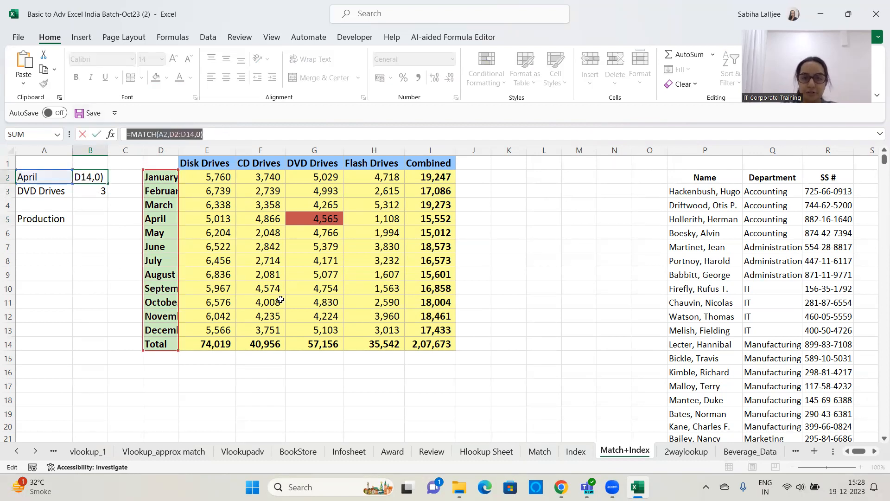
pyautogui.hotkey('alt', 'Tab')
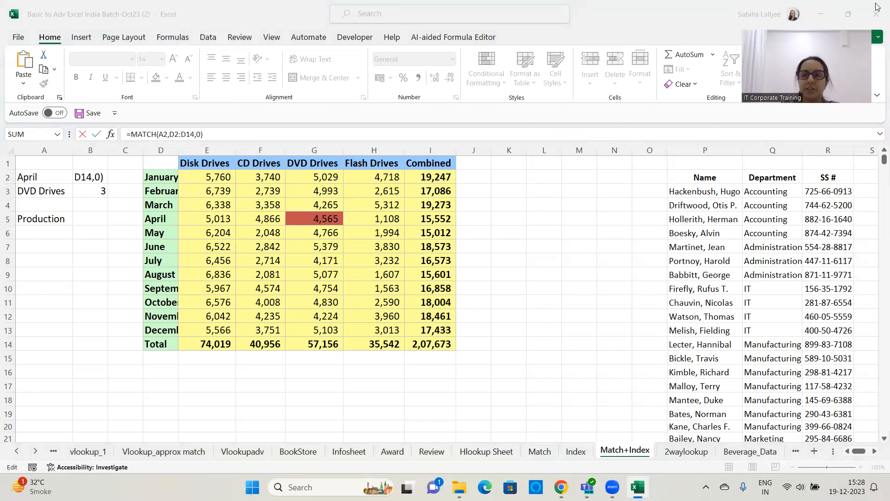
pyautogui.hotkey('alt', 'Tab')
pyautogui.click(95, 192)
pyautogui.press('Escape')
pyautogui.click(95, 193)
pyautogui.moveTo(247, 138); pyautogui.dragTo(118, 135)
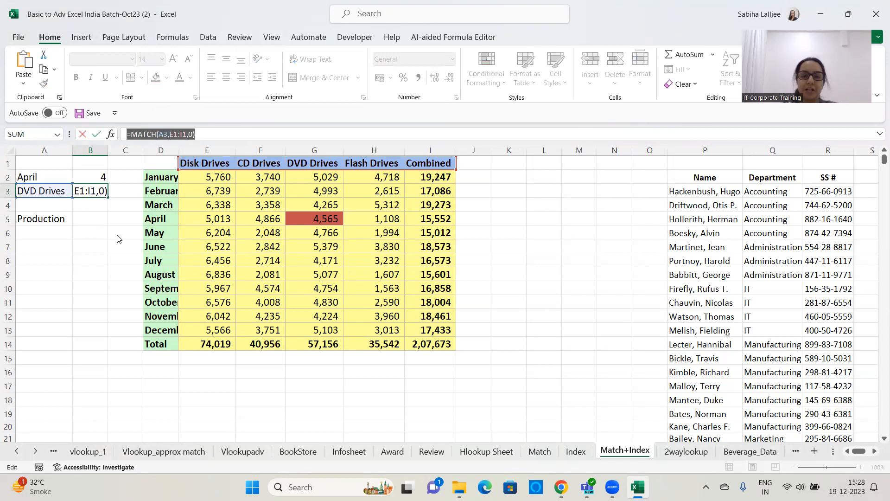
pyautogui.click(700, 94)
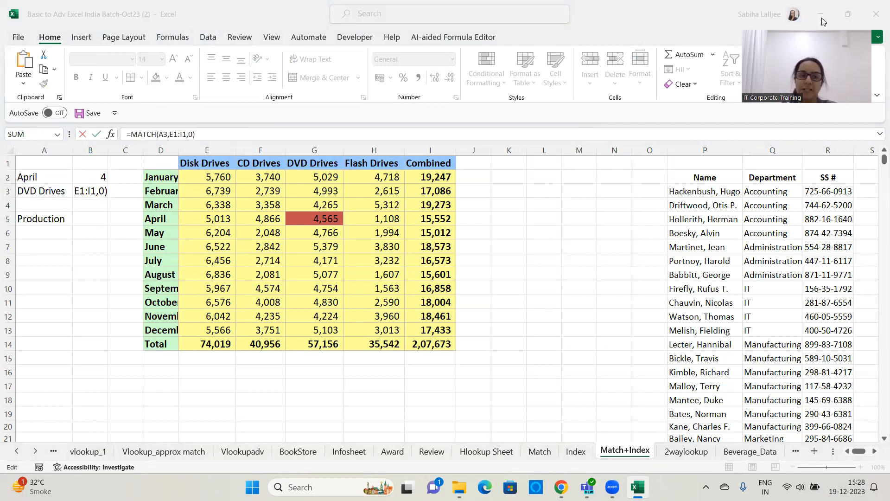
pyautogui.click(94, 284)
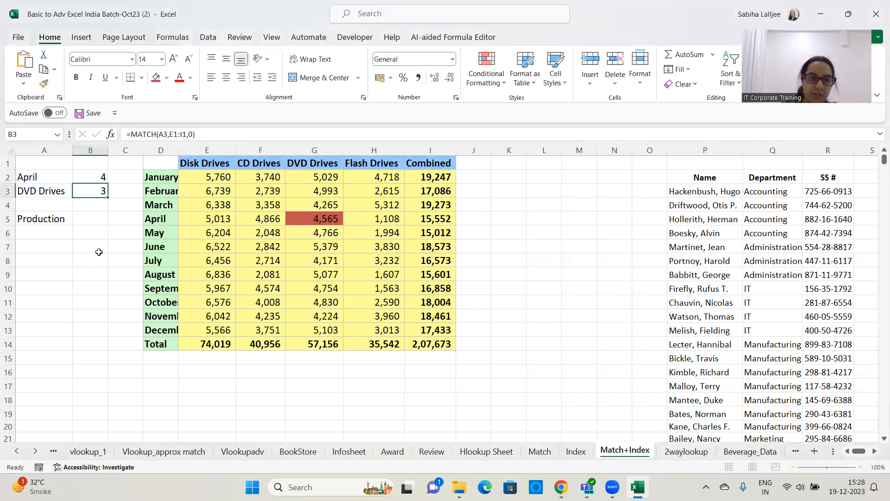
# - Trace April's row from D5 across to the DVD Drives column to locate the target production cell G5
pyautogui.click(88, 222)
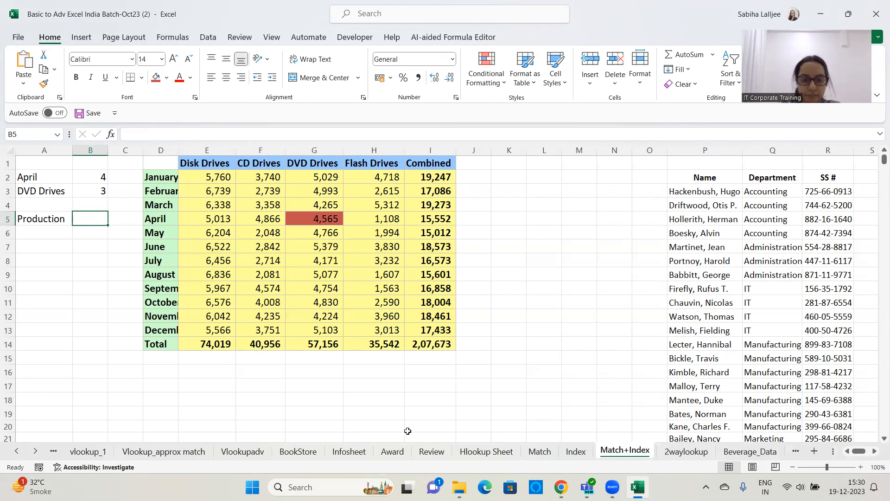
pyautogui.click(880, 35)
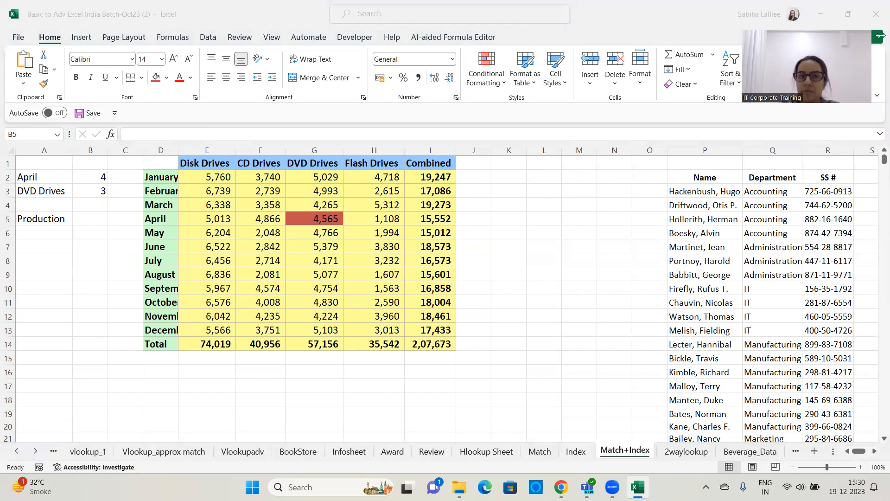
pyautogui.click(106, 219)
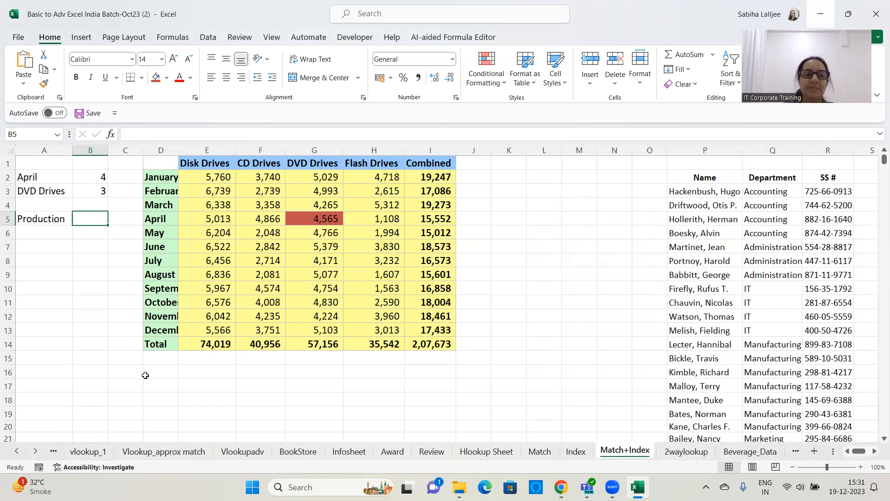
pyautogui.moveTo(162, 220); pyautogui.dragTo(345, 218)
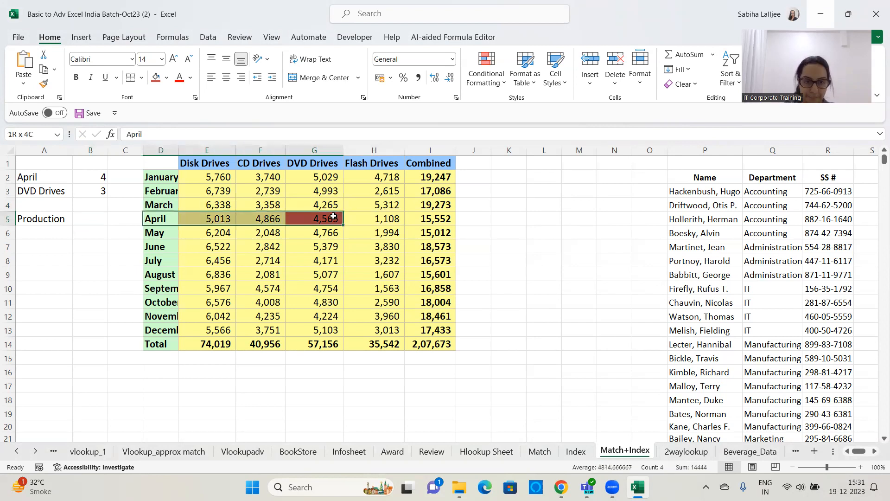
pyautogui.click(323, 155)
pyautogui.click(307, 214)
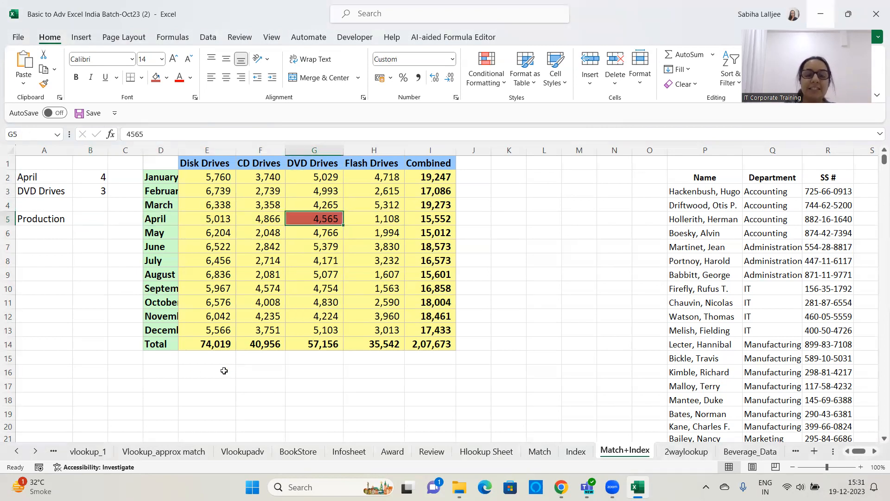
# - Enter =INDEX(E2:I14,B2,B3) in B5 to return April's DVD Drives production, and check the formula
pyautogui.click(95, 218)
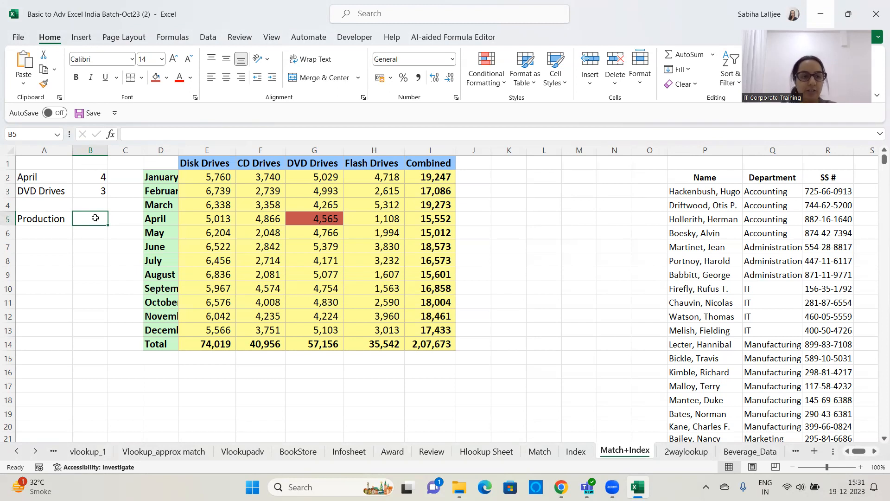
pyautogui.write('=')
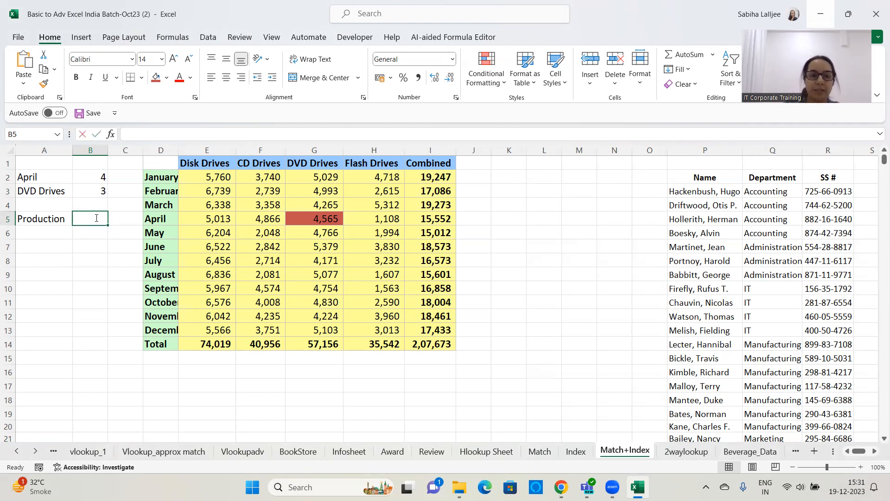
pyautogui.write('i')
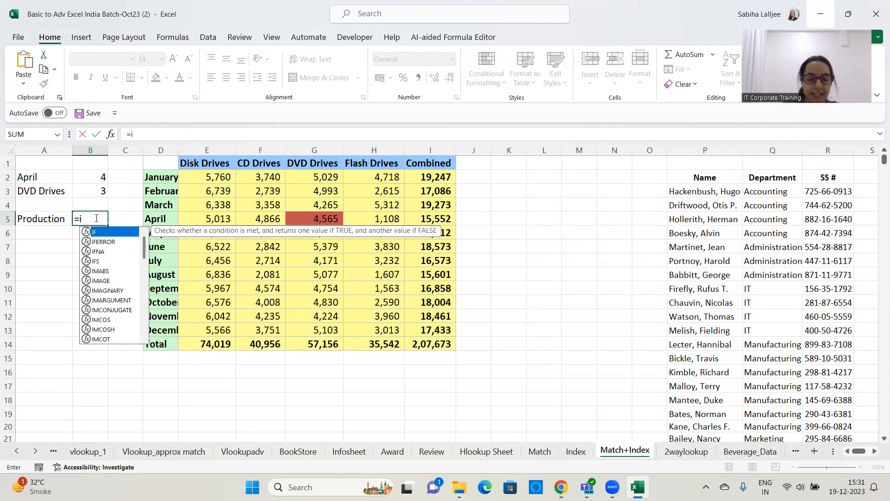
pyautogui.write('ndex(')
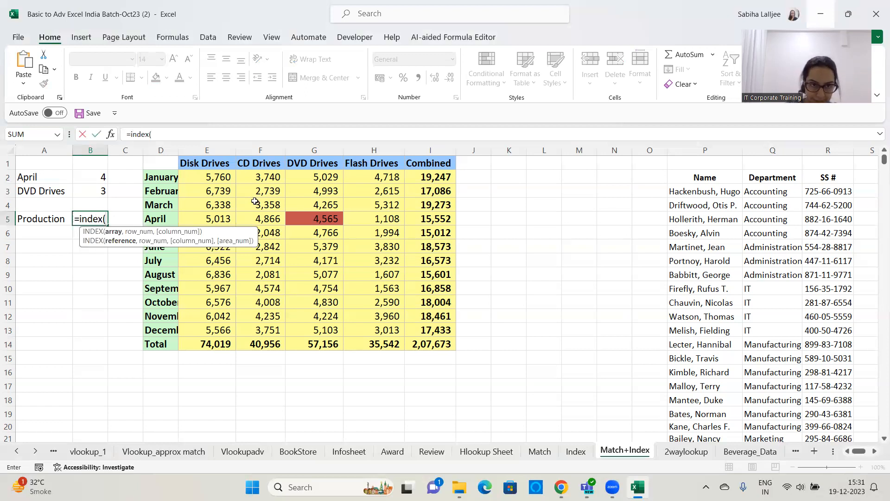
pyautogui.moveTo(214, 178); pyautogui.dragTo(413, 340)
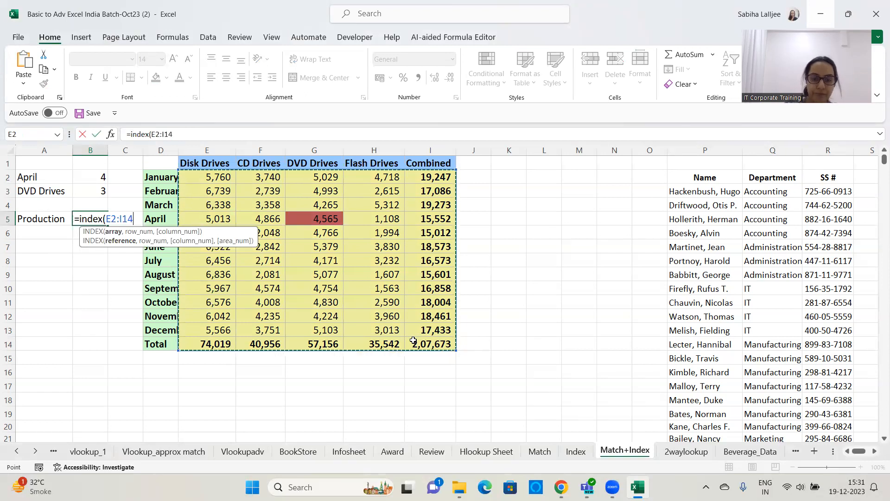
pyautogui.write(',')
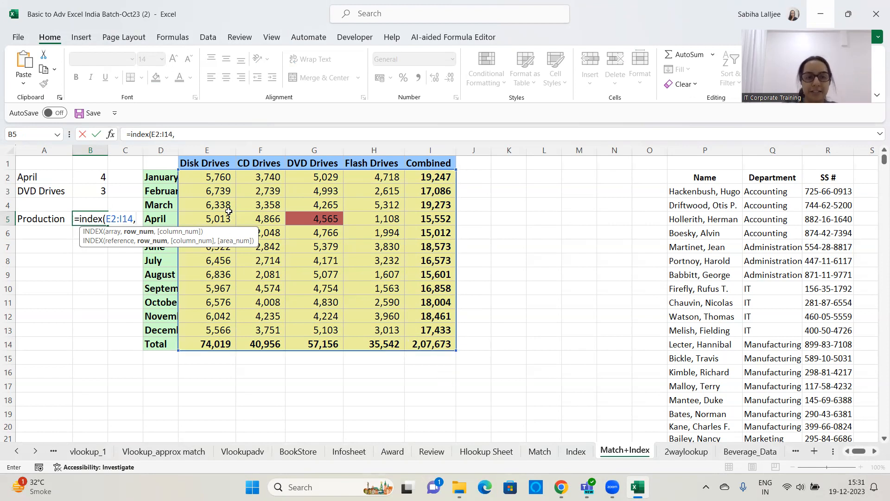
pyautogui.click(97, 179)
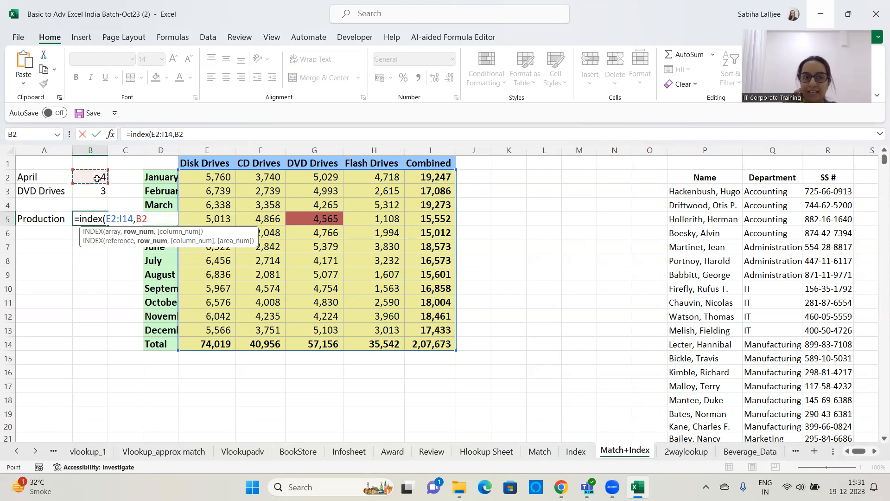
pyautogui.write(',')
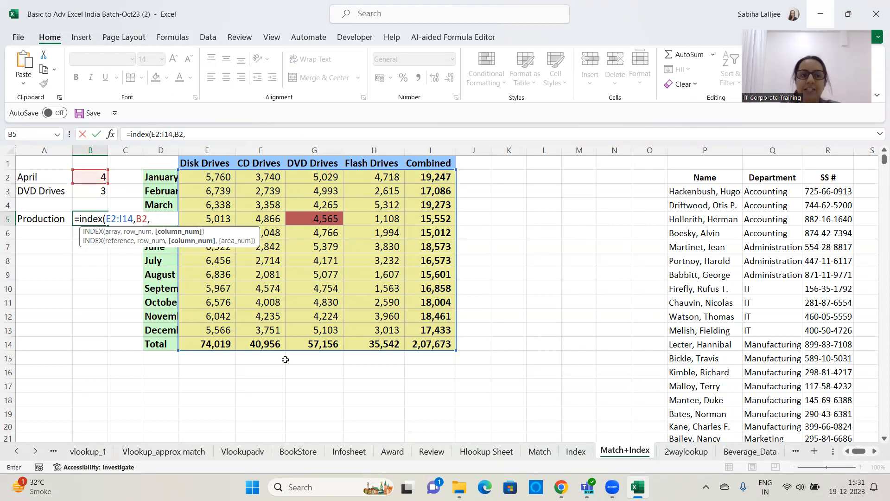
pyautogui.click(87, 189)
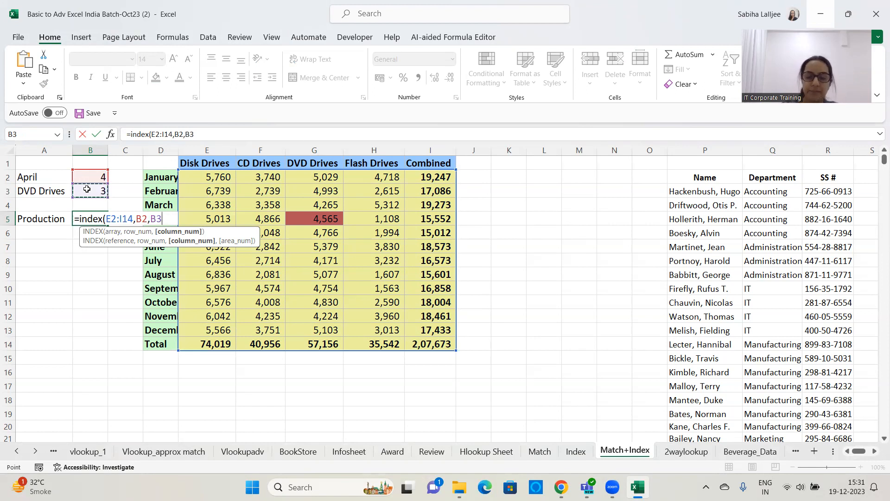
pyautogui.press('Return')
pyautogui.click(86, 219)
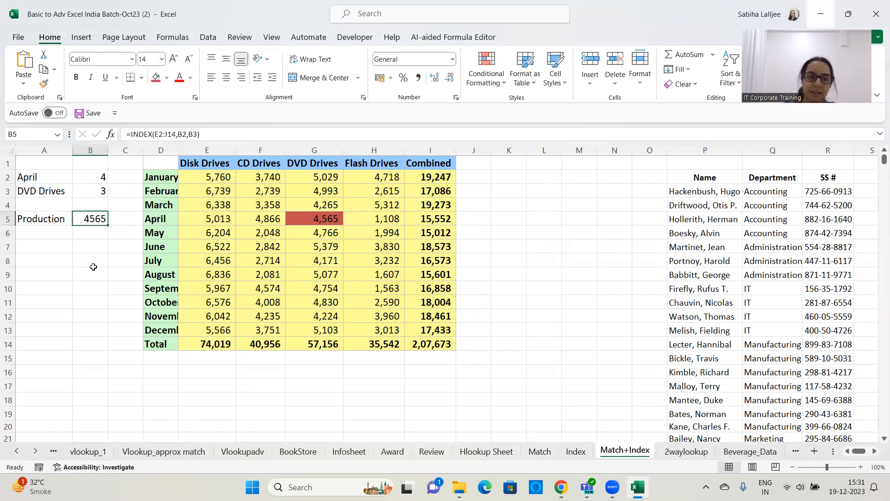
# - Apply a red font colour to the production result in B5
pyautogui.click(179, 77)
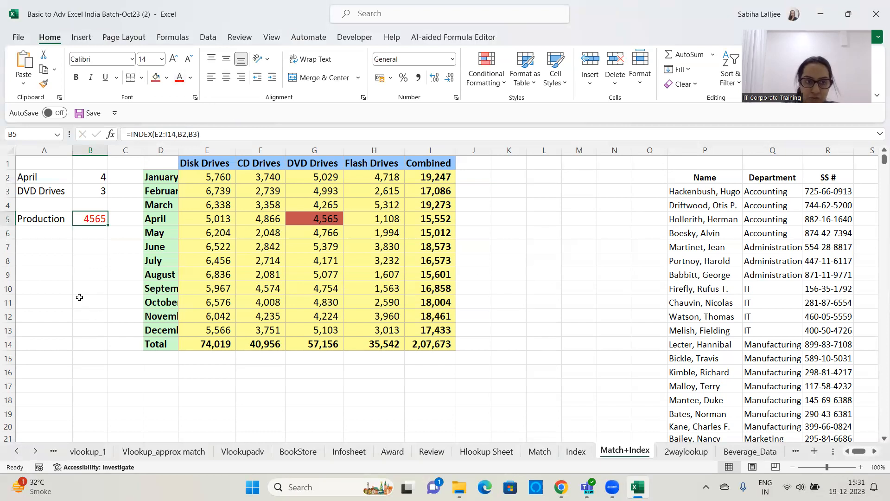
pyautogui.click(79, 239)
pyautogui.click(82, 222)
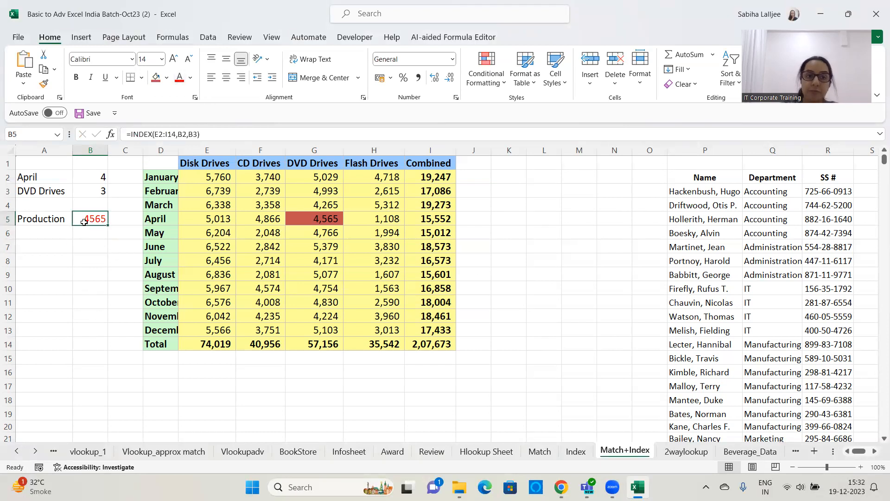
pyautogui.click(124, 214)
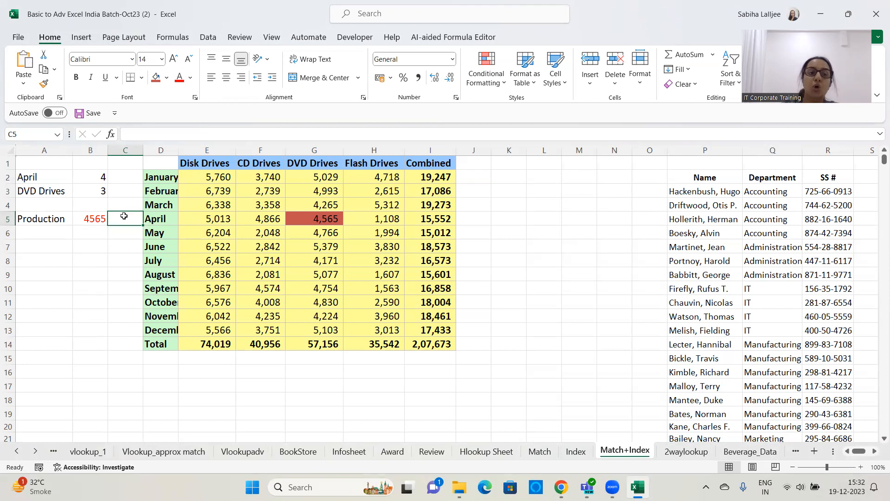
pyautogui.click(103, 246)
pyautogui.click(31, 189)
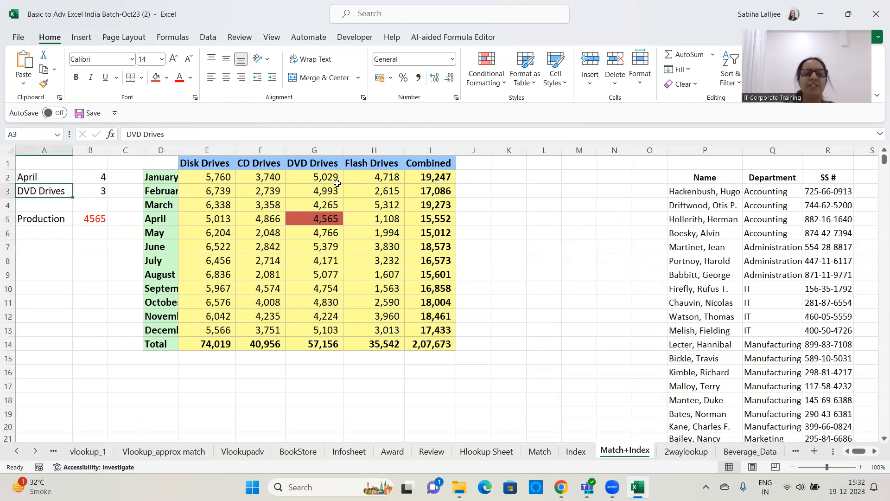
# - Enter =INDEX(G1:G14,B2) in B7 to look up April's production from the DVD Drives column alone, and check the formula
pyautogui.click(87, 247)
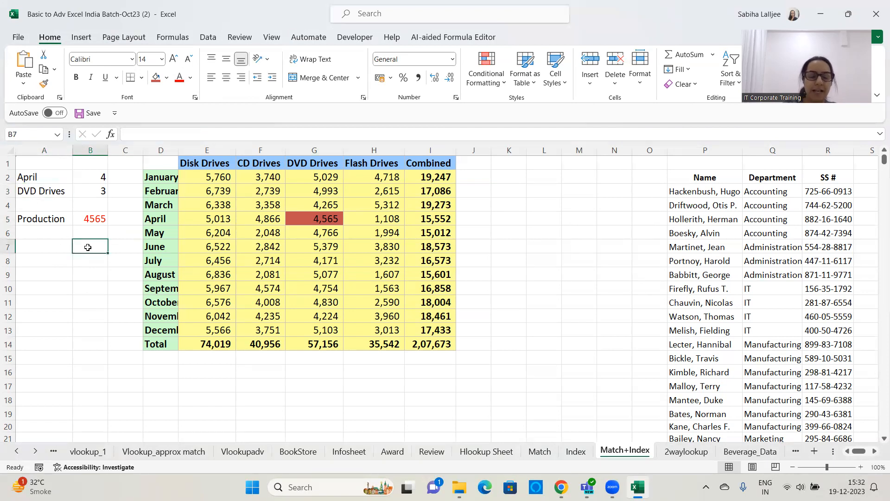
pyautogui.write('=in')
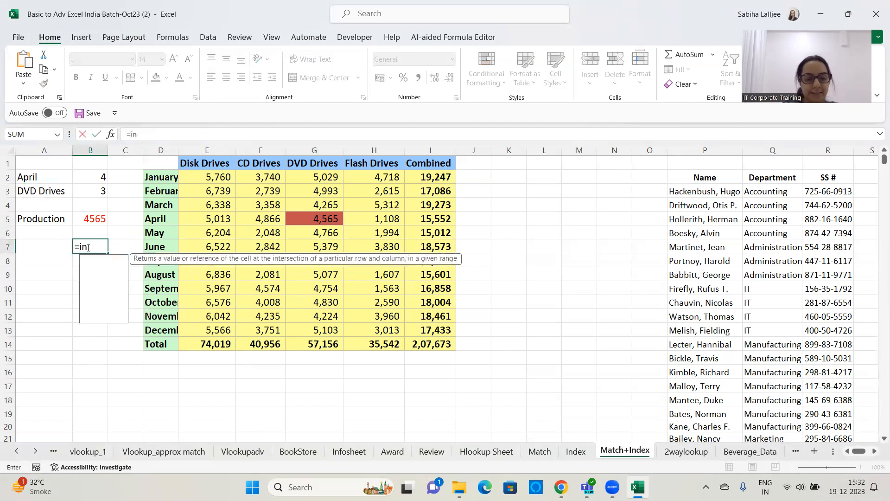
pyautogui.write('dex(')
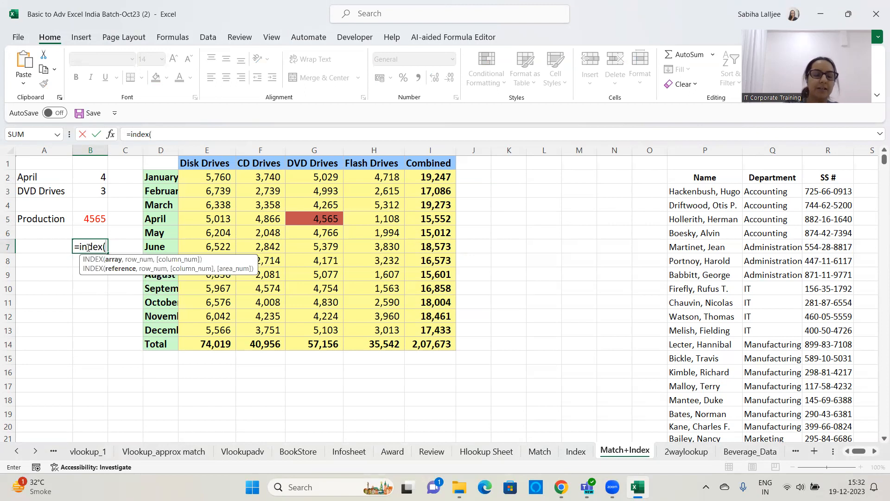
pyautogui.moveTo(317, 165); pyautogui.dragTo(322, 346)
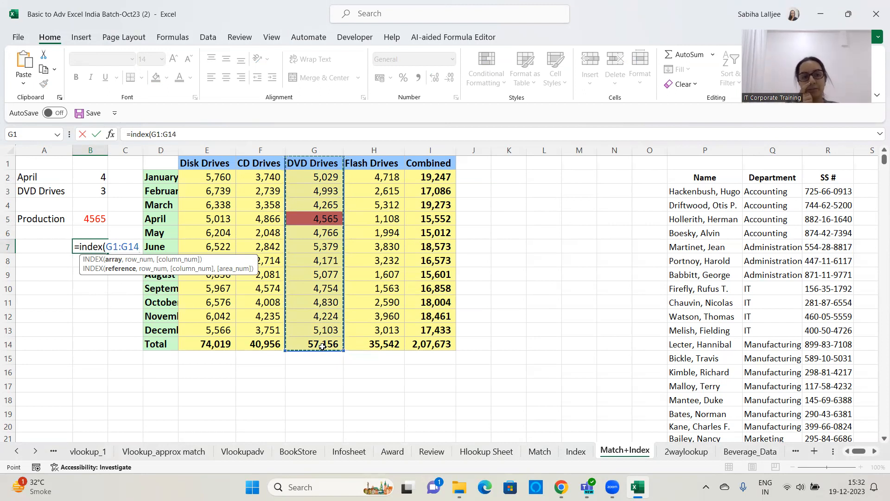
pyautogui.write(',')
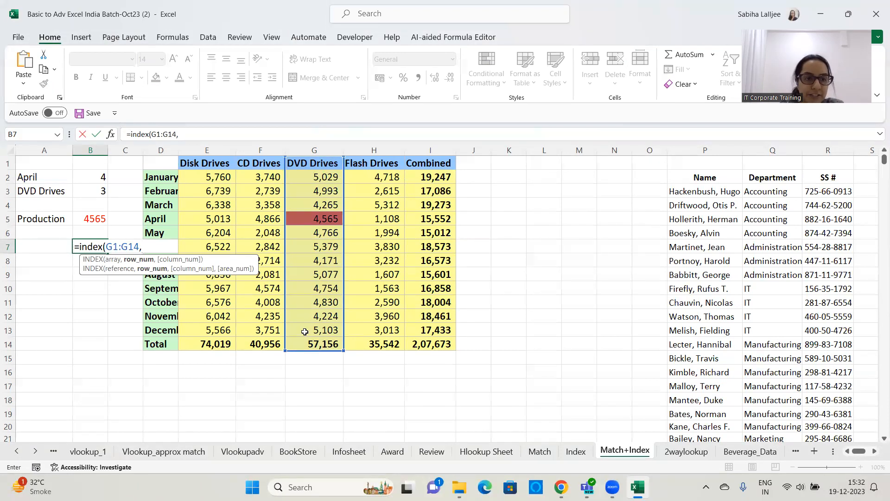
pyautogui.click(86, 181)
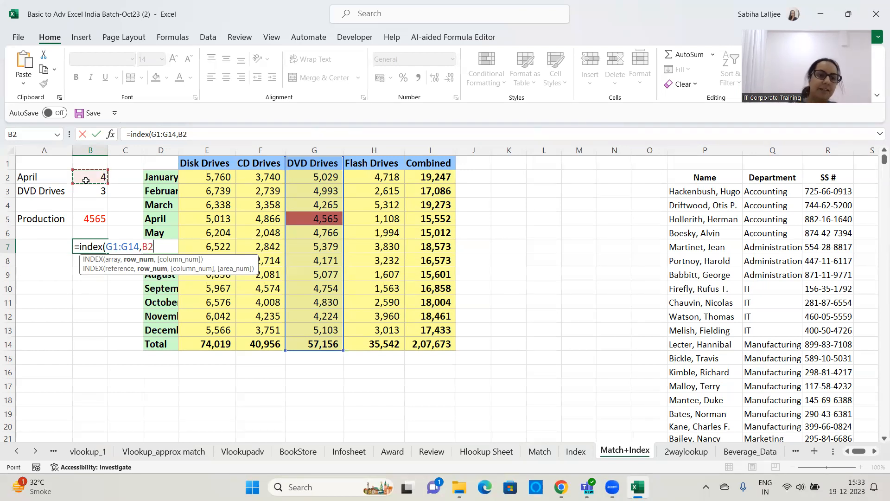
pyautogui.write(')')
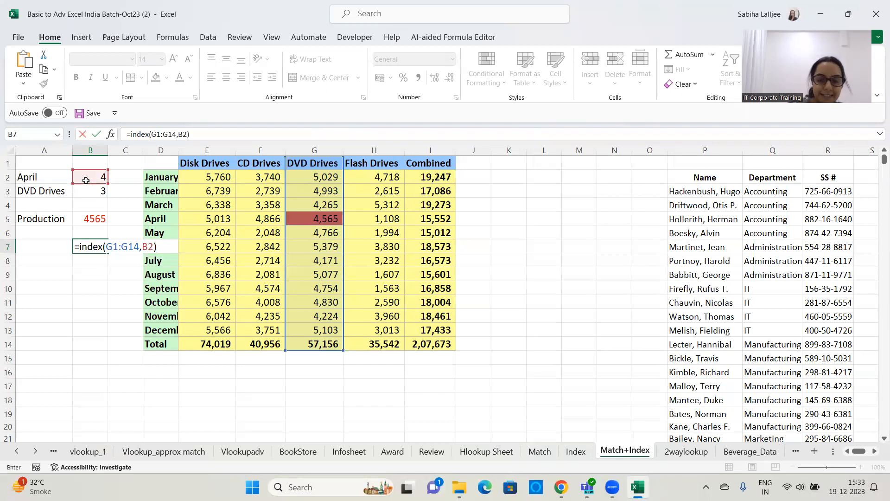
pyautogui.press('Return')
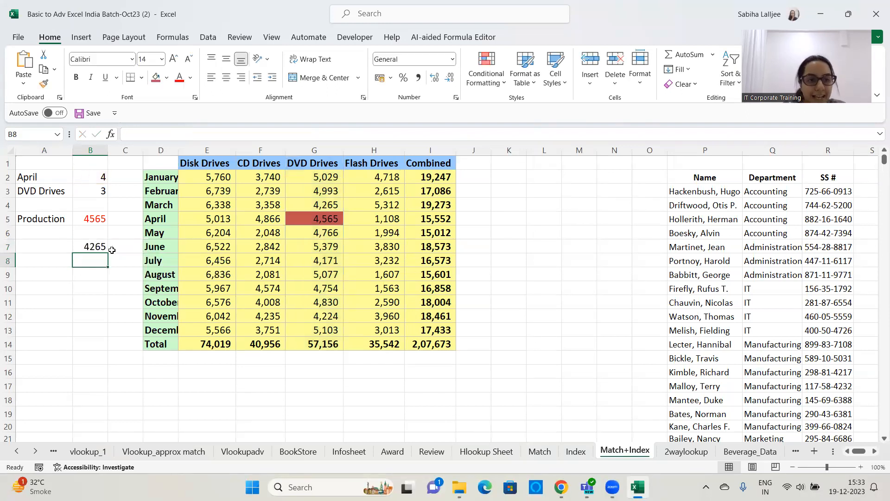
pyautogui.click(88, 245)
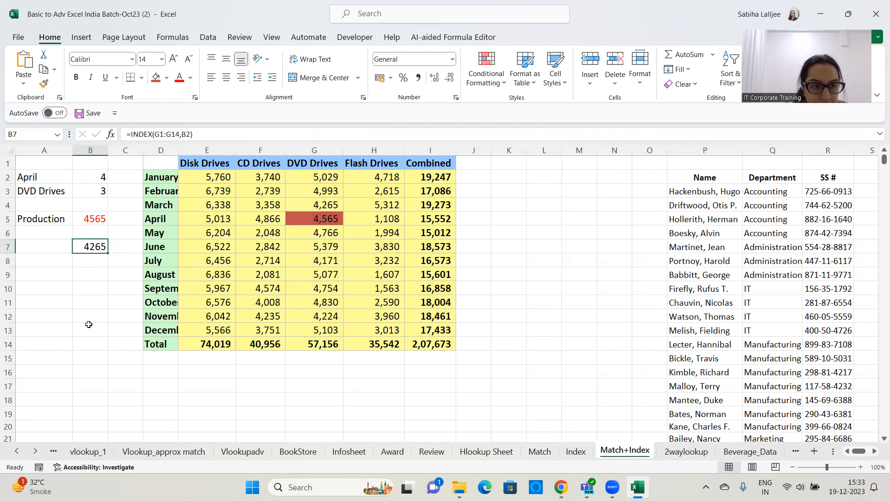
# - Change the B7 formula to =INDEX(G2:G14,B2) so the lookup range excludes the DVD Drives heading, and check it
pyautogui.click(201, 133)
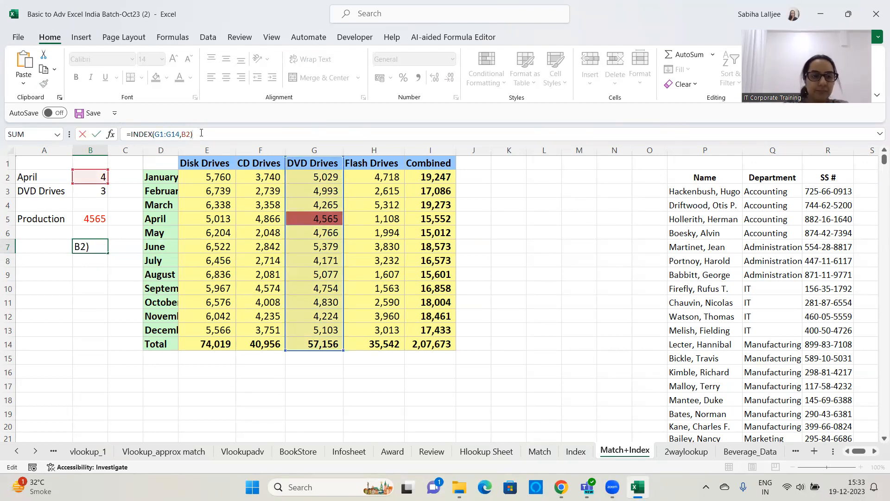
pyautogui.press('Escape')
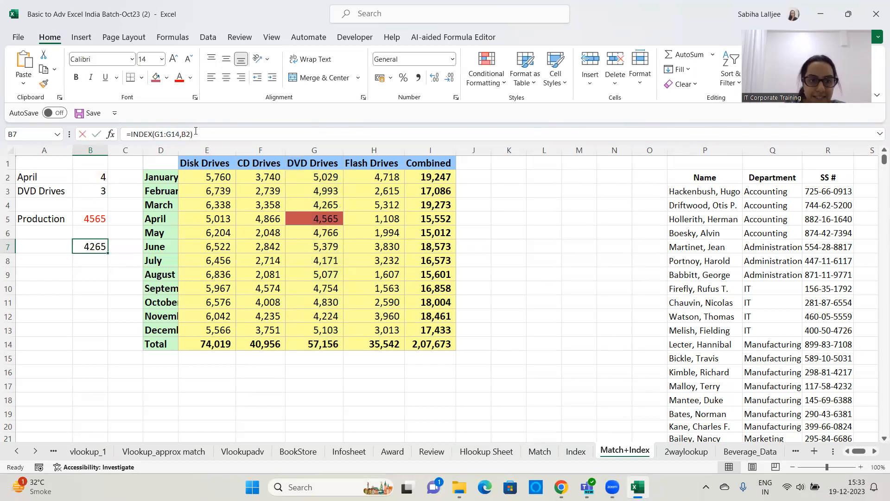
pyautogui.click(195, 133)
pyautogui.press('BackSpace')
pyautogui.press('BackSpace')
pyautogui.press('BackSpace')
pyautogui.press('BackSpace')
pyautogui.press('BackSpace')
pyautogui.press('BackSpace')
pyautogui.press('BackSpace')
pyautogui.press('BackSpace')
pyautogui.press('BackSpace')
pyautogui.press('BackSpace')
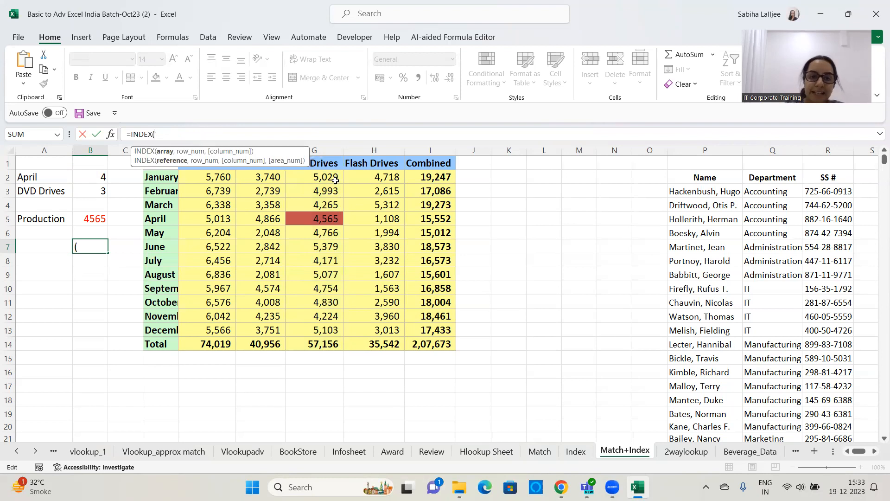
pyautogui.moveTo(330, 179); pyautogui.dragTo(321, 344)
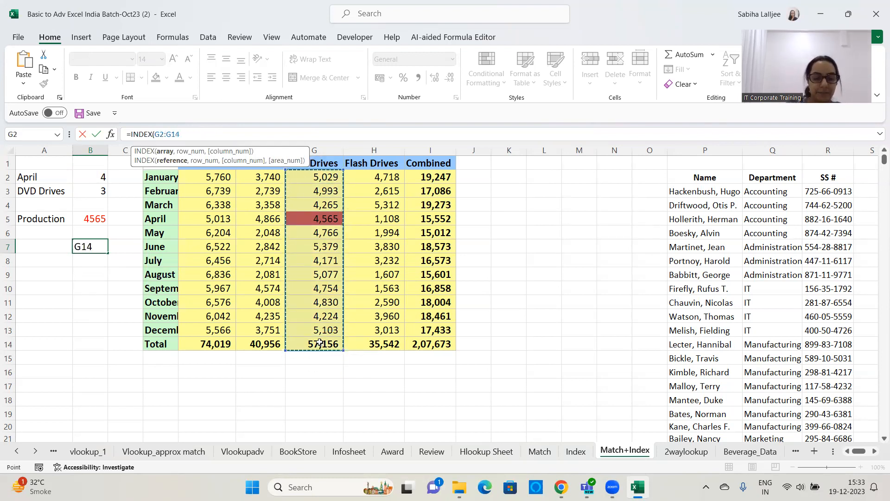
pyautogui.write(',')
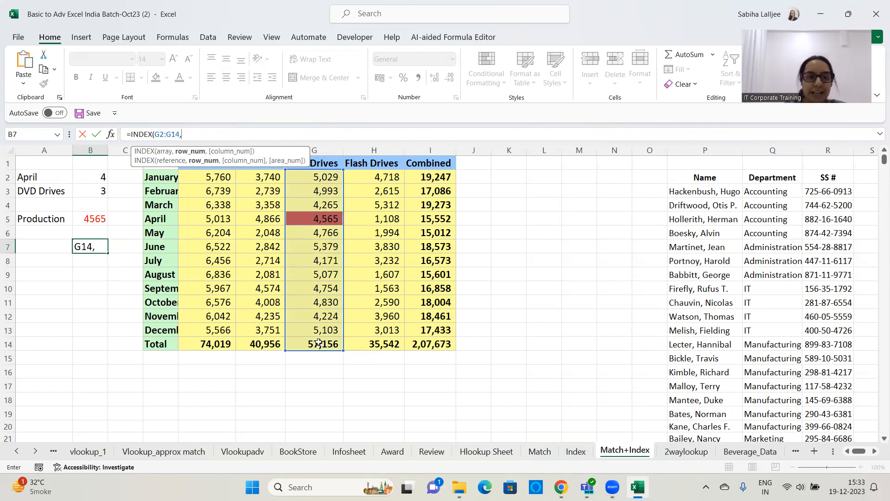
pyautogui.click(99, 178)
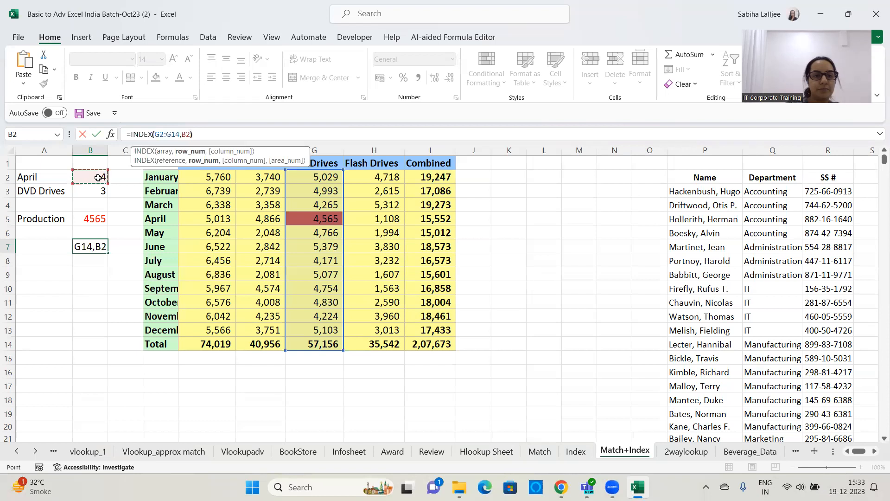
pyautogui.write(')')
pyautogui.press('Return')
pyautogui.click(82, 248)
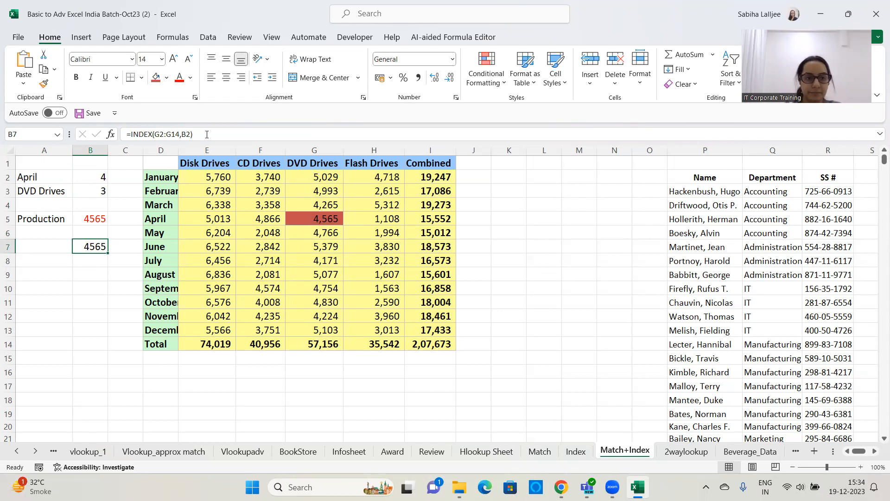
# - Examine the INDEX formulas in B7 and B5 to compare the single-column lookup with the full-table lookup
pyautogui.moveTo(207, 134); pyautogui.dragTo(115, 121)
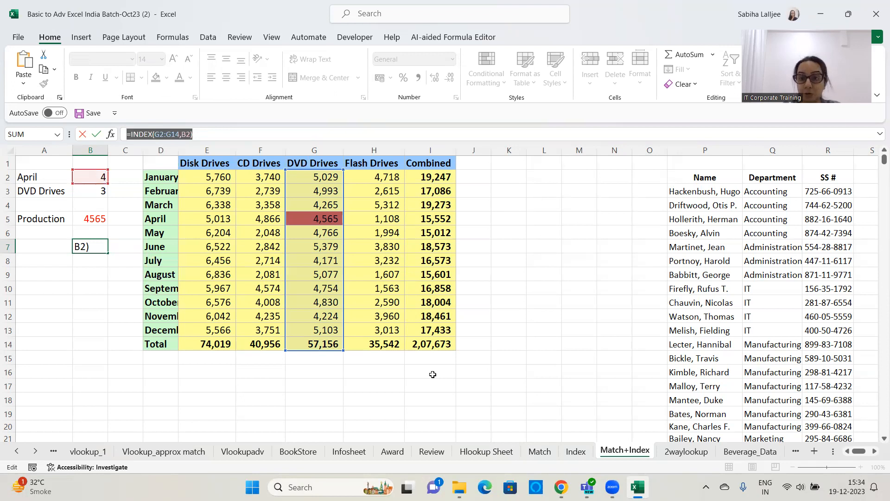
pyautogui.hotkey('alt', 'Tab')
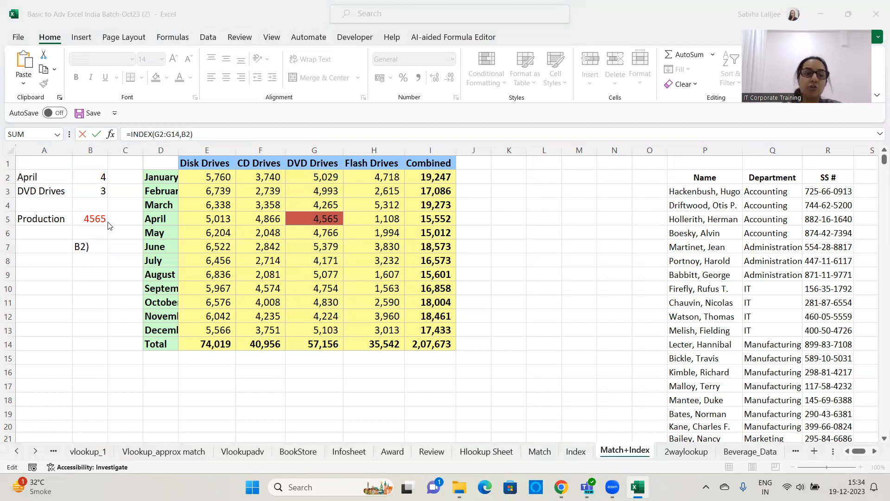
pyautogui.hotkey('alt', 'Tab')
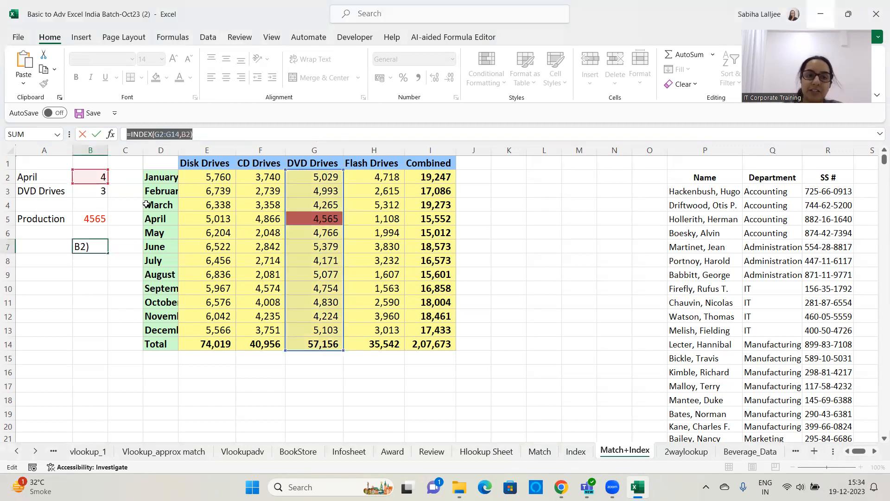
pyautogui.hotkey('ctrl', 'Return')
pyautogui.click(93, 218)
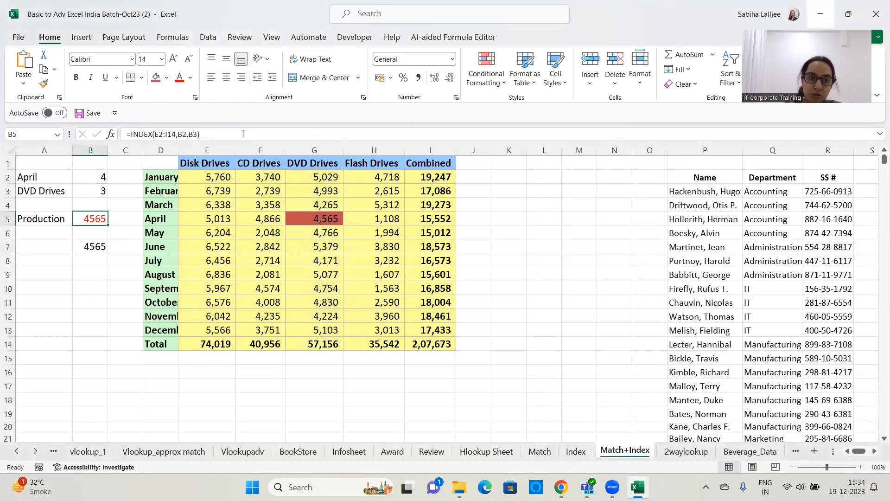
pyautogui.tripleClick(243, 134)
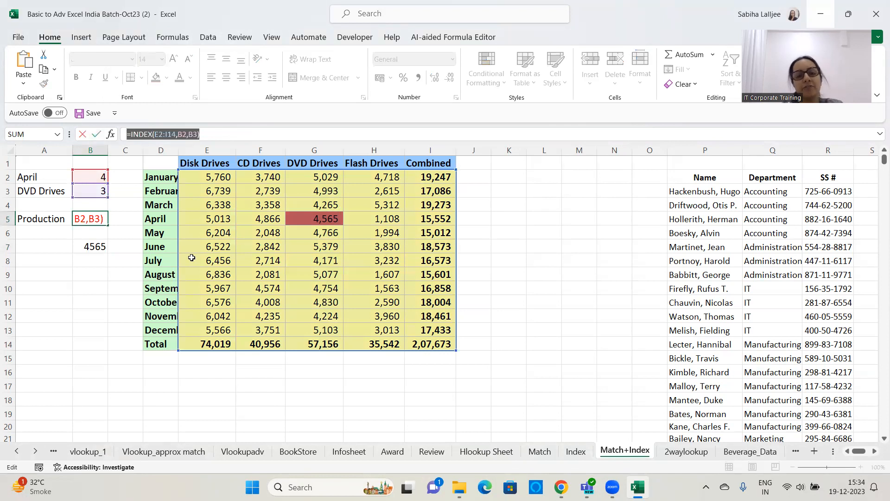
pyautogui.click(551, 268)
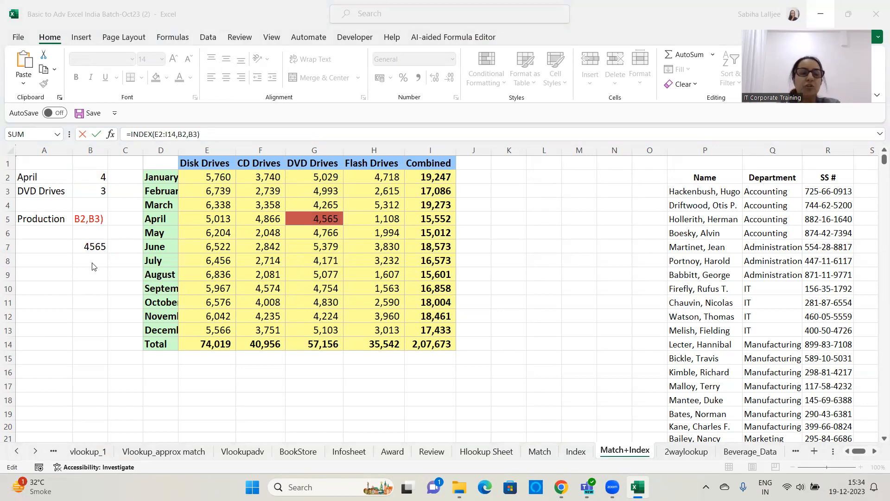
pyautogui.click(85, 334)
pyautogui.press('Escape')
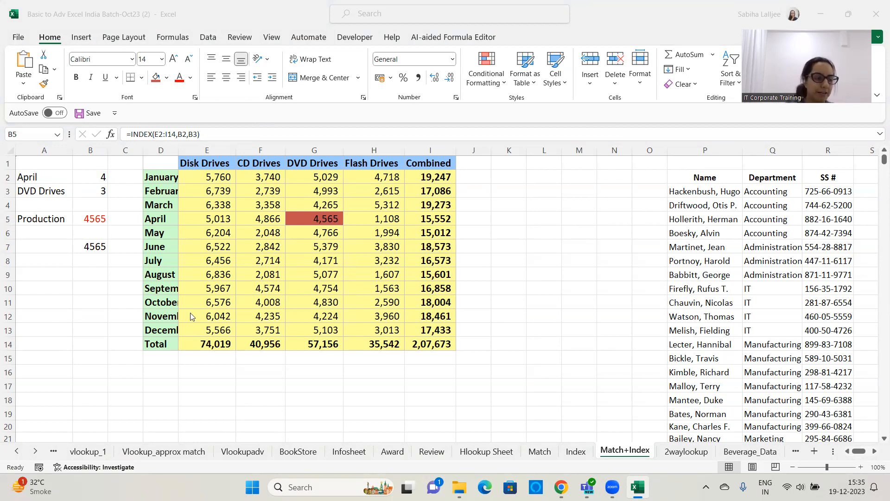
# - Enter the text match in B9 below the existing lookup results
pyautogui.click(28, 277)
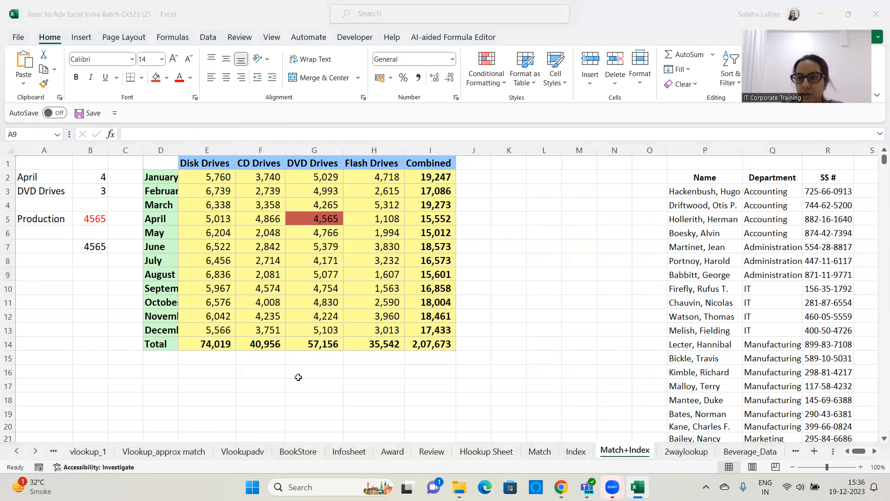
pyautogui.click(52, 276)
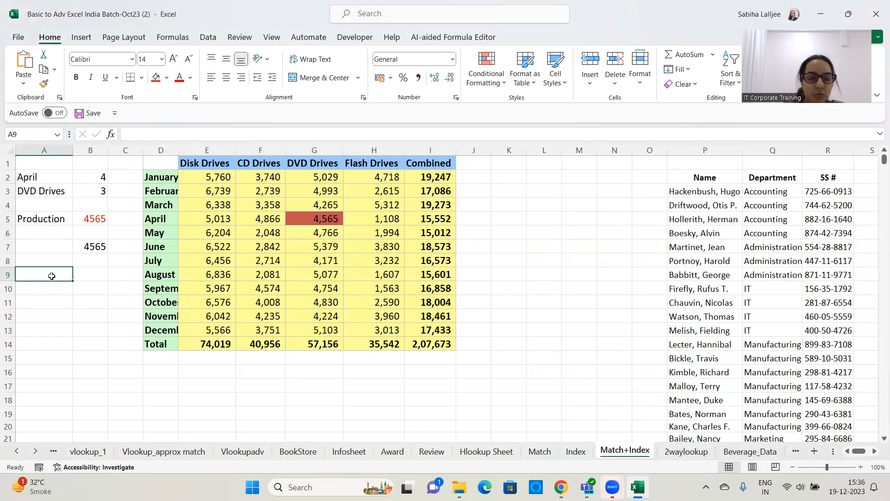
pyautogui.click(89, 274)
pyautogui.click(93, 263)
pyautogui.press('Down')
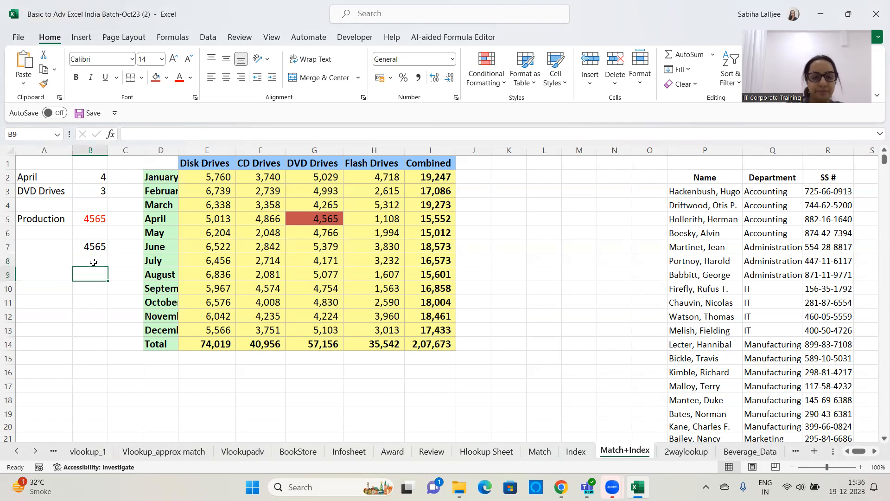
pyautogui.write('match')
pyautogui.press('Return')
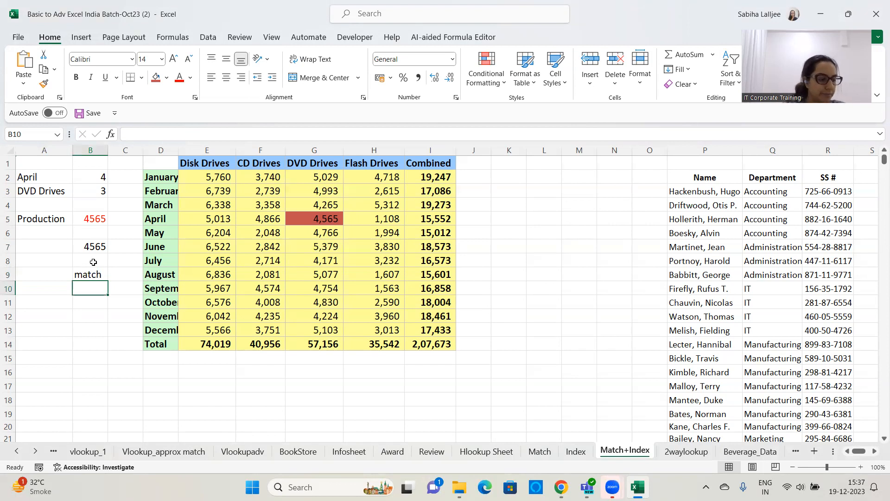
# - Add list data validation to A9 with the months in D2:D13 as its source, and choose March
pyautogui.click(50, 275)
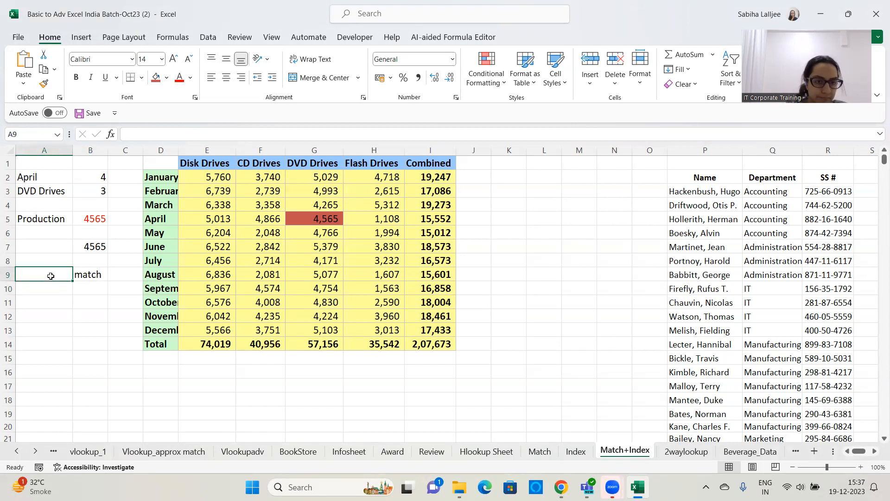
pyautogui.click(208, 37)
pyautogui.click(617, 84)
pyautogui.click(624, 101)
pyautogui.click(497, 138)
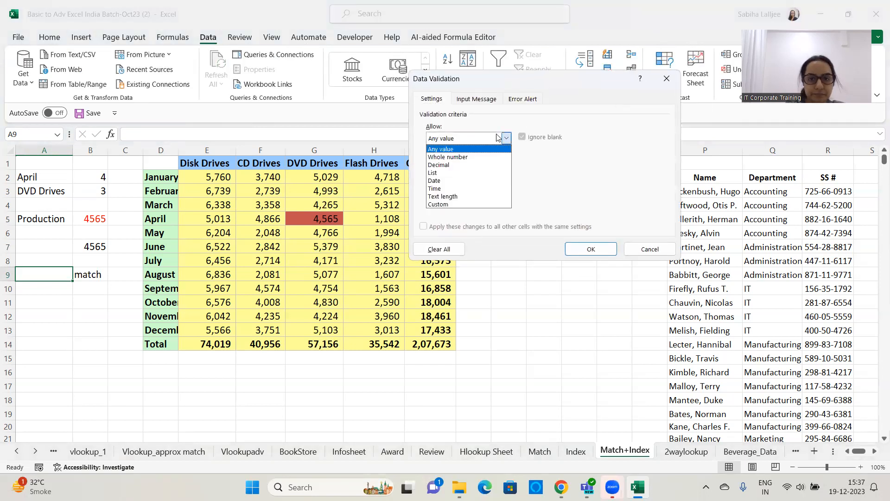
pyautogui.click(443, 173)
pyautogui.click(595, 186)
pyautogui.moveTo(162, 177); pyautogui.dragTo(160, 330)
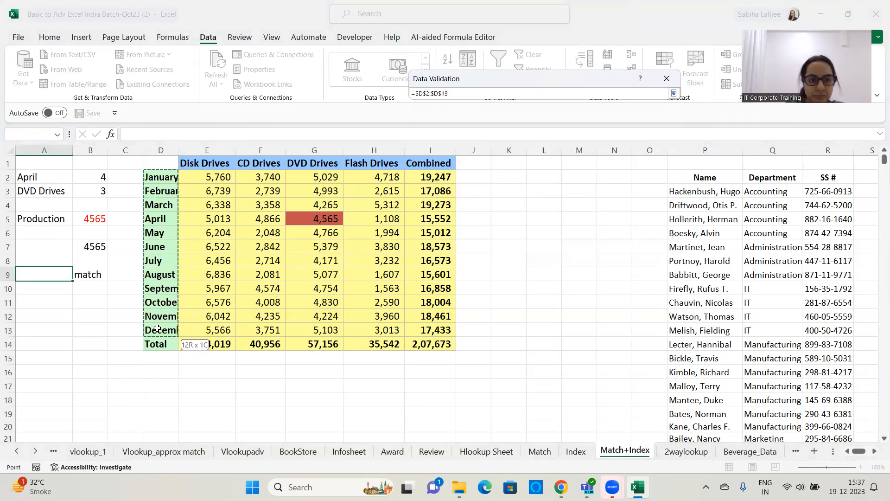
pyautogui.click(673, 94)
pyautogui.click(591, 249)
pyautogui.click(77, 275)
pyautogui.click(28, 306)
# - Add list data validation to A10 with the product headings in E1:I1 as its source, and choose DVD Drives
pyautogui.click(41, 290)
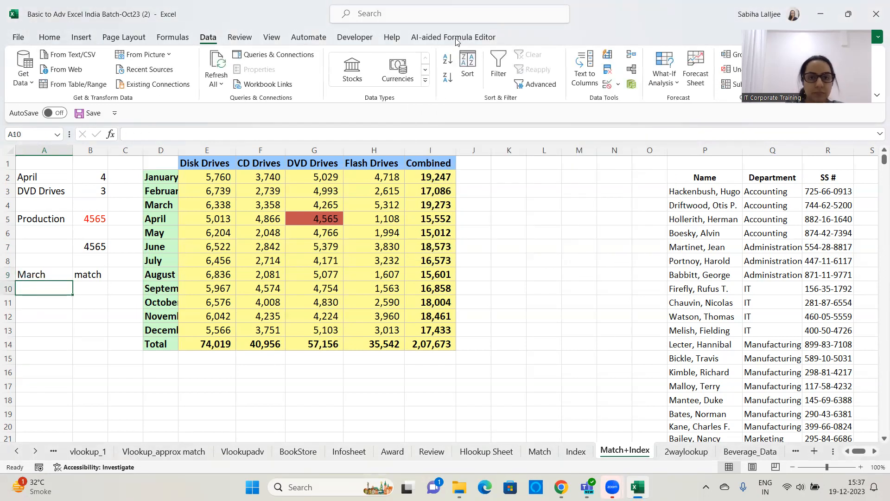
pyautogui.click(610, 86)
pyautogui.click(506, 138)
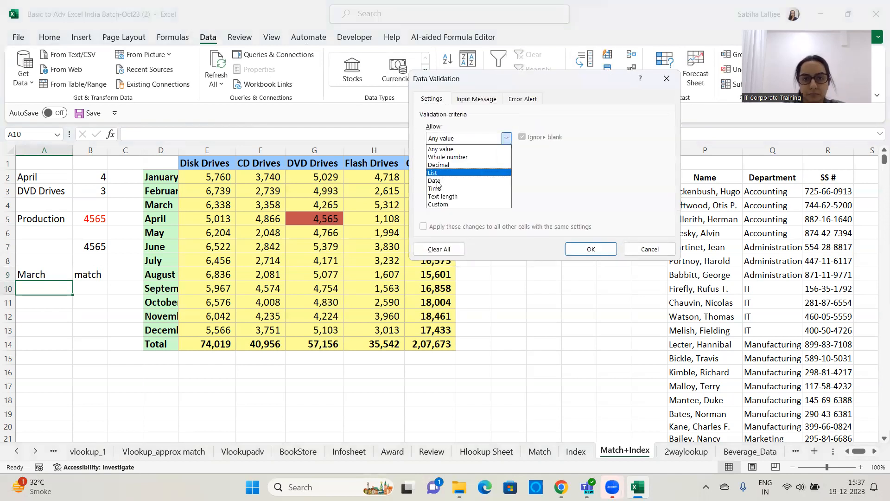
pyautogui.click(437, 180)
pyautogui.click(464, 139)
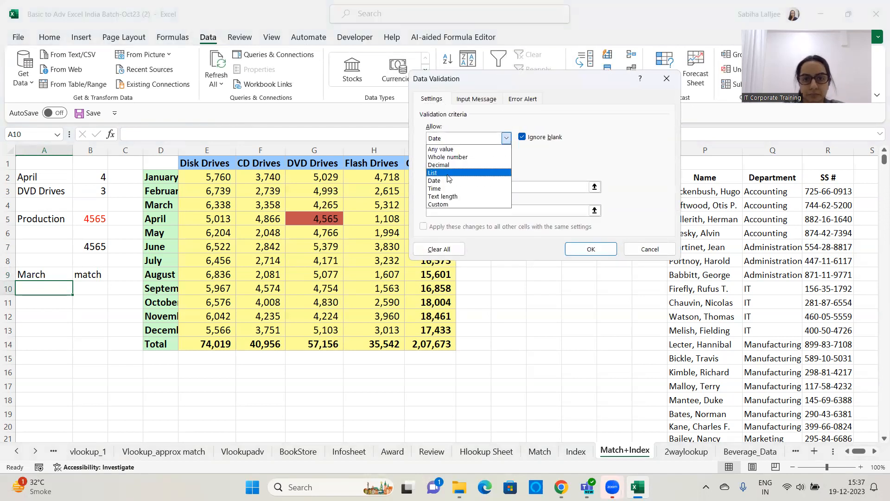
pyautogui.click(448, 173)
pyautogui.click(595, 187)
pyautogui.moveTo(188, 163); pyautogui.dragTo(259, 162)
pyautogui.moveTo(394, 156); pyautogui.dragTo(431, 163)
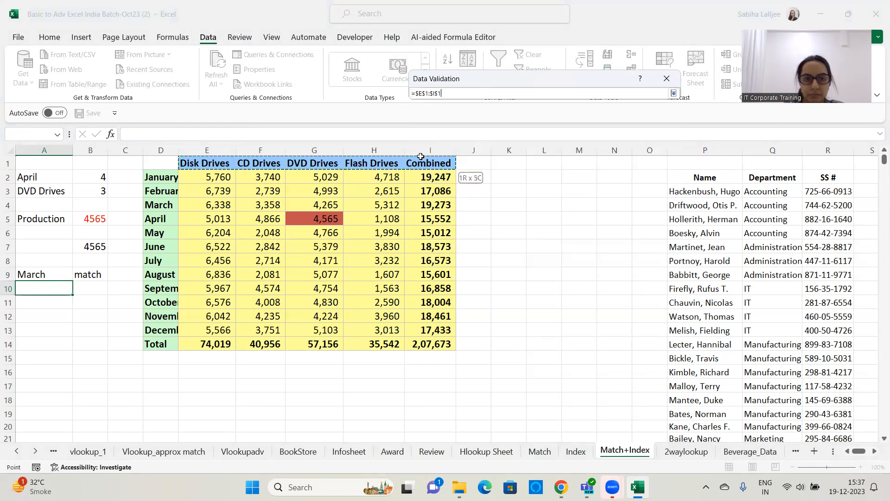
pyautogui.click(674, 94)
pyautogui.click(591, 249)
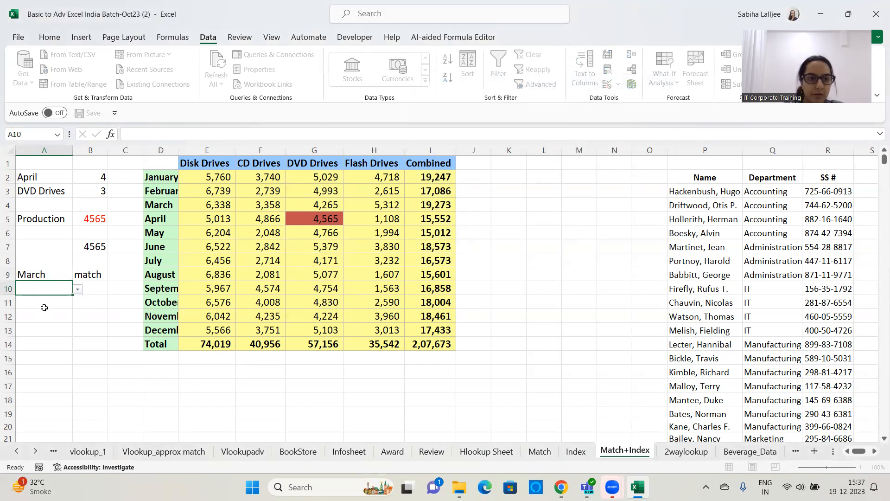
pyautogui.click(77, 290)
pyautogui.click(34, 319)
# - Replace the text in B9 with =MATCH(A9,D2:D13,0) to find the chosen month's row position
pyautogui.click(91, 274)
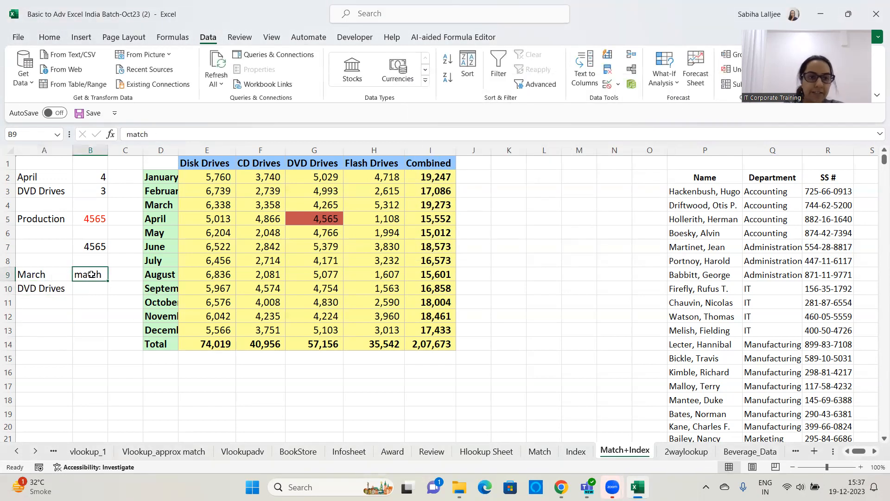
pyautogui.press('Delete')
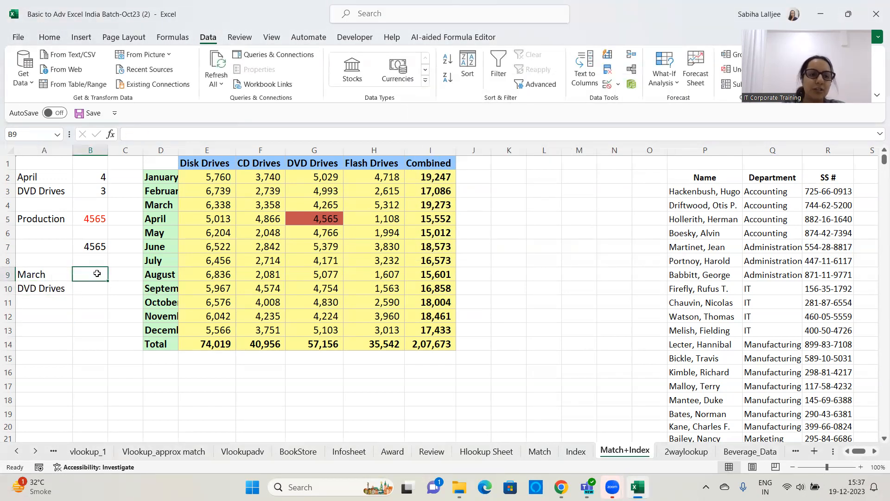
pyautogui.click(56, 275)
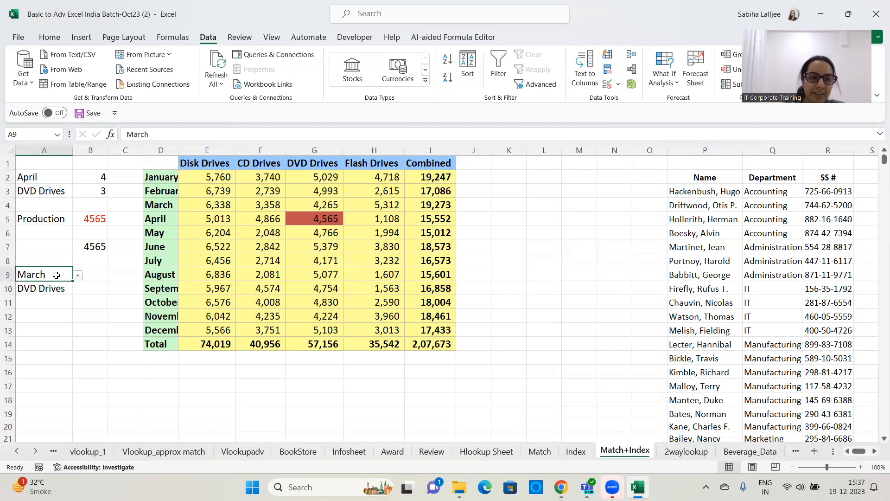
pyautogui.click(93, 275)
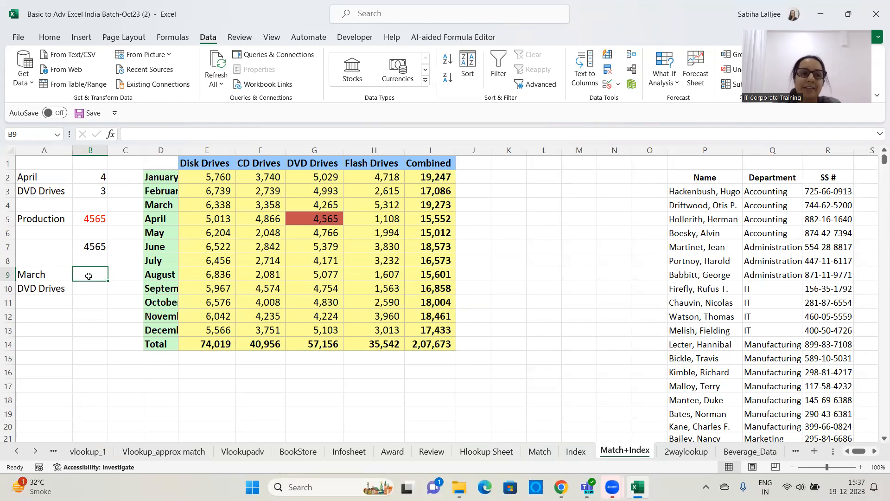
pyautogui.write('=')
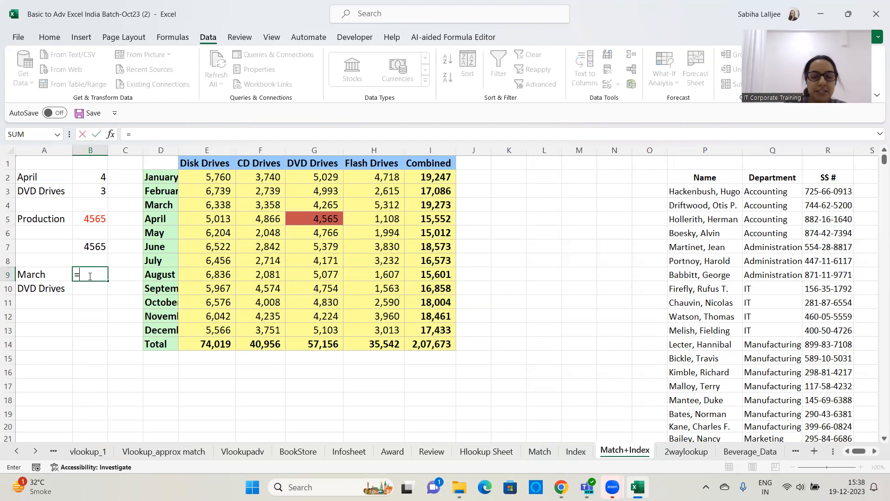
pyautogui.write('match(')
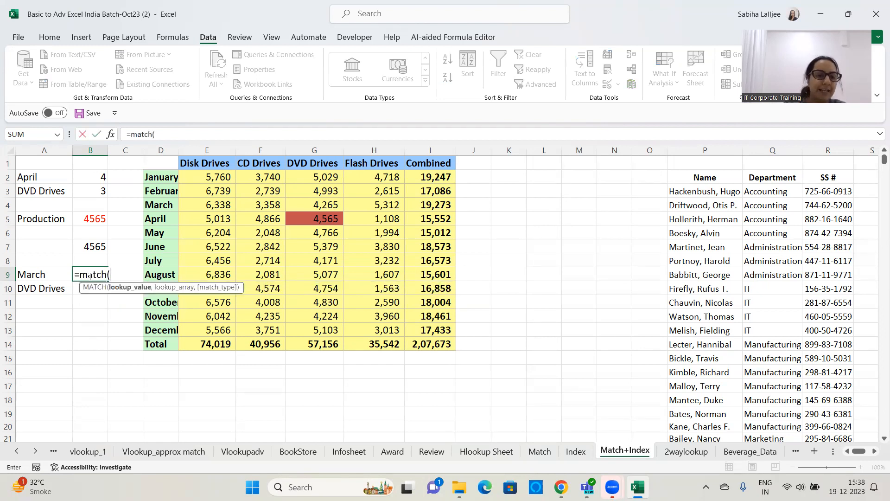
pyautogui.click(43, 277)
pyautogui.write(',')
pyautogui.moveTo(161, 177); pyautogui.dragTo(165, 330)
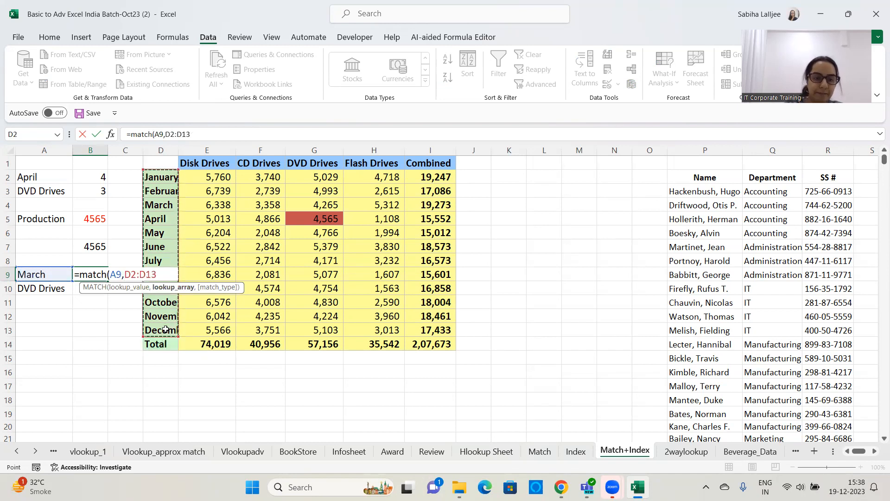
pyautogui.write(',0)')
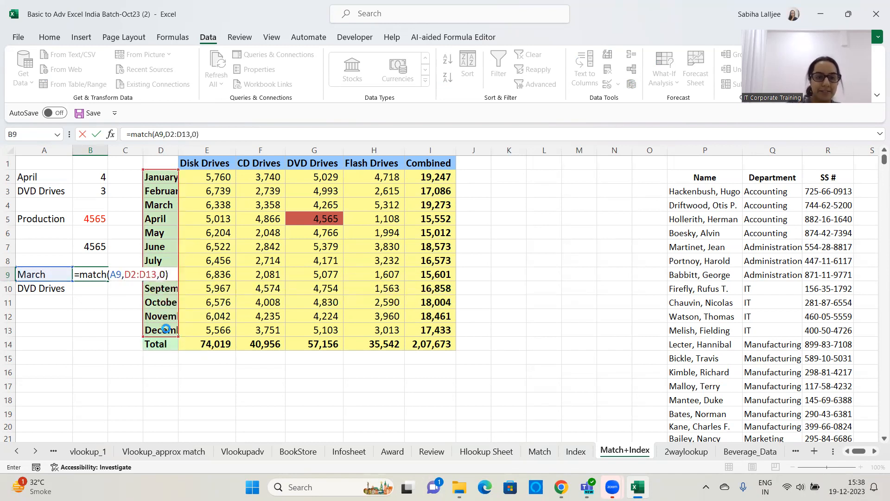
pyautogui.press('Return')
# - Enter =MATCH(A10,E1:I1,0) in B10 to find the chosen product's column position
pyautogui.write('=')
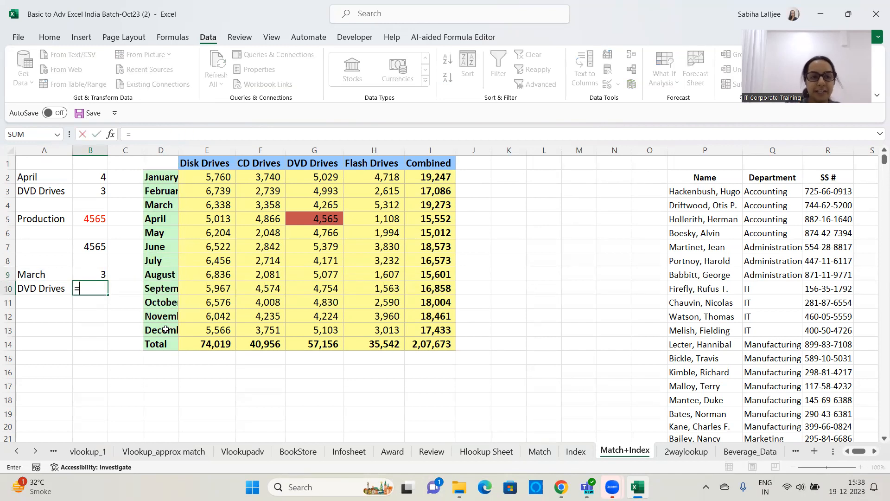
pyautogui.write('match(')
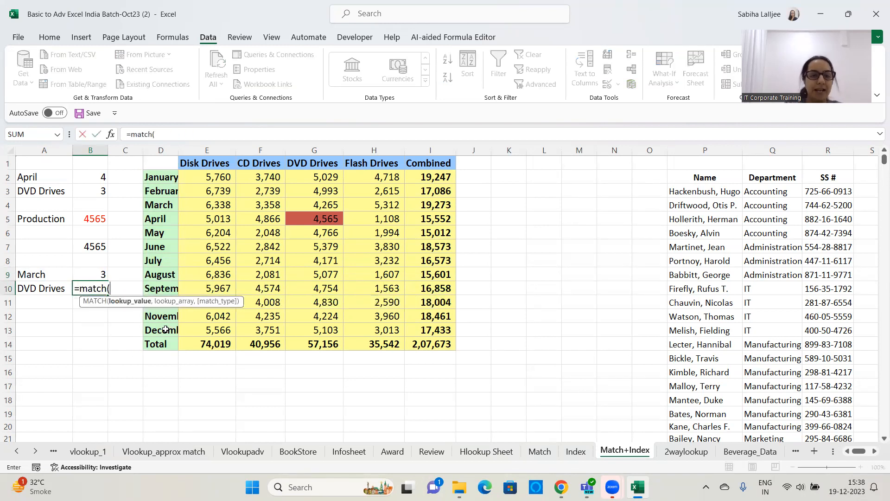
pyautogui.click(45, 290)
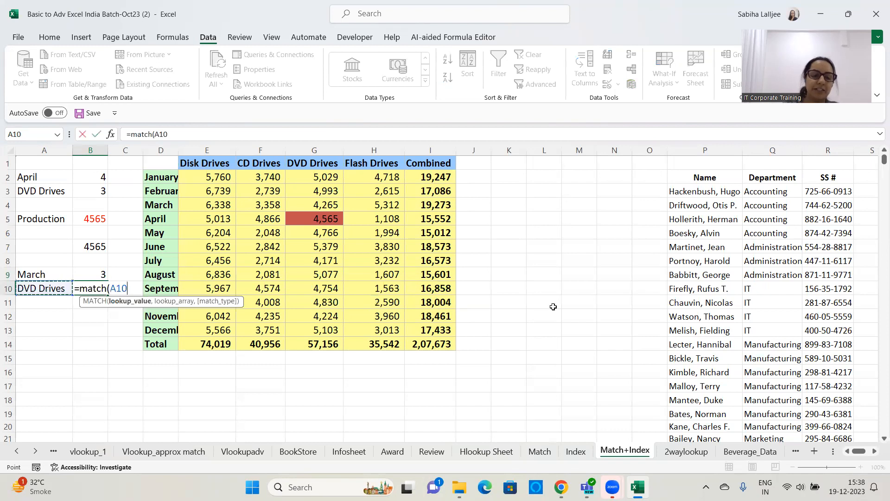
pyautogui.write(',')
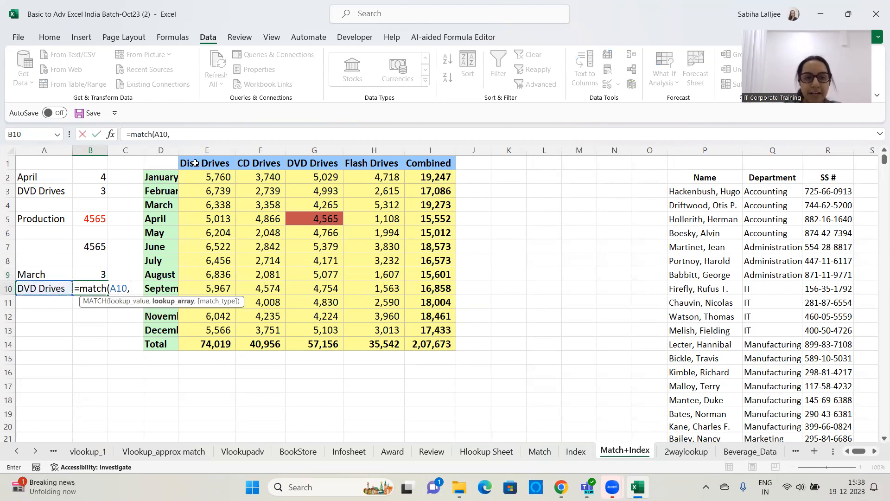
pyautogui.moveTo(221, 162); pyautogui.dragTo(432, 162)
pyautogui.write(',0')
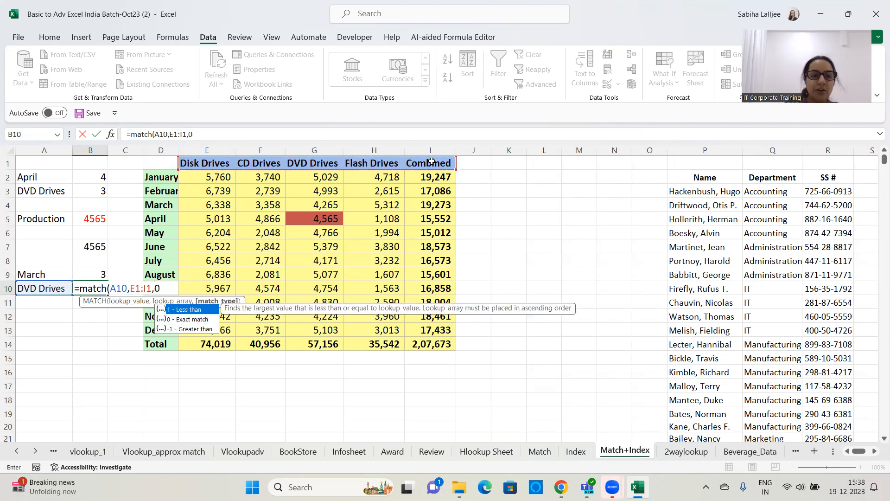
pyautogui.write(')')
pyautogui.press('Return')
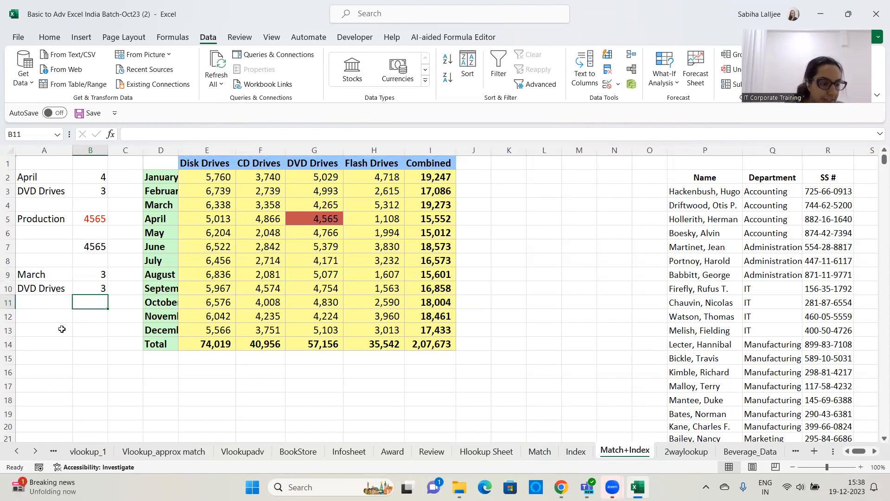
# - Test the month list in A9 by choosing June and November, and finish with September
pyautogui.click(59, 278)
pyautogui.click(77, 275)
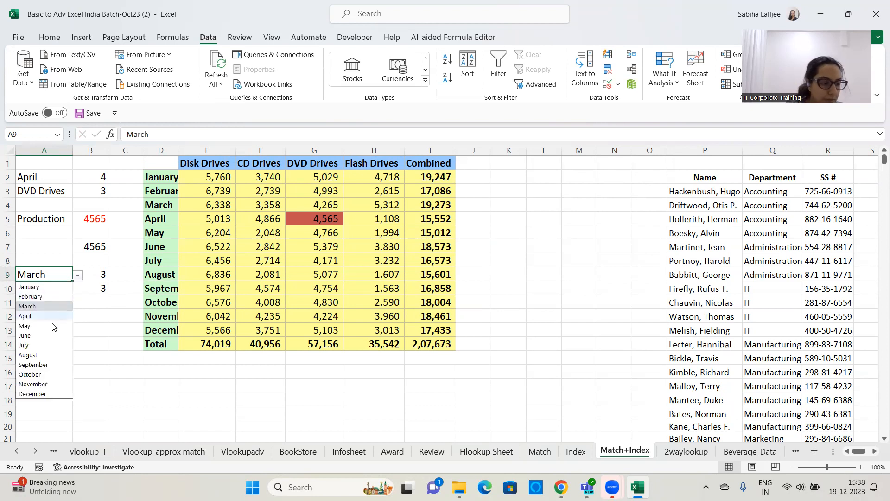
pyautogui.click(47, 337)
pyautogui.click(77, 275)
pyautogui.click(34, 384)
pyautogui.click(78, 275)
pyautogui.click(33, 364)
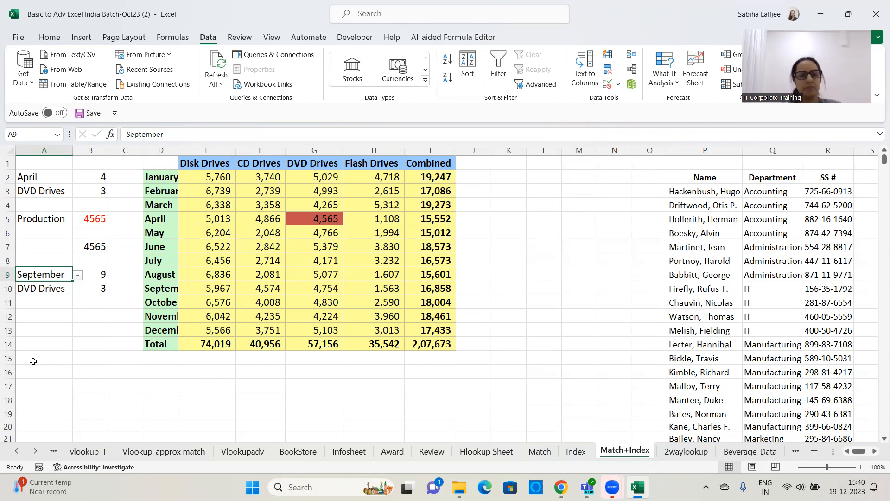
# - Label cell A12 as Production, below the dropdown month and product selections
pyautogui.click(83, 314)
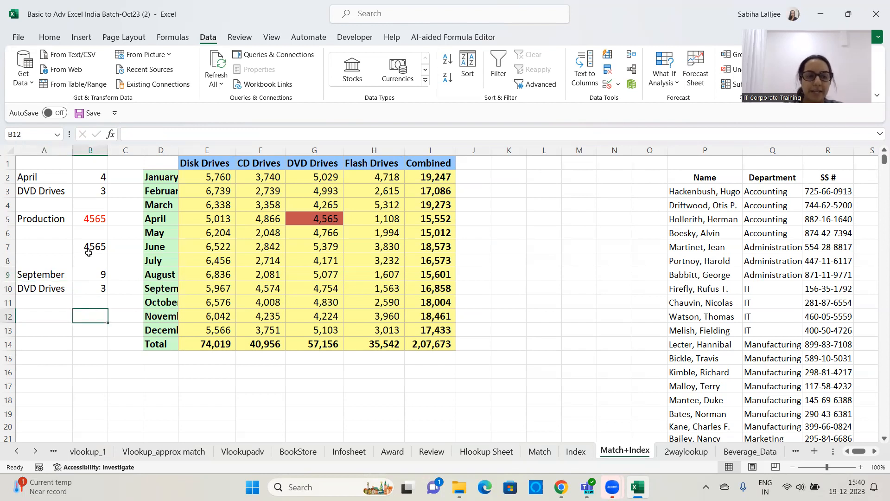
pyautogui.click(100, 273)
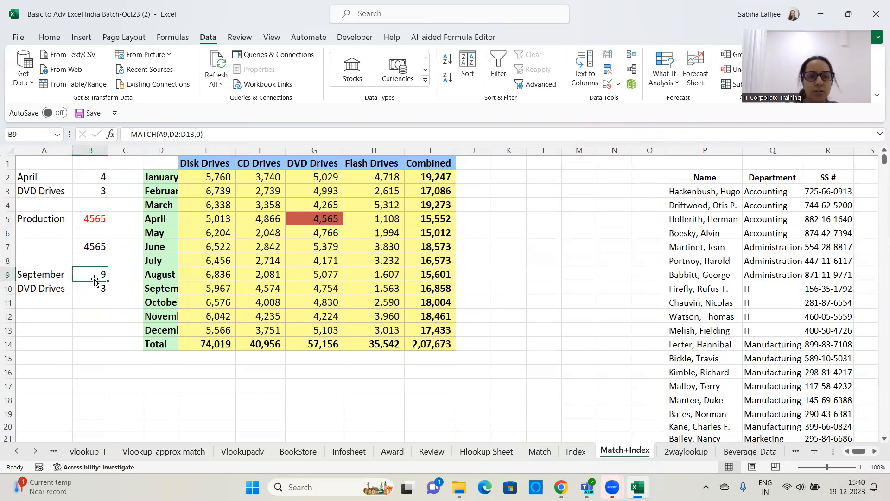
pyautogui.click(87, 304)
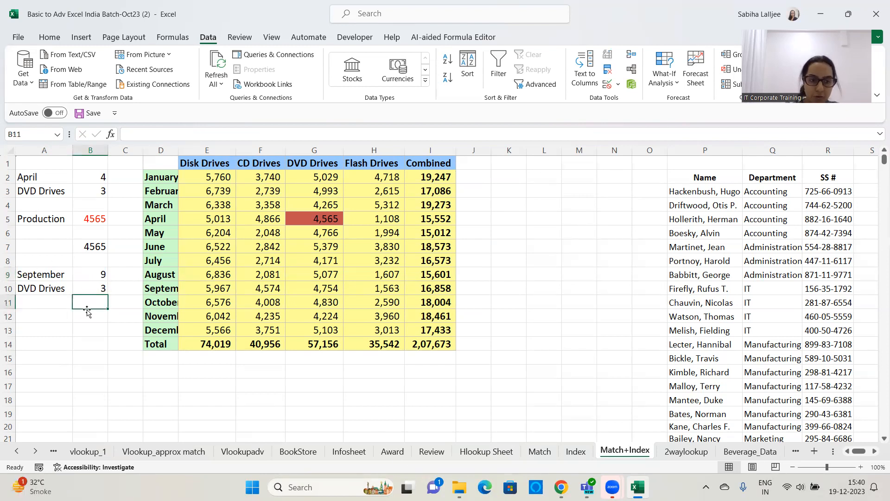
pyautogui.click(68, 318)
pyautogui.write('Prod')
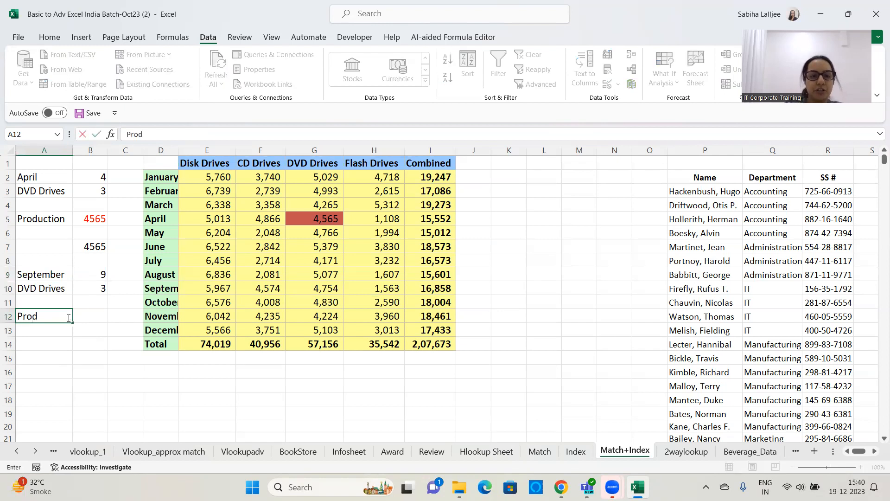
pyautogui.write('uction')
pyautogui.press('Tab')
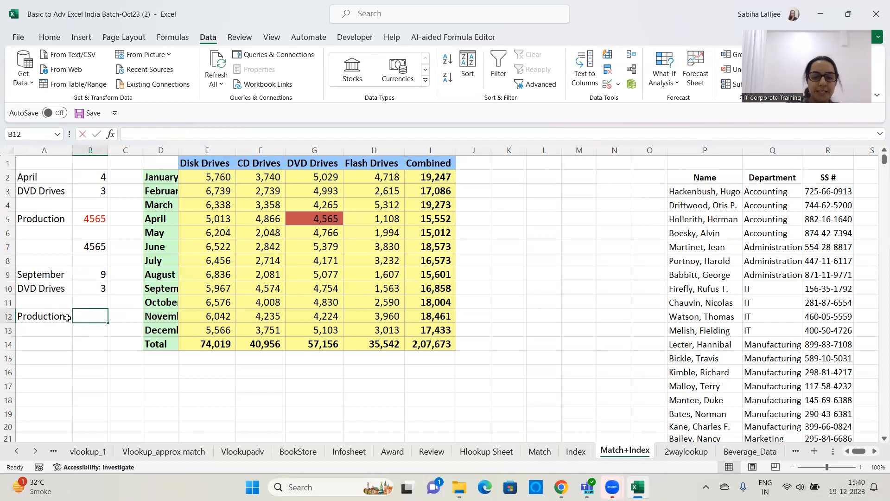
# - Enter =INDEX(E2:I14,B9,B10) in B12 to return the production figure for the chosen month and product
pyautogui.write('=index')
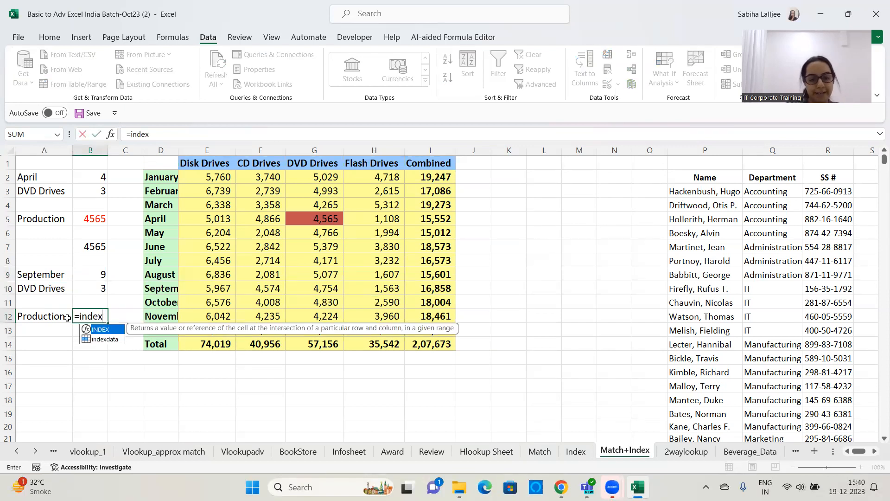
pyautogui.write('(')
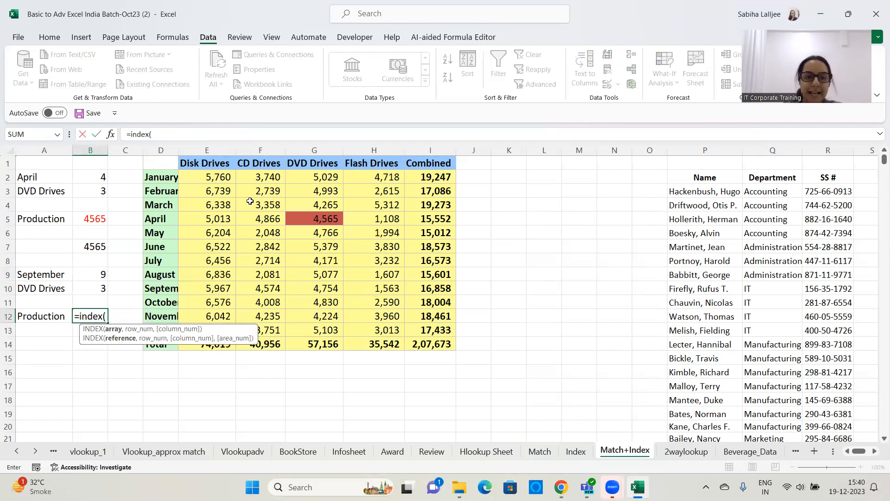
pyautogui.moveTo(227, 180); pyautogui.dragTo(428, 348)
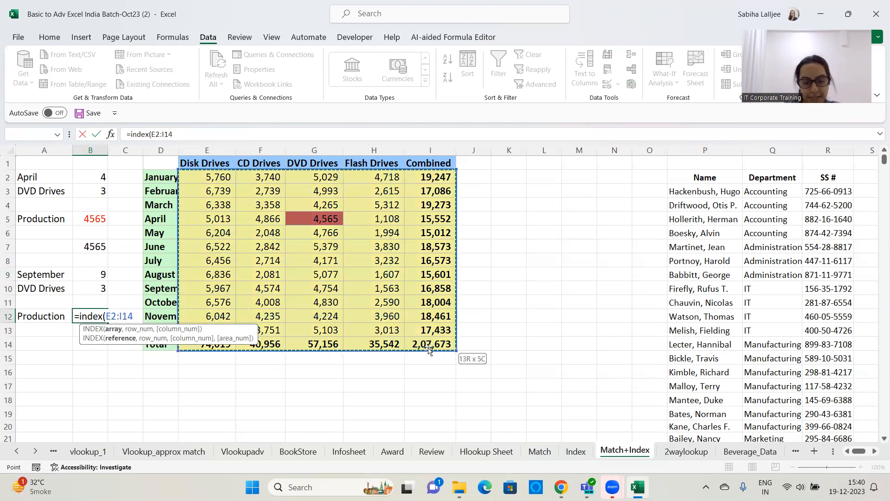
pyautogui.write(',')
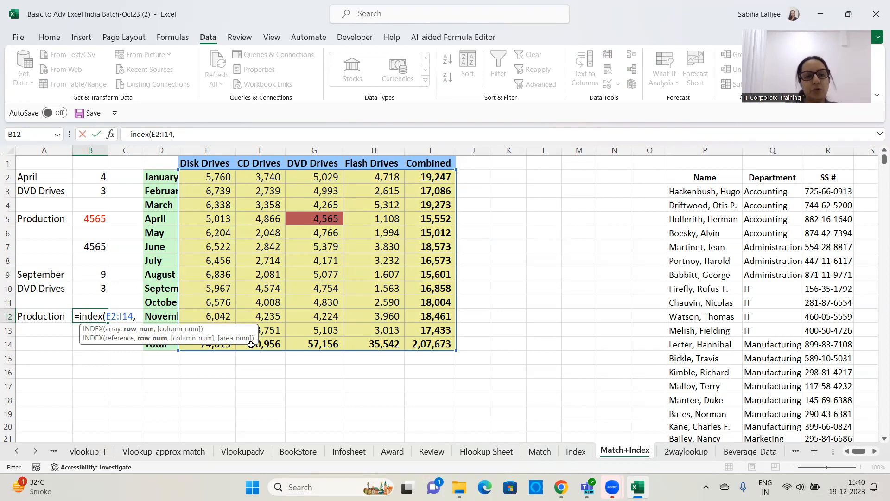
pyautogui.click(95, 276)
pyautogui.write(',')
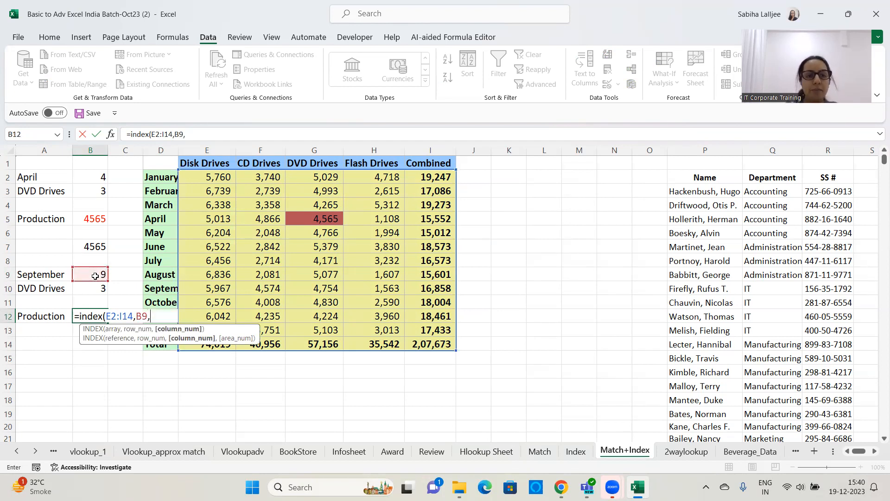
pyautogui.click(95, 290)
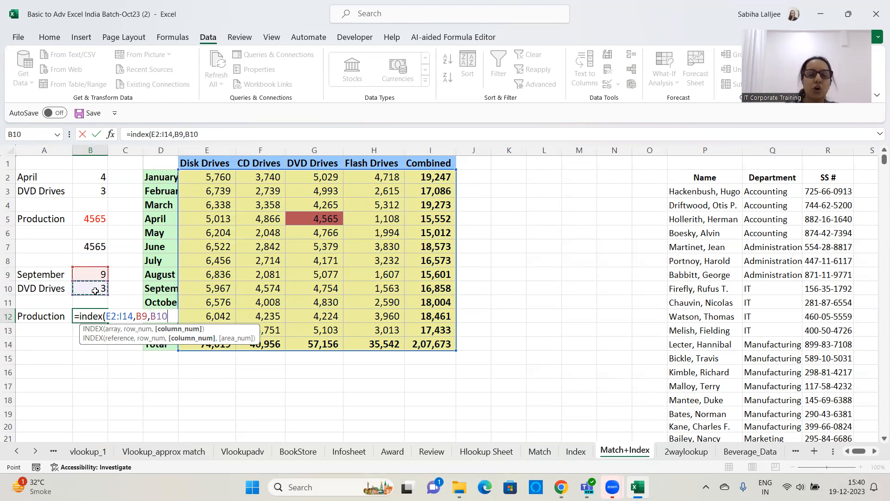
pyautogui.write(')')
pyautogui.press('Return')
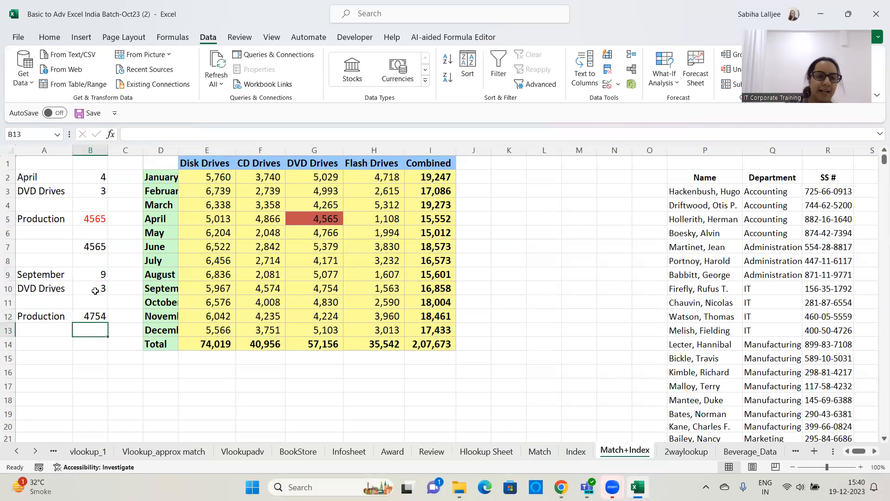
# - Shade the September DVD Drives figure in G10 with a light blue-grey fill
pyautogui.click(96, 316)
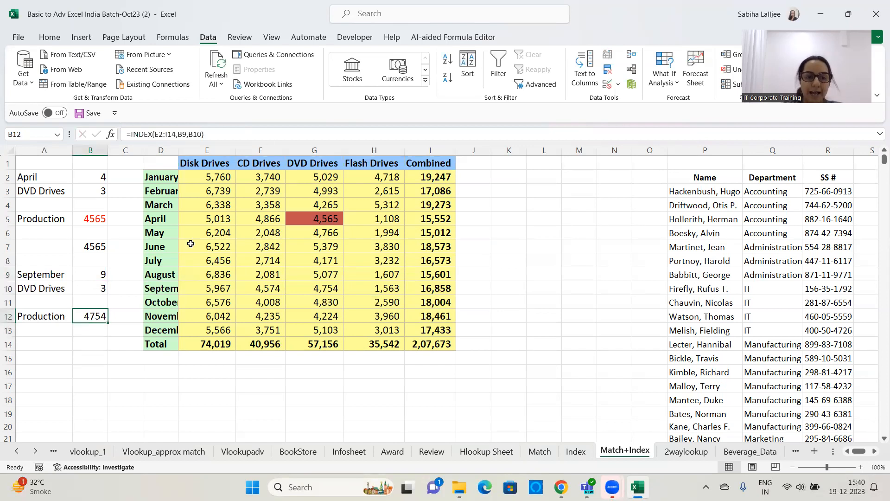
pyautogui.click(315, 293)
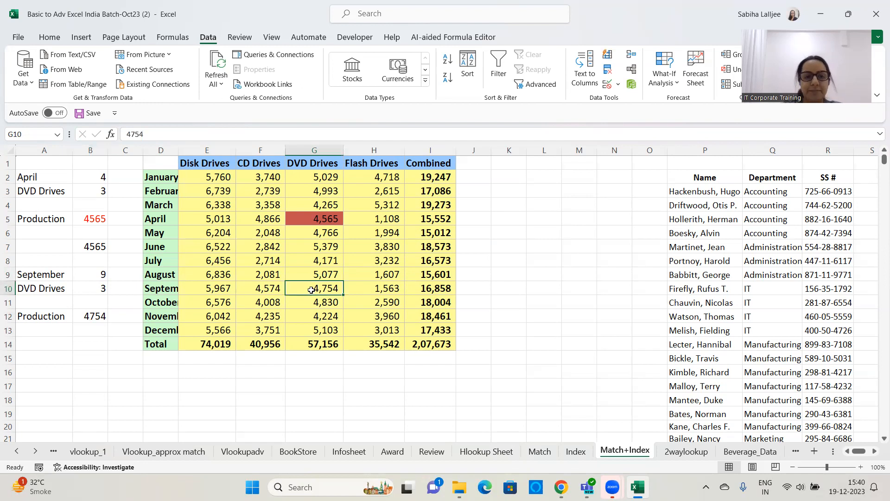
pyautogui.click(50, 37)
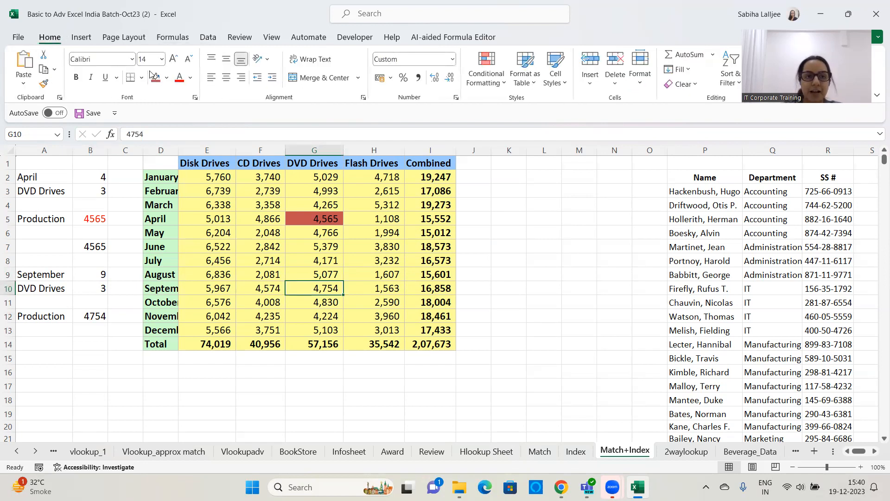
pyautogui.click(166, 78)
pyautogui.click(194, 124)
pyautogui.click(579, 246)
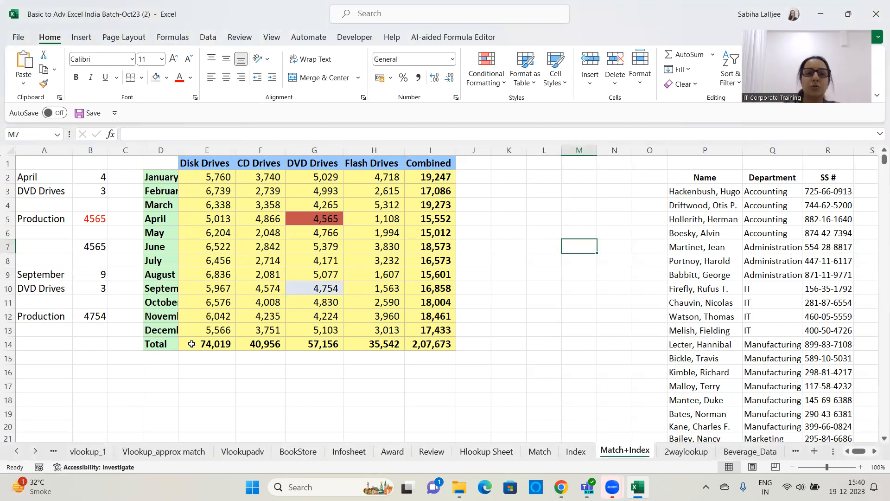
pyautogui.click(88, 316)
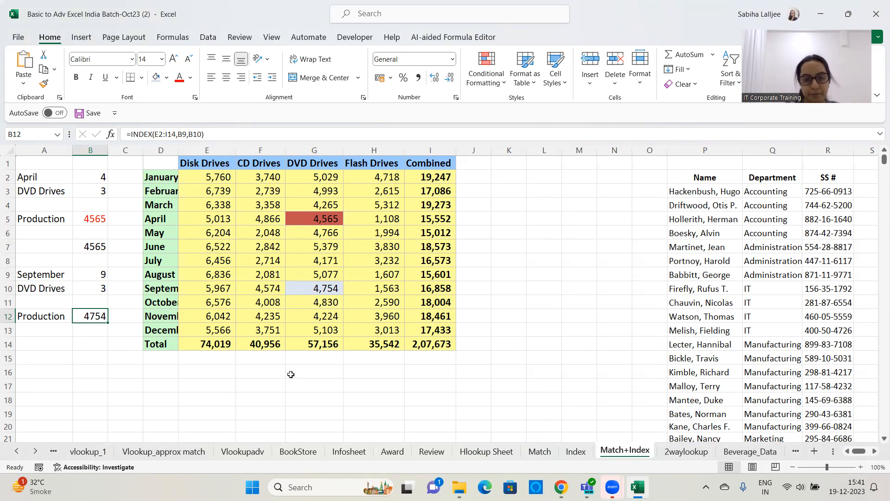
# - Clear the existing MATCH and INDEX formulas from W3 and X3 beside the SS# list
pyautogui.click(875, 452)
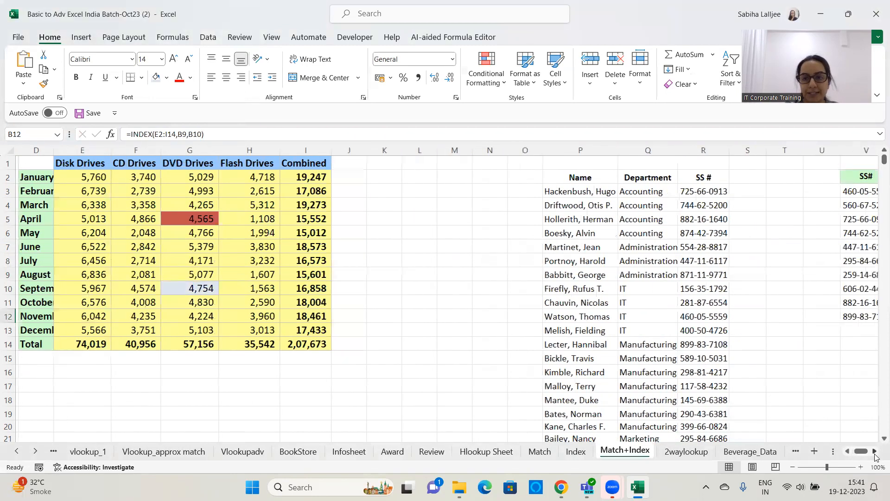
pyautogui.click(875, 452)
pyautogui.click(875, 453)
pyautogui.click(875, 453)
pyautogui.click(875, 453)
pyautogui.click(875, 453)
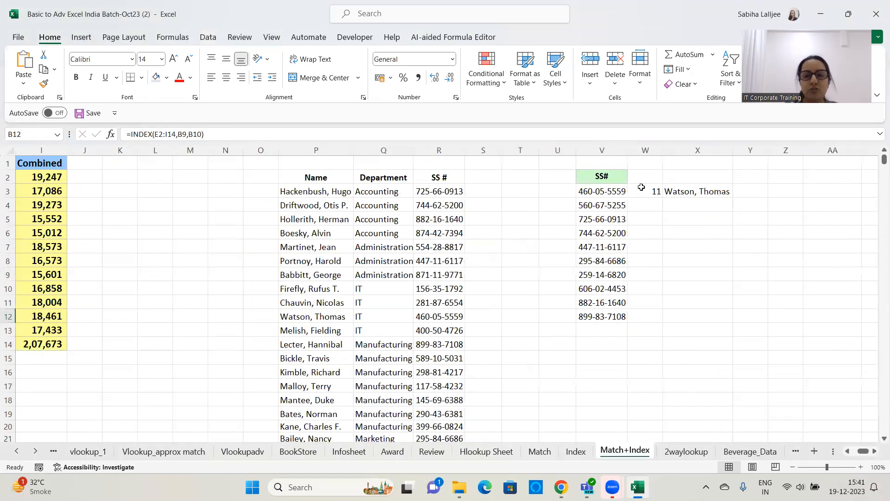
pyautogui.click(643, 190)
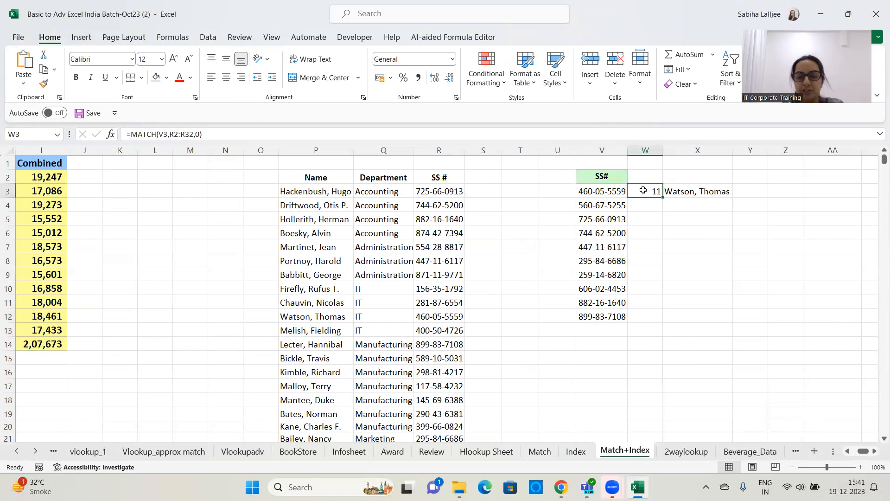
pyautogui.click(690, 192)
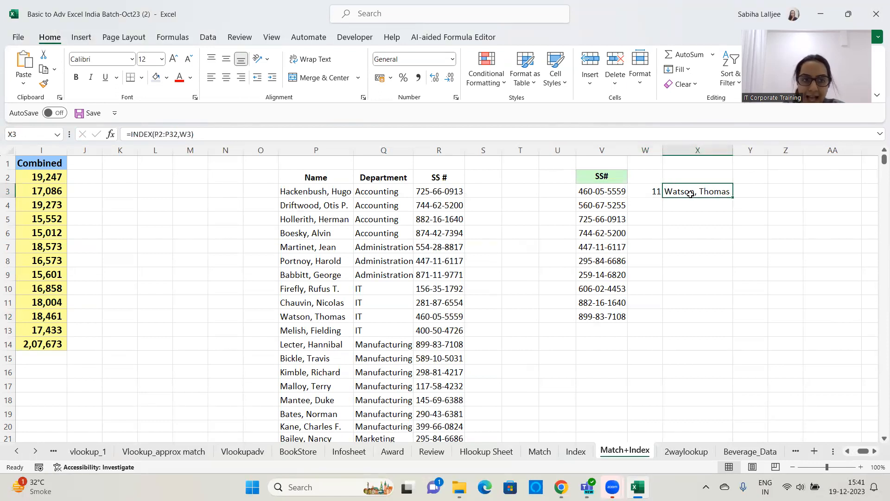
pyautogui.click(649, 193)
pyautogui.press('Delete')
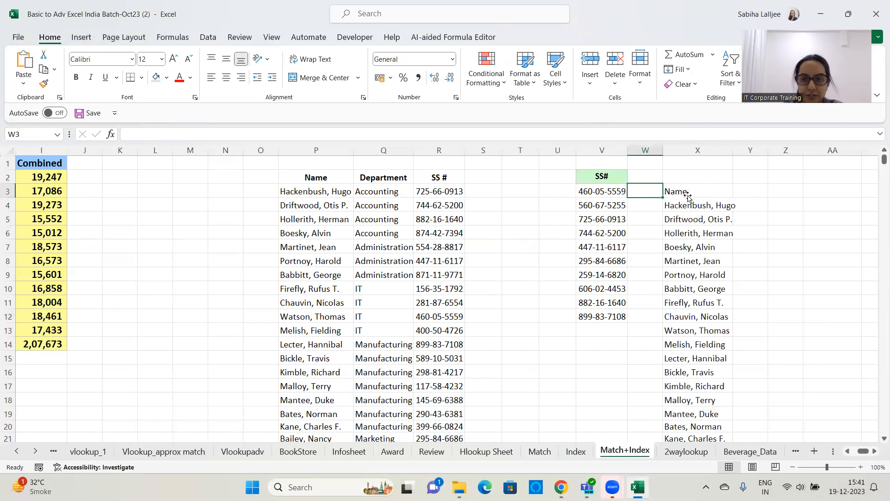
pyautogui.click(689, 197)
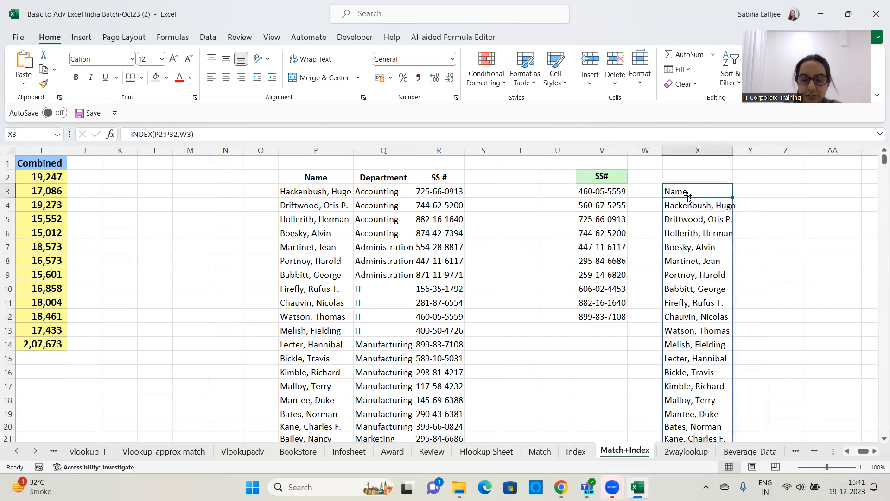
pyautogui.click(633, 191)
pyautogui.click(591, 190)
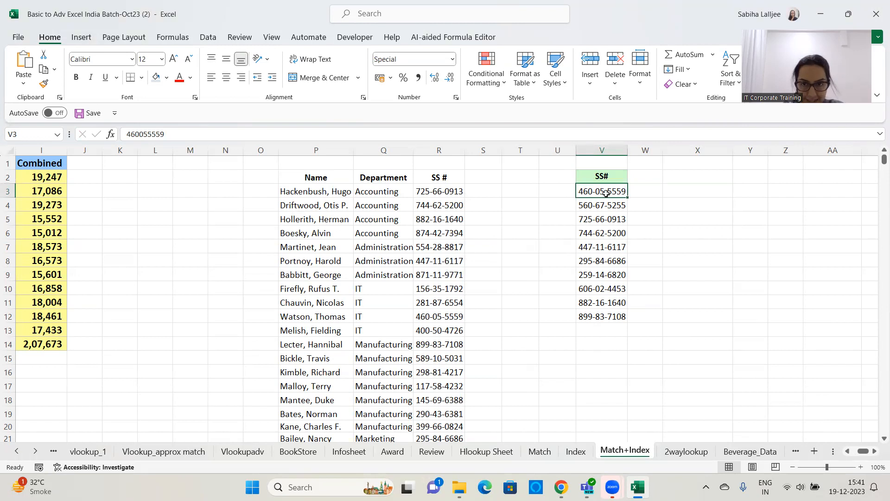
# - Add the headings Location in W2 and Name Associated in X2 beside the SS# column
pyautogui.click(644, 174)
pyautogui.write('Location')
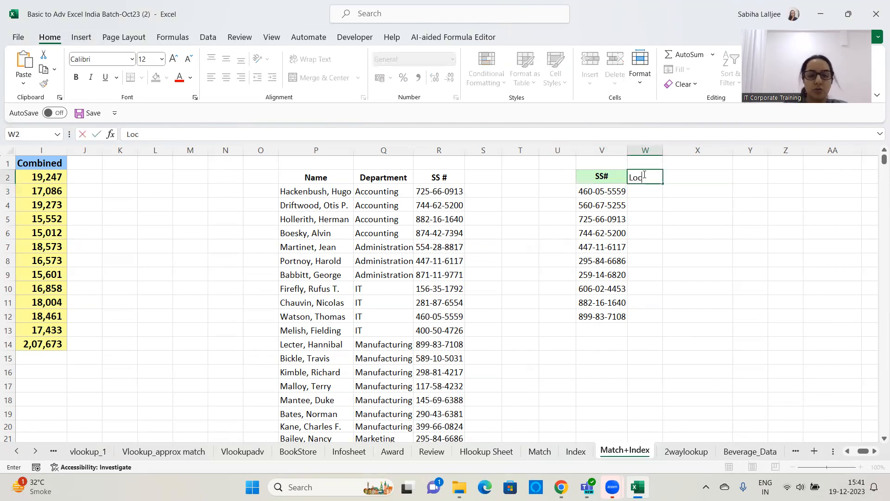
pyautogui.press('Tab')
pyautogui.write('Name Associated')
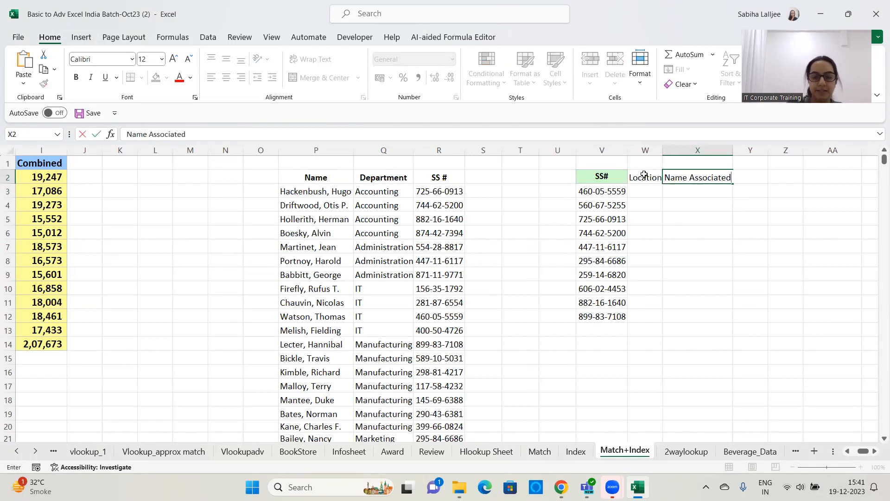
pyautogui.press('Return')
pyautogui.click(642, 190)
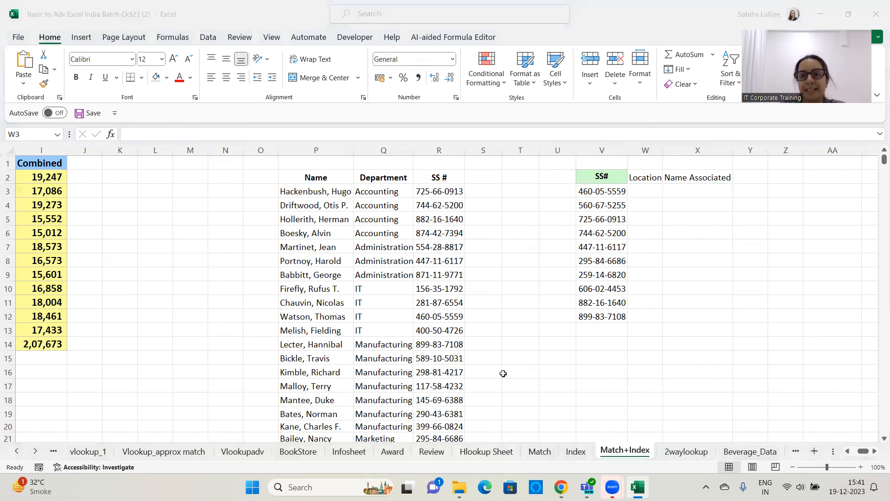
pyautogui.click(642, 191)
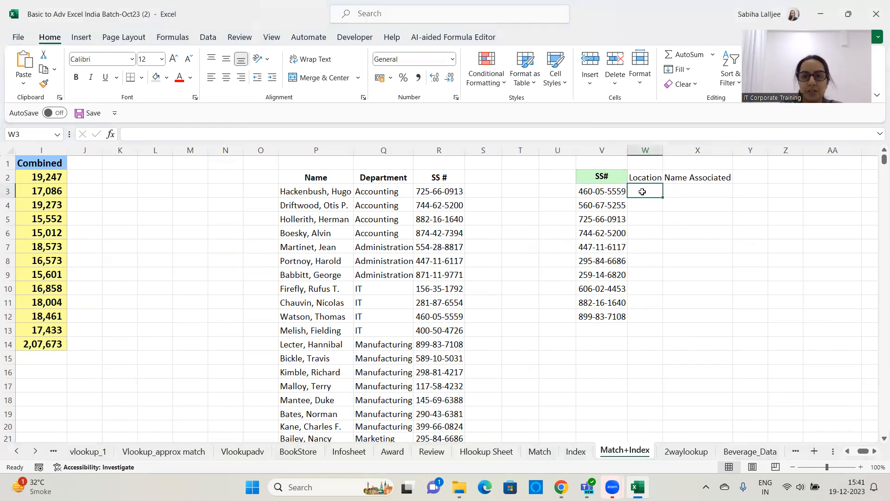
pyautogui.click(617, 193)
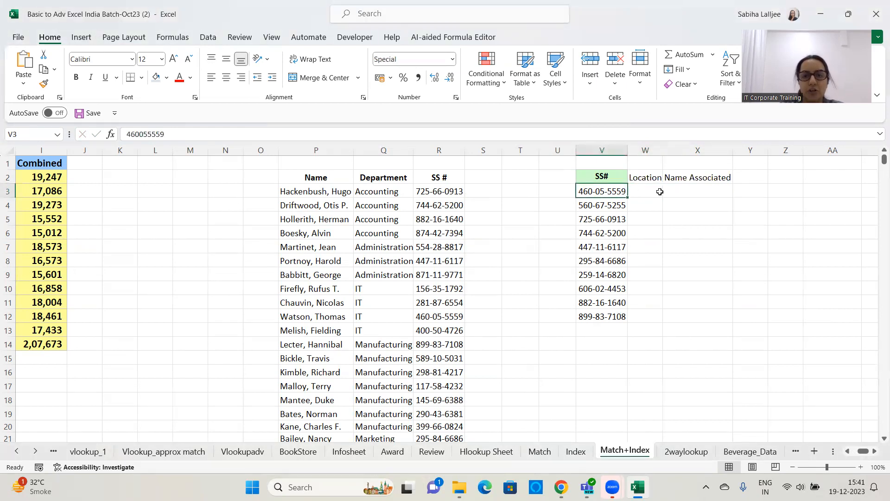
pyautogui.click(640, 193)
pyautogui.click(697, 192)
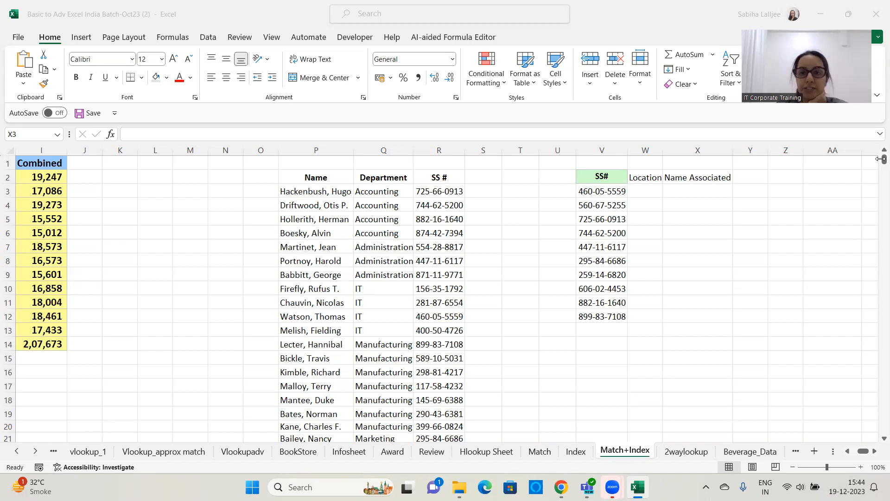
pyautogui.click(657, 191)
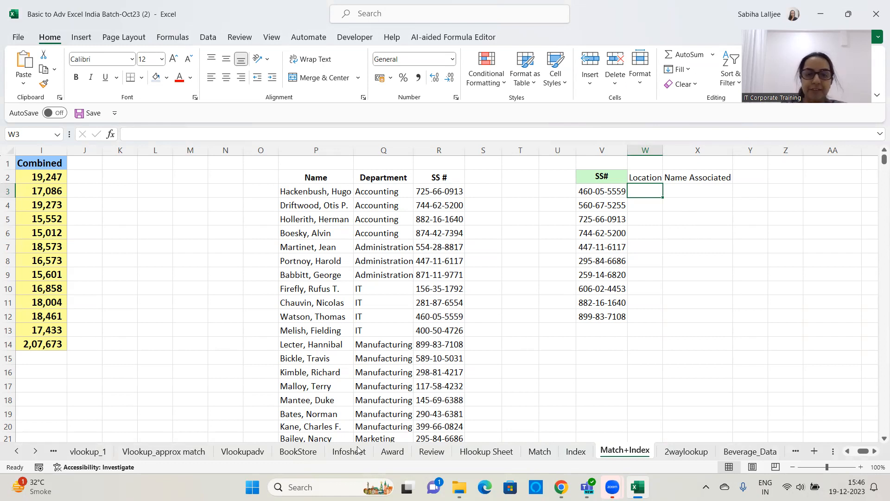
pyautogui.click(332, 430)
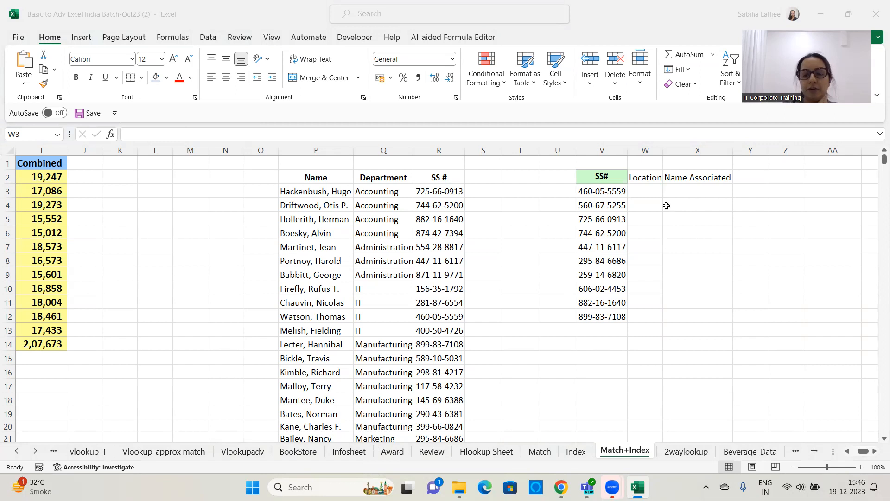
# - Enter =MATCH(V3,R:R,0) in W3 to locate the first listed SS# within the SS # column
pyautogui.click(652, 191)
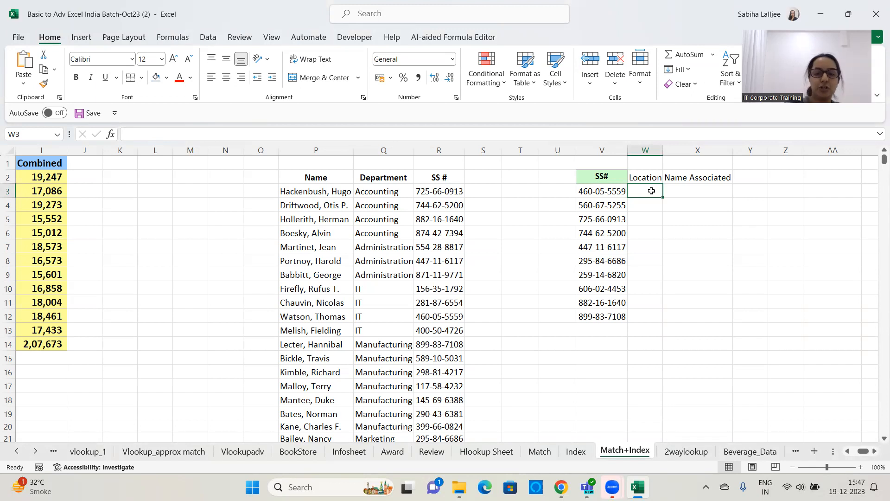
pyautogui.write('=match')
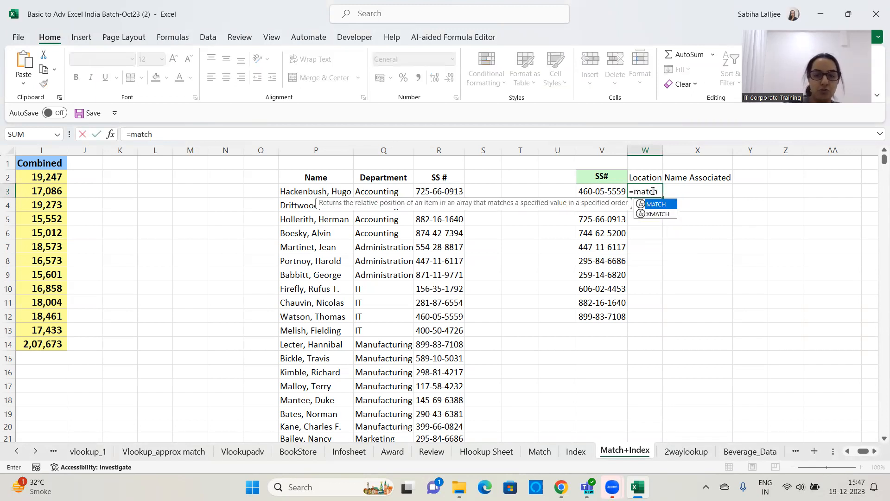
pyautogui.write('(')
pyautogui.click(597, 195)
pyautogui.write(',')
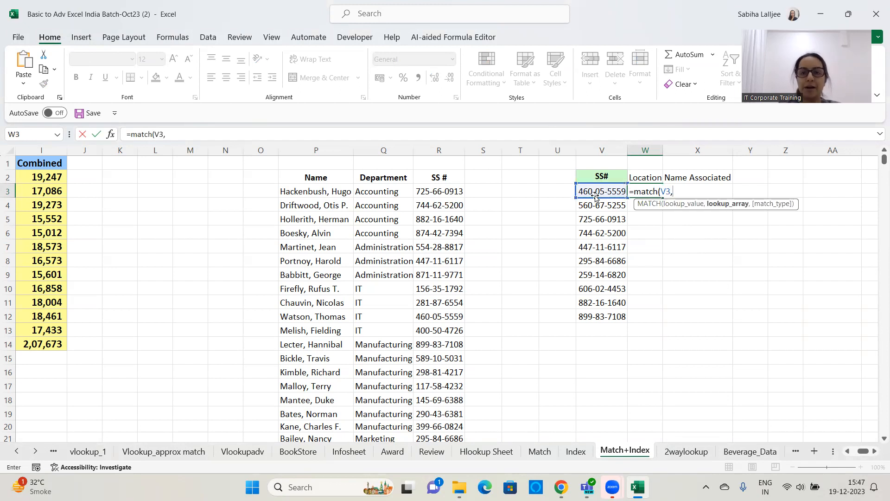
pyautogui.click(437, 148)
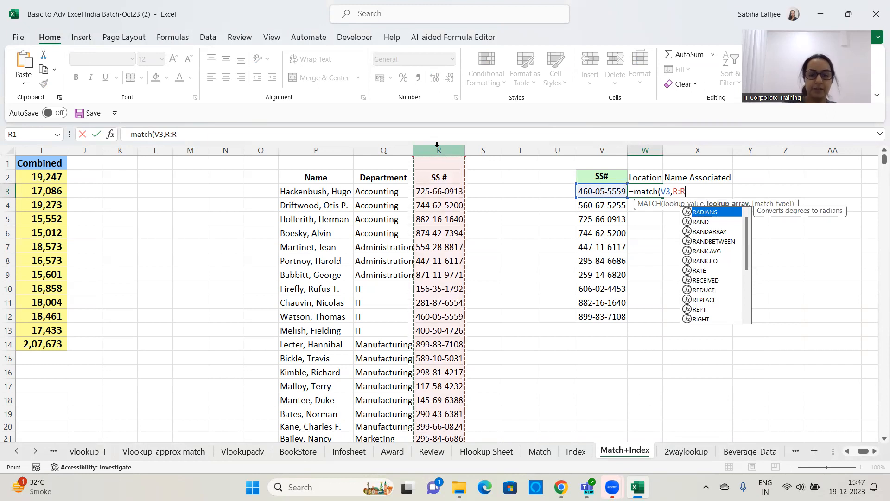
pyautogui.write(',0)')
pyautogui.press('Return')
# - Enter =INDEX(P:P,W3) in X3 to return the name at the location found for the first SS#
pyautogui.click(690, 194)
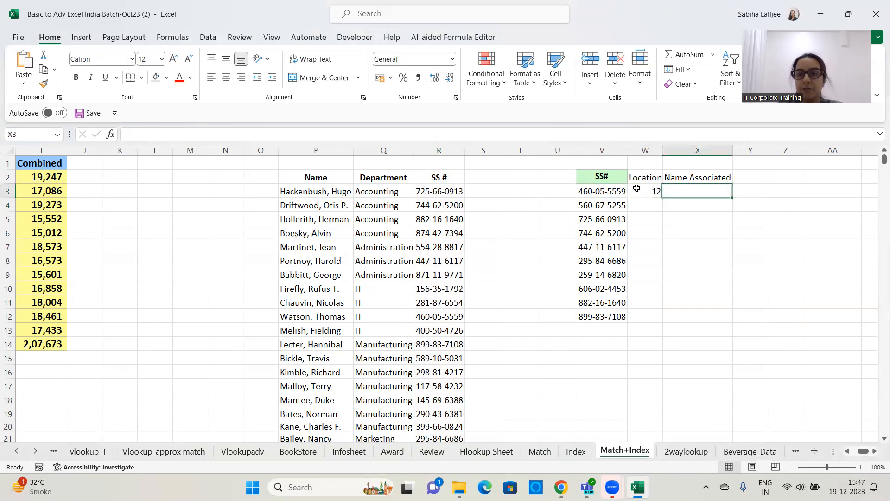
pyautogui.click(637, 188)
pyautogui.click(691, 191)
pyautogui.write('=index')
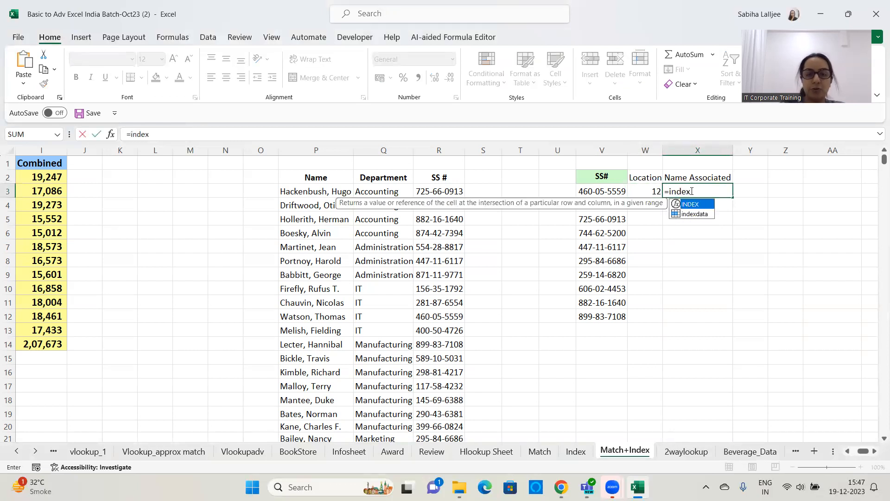
pyautogui.write('(')
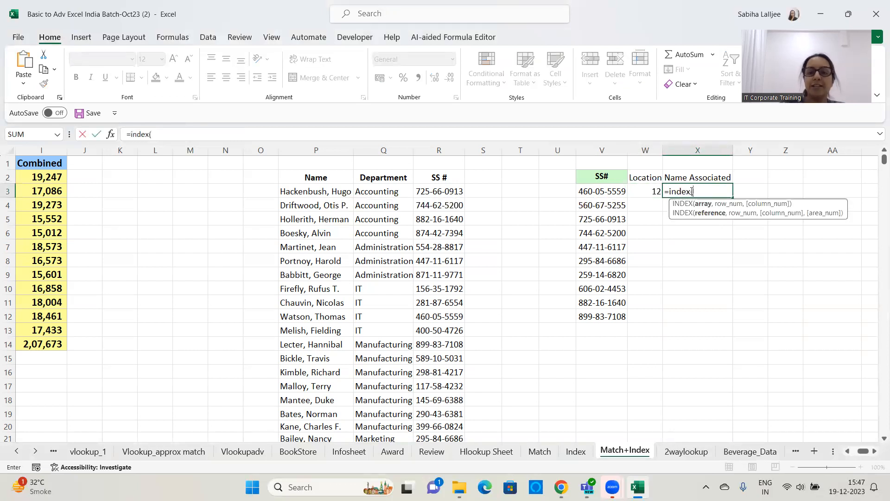
pyautogui.click(325, 148)
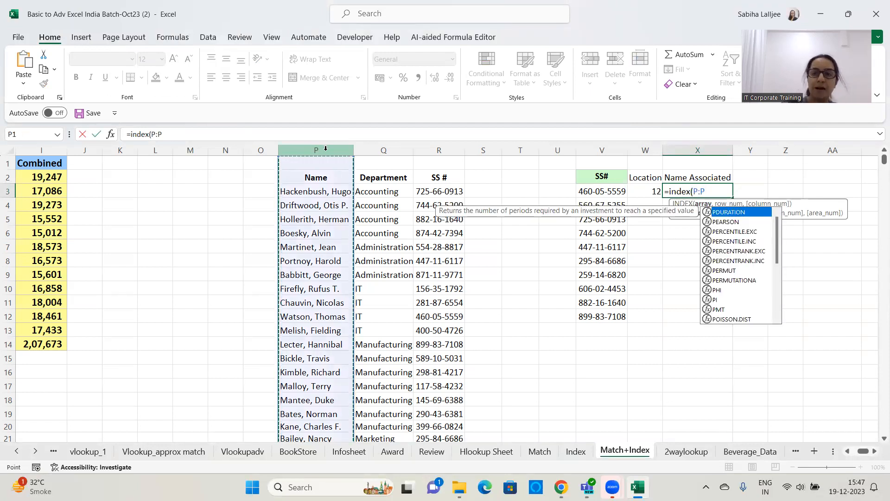
pyautogui.write(',')
pyautogui.click(652, 187)
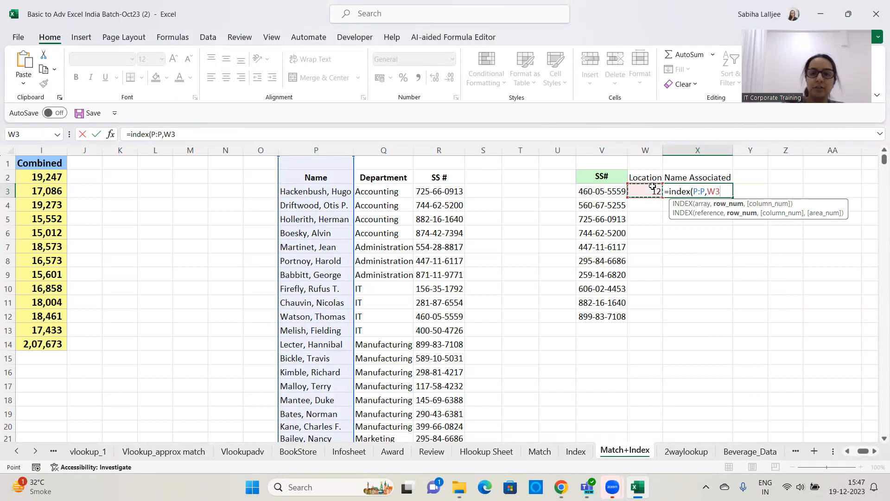
pyautogui.write(')')
pyautogui.hotkey('ctrl', 'Return')
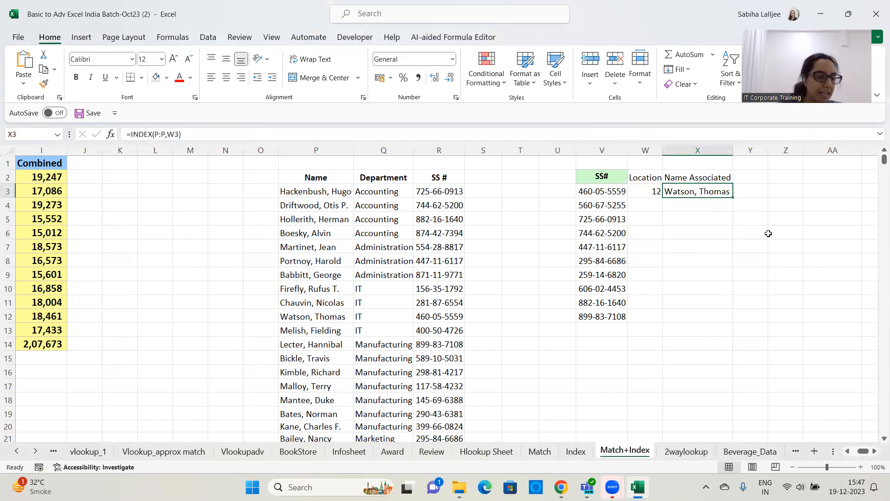
# - Open the MATCH formula in W3 and select its full text
pyautogui.click(641, 194)
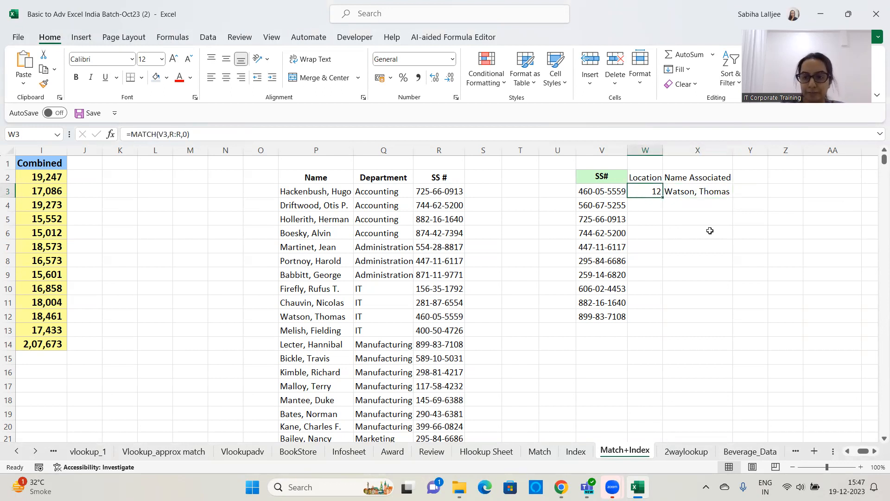
pyautogui.click(761, 136)
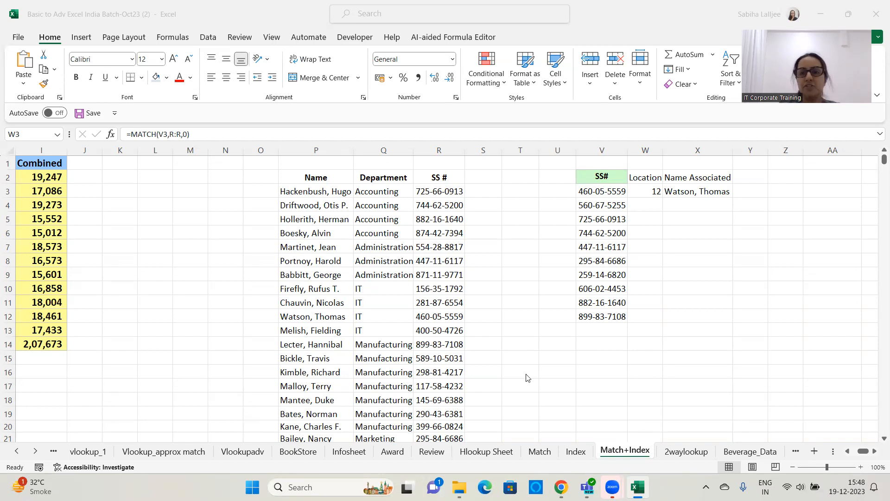
pyautogui.click(163, 134)
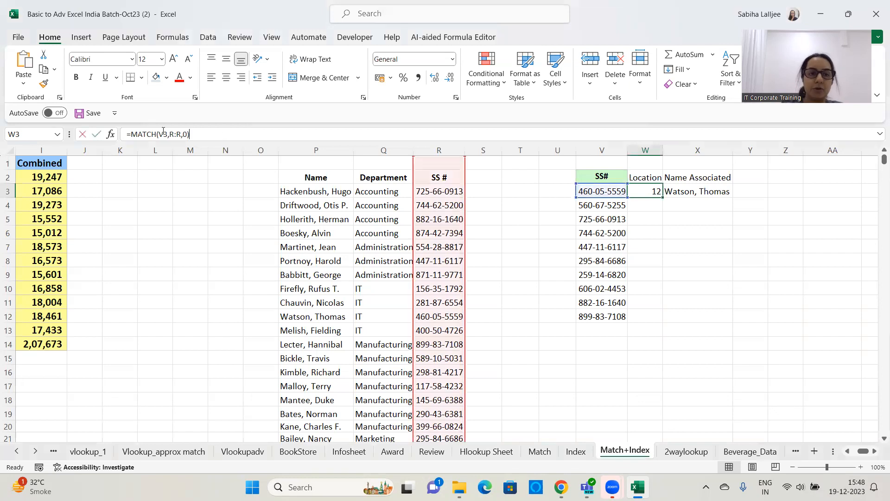
pyautogui.tripleClick(163, 134)
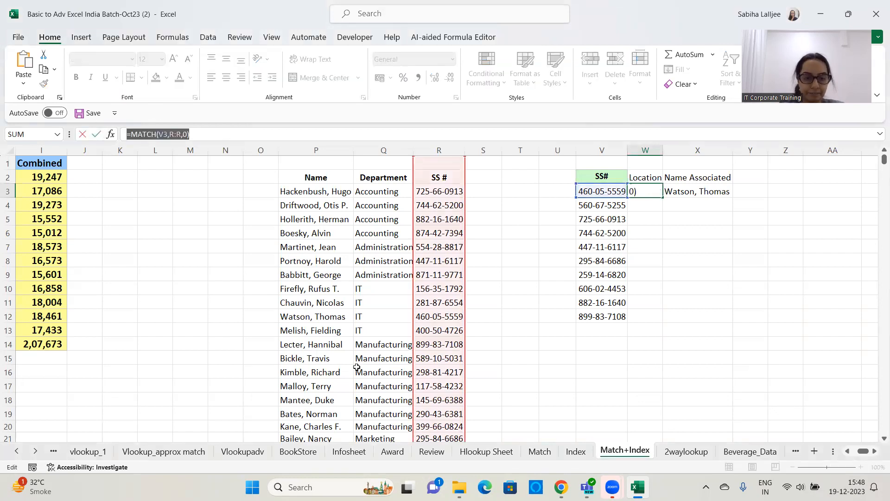
pyautogui.click(634, 343)
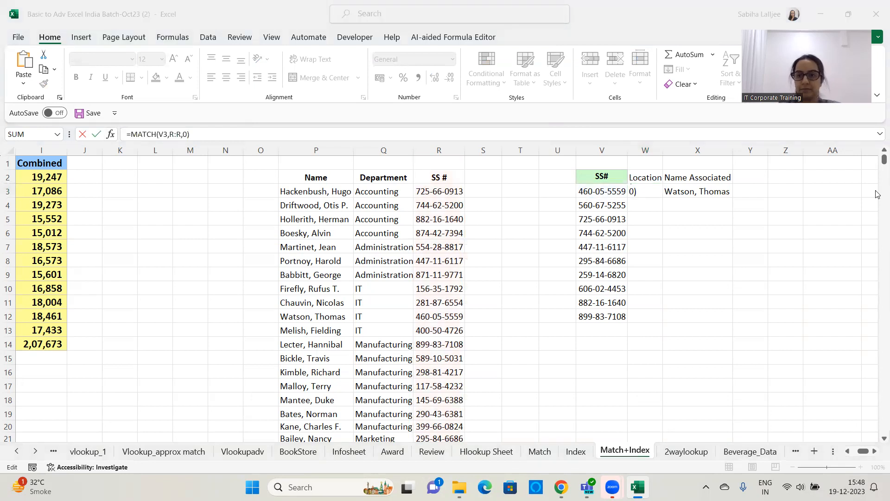
# - Leave W3 unchanged, then open the INDEX formula in X3 and select its full text
pyautogui.click(691, 192)
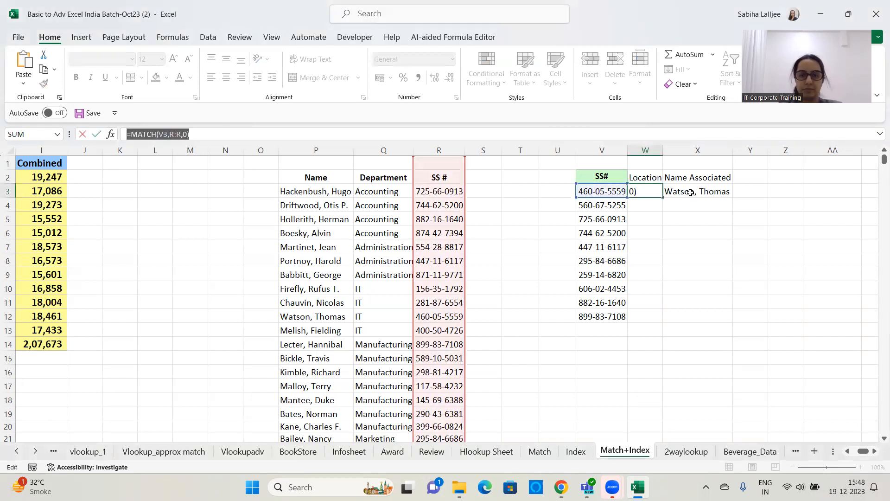
pyautogui.press('Tab')
pyautogui.press('F2')
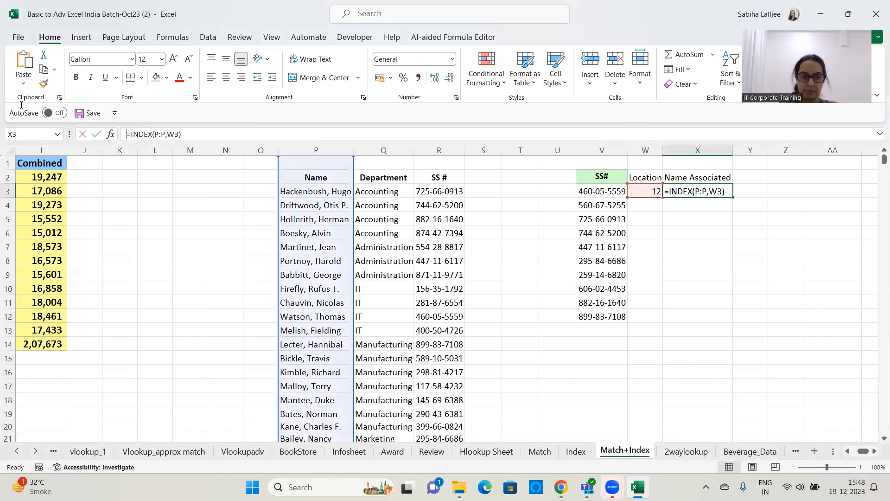
pyautogui.moveTo(21, 105); pyautogui.dragTo(20, 108)
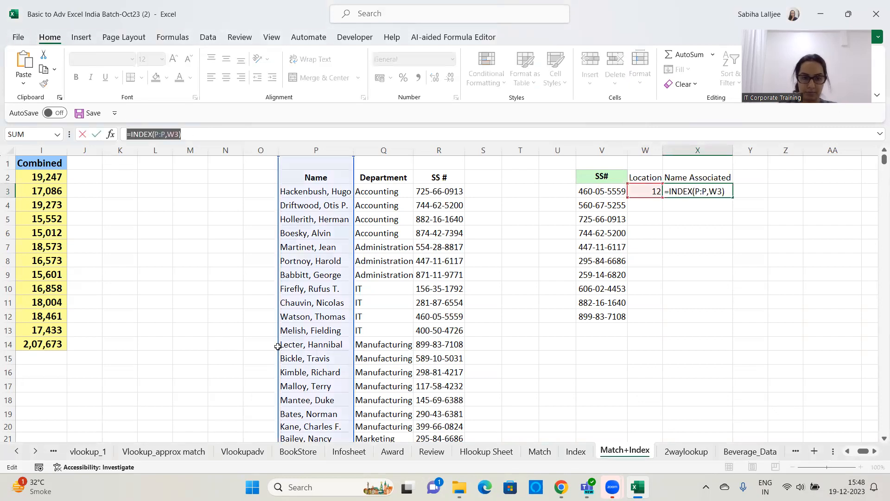
pyautogui.click(672, 341)
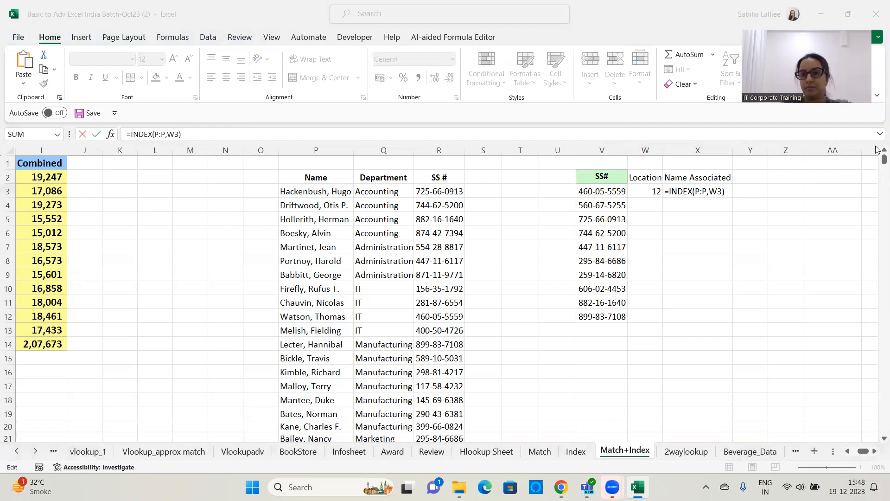
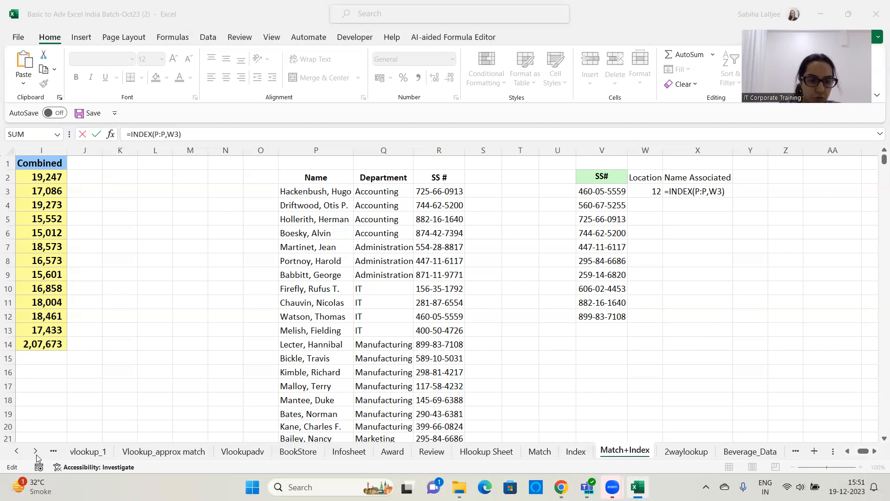
pyautogui.click(16, 452)
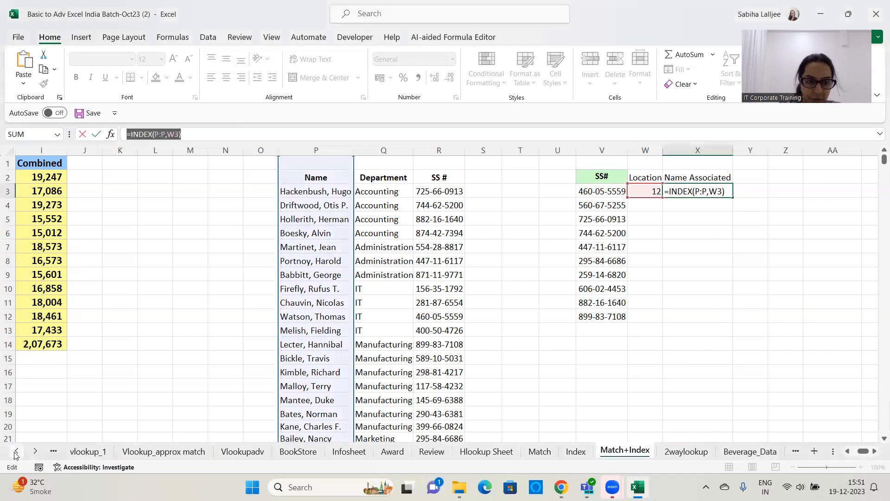
pyautogui.click(16, 452)
pyautogui.click(102, 453)
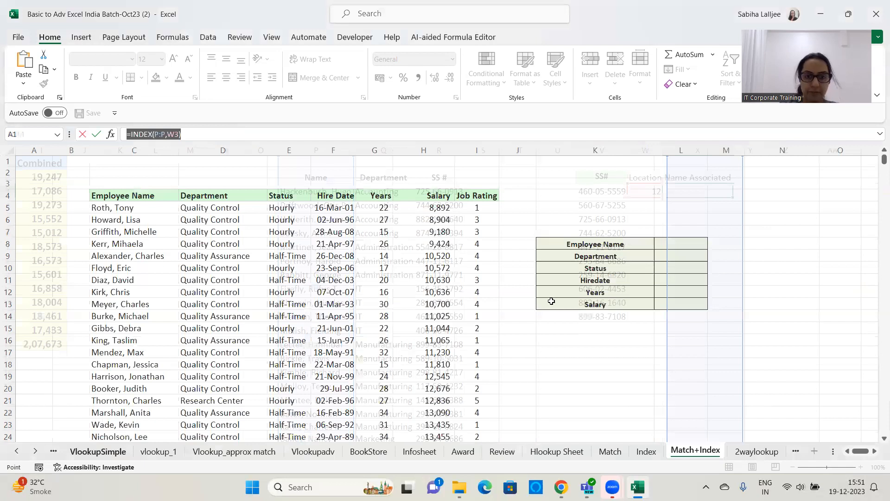
pyautogui.click(524, 222)
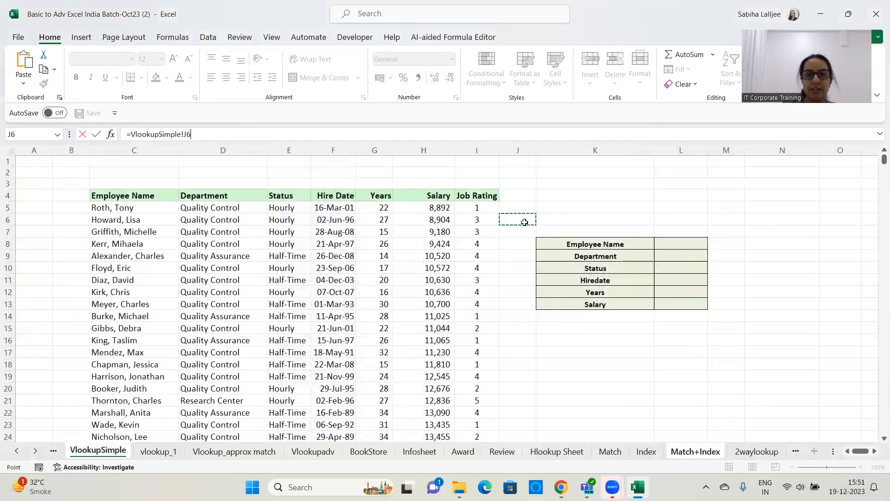
pyautogui.press('Escape')
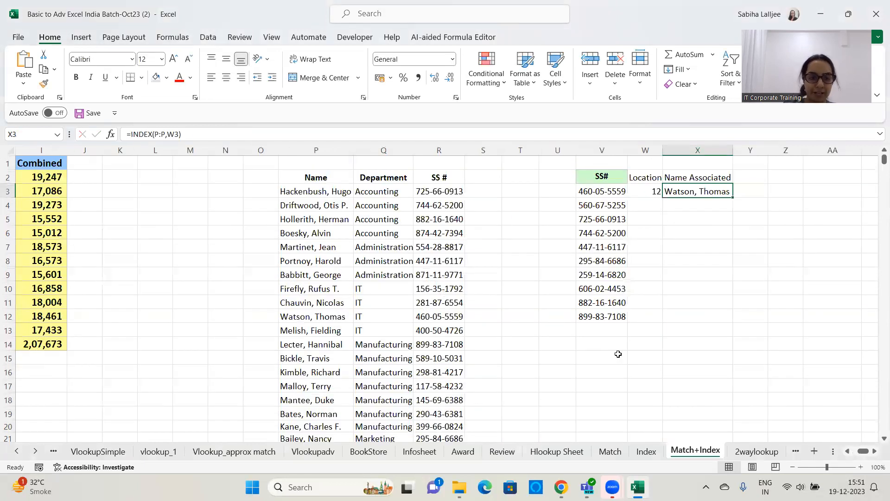
# - Switch to the VlookupSimple sheet
pyautogui.click(104, 454)
pyautogui.click(591, 352)
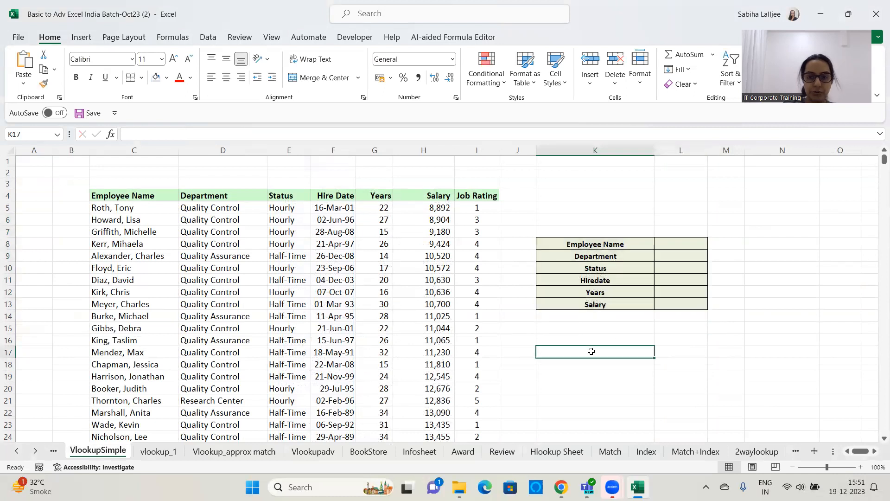
pyautogui.click(751, 314)
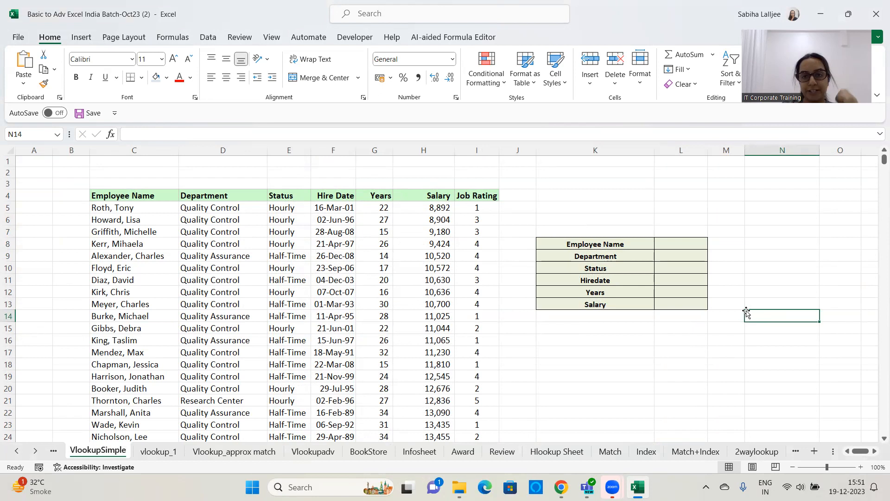
# - Add a list validation to the Employee Name cell L8 with the source =$C$5:$C$712
pyautogui.click(689, 241)
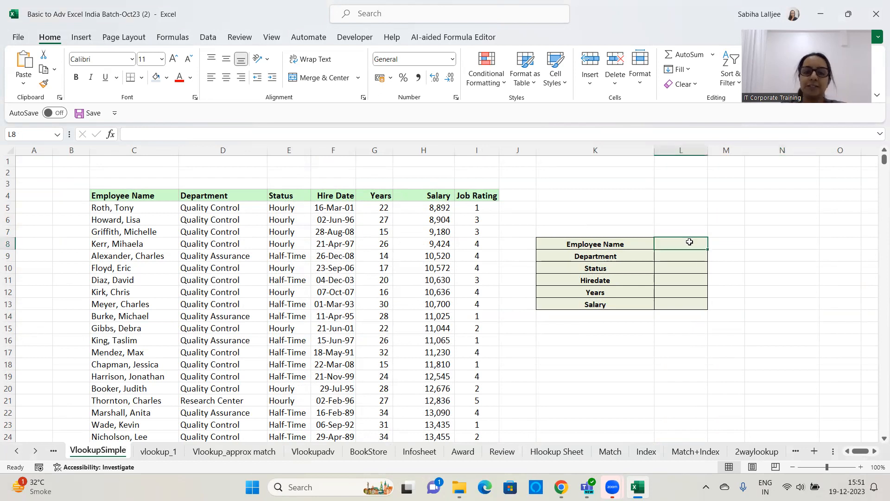
pyautogui.click(208, 37)
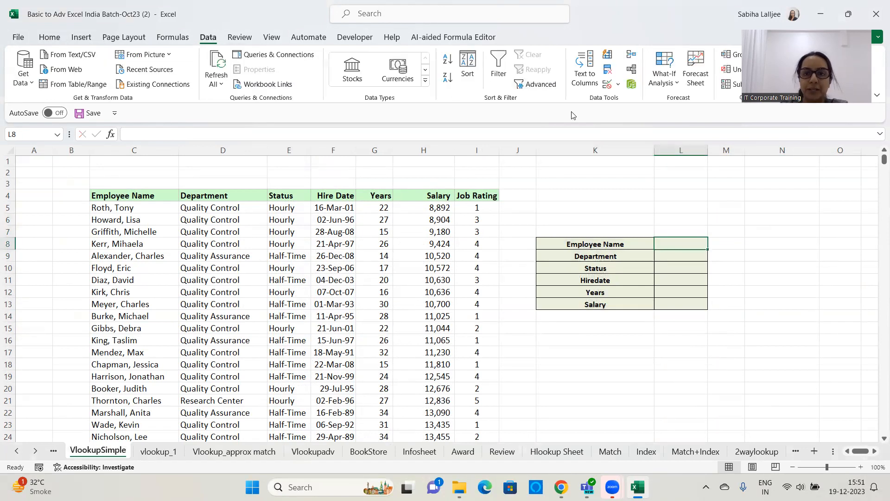
pyautogui.click(608, 84)
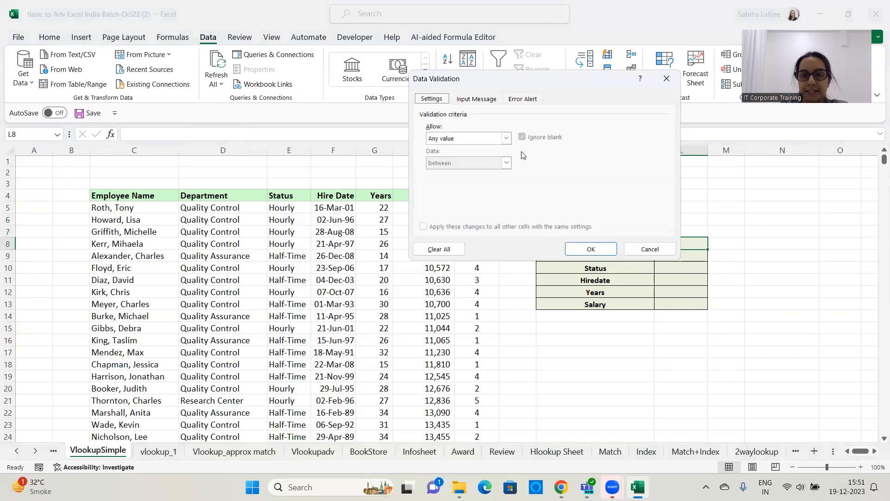
pyautogui.click(497, 142)
pyautogui.click(445, 173)
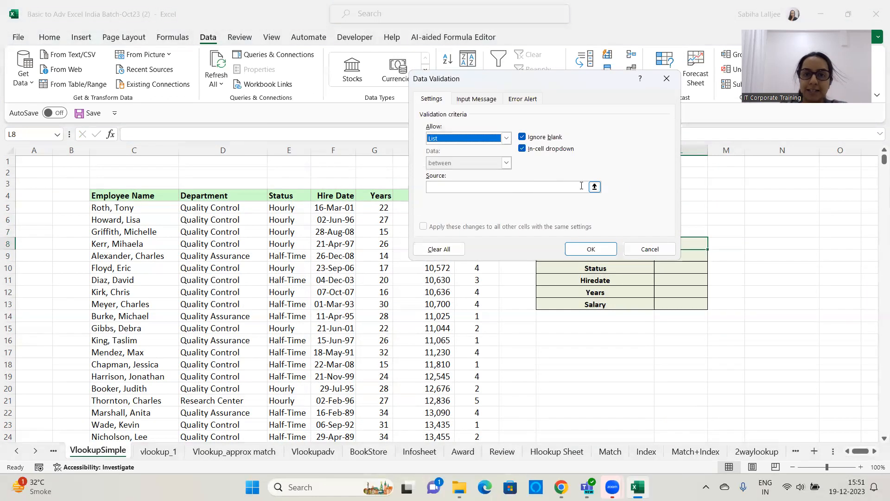
pyautogui.click(598, 187)
pyautogui.click(125, 207)
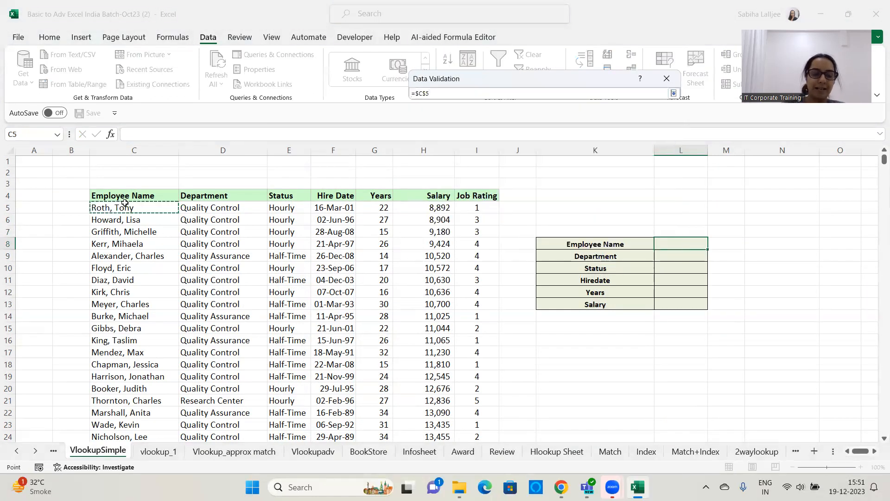
pyautogui.hotkey('ctrl', 'shift', 'Down')
pyautogui.press('Return')
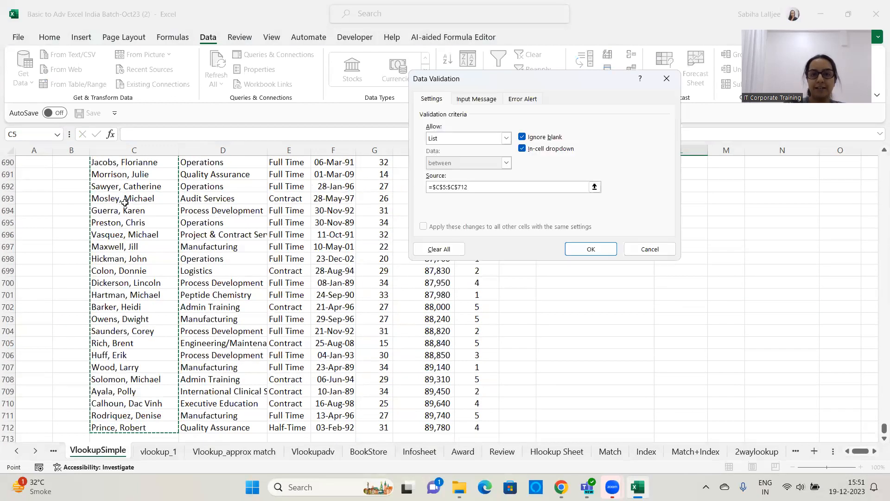
pyautogui.press('Return')
# - Test the Employee Name dropdown in L8 by picking the fourth employee, then the seventh employee in the list
pyautogui.scroll(2, 441, 250)
pyautogui.scroll(20, 441, 250)
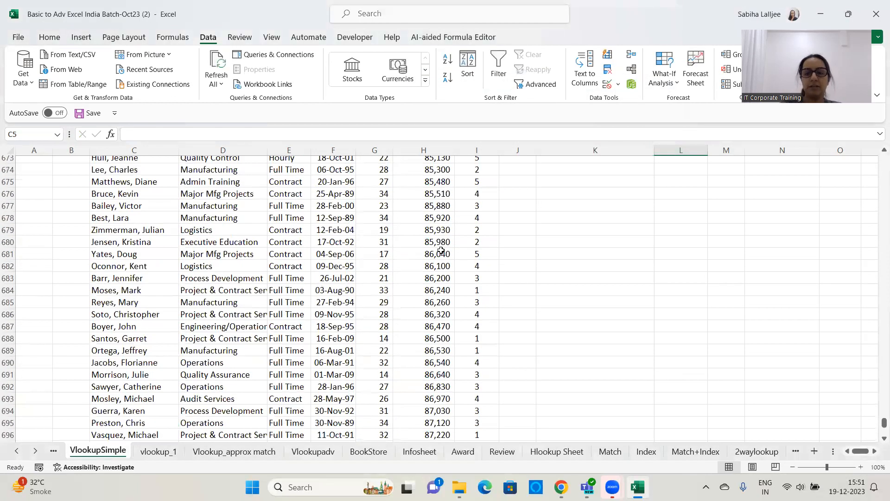
pyautogui.click(713, 244)
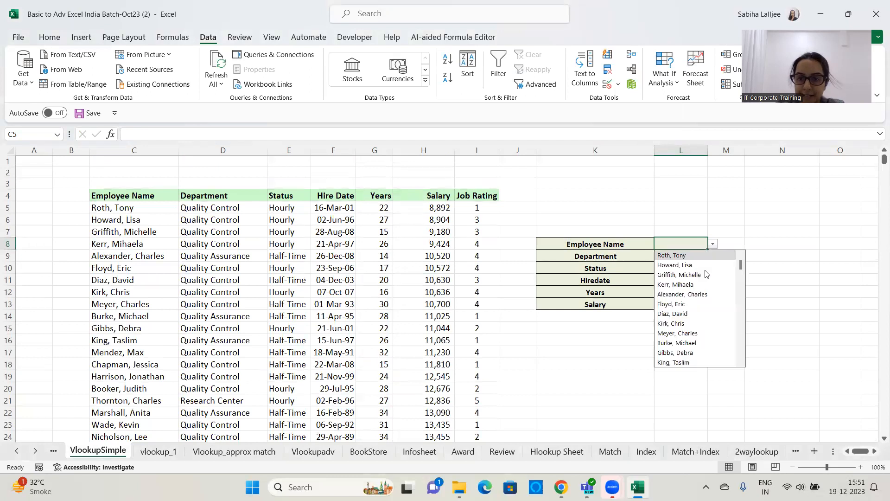
pyautogui.click(696, 284)
pyautogui.click(713, 244)
pyautogui.click(683, 314)
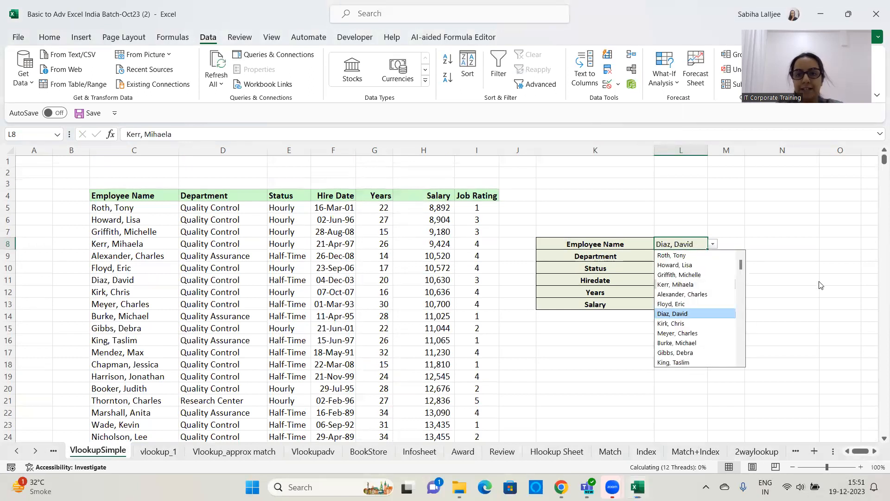
# - Enter =MATCH(L8,C4:C712,0) in M8 to find the selected employee's position in the Employee Name column
pyautogui.click(800, 278)
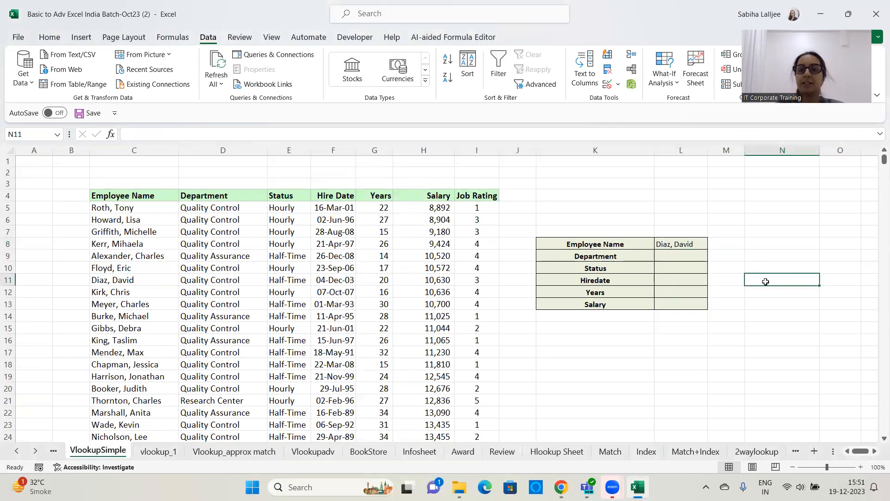
pyautogui.click(688, 258)
pyautogui.click(728, 245)
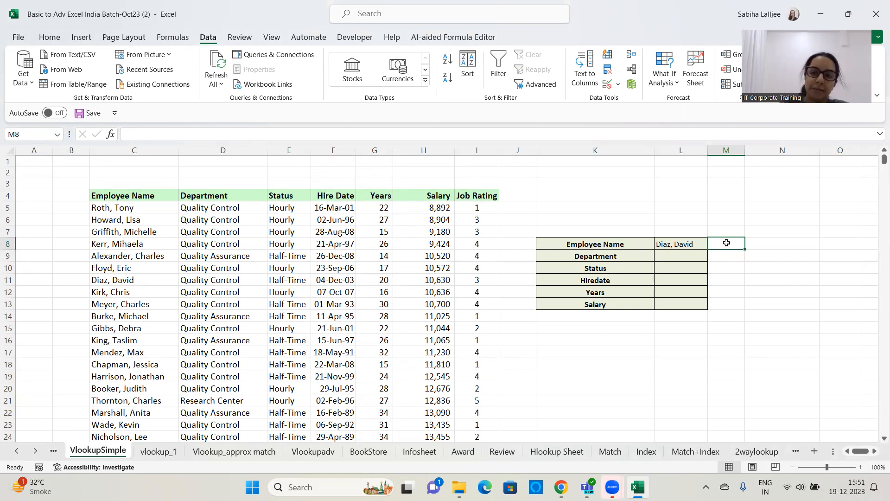
pyautogui.write('=mat')
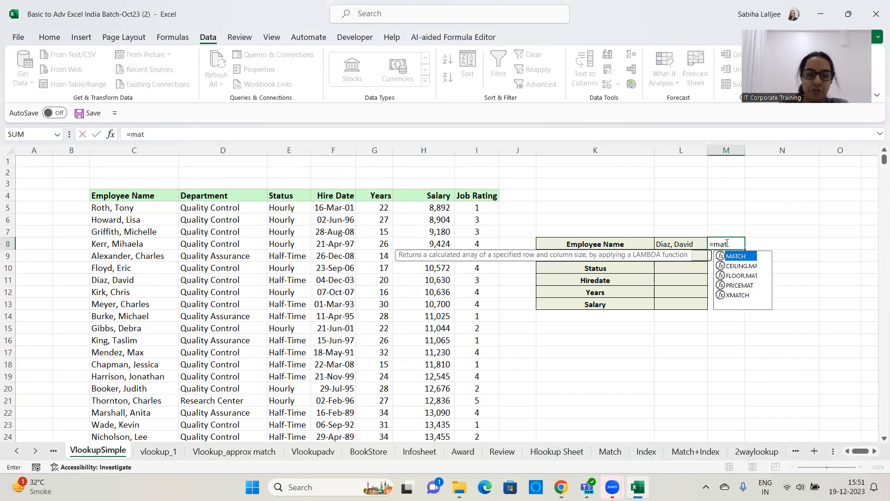
pyautogui.write('ch(')
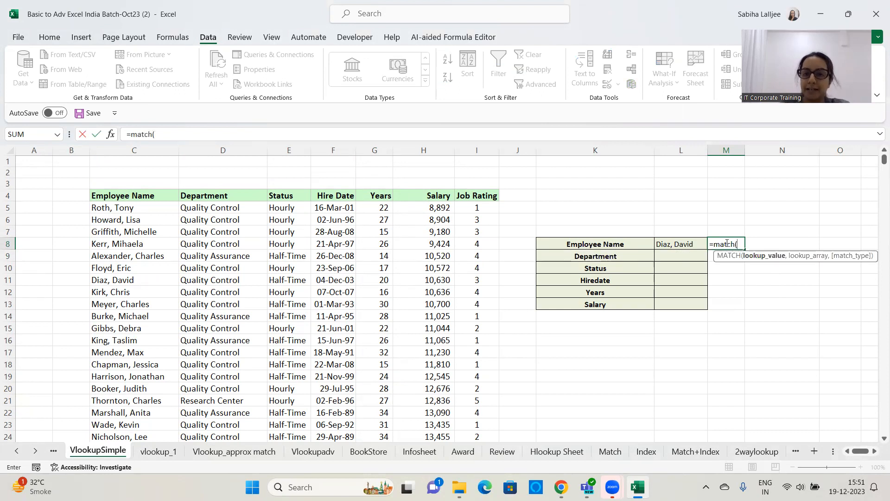
pyautogui.click(679, 244)
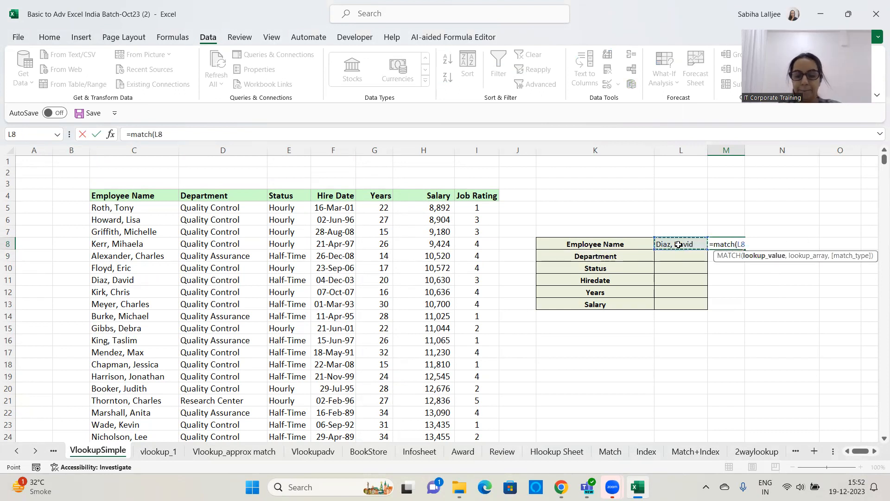
pyautogui.write(',')
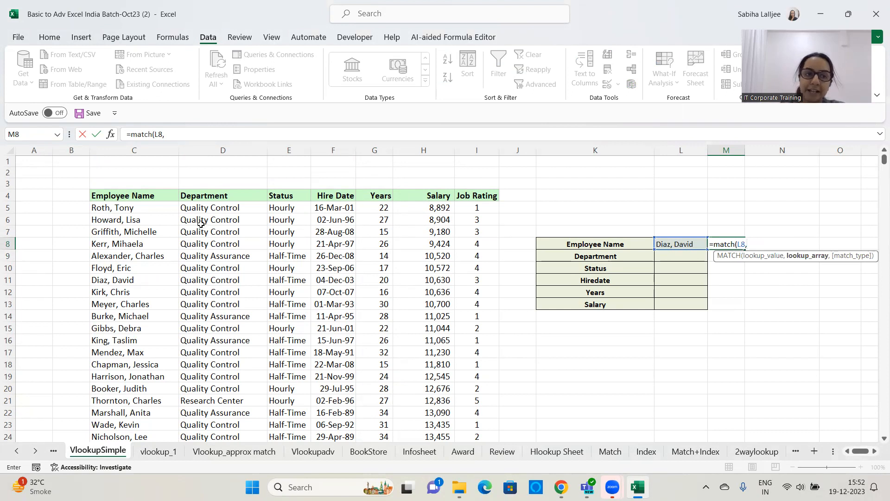
pyautogui.click(164, 197)
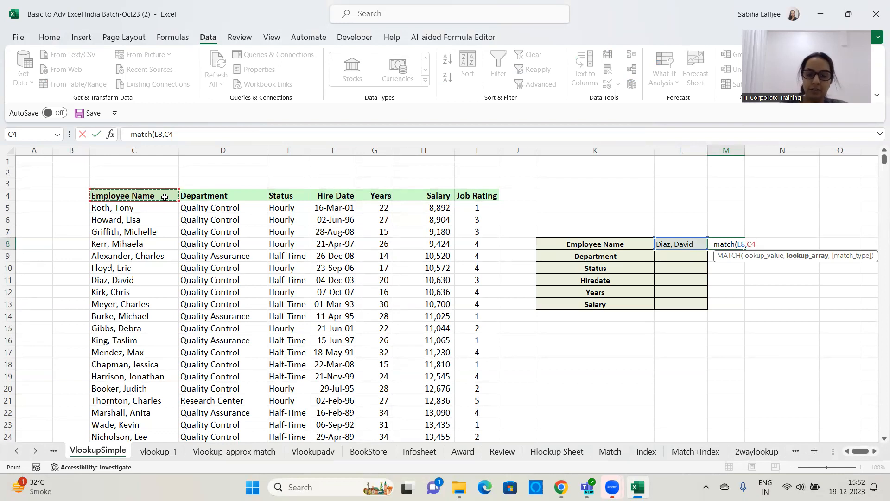
pyautogui.hotkey('ctrl', 'shift', 'Down')
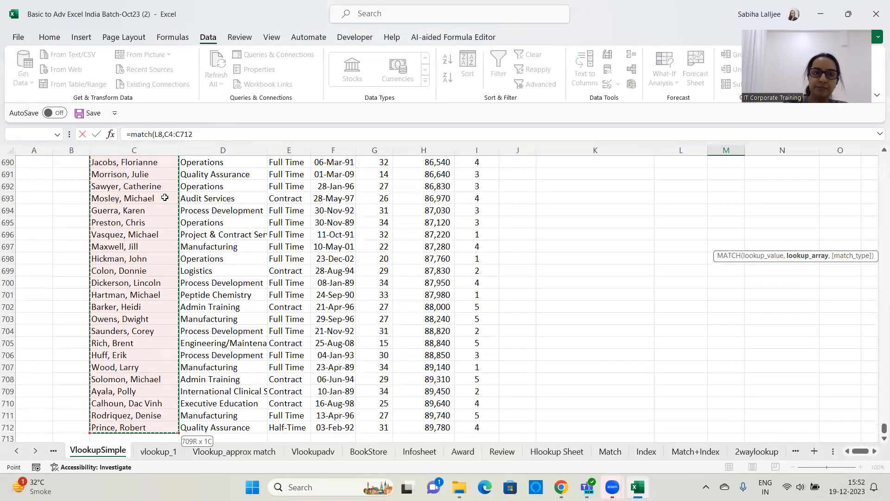
pyautogui.write(',0')
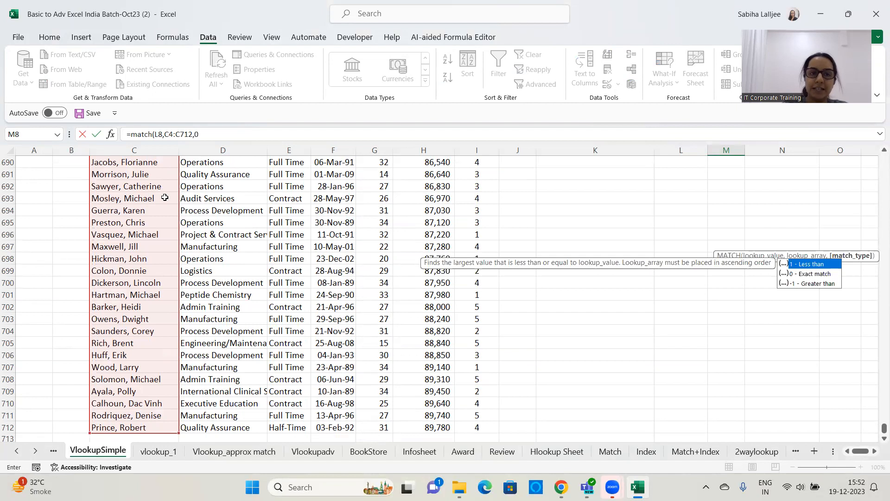
pyautogui.write(')')
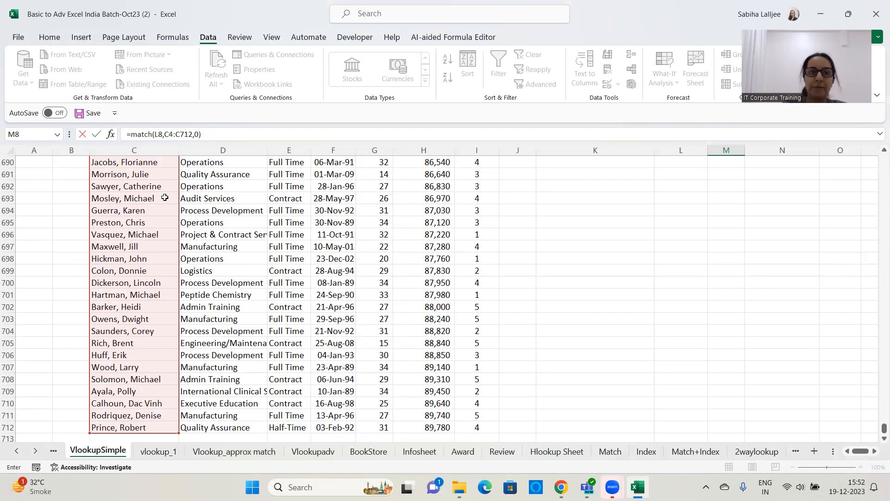
pyautogui.press('Return')
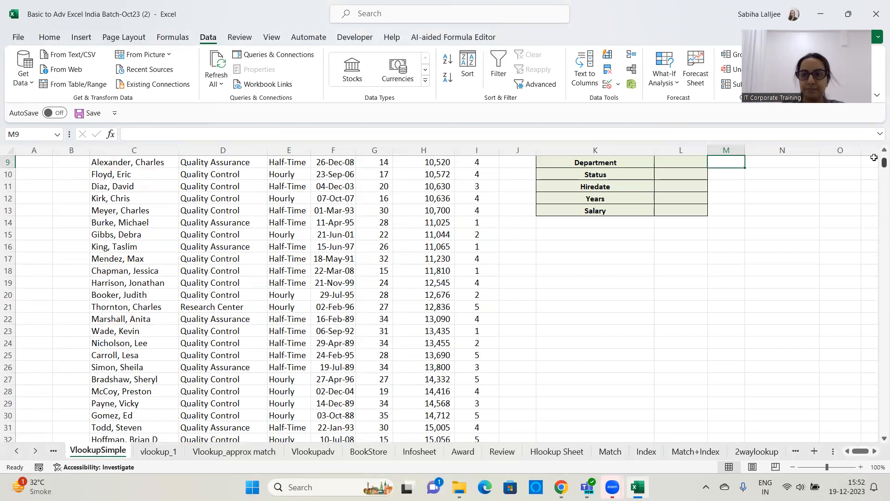
# - Check the MATCH formula and its result in M8, then select the Employee Name cell L8
pyautogui.moveTo(882, 163); pyautogui.dragTo(878, 139)
pyautogui.click(736, 238)
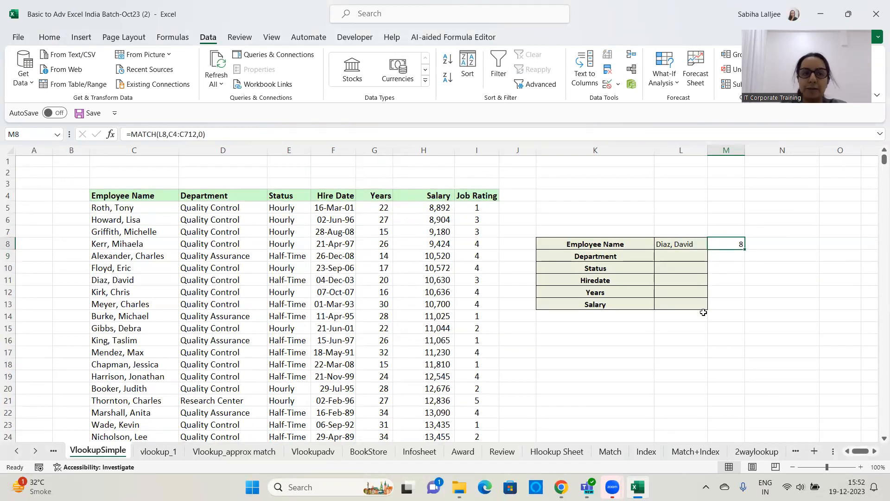
pyautogui.click(691, 241)
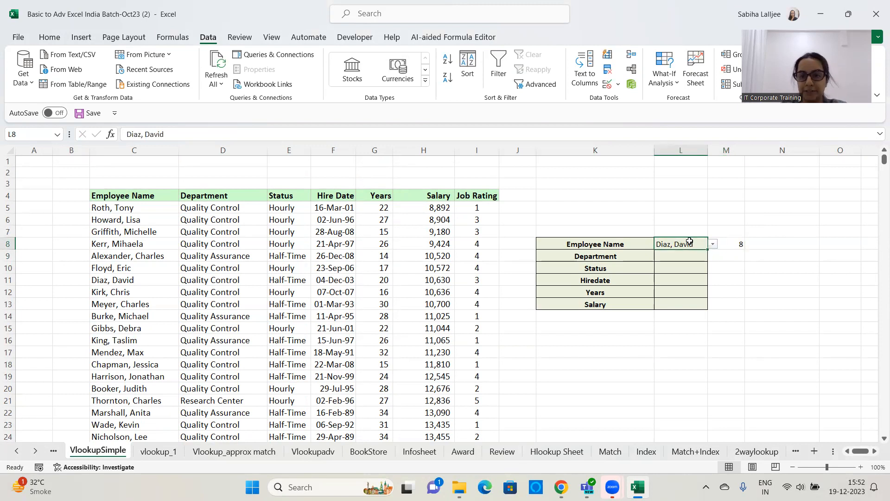
# - Choose a different employee in cell L8 and check the MATCH formula's row position in M8
pyautogui.click(714, 249)
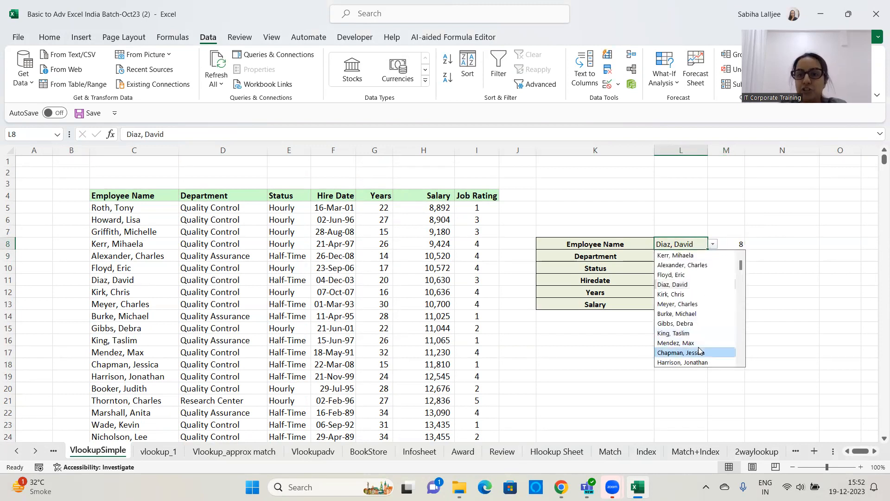
pyautogui.click(681, 352)
pyautogui.click(734, 245)
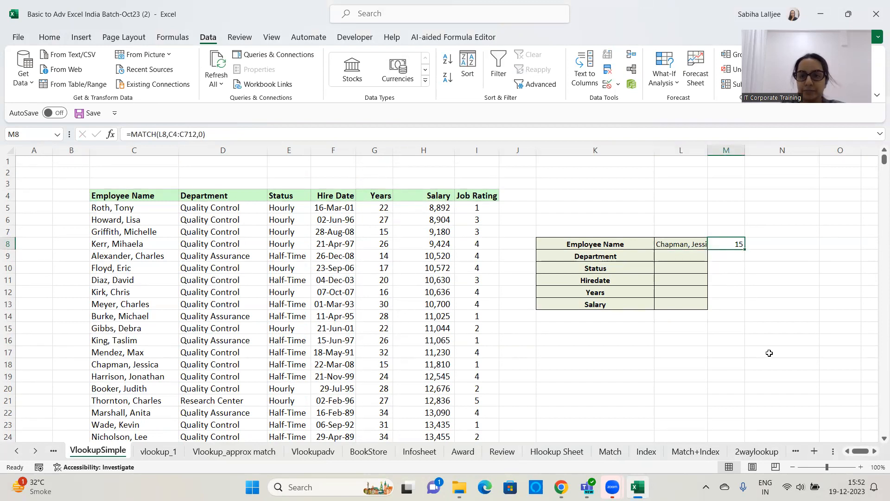
pyautogui.click(693, 258)
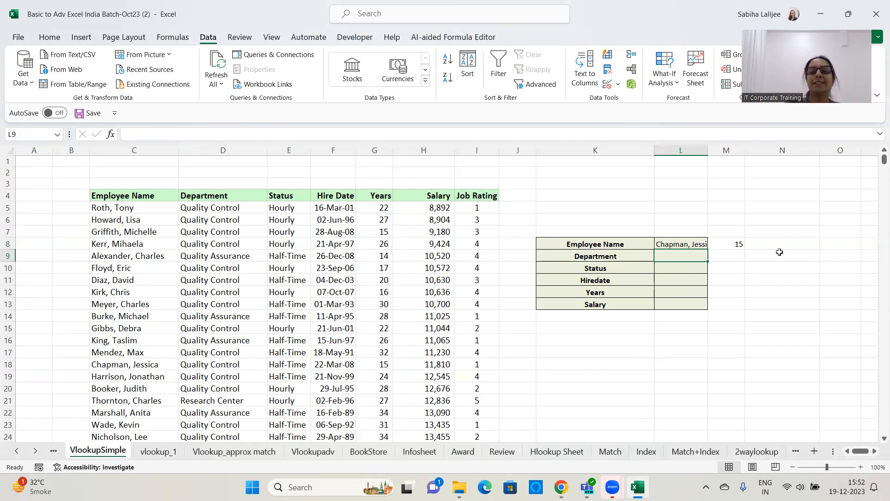
# - Enter the notes "row + Col" in M2 and "Row Number" in M3
pyautogui.click(720, 173)
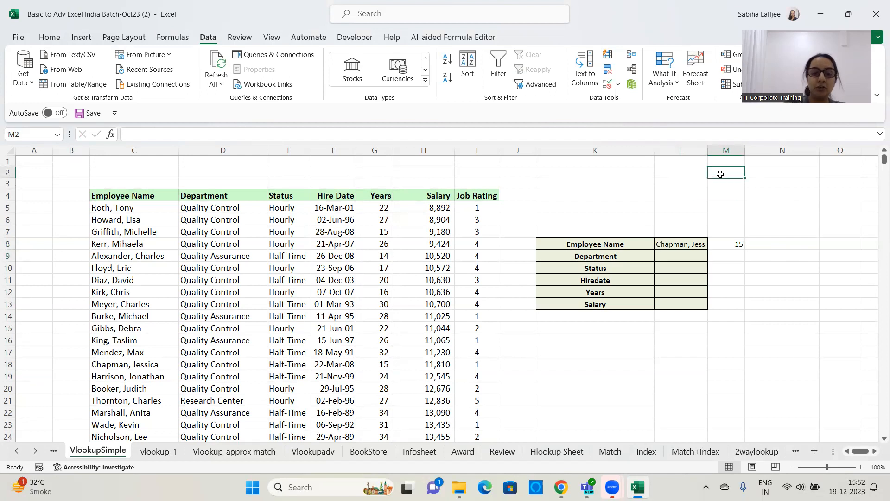
pyautogui.write('row + Col')
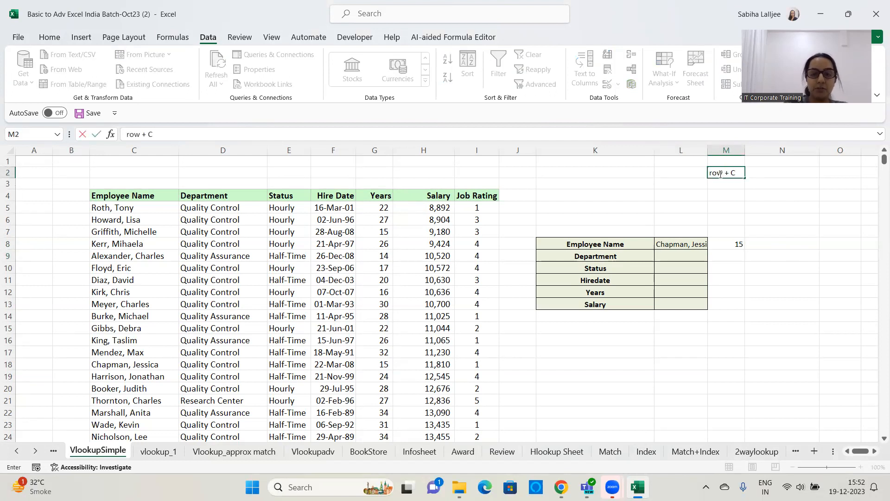
pyautogui.press('Return')
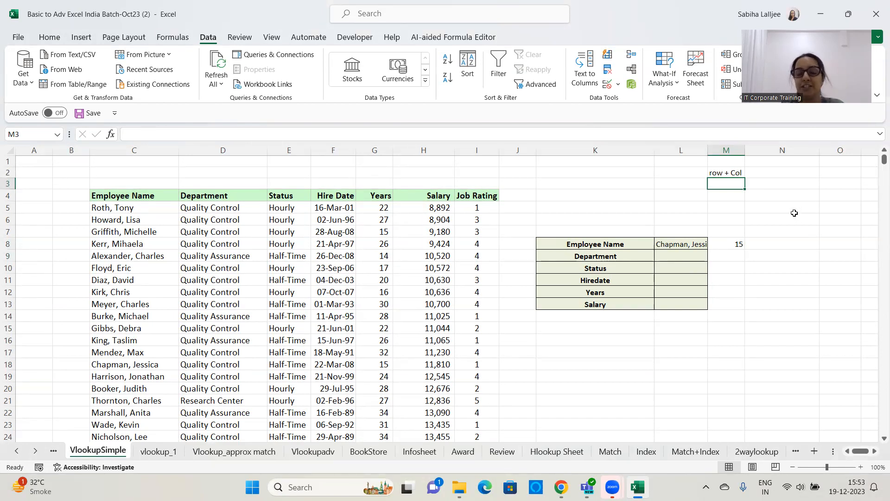
pyautogui.write('Row Numbe')
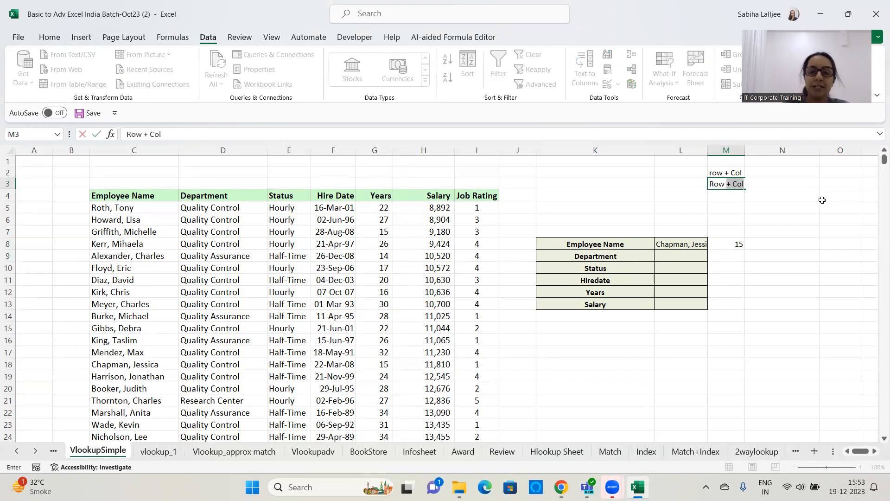
pyautogui.write('r')
pyautogui.press('Return')
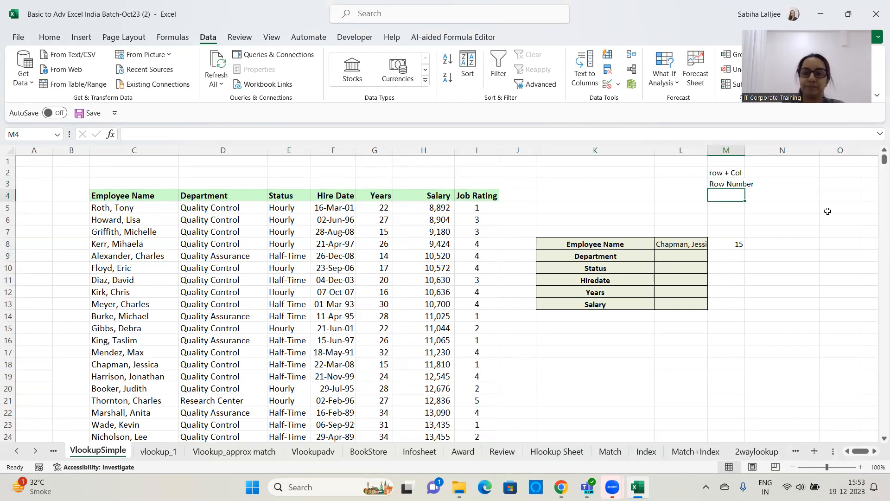
# - Look up the department in L9 with =INDEX(D4:D712,M8) and fit column L to its contents
pyautogui.click(700, 258)
pyautogui.write('=index(')
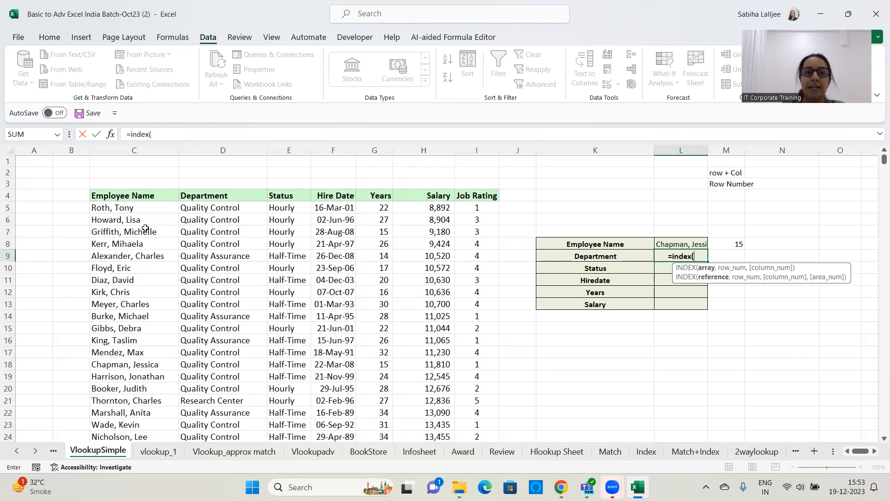
pyautogui.click(244, 197)
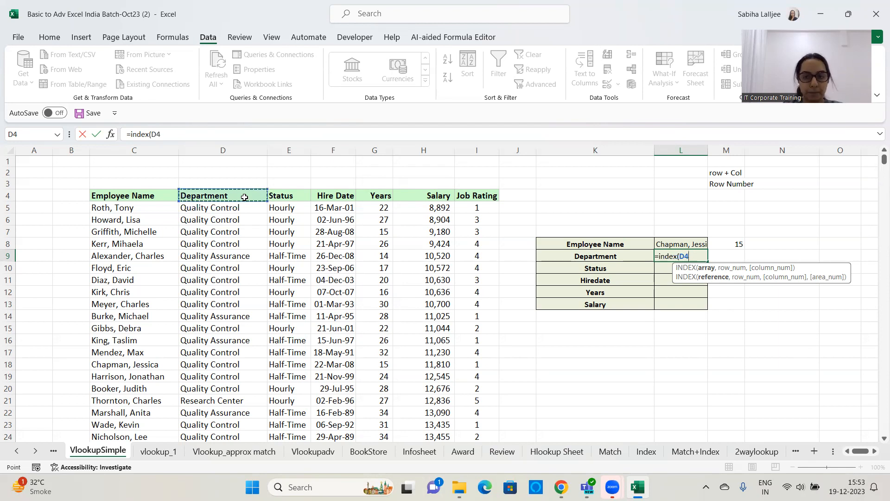
pyautogui.hotkey('ctrl', 'shift', 'Down')
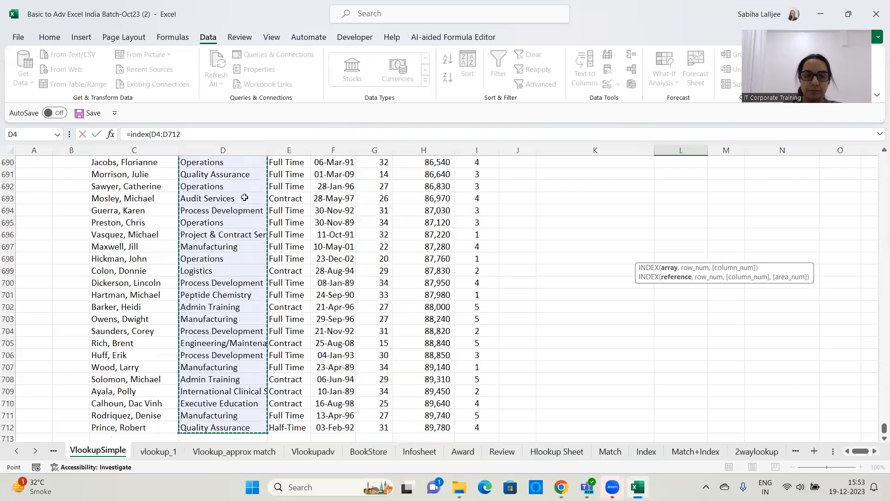
pyautogui.write(',')
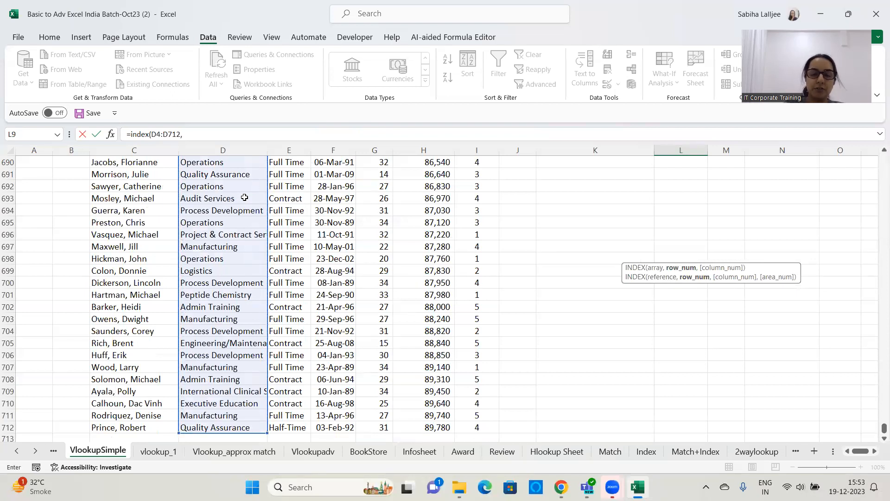
pyautogui.scroll(20, 244, 198)
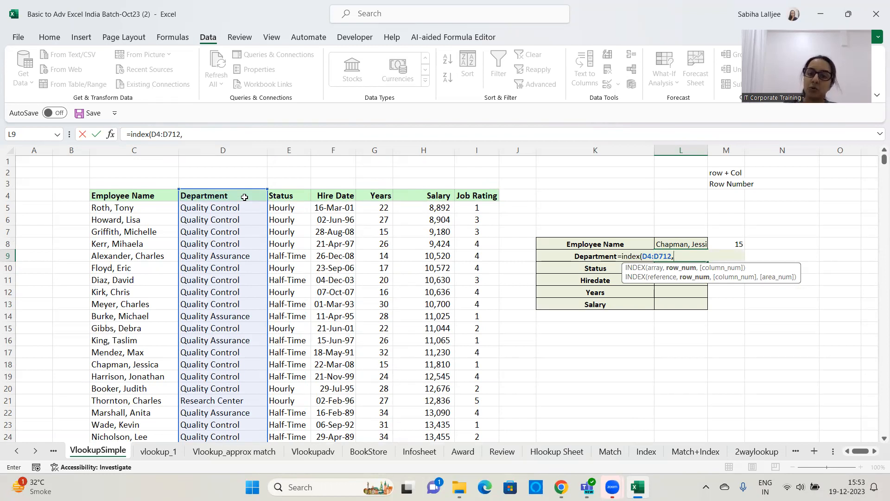
pyautogui.click(735, 244)
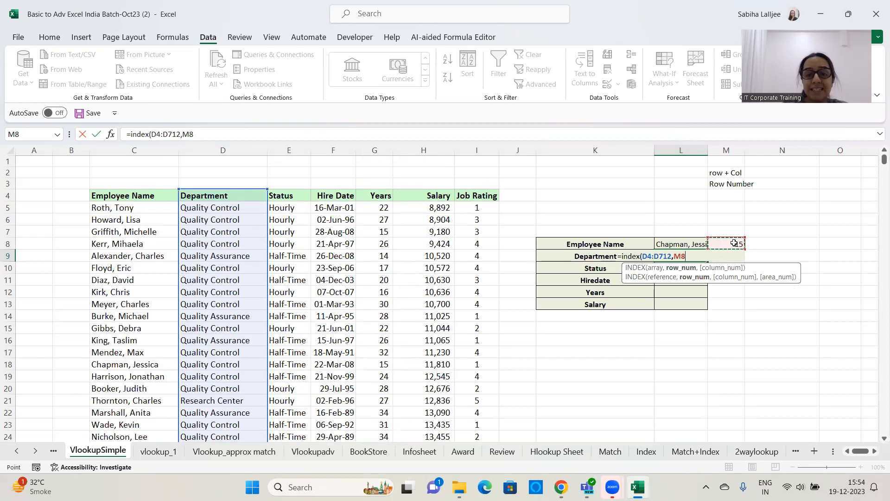
pyautogui.write(')')
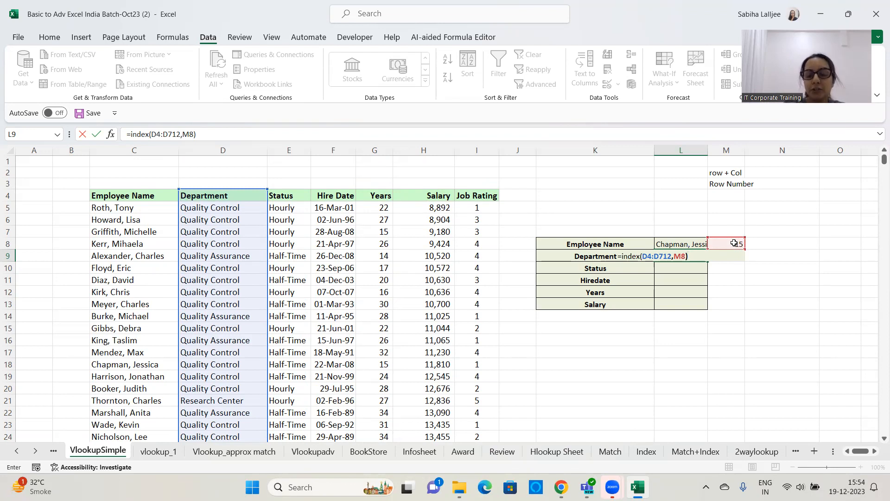
pyautogui.press('Return')
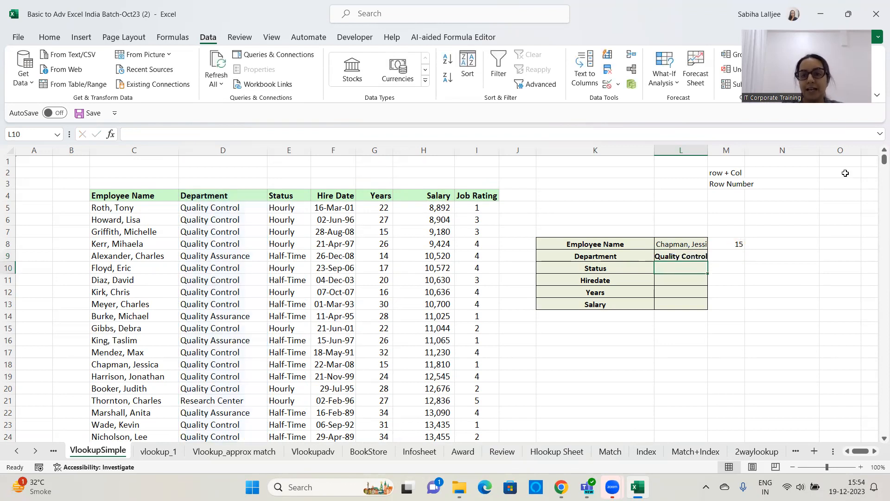
pyautogui.doubleClick(708, 150)
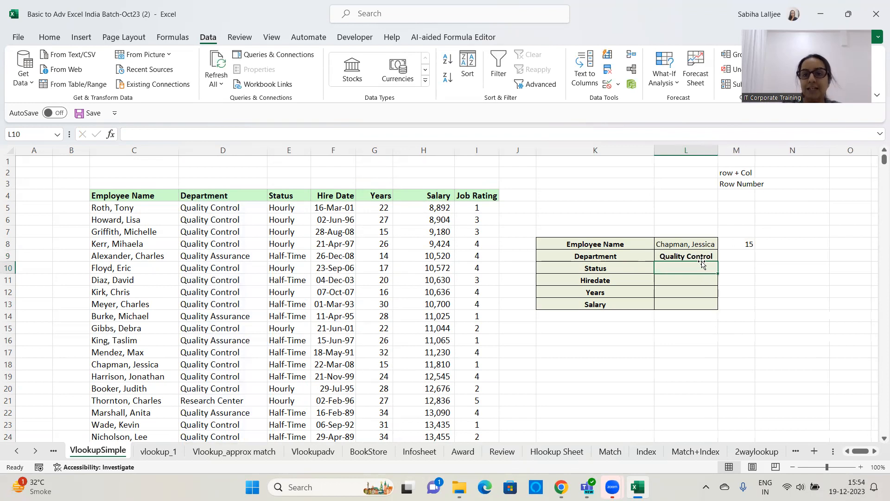
# - Test the department lookup by choosing three different employees in succession in cell L8
pyautogui.press('Up')
pyautogui.click(709, 238)
pyautogui.click(723, 244)
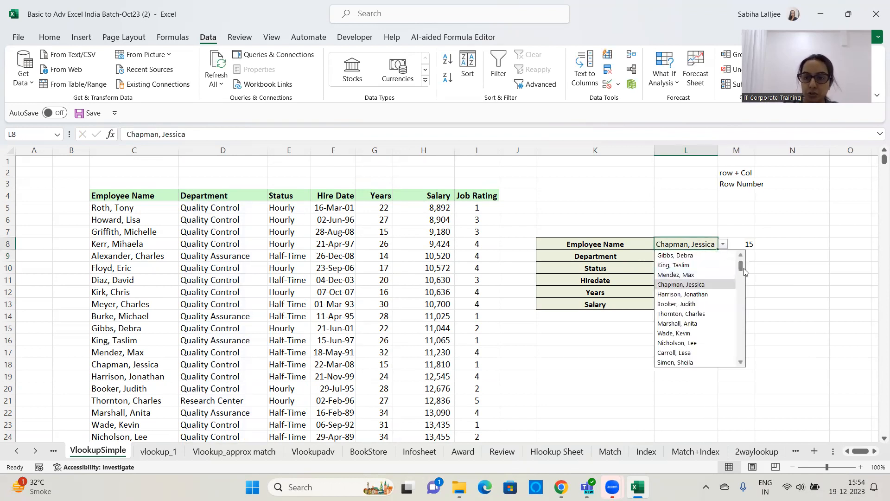
pyautogui.moveTo(742, 269); pyautogui.dragTo(742, 357)
pyautogui.click(681, 324)
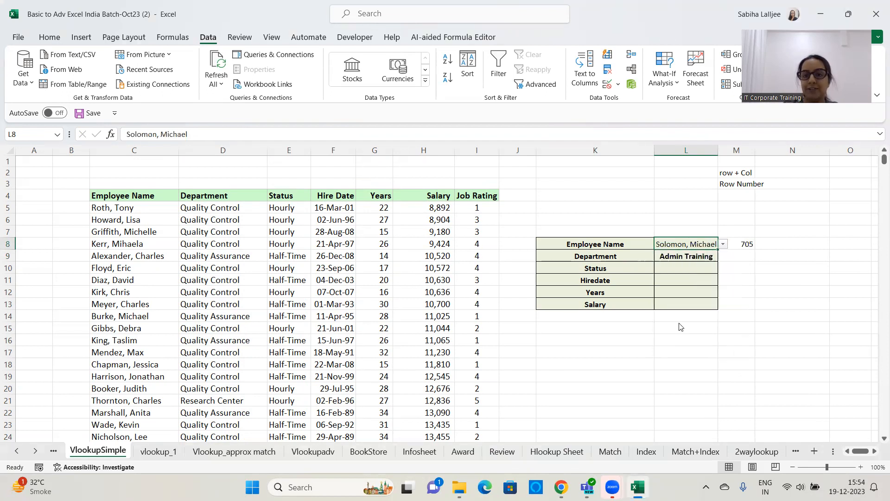
pyautogui.click(723, 244)
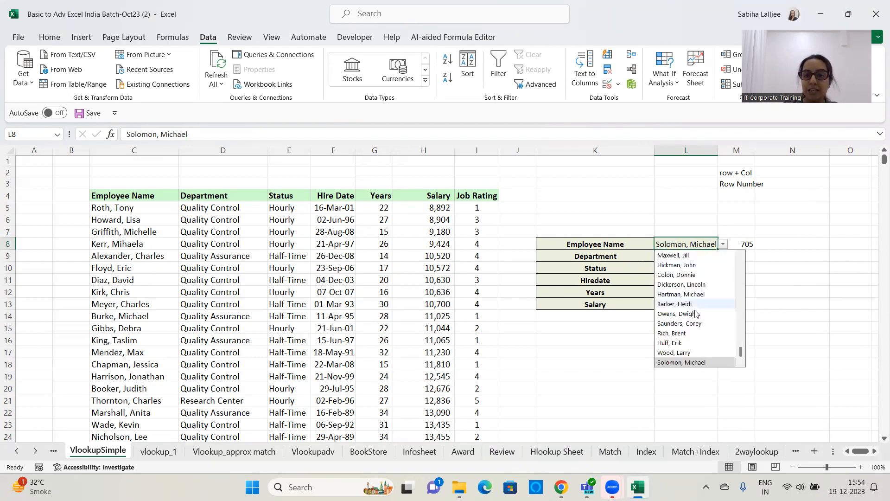
pyautogui.click(695, 314)
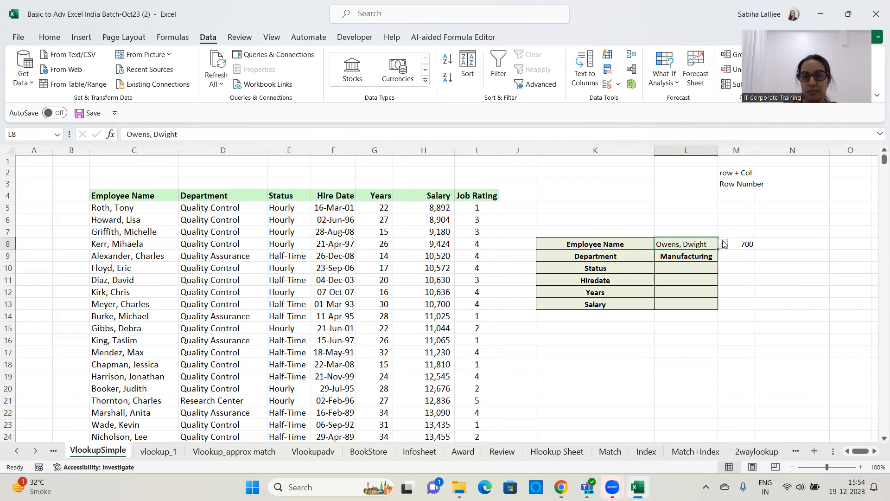
pyautogui.click(724, 244)
pyautogui.click(674, 337)
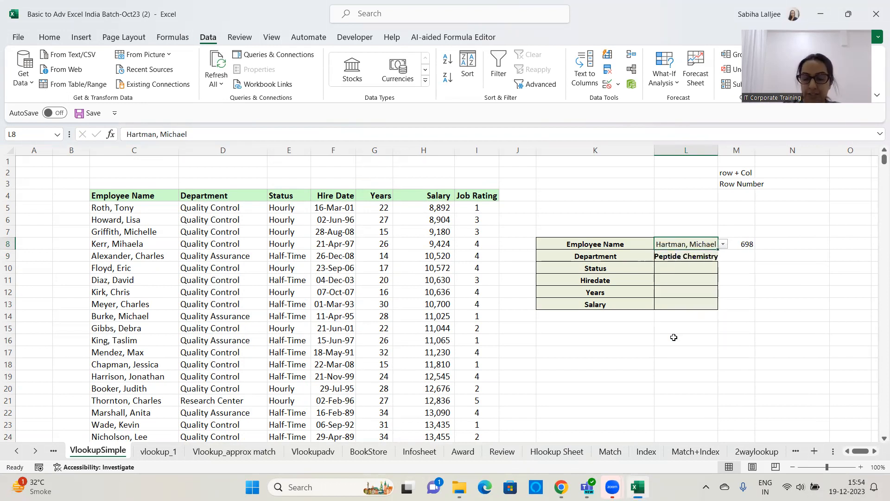
# - Widen column L slightly and choose another employee in cell L8
pyautogui.moveTo(719, 150); pyautogui.dragTo(727, 150)
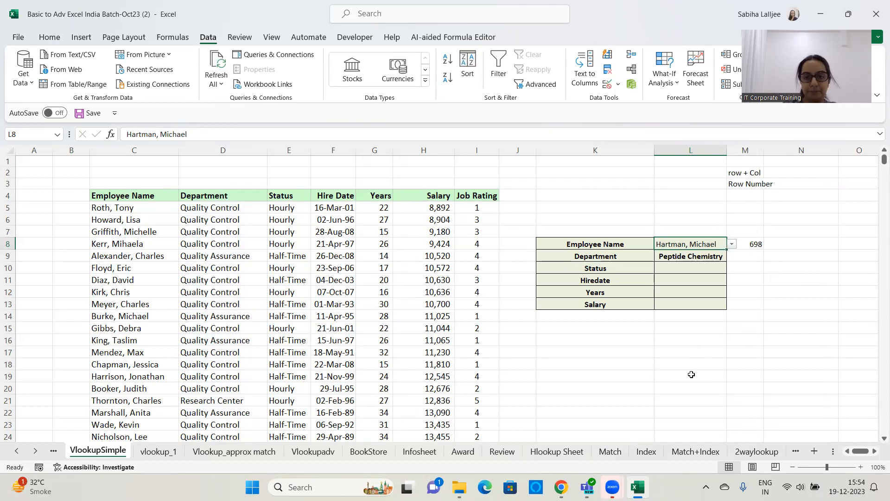
pyautogui.click(732, 244)
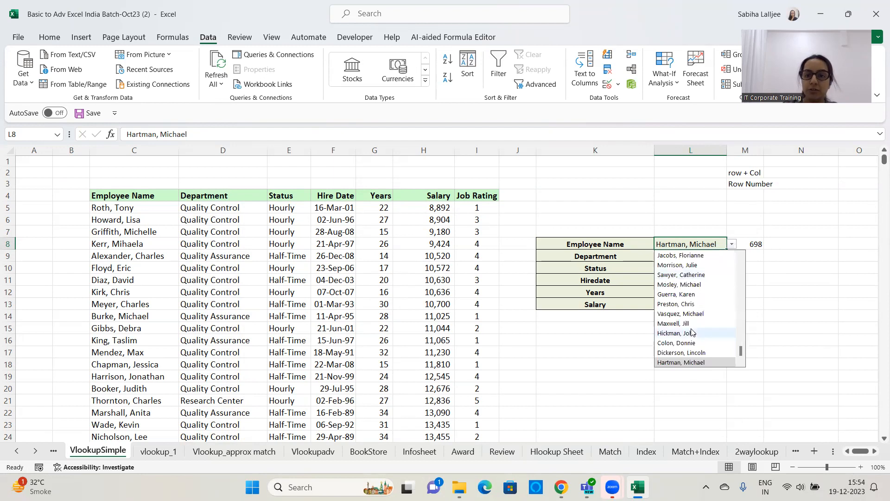
pyautogui.click(691, 333)
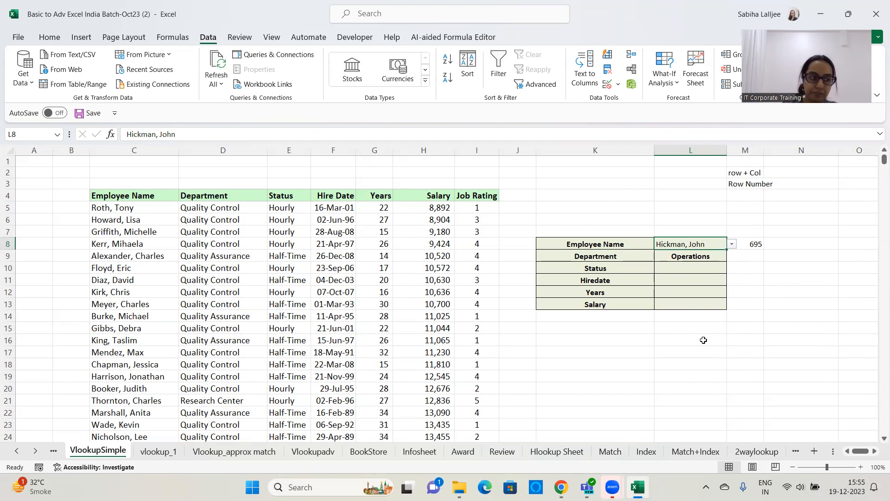
# - Examine the INDEX formula in the Department cell L9
pyautogui.click(697, 258)
pyautogui.moveTo(246, 139); pyautogui.dragTo(102, 139)
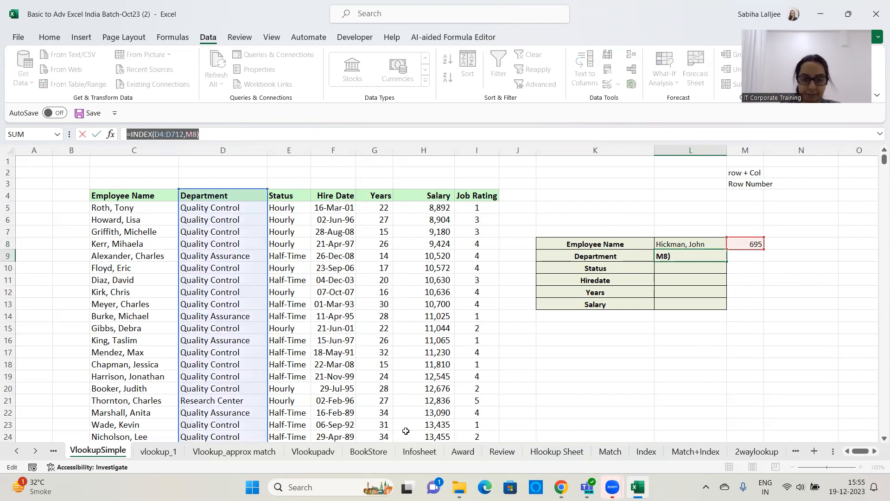
pyautogui.click(717, 295)
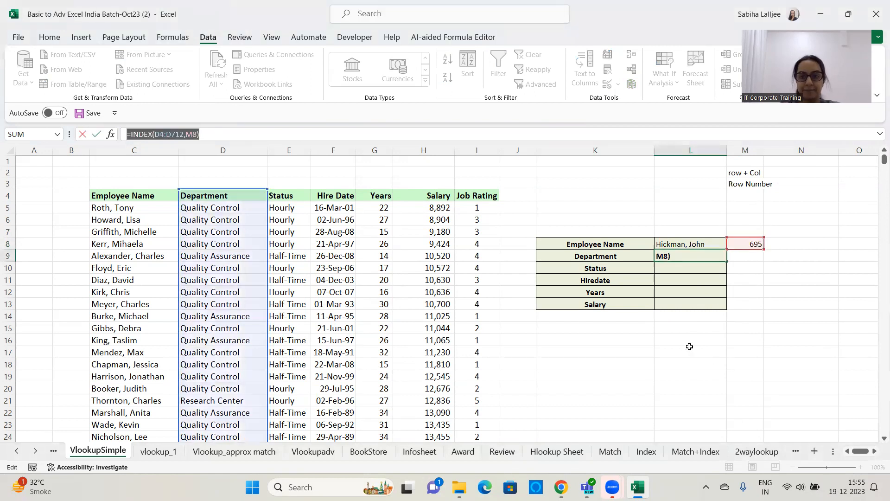
pyautogui.hotkey('ctrl', 'Return')
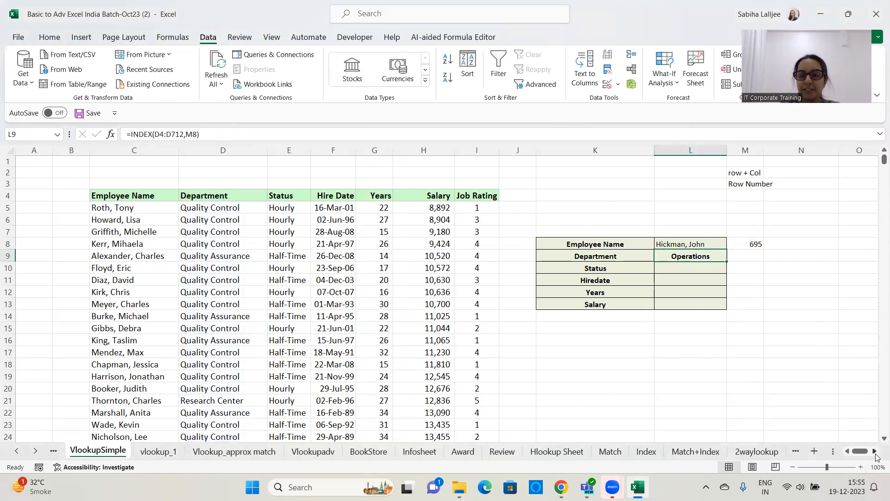
# - Begin an INDEX formula in cell M9 with the Department range D4:D712 as its array
pyautogui.hscroll(3, 686, 312)
pyautogui.click(590, 255)
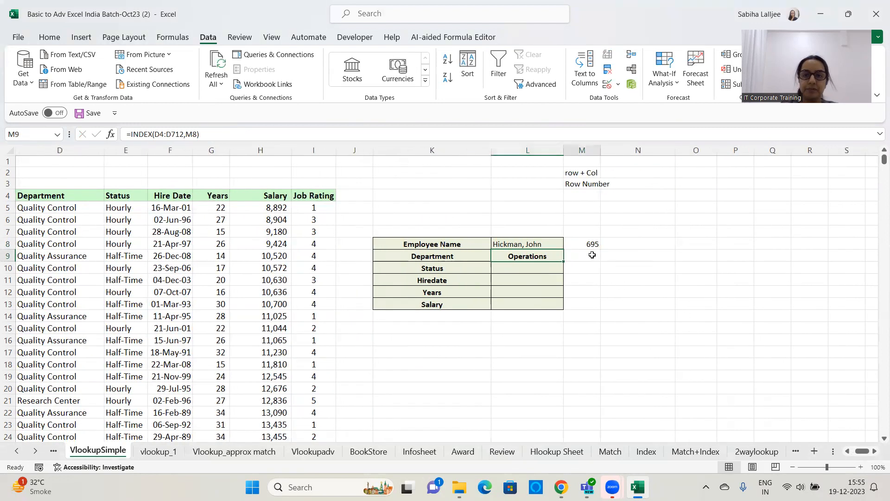
pyautogui.click(628, 254)
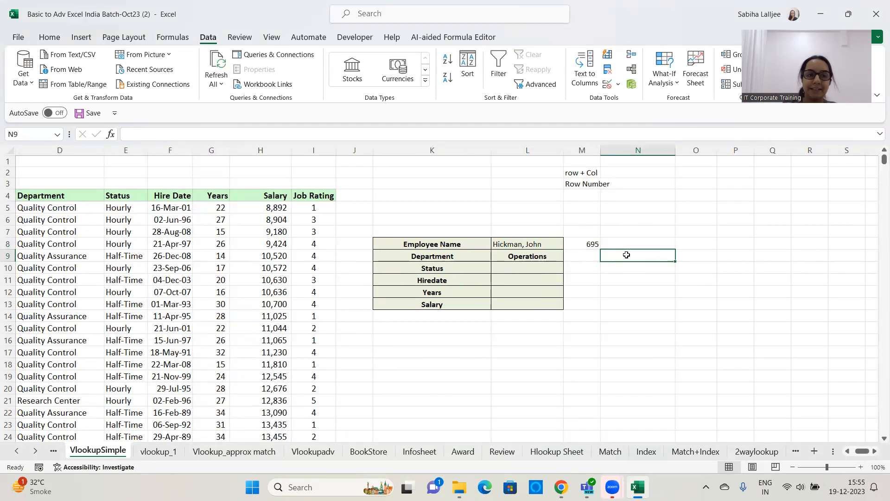
pyautogui.click(593, 252)
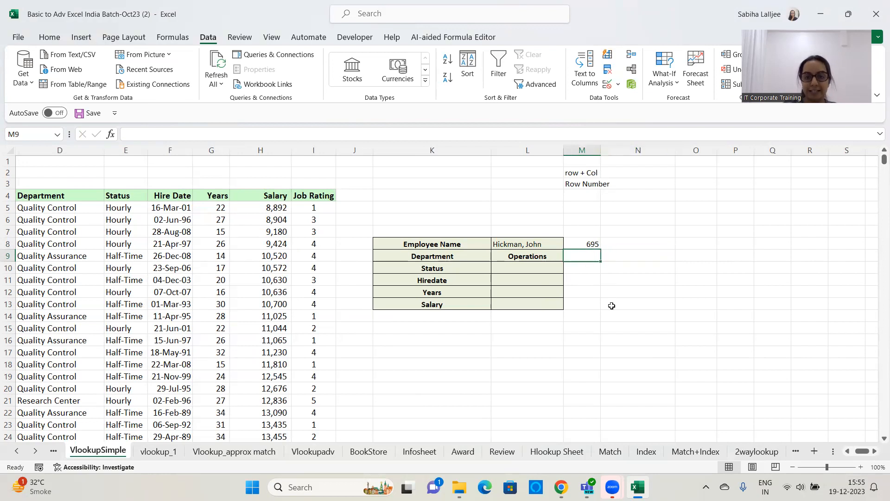
pyautogui.write('=')
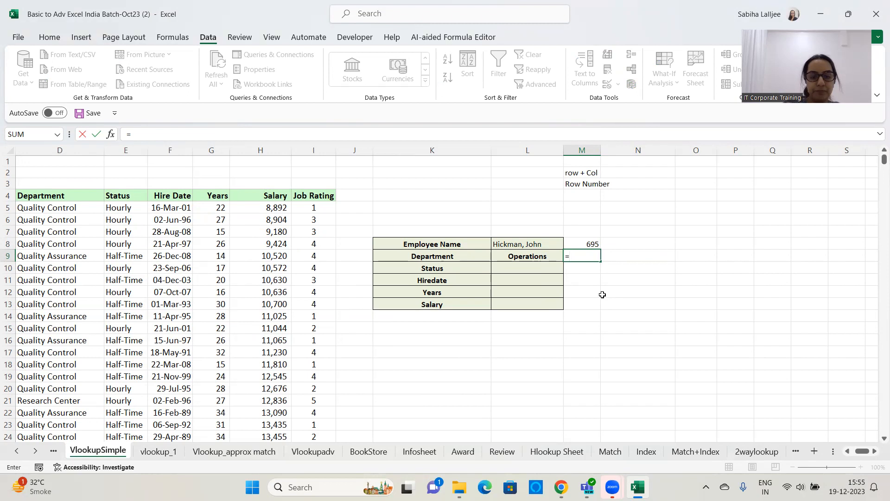
pyautogui.write('index(')
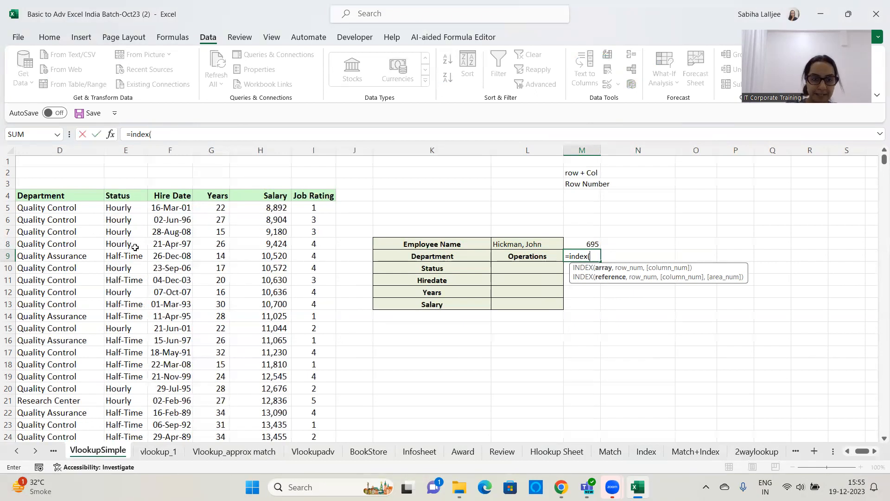
pyautogui.click(86, 198)
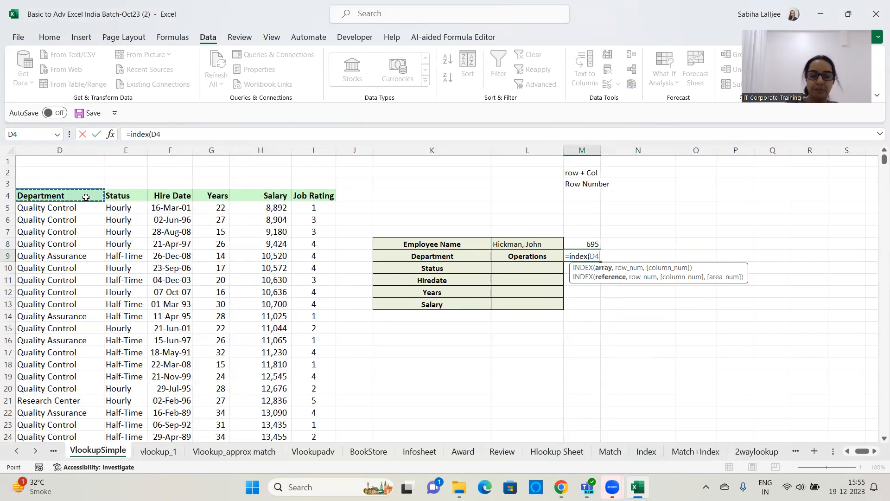
pyautogui.hotkey('ctrl', 'shift', 'Down')
pyautogui.write(',')
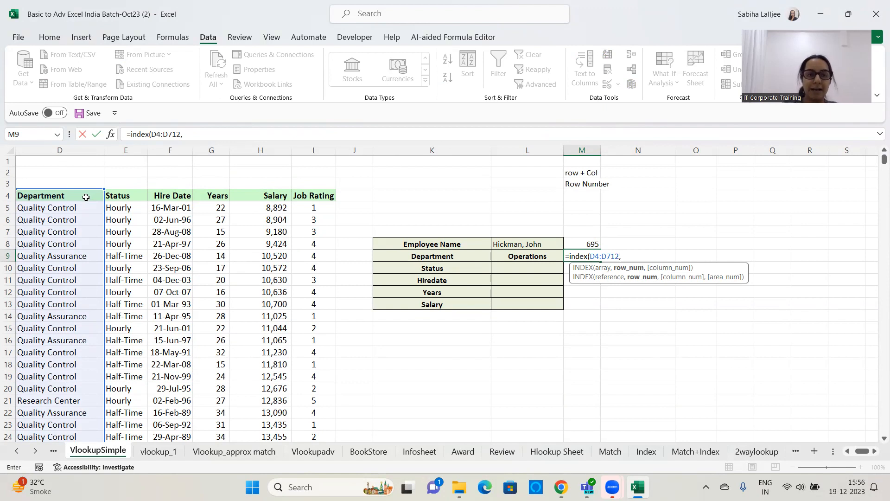
# - Complete the M9 formula with MATCH(L8,C4:C712,0) as the row number and fit column M to its contents
pyautogui.write('match')
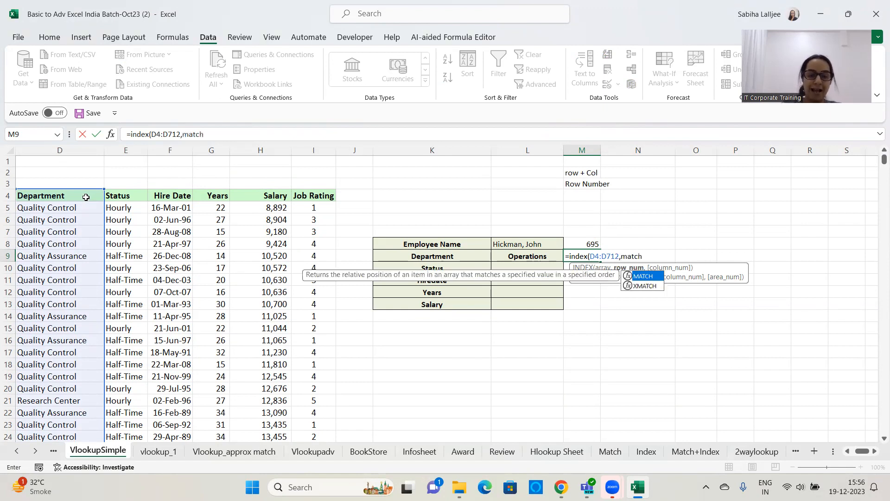
pyautogui.write('(')
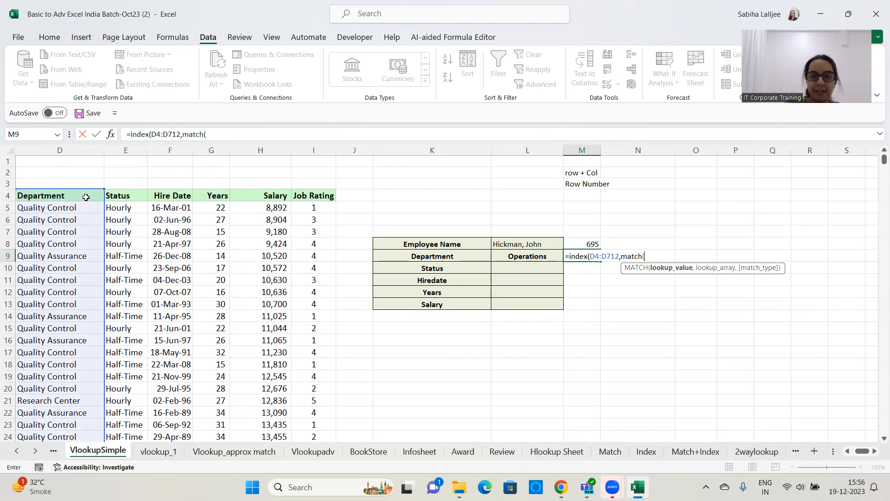
pyautogui.click(516, 240)
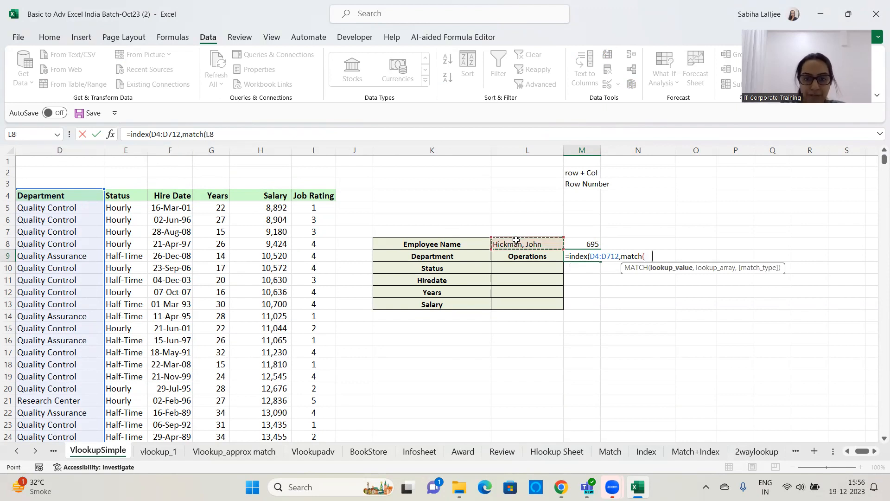
pyautogui.write(',')
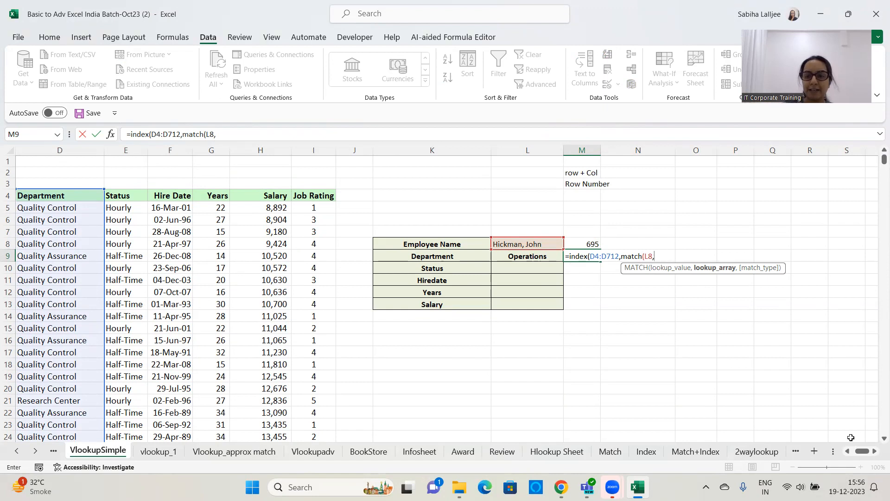
pyautogui.click(847, 451)
pyautogui.click(847, 451)
pyautogui.click(91, 196)
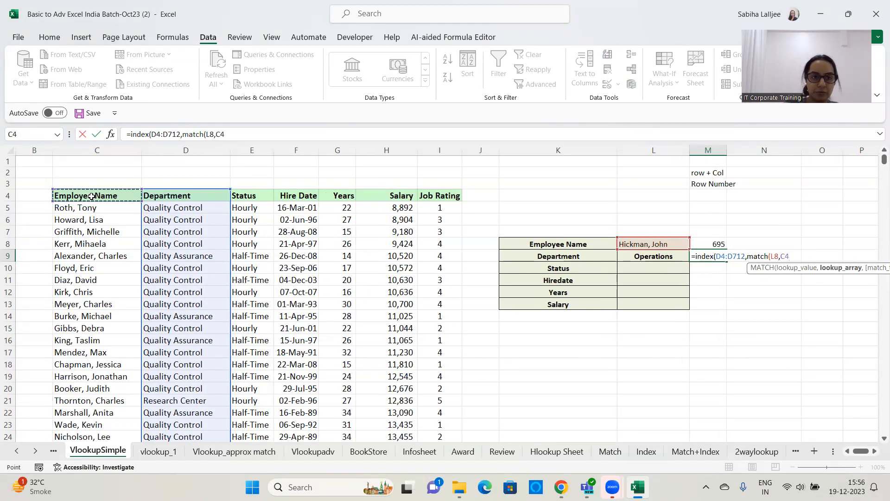
pyautogui.hotkey('ctrl', 'shift', 'Down')
pyautogui.write(',')
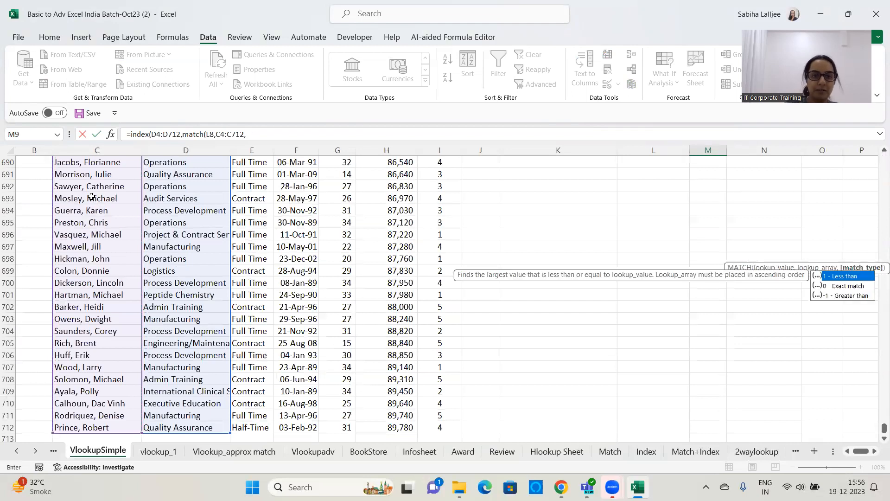
pyautogui.write('0')
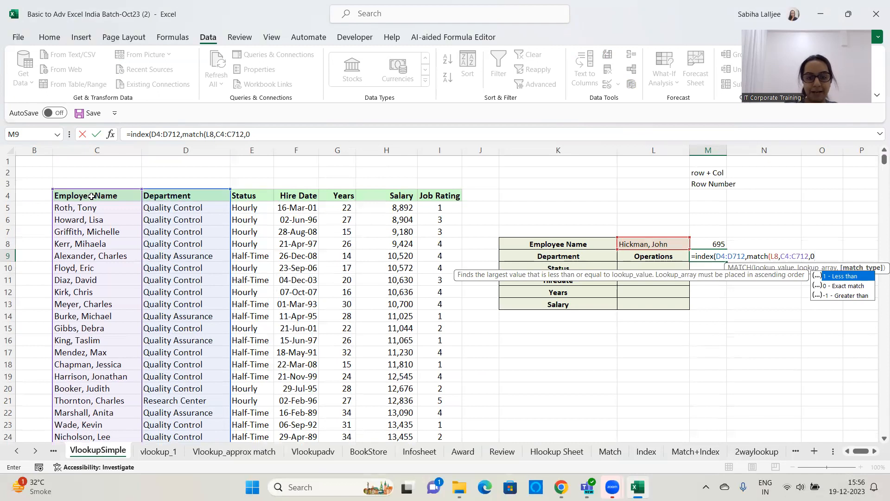
pyautogui.write(')')
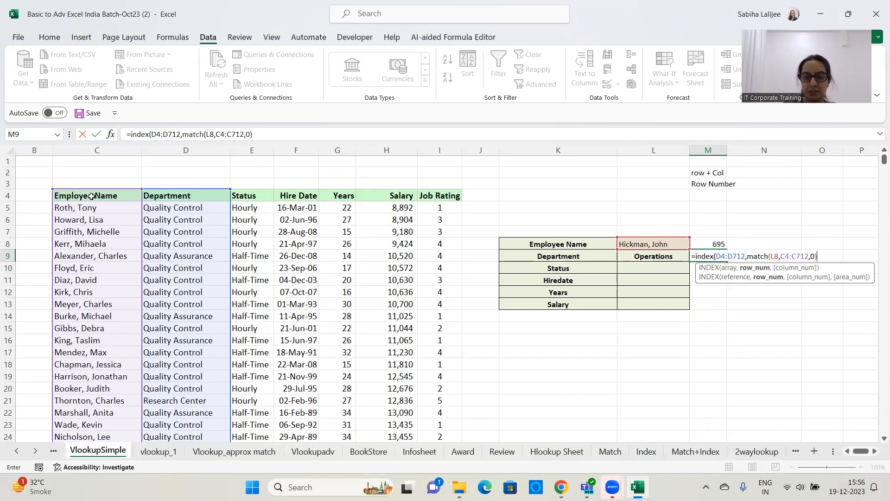
pyautogui.press('Return')
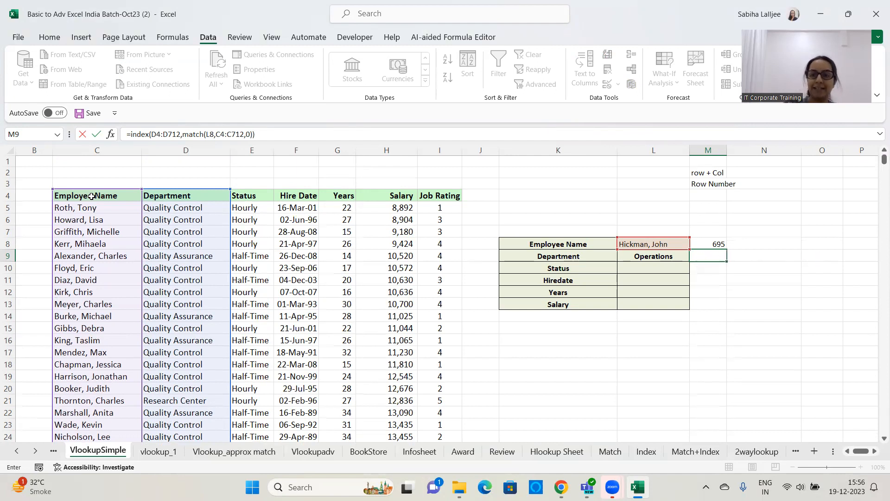
pyautogui.click(713, 255)
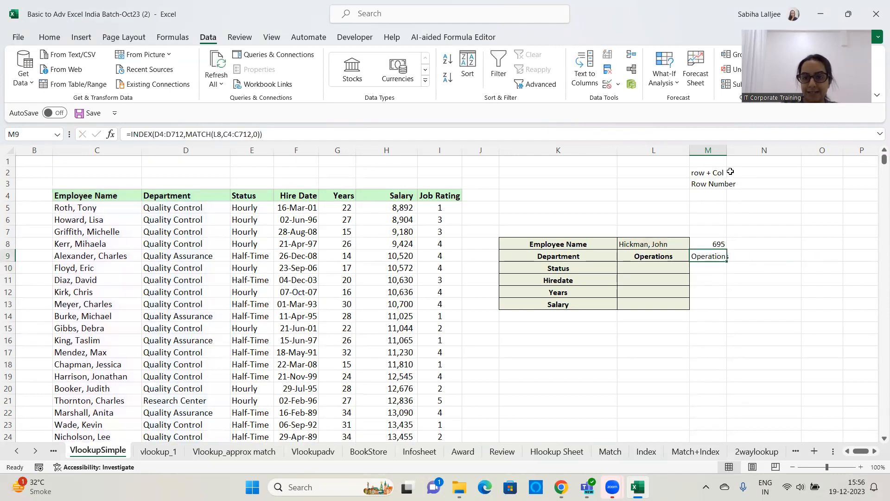
pyautogui.doubleClick(727, 150)
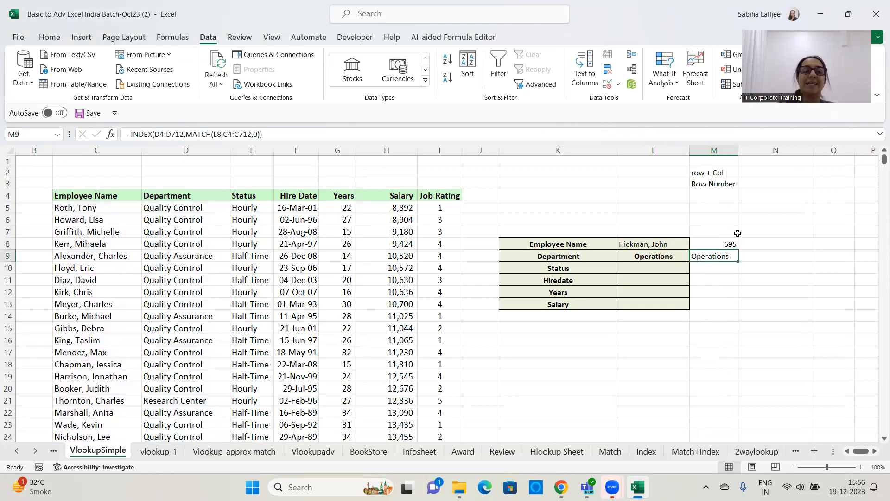
# - Compare the combined INDEX and MATCH formula in M9 with the plain INDEX formula in L9
pyautogui.moveTo(286, 134); pyautogui.dragTo(63, 145)
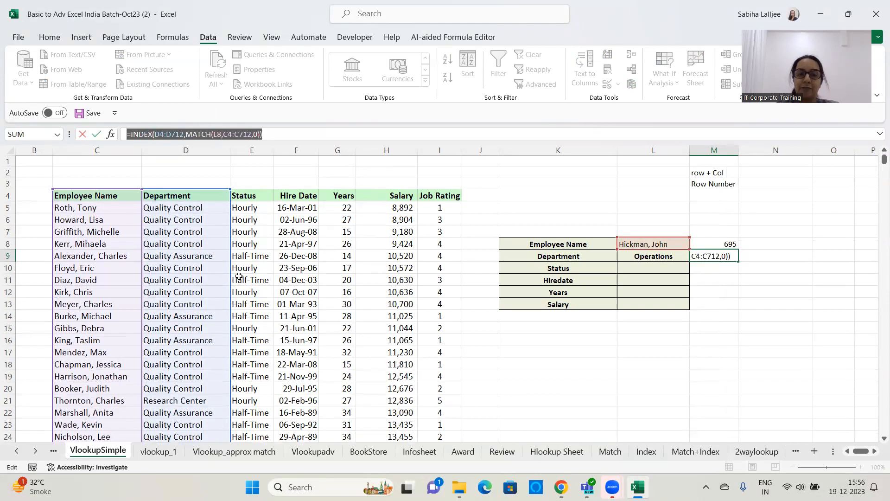
pyautogui.click(492, 359)
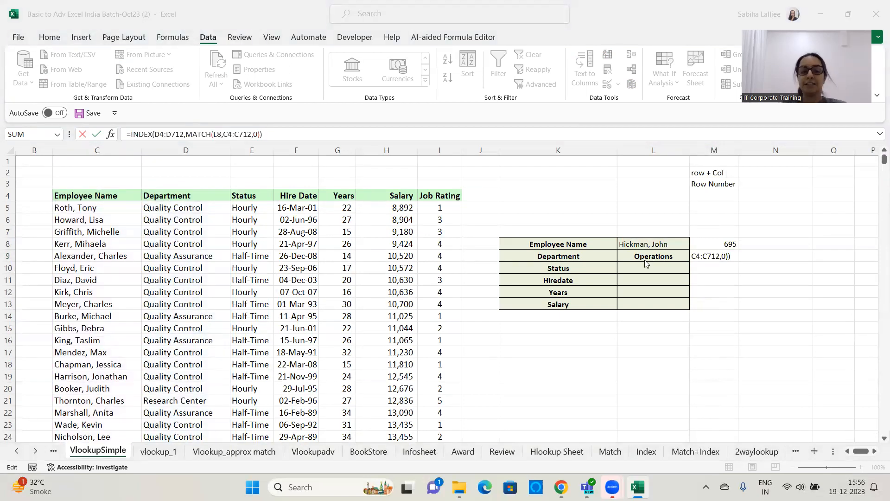
pyautogui.click(750, 300)
pyautogui.press('Return')
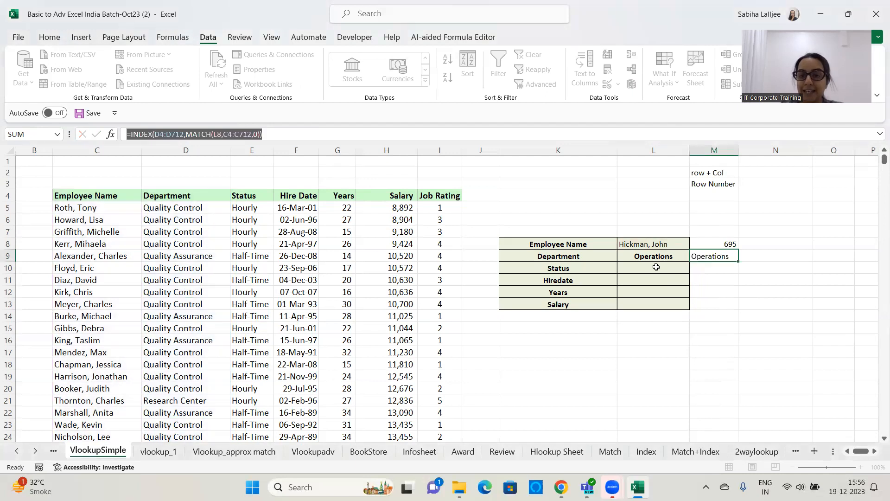
pyautogui.click(663, 258)
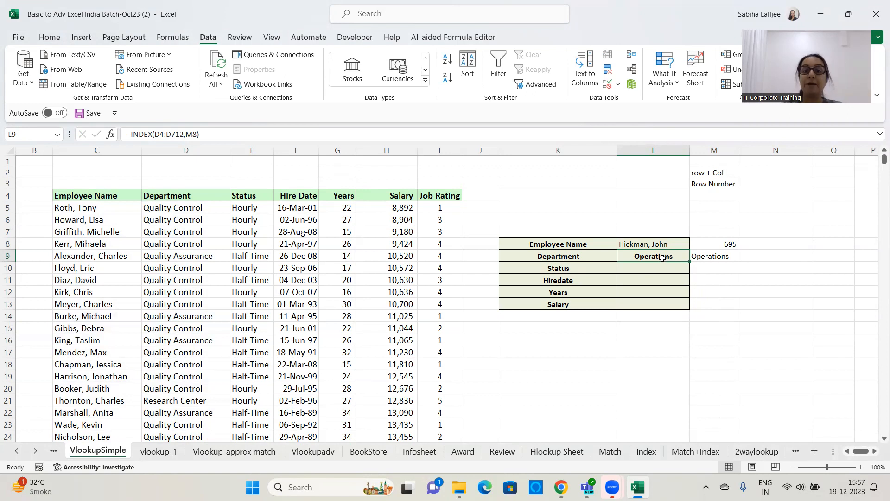
pyautogui.click(719, 264)
pyautogui.click(724, 255)
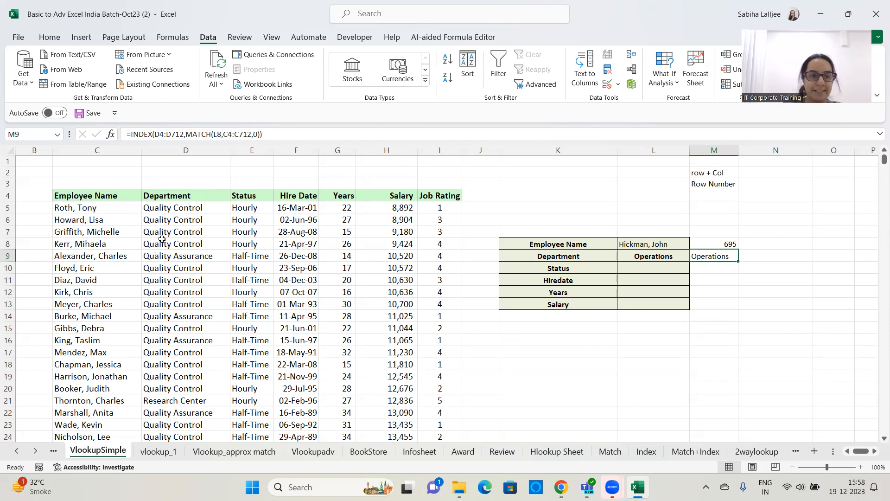
pyautogui.click(132, 200)
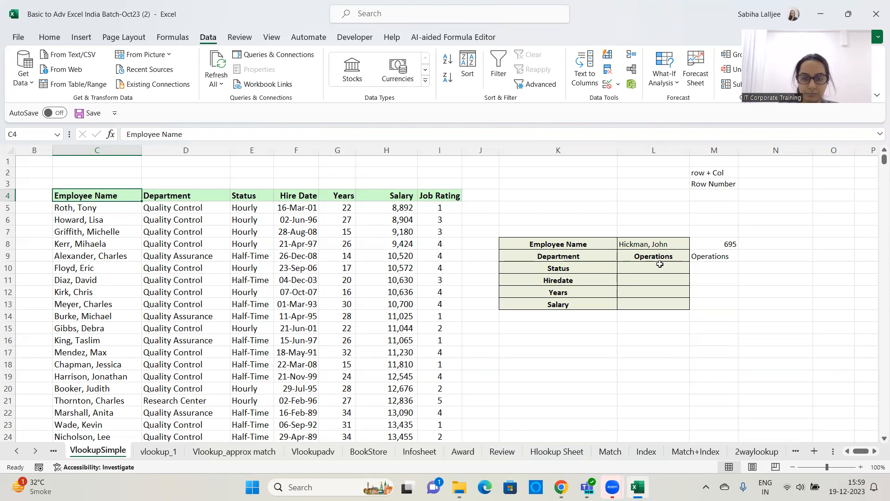
pyautogui.click(670, 254)
pyautogui.click(711, 258)
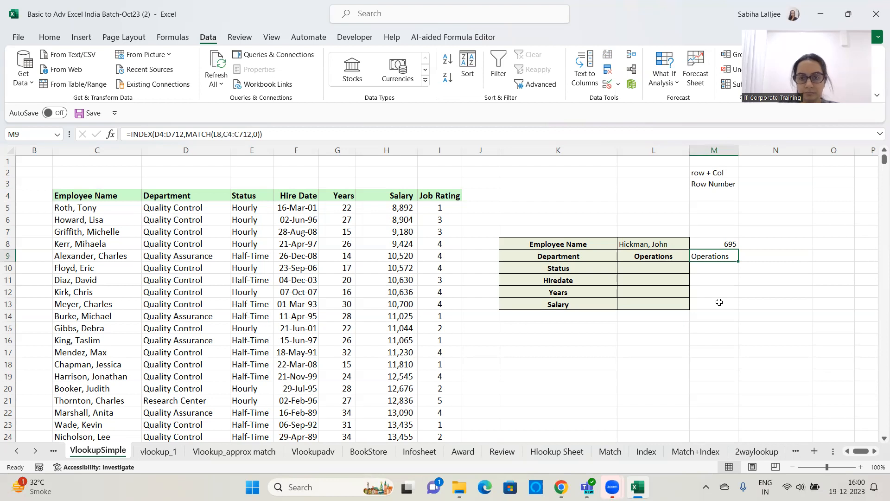
# - Move the Employee Name column C4:C712 to J4, after Job Rating, and fit column J to its contents
pyautogui.click(87, 196)
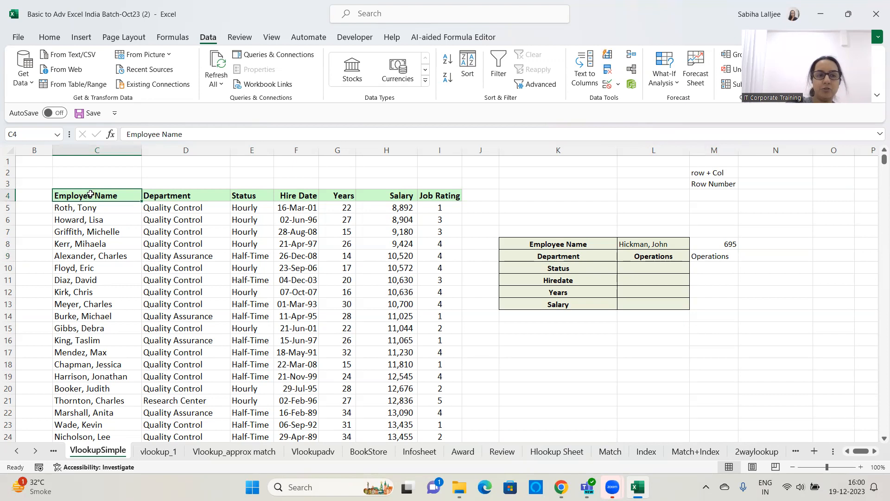
pyautogui.hotkey('ctrl', 'shift', 'Down')
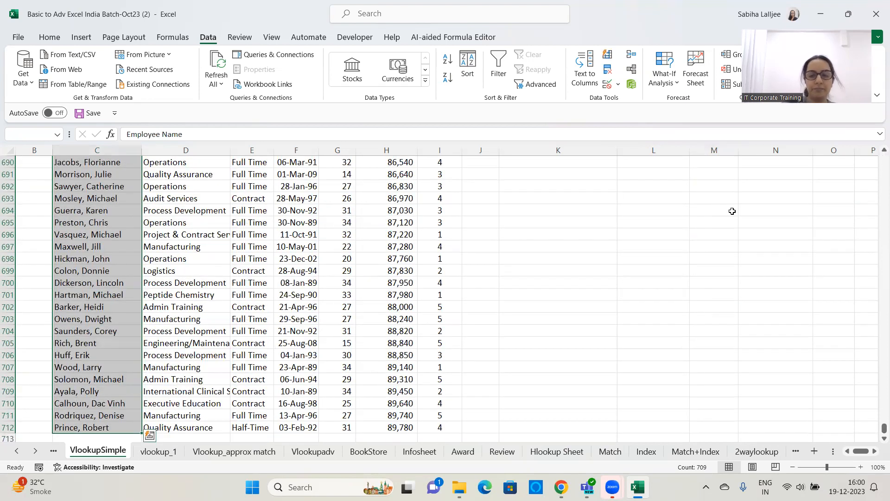
pyautogui.hotkey('ctrl', 'BackSpace')
pyautogui.hotkey('ctrl', 'c')
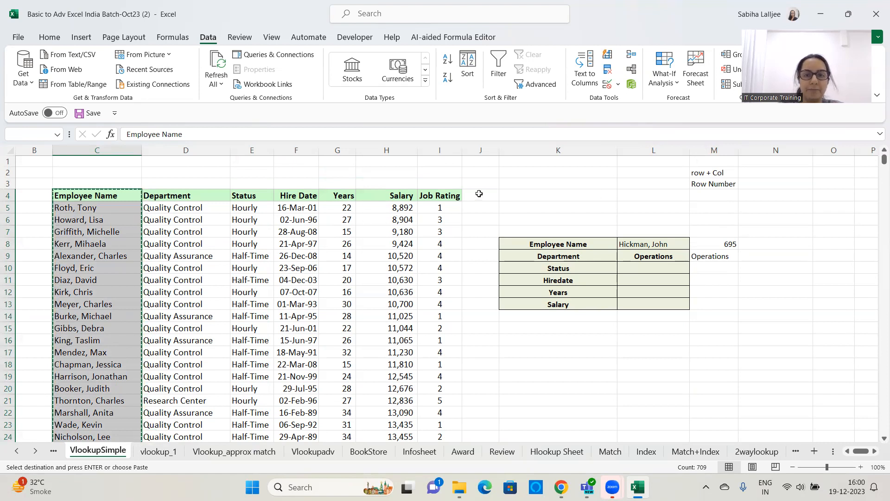
pyautogui.click(479, 194)
pyautogui.hotkey('ctrl', 'v')
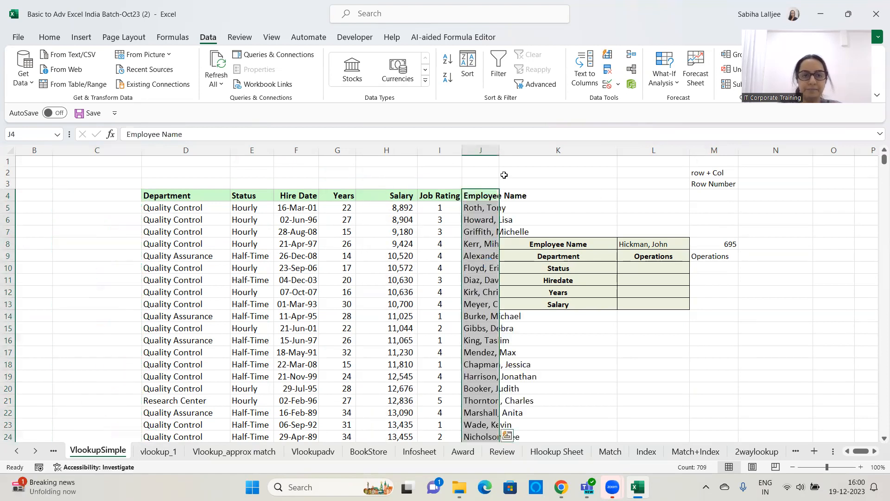
pyautogui.doubleClick(499, 150)
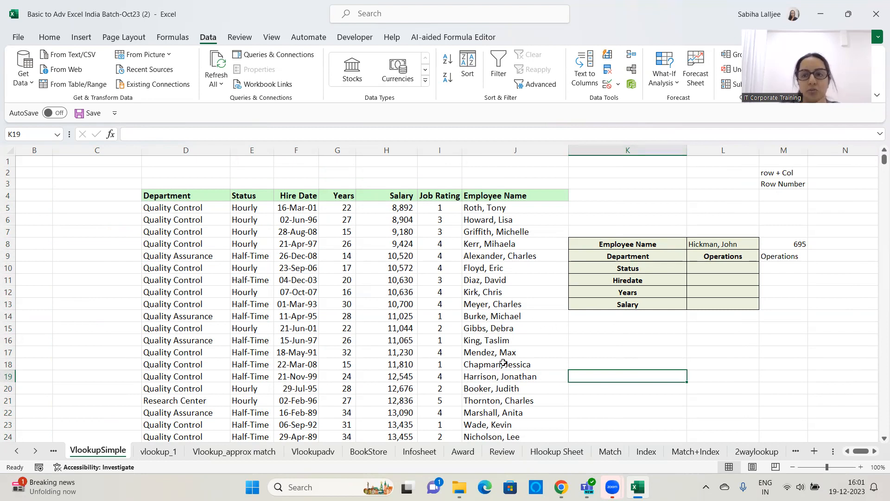
pyautogui.hotkey('alt', 'Tab')
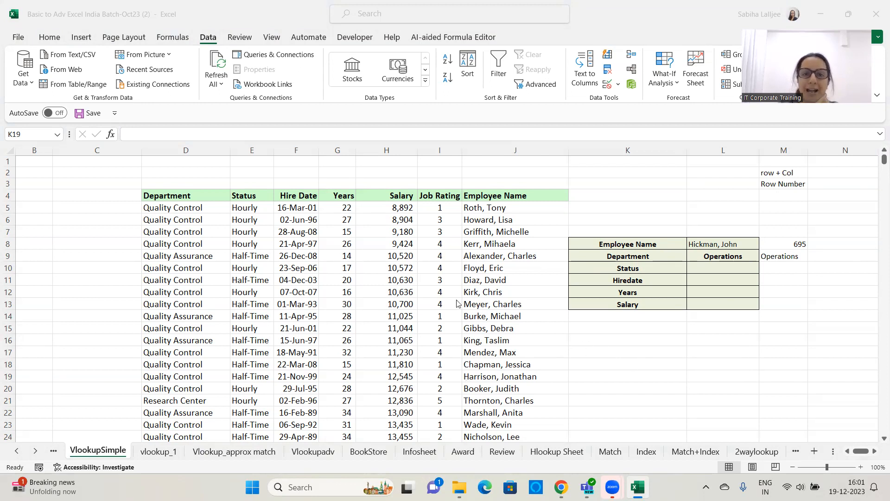
pyautogui.click(530, 315)
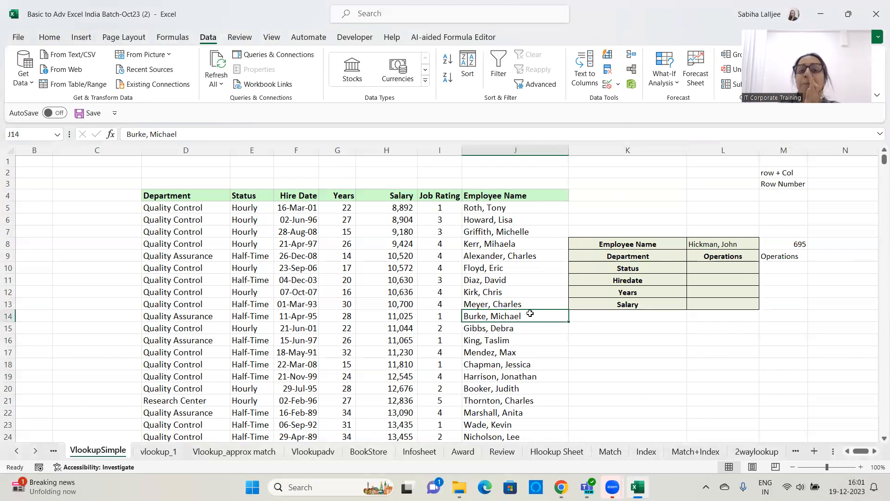
# - Enter the note "No longer in the left most column" in J3, above the Employee Name heading
pyautogui.click(504, 184)
pyautogui.write('No')
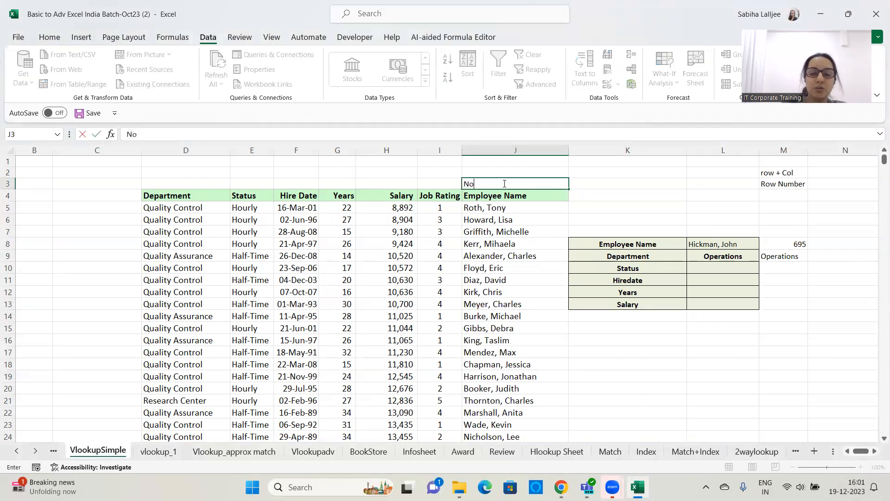
pyautogui.write(' longer in')
pyautogui.press('BackSpace')
pyautogui.write('in the left most column')
pyautogui.press('Return')
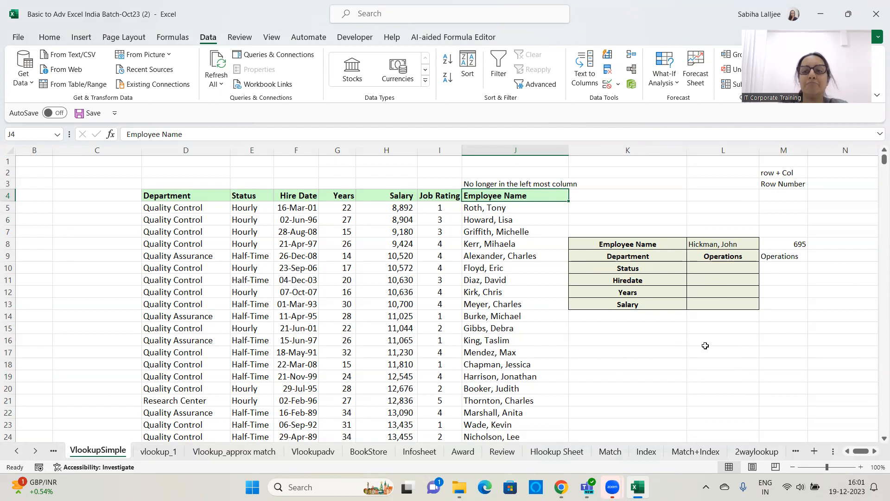
# - Pick several different employees in L8 to check that the Department lookup works with the relocated name column
pyautogui.click(723, 241)
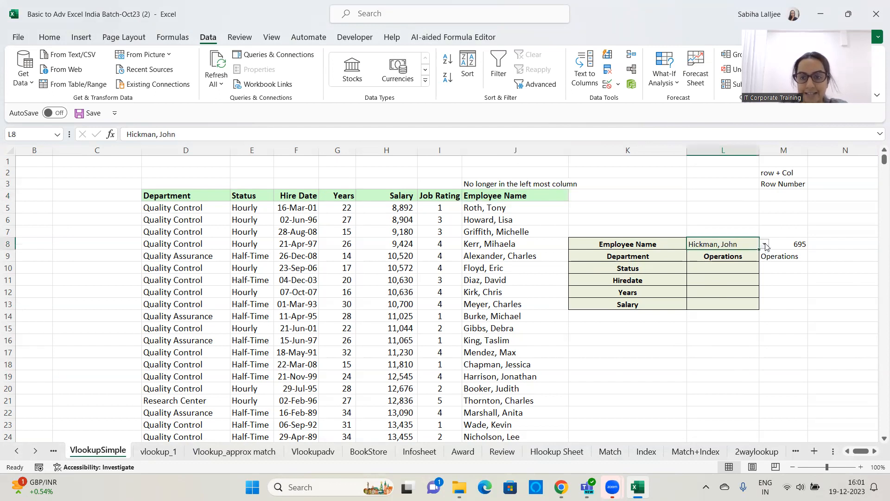
pyautogui.click(765, 245)
pyautogui.click(707, 323)
pyautogui.click(764, 244)
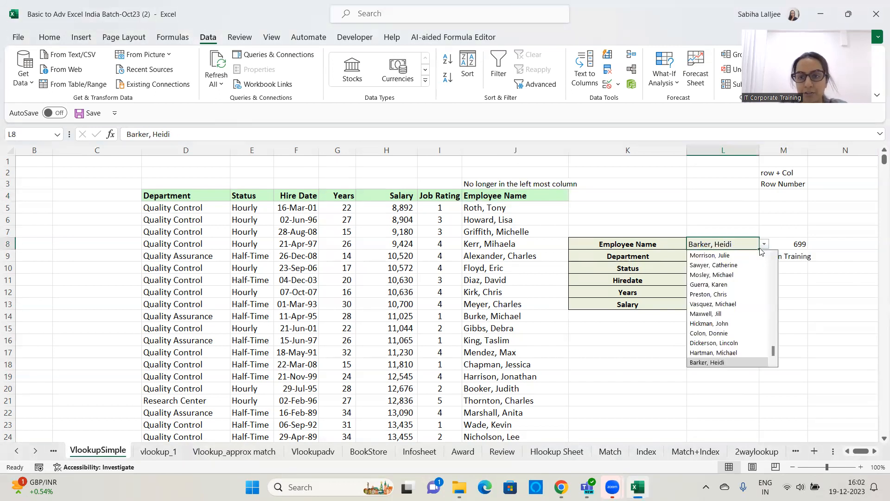
pyautogui.click(724, 284)
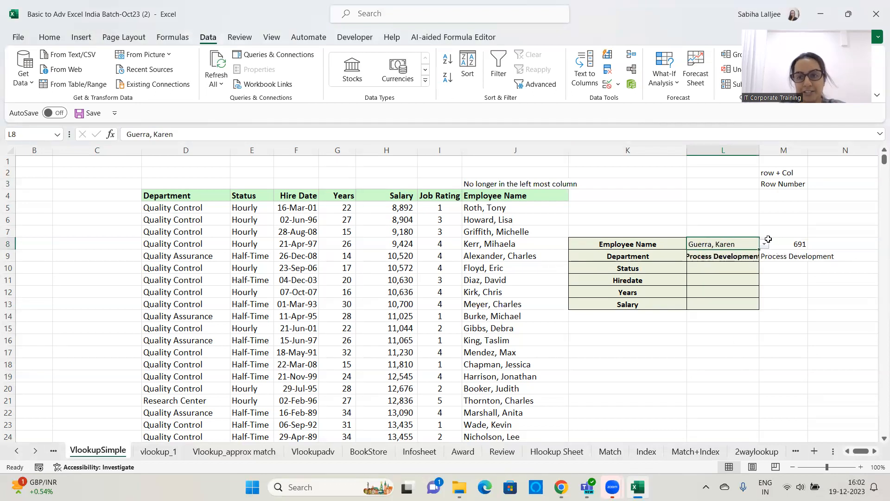
pyautogui.click(764, 244)
pyautogui.click(707, 275)
pyautogui.click(764, 244)
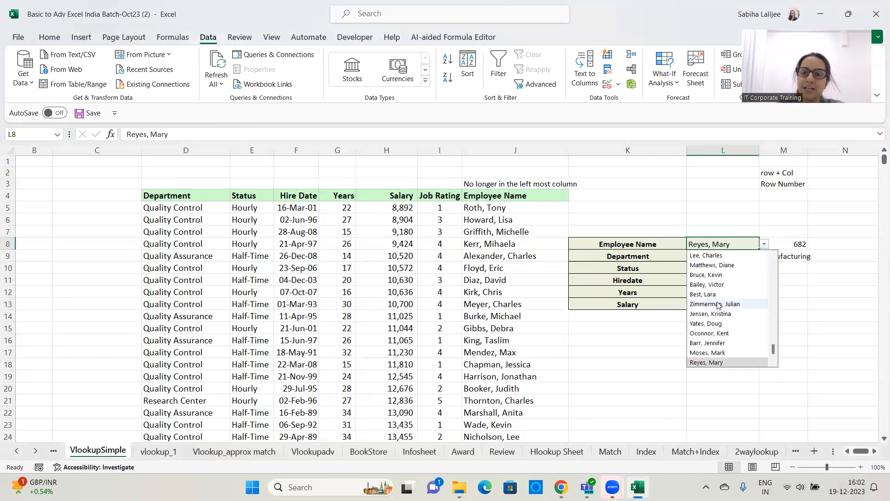
pyautogui.click(764, 244)
pyautogui.click(714, 323)
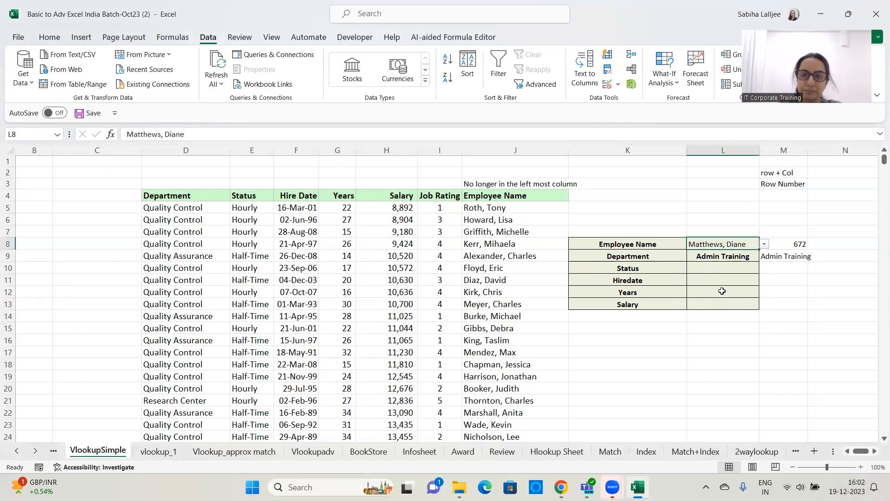
pyautogui.click(725, 269)
pyautogui.click(751, 245)
pyautogui.click(764, 244)
pyautogui.click(725, 300)
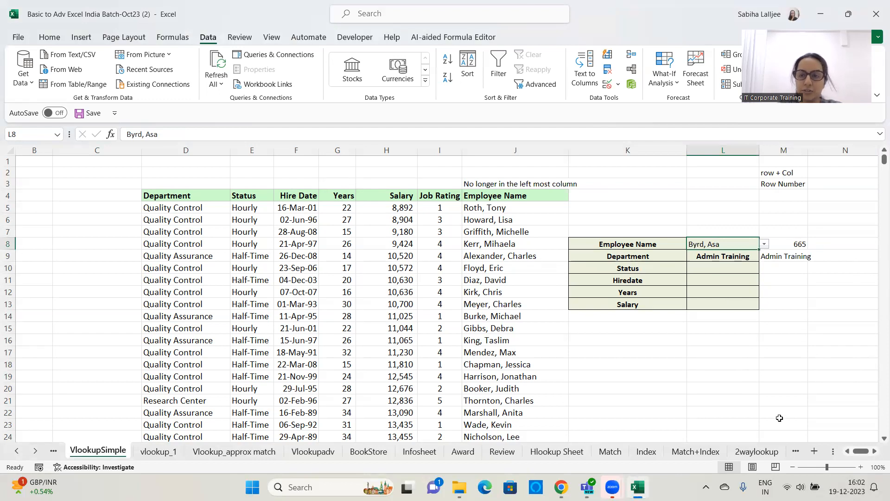
# - Start the Status formula in L10 with INDEX, using the Status column E4:E712 as the array
pyautogui.click(875, 451)
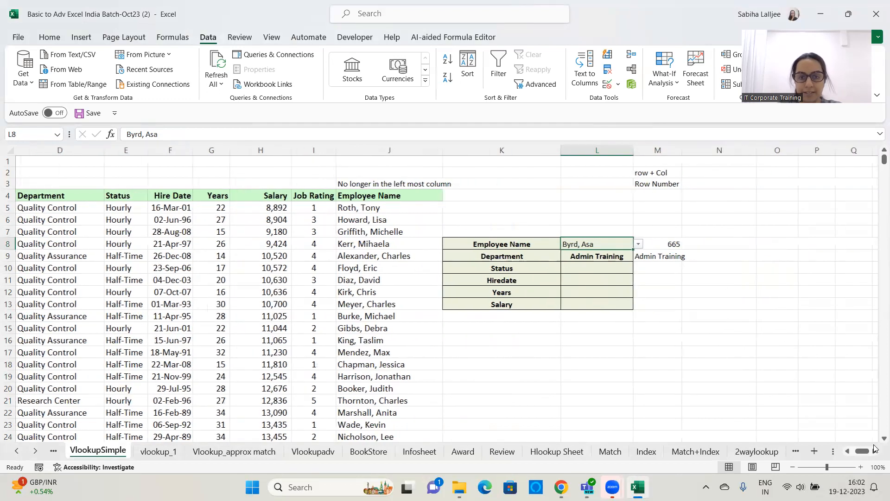
pyautogui.click(729, 242)
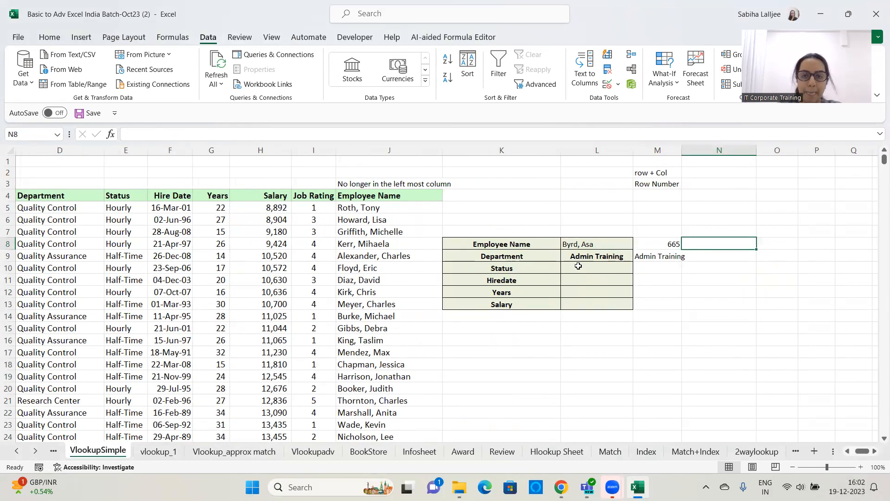
pyautogui.click(599, 271)
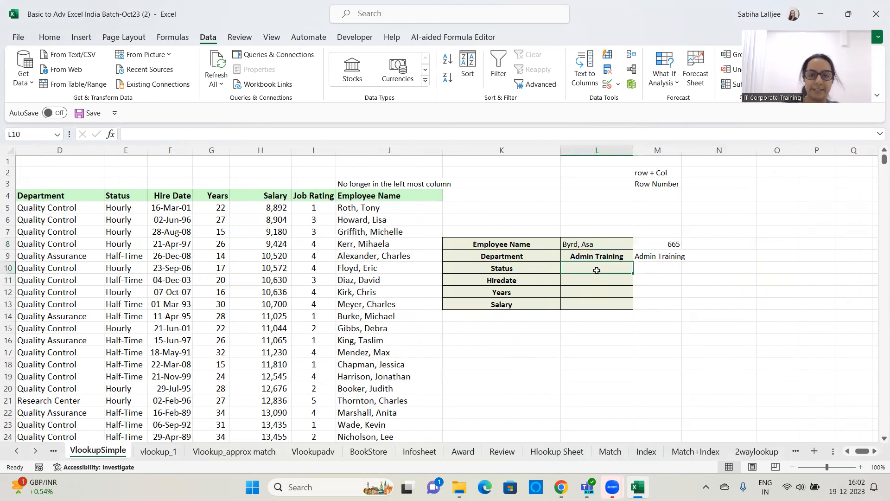
pyautogui.write('=i')
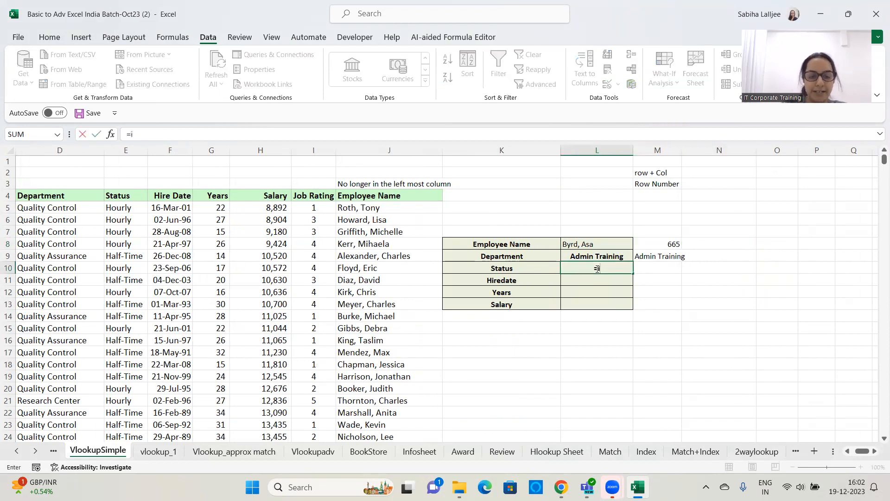
pyautogui.write('ndex(')
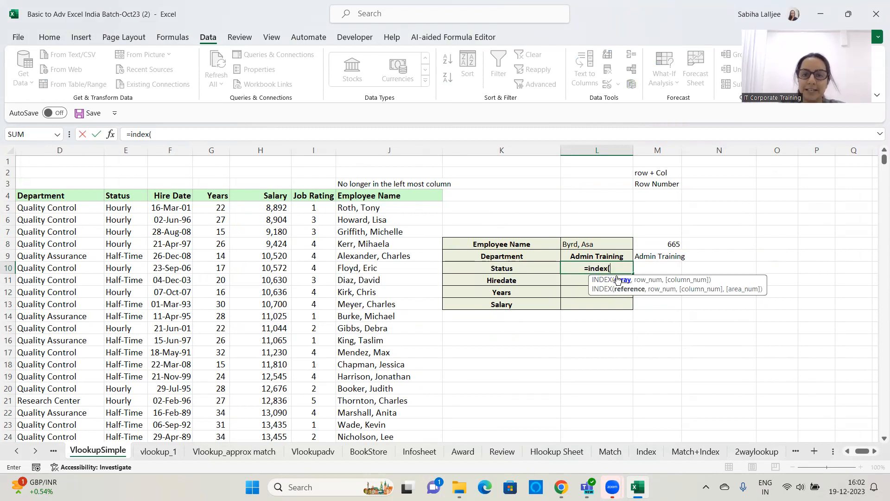
pyautogui.click(126, 195)
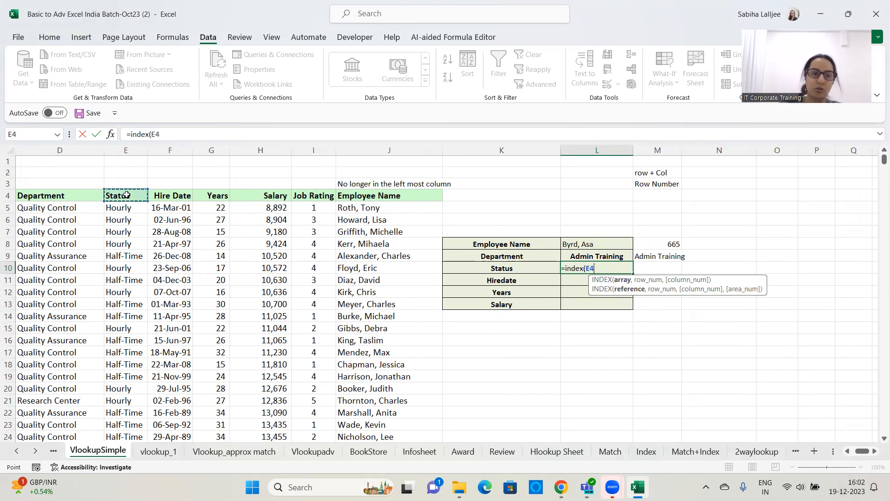
pyautogui.hotkey('ctrl', 'shift', 'Down')
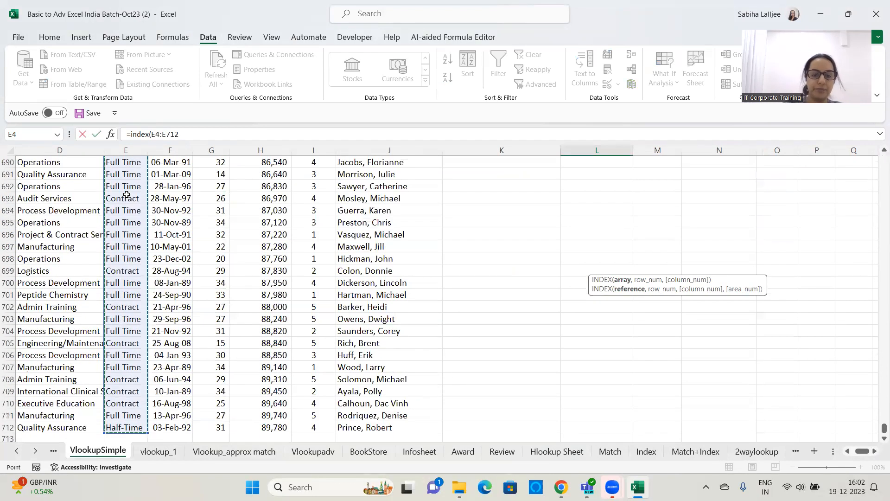
# - Complete the L10 formula with MATCH(L8,J4:J712,0) as the row number and review it
pyautogui.write(',match(')
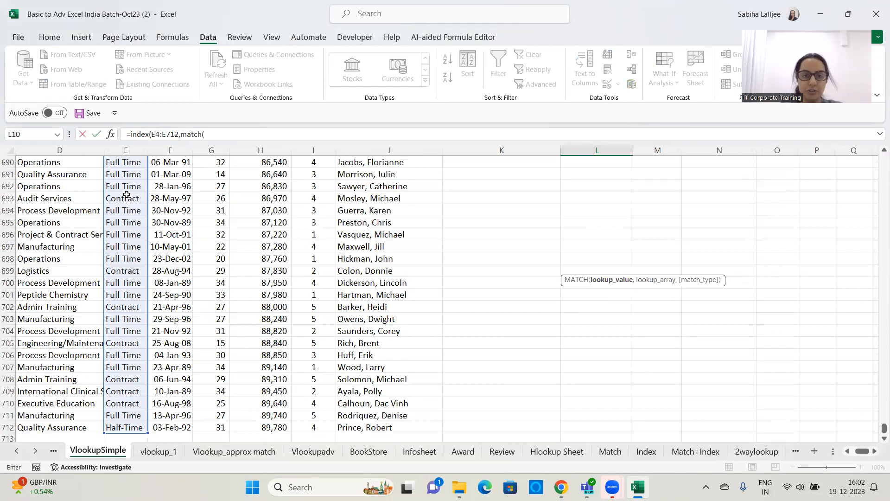
pyautogui.scroll(20, 194, 206)
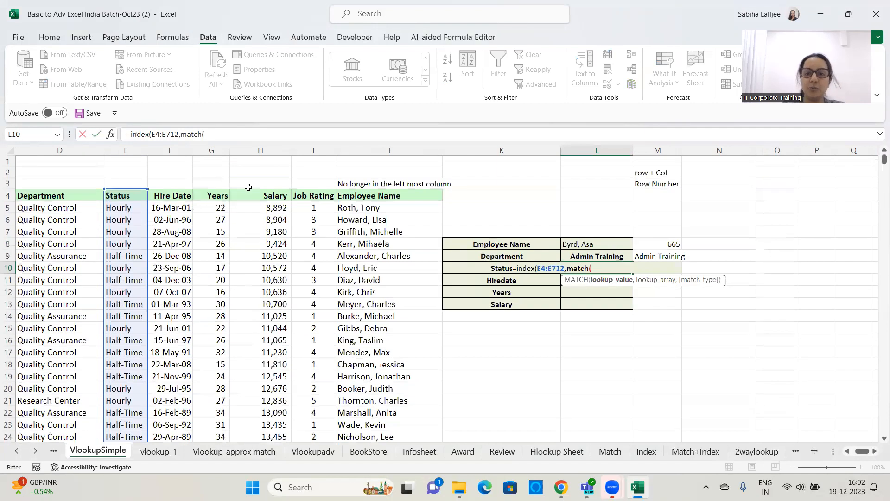
pyautogui.click(593, 244)
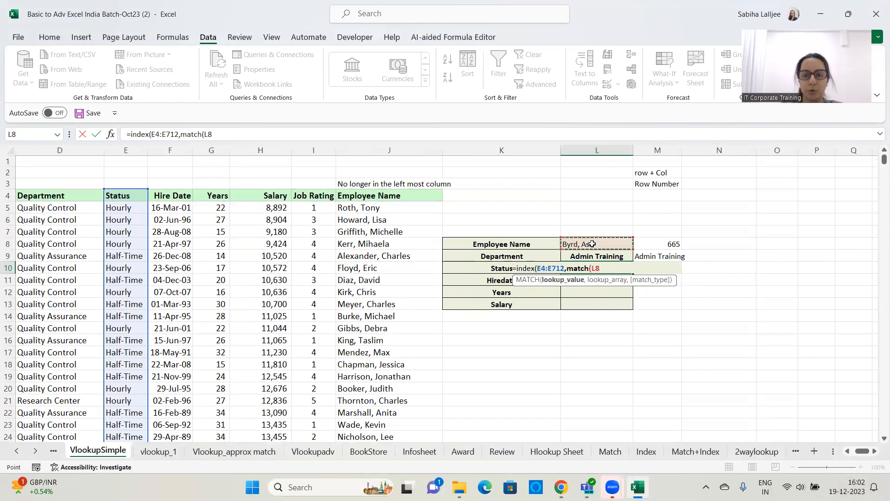
pyautogui.write(',')
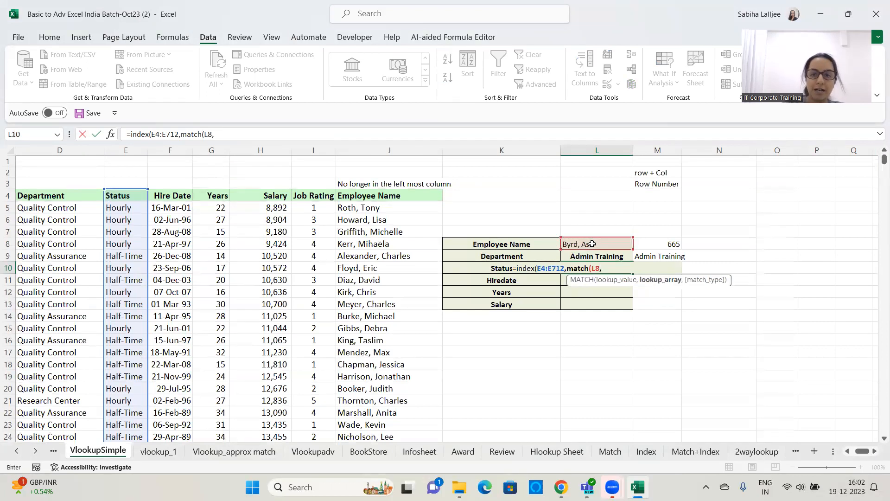
pyautogui.click(412, 193)
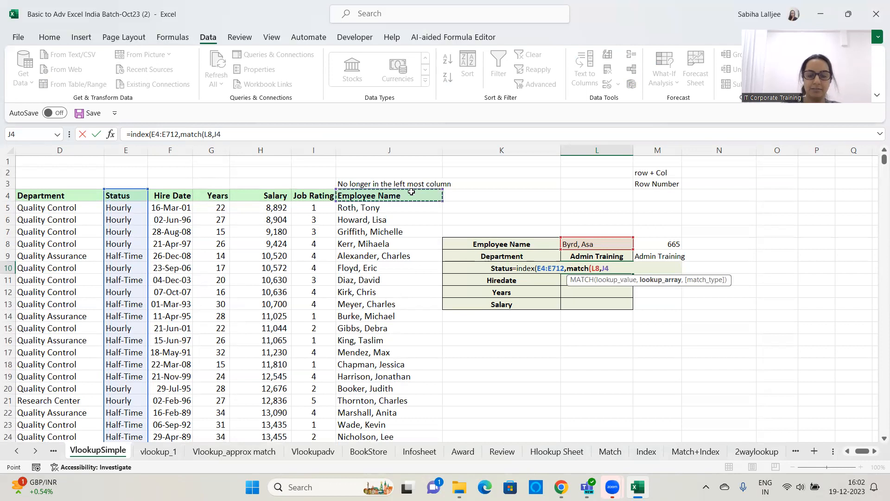
pyautogui.hotkey('ctrl', 'shift', 'Down')
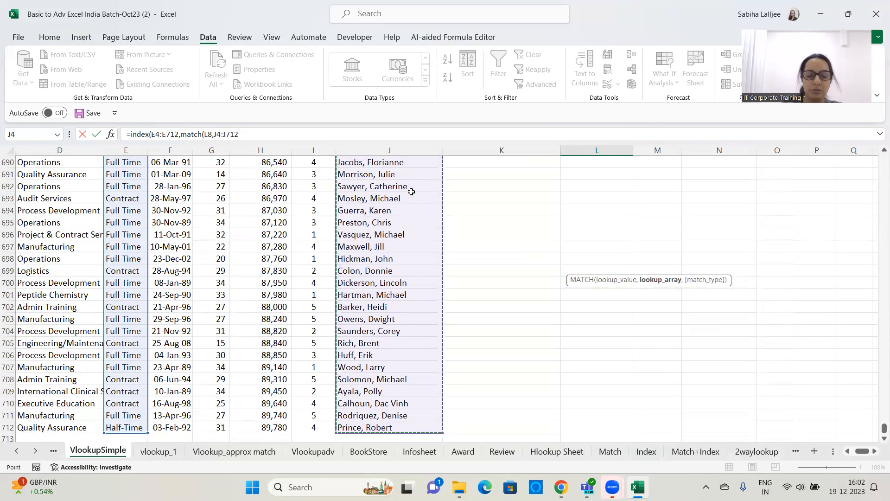
pyautogui.write(',0')
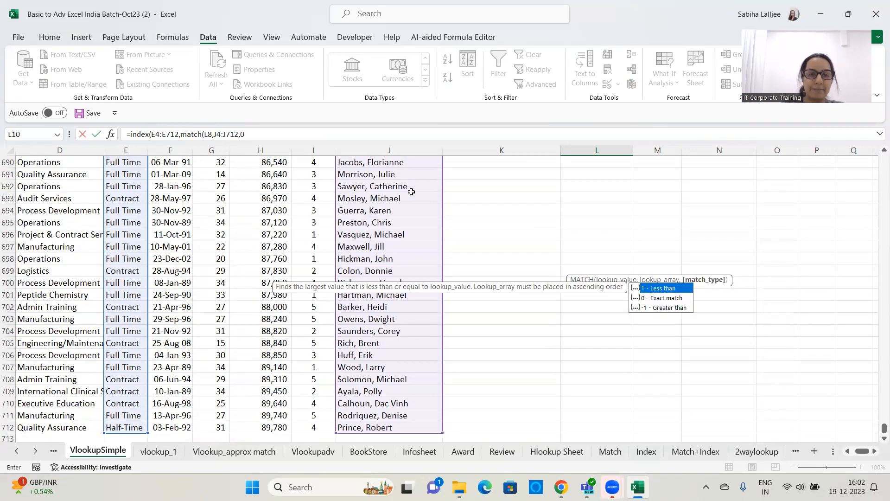
pyautogui.write(')')
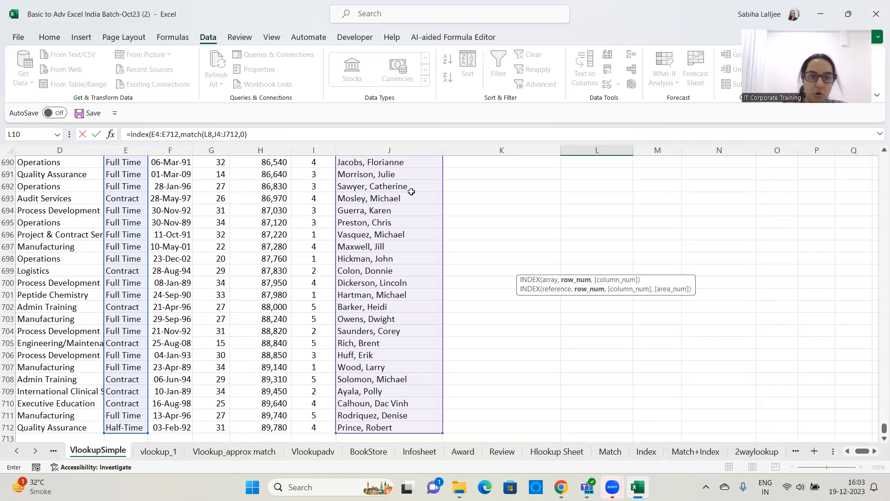
pyautogui.write(')')
pyautogui.press('Return')
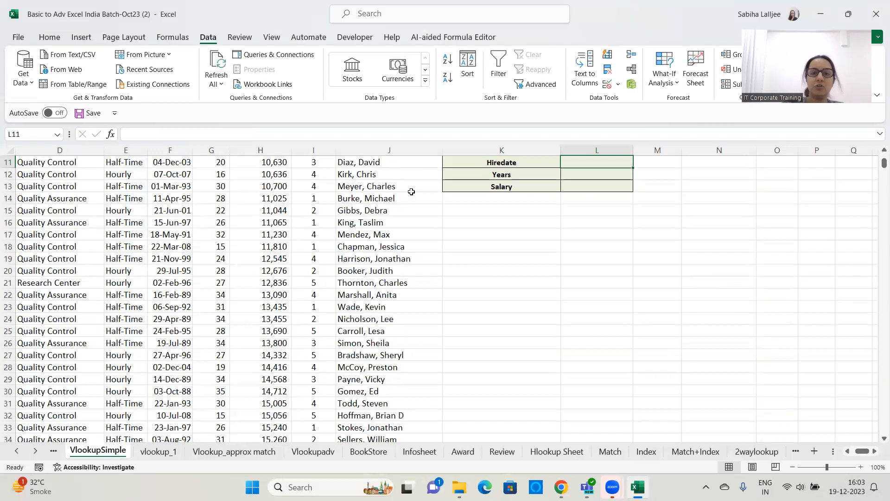
pyautogui.scroll(4, 489, 240)
pyautogui.click(618, 268)
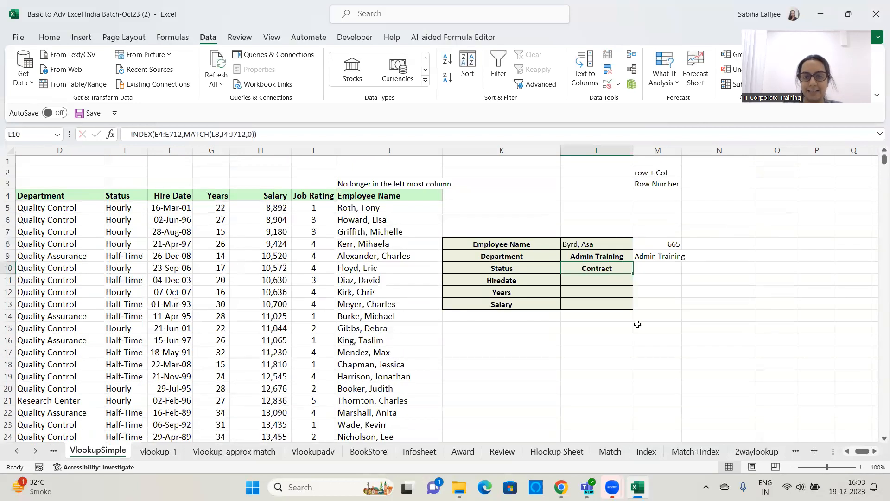
# - Choose three other employees in turn in L8 to test both the Department and Status lookups
pyautogui.click(611, 245)
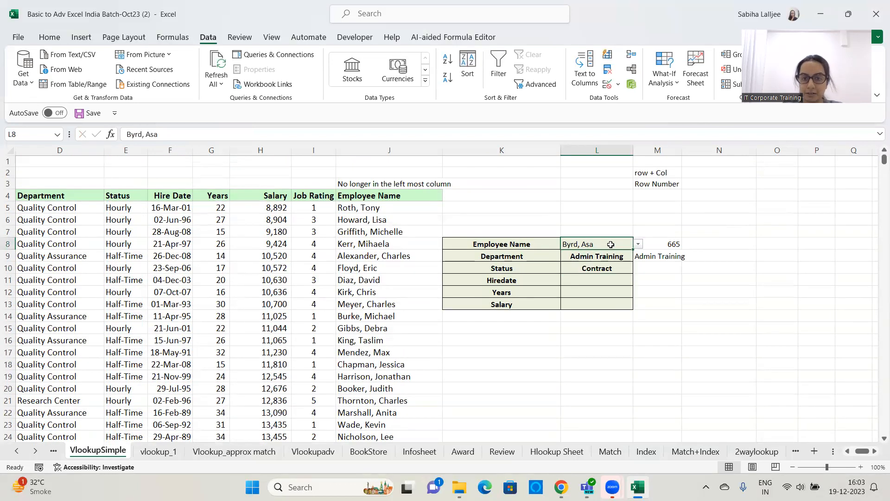
pyautogui.click(639, 243)
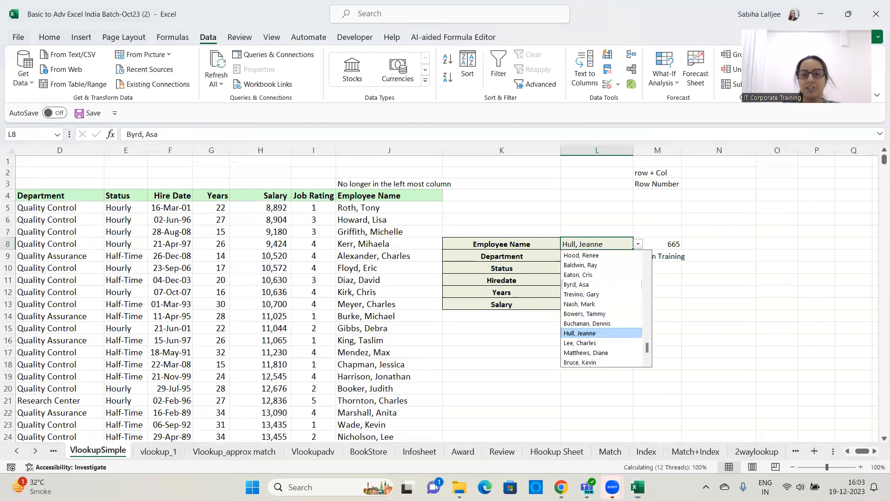
pyautogui.click(603, 333)
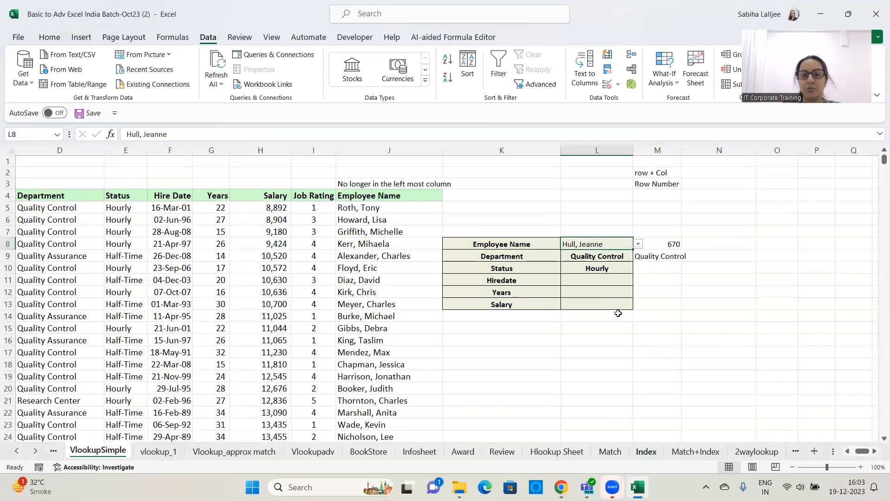
pyautogui.click(638, 244)
pyautogui.click(607, 304)
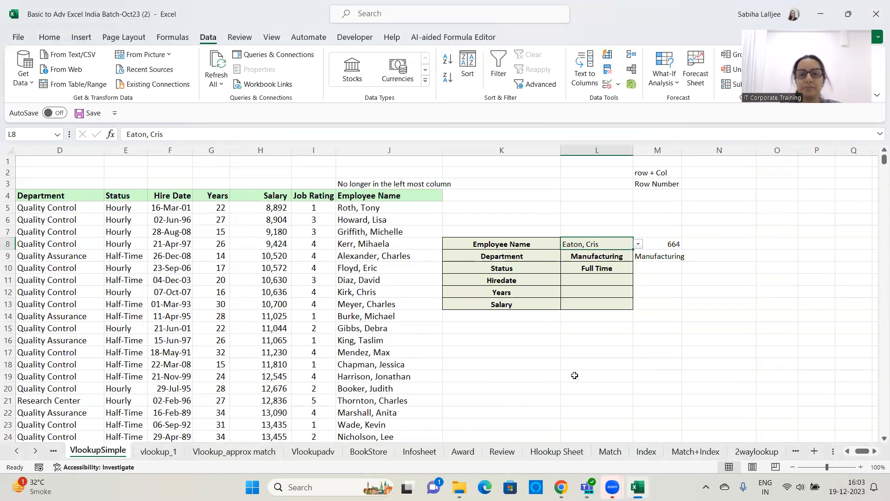
pyautogui.click(638, 244)
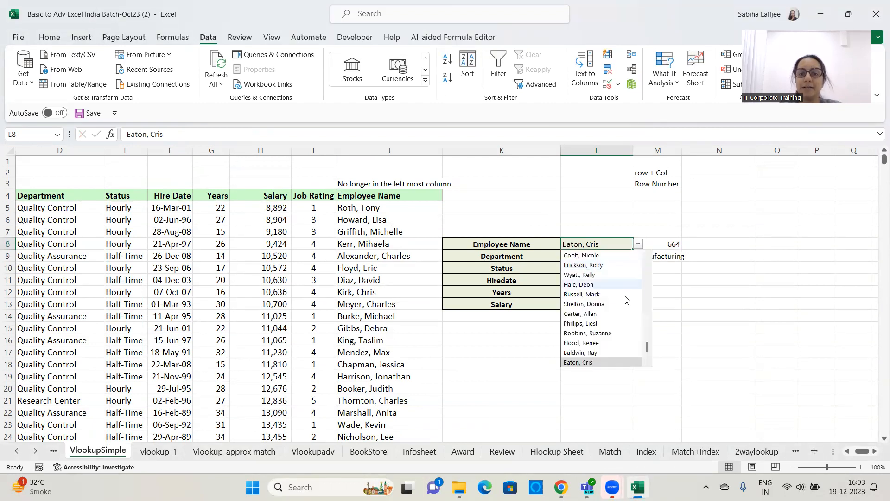
pyautogui.click(625, 322)
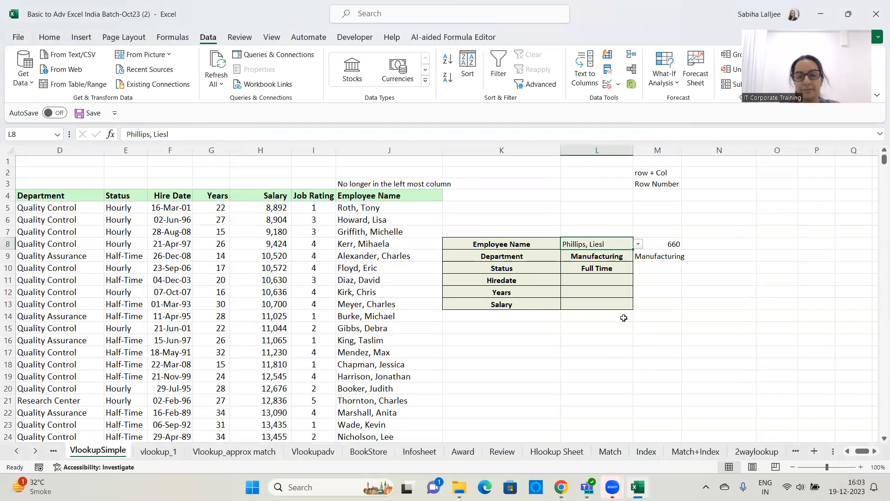
# - Start the Hiredate formula in L11 with INDEX over the Hire Date column F4:F712 and a nested MATCH
pyautogui.click(608, 282)
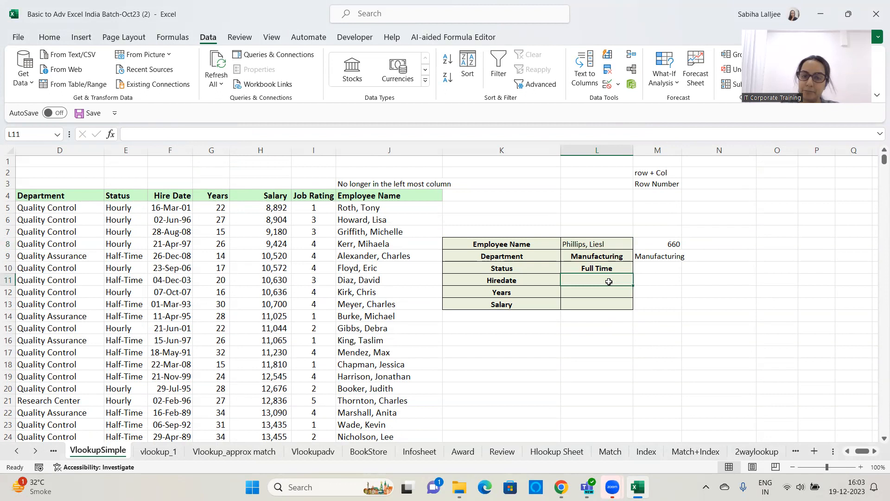
pyautogui.write('=')
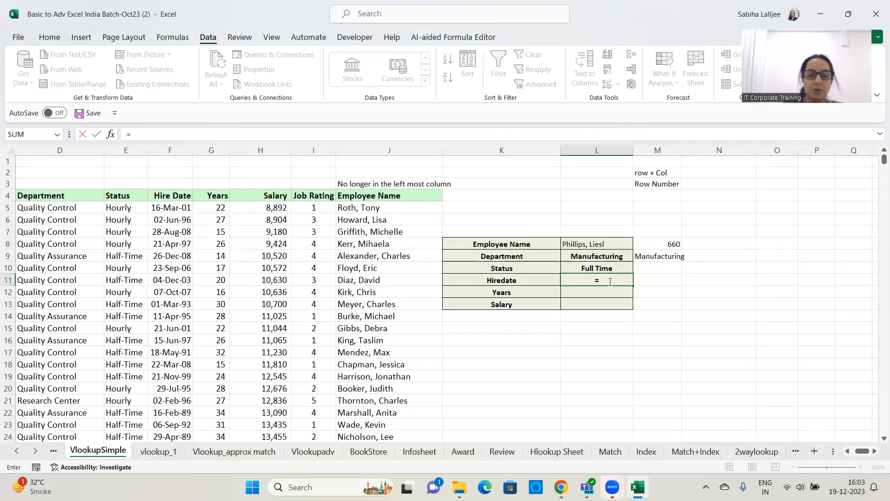
pyautogui.write('index(')
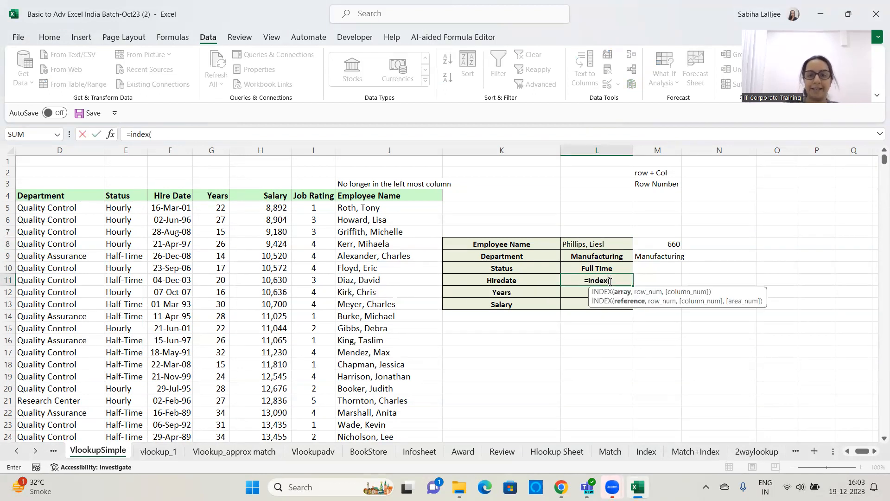
pyautogui.click(179, 200)
pyautogui.hotkey('ctrl', 'shift', 'Down')
pyautogui.write(',match(')
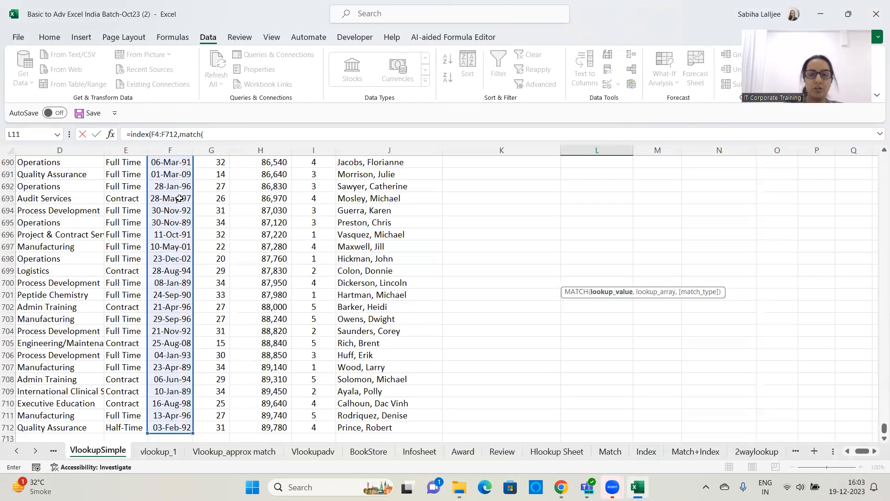
pyautogui.hotkey('ctrl', 'BackSpace')
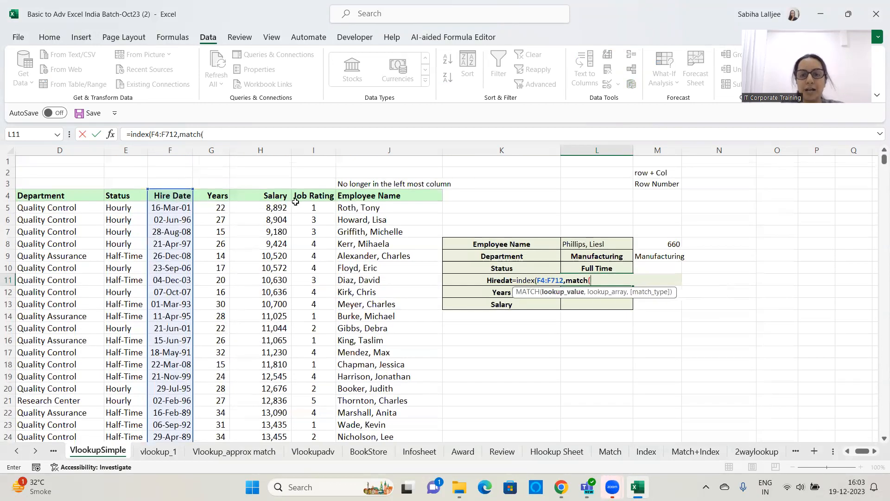
# - Complete the L11 formula with L8 as the lookup value, J4:J712 as the lookup array and 0 for an exact match
pyautogui.click(593, 241)
pyautogui.write(',')
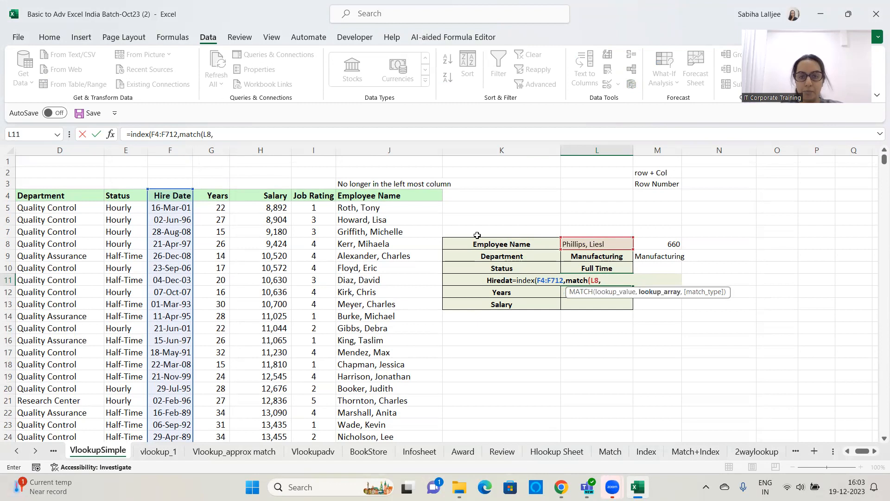
pyautogui.click(377, 196)
pyautogui.hotkey('ctrl', 'shift', 'Down')
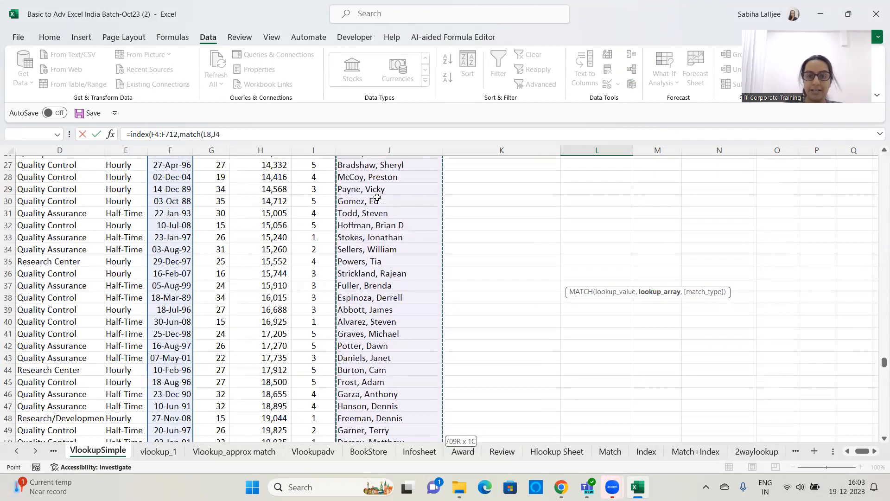
pyautogui.write(',0))')
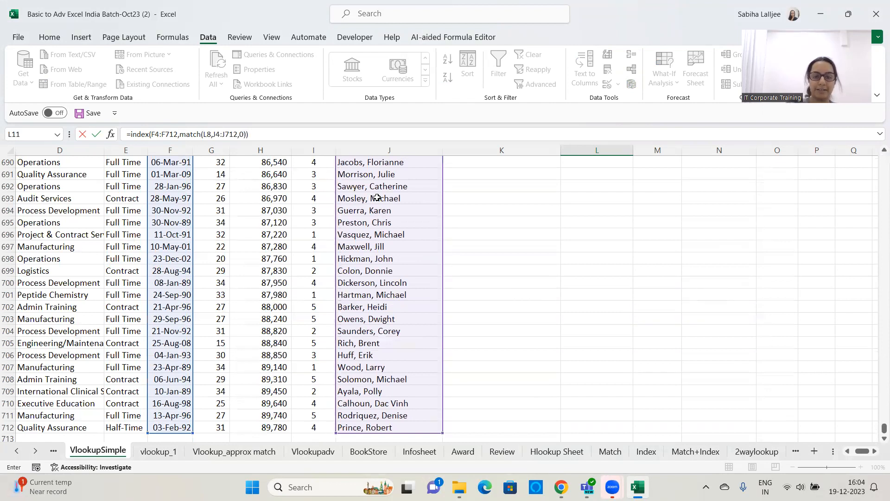
pyautogui.press('Return')
pyautogui.scroll(4, 677, 227)
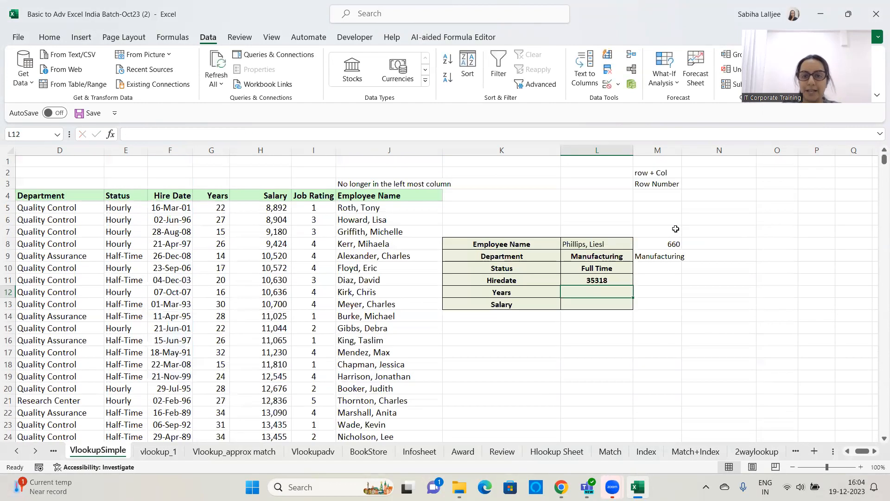
# - Format the Hiredate result in L11 as Short Date
pyautogui.click(601, 280)
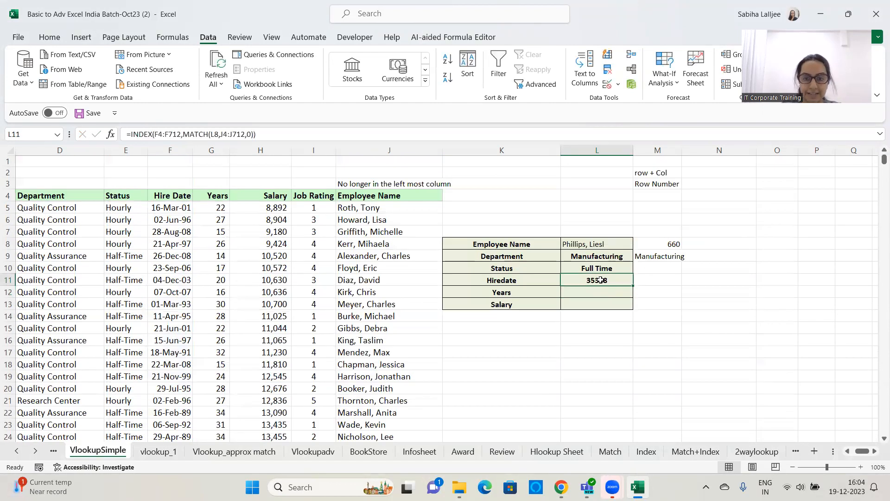
pyautogui.click(52, 37)
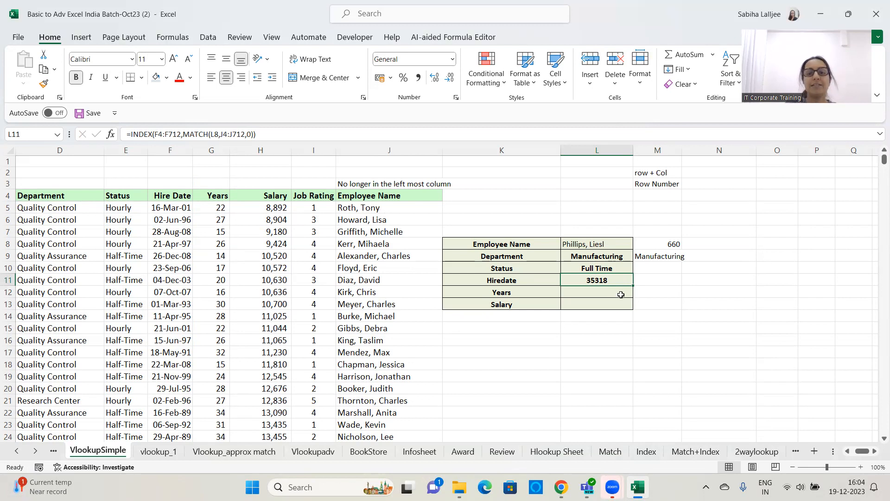
pyautogui.click(453, 60)
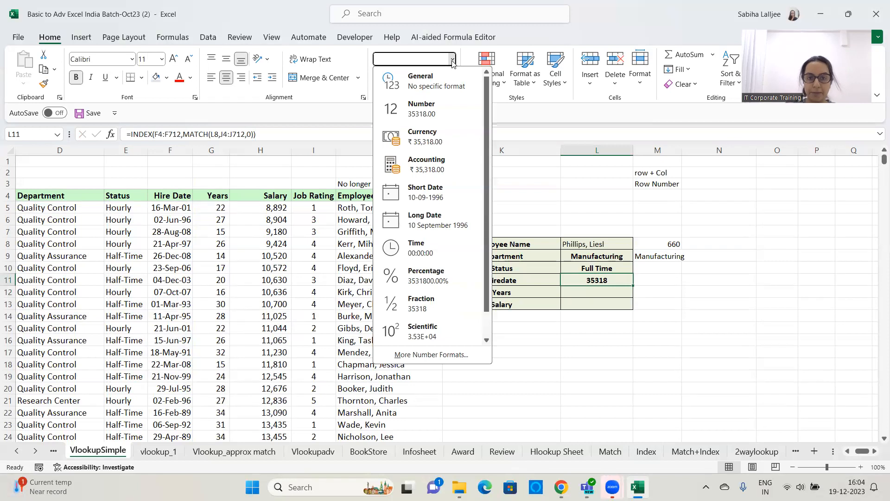
pyautogui.click(431, 191)
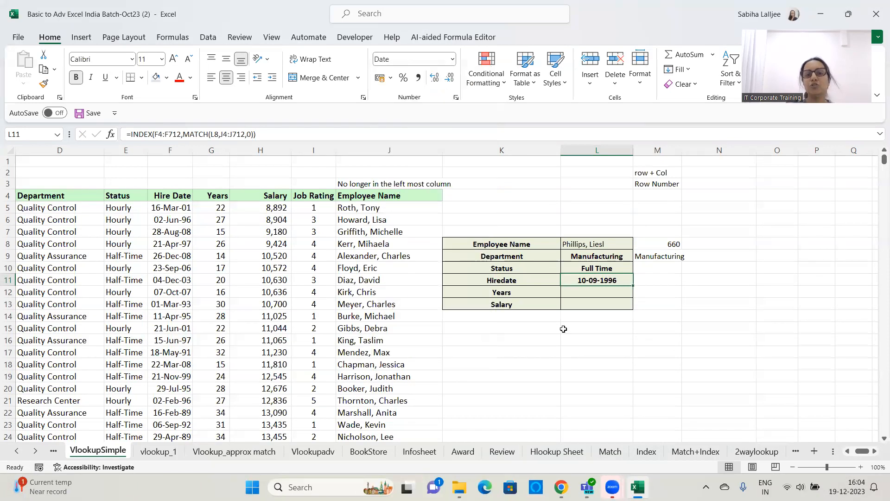
# - Copy the full text of the Status formula in L10 and leave cell editing without changes
pyautogui.click(607, 269)
pyautogui.moveTo(272, 136); pyautogui.dragTo(52, 132)
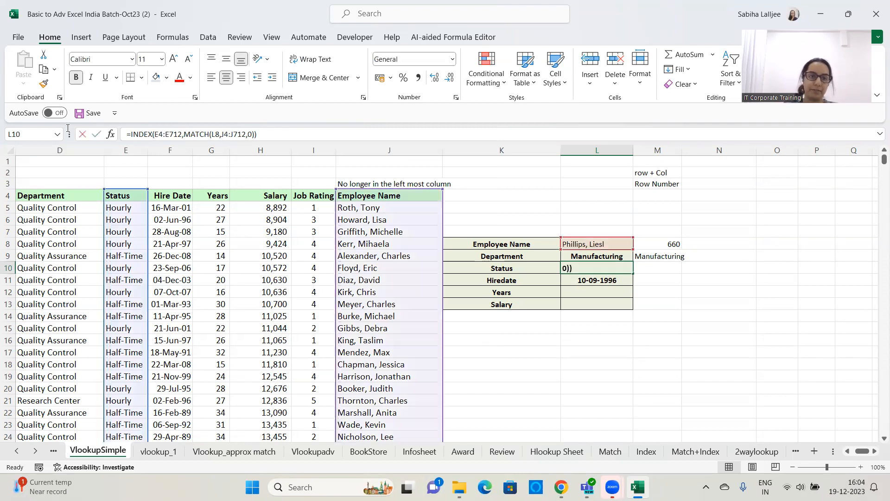
pyautogui.hotkey('ctrl', 'c')
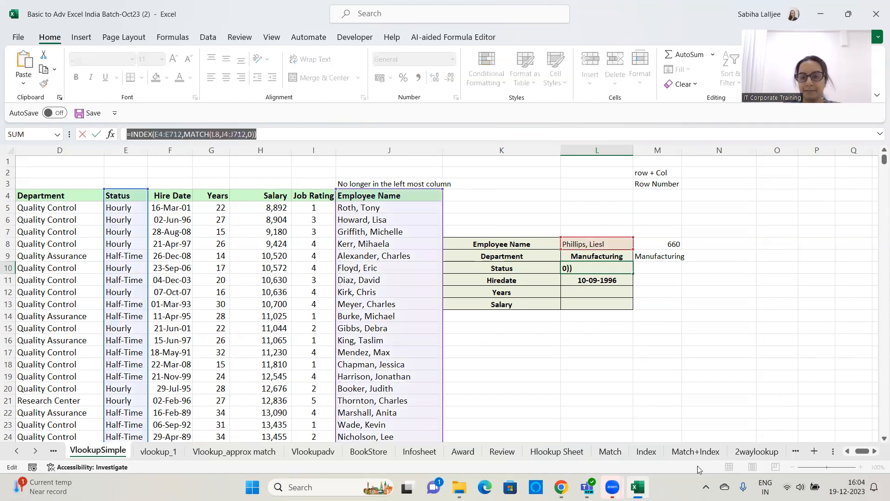
pyautogui.click(658, 485)
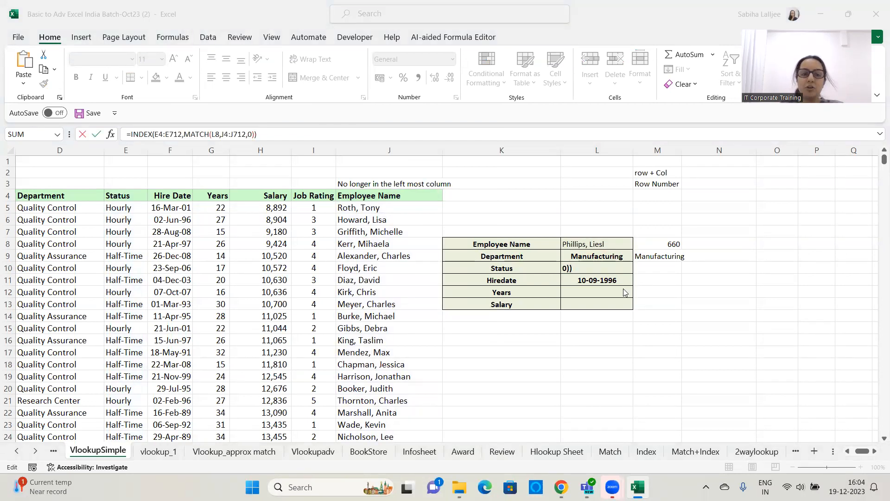
pyautogui.click(640, 360)
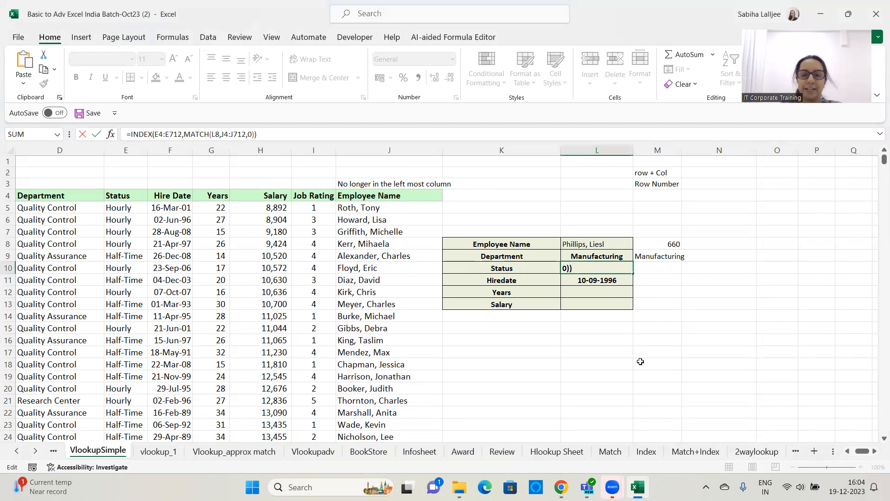
pyautogui.press('Escape')
# - Select the full text of the Hiredate formula in L11
pyautogui.click(609, 276)
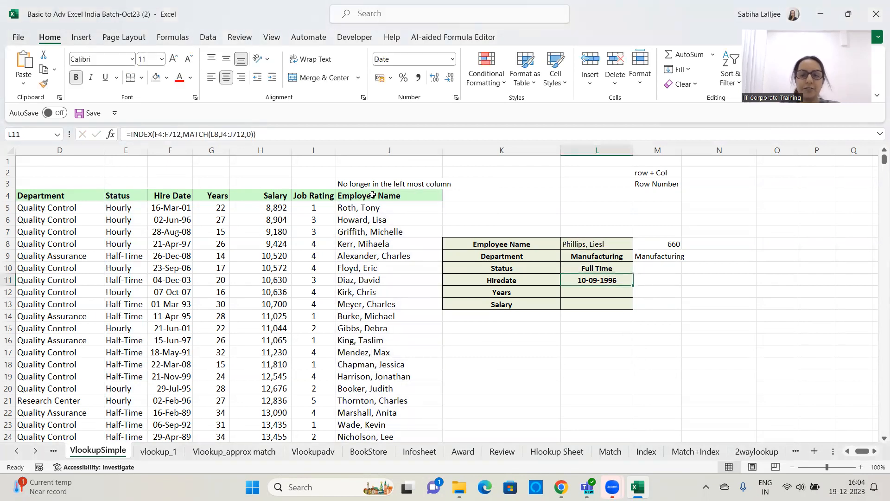
pyautogui.click(292, 134)
pyautogui.moveTo(292, 134); pyautogui.dragTo(125, 134)
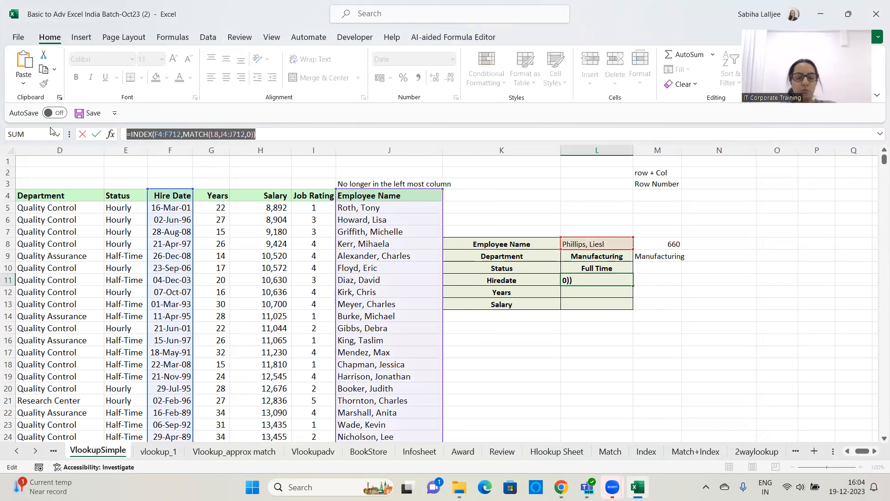
pyautogui.click(475, 377)
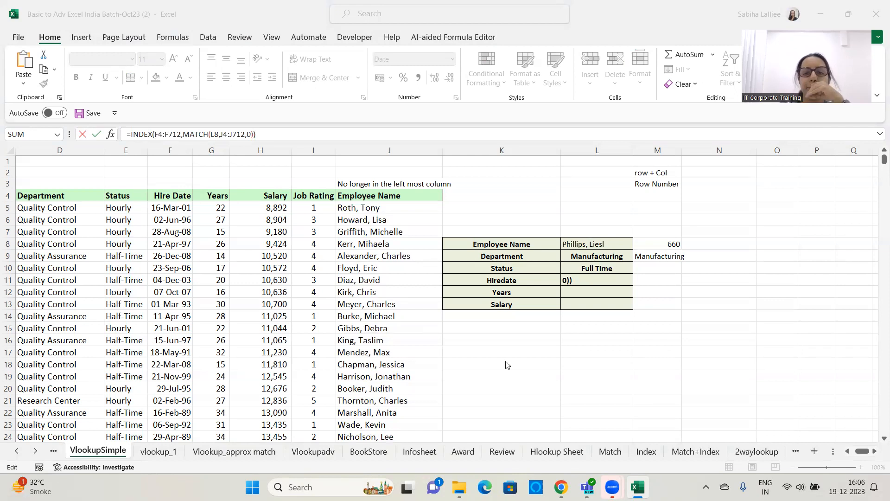
pyautogui.click(766, 452)
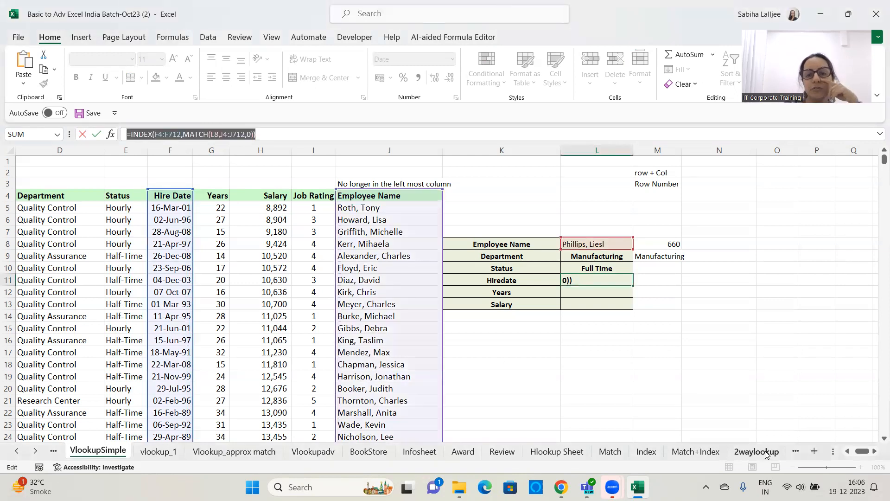
pyautogui.click(766, 453)
pyautogui.click(582, 284)
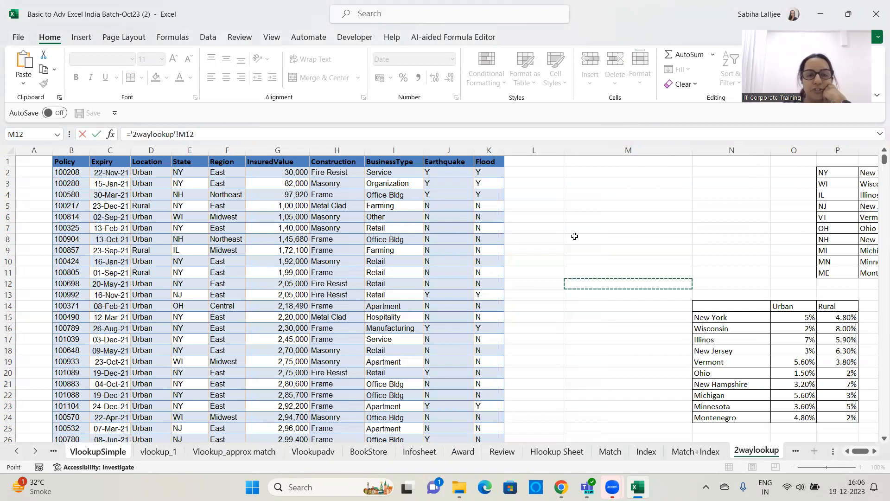
pyautogui.press('Escape')
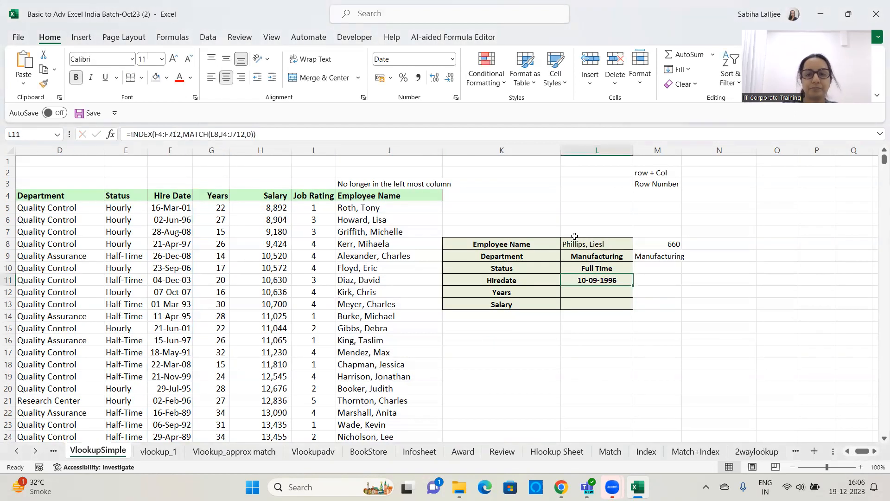
# - Go to the 2waylookup sheet with the insurance policy data
pyautogui.click(735, 351)
pyautogui.click(757, 451)
pyautogui.click(585, 237)
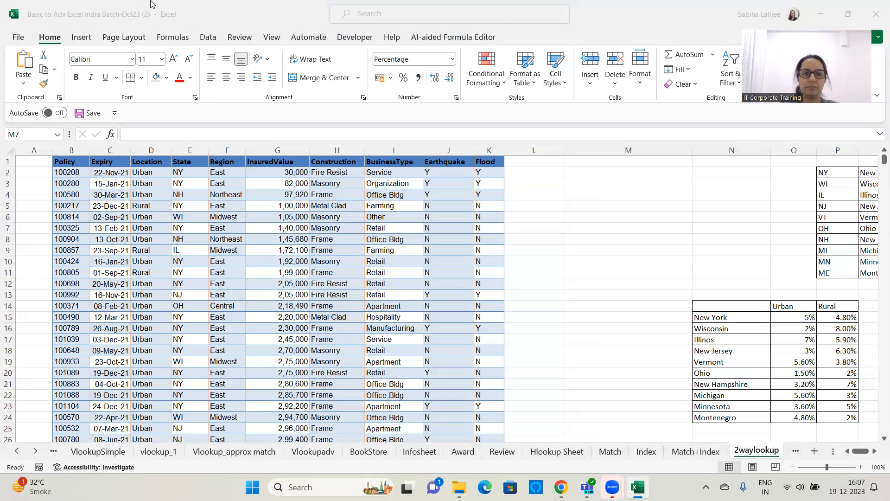
pyautogui.click(615, 221)
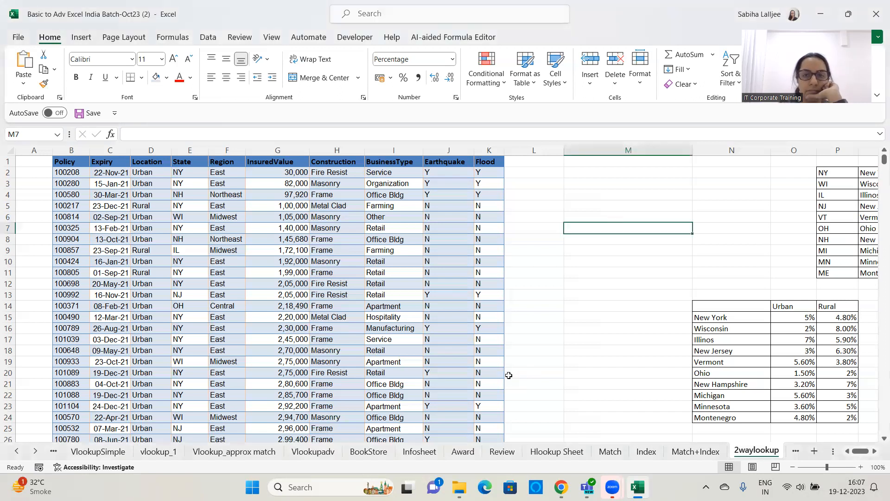
pyautogui.click(790, 121)
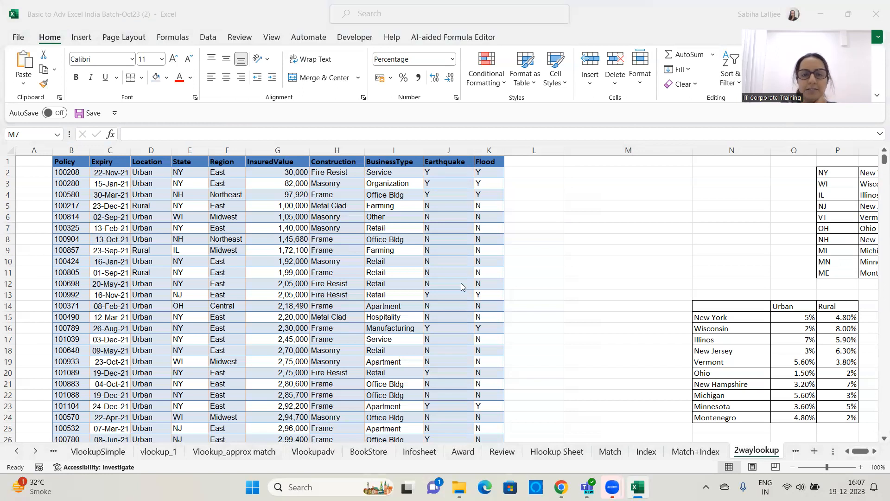
pyautogui.click(538, 226)
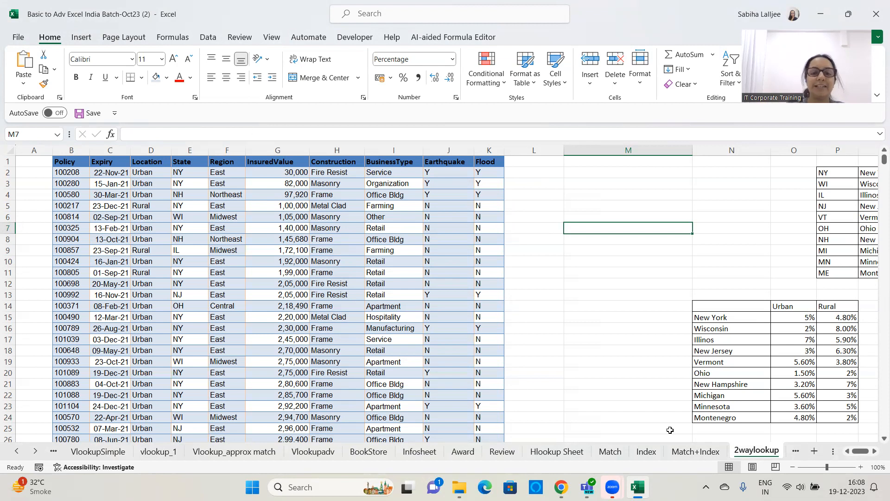
# - Examine the state abbreviation table and the Urban/Rural rate table beside the policy data
pyautogui.click(874, 452)
pyautogui.click(874, 452)
pyautogui.click(874, 452)
pyautogui.click(875, 452)
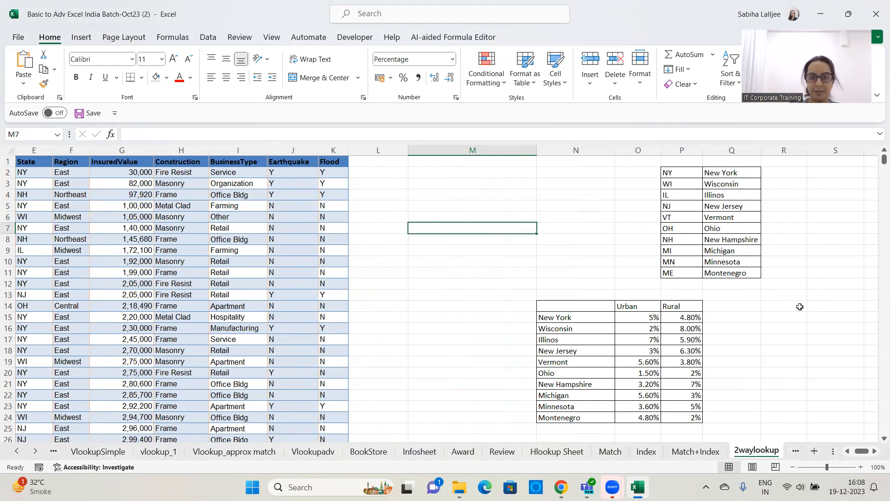
pyautogui.scroll(-2, 799, 306)
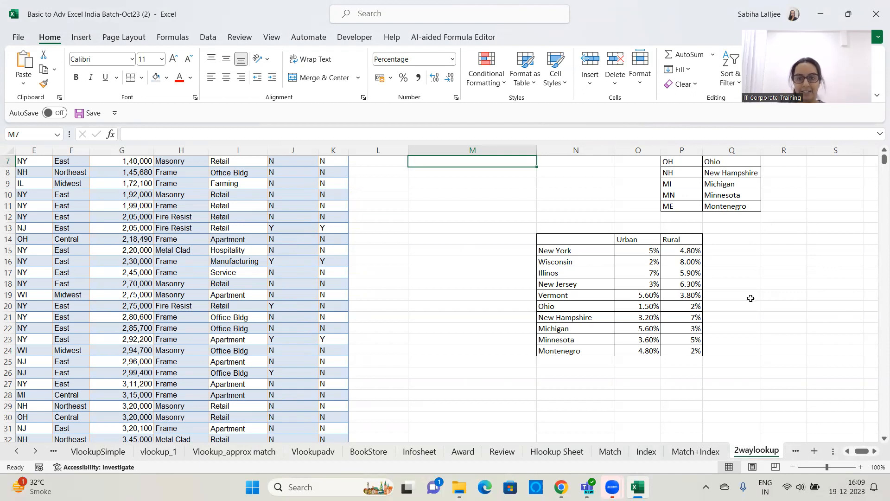
pyautogui.scroll(2, 747, 288)
pyautogui.moveTo(858, 451); pyautogui.dragTo(851, 450)
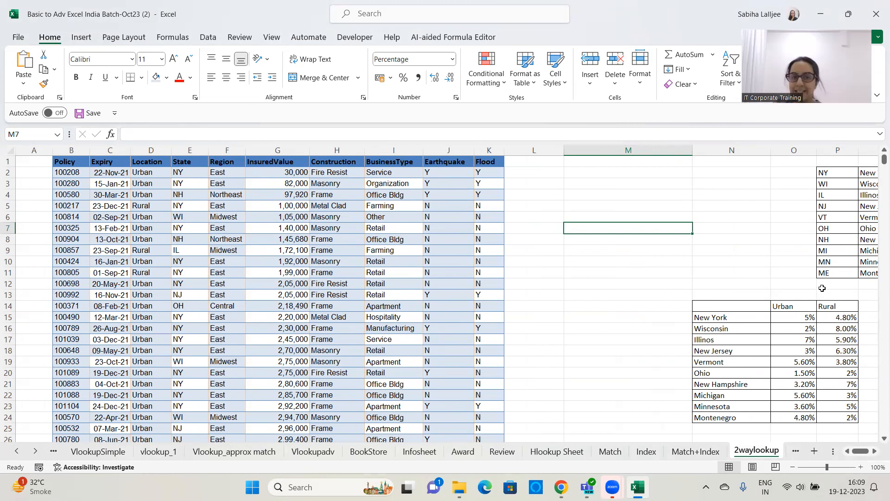
# - Add the header State Name in L1, directly after the Flood column
pyautogui.click(539, 177)
pyautogui.click(543, 163)
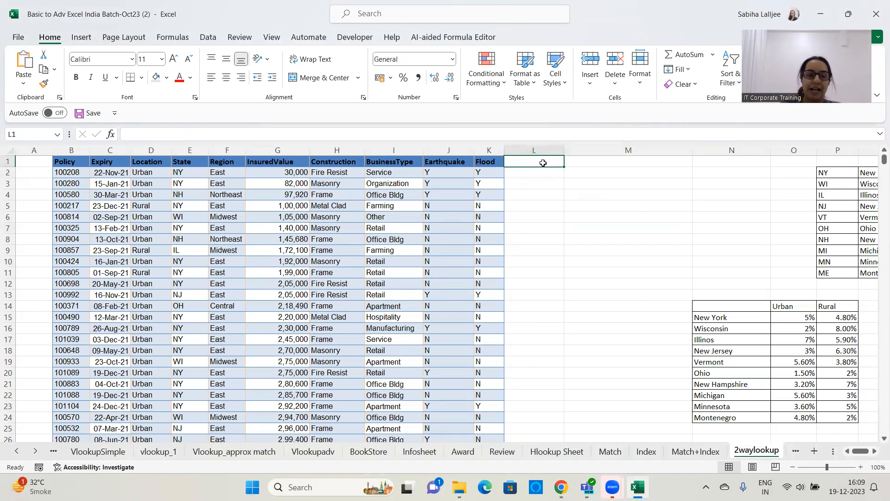
pyautogui.write('Stat')
pyautogui.press('BackSpace')
pyautogui.press('BackSpace')
pyautogui.write('tate Name')
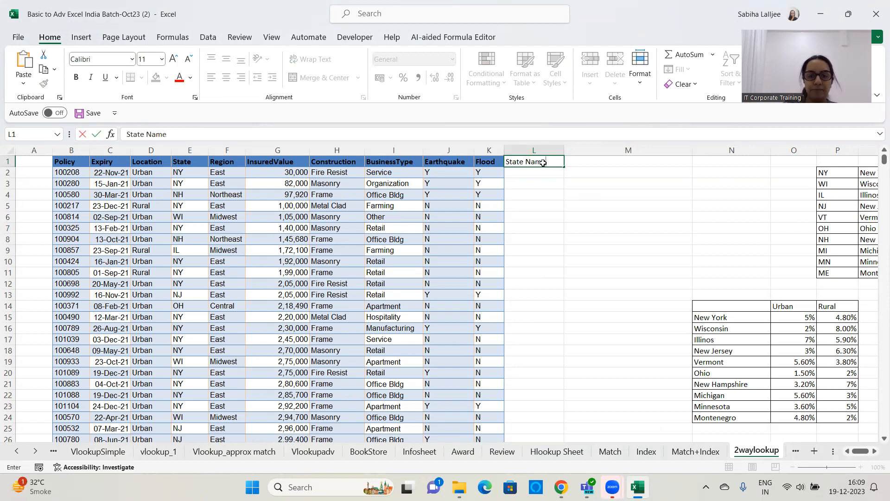
pyautogui.press('Return')
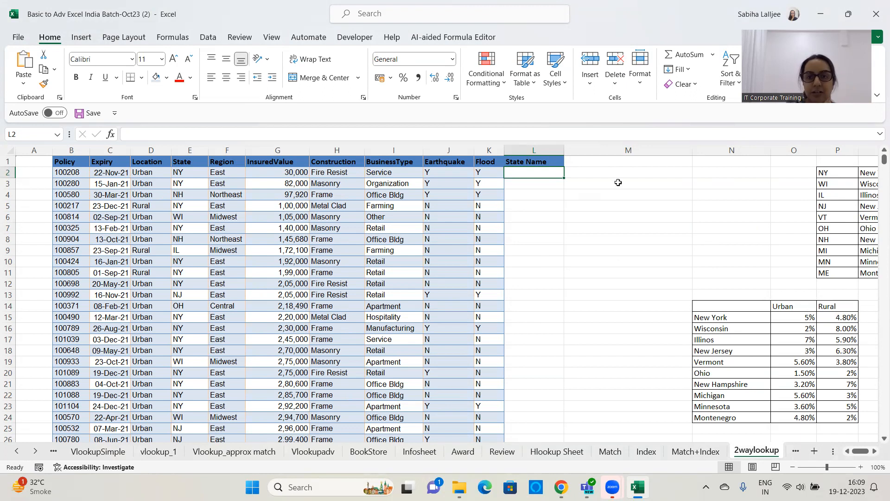
# - Insert two new columns before column M, after the State Name column
pyautogui.click(631, 150)
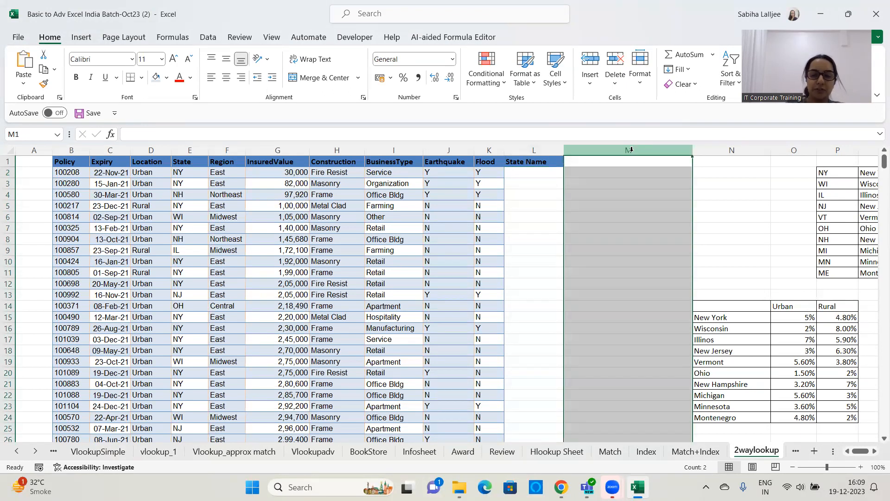
pyautogui.hotkey('ctrl', 'shift', '+')
pyautogui.hotkey('ctrl', 'shift', '+')
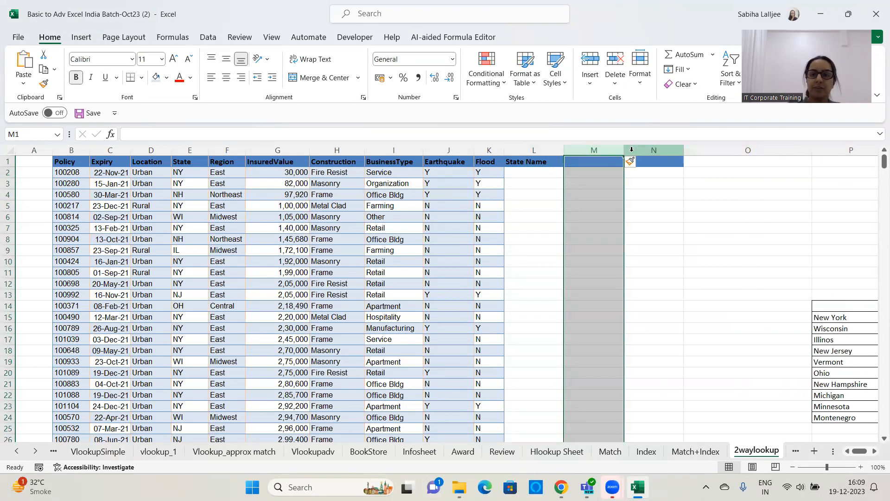
# - Compare the state codes in the policy data's State column with the state abbreviation table beside it
pyautogui.click(666, 353)
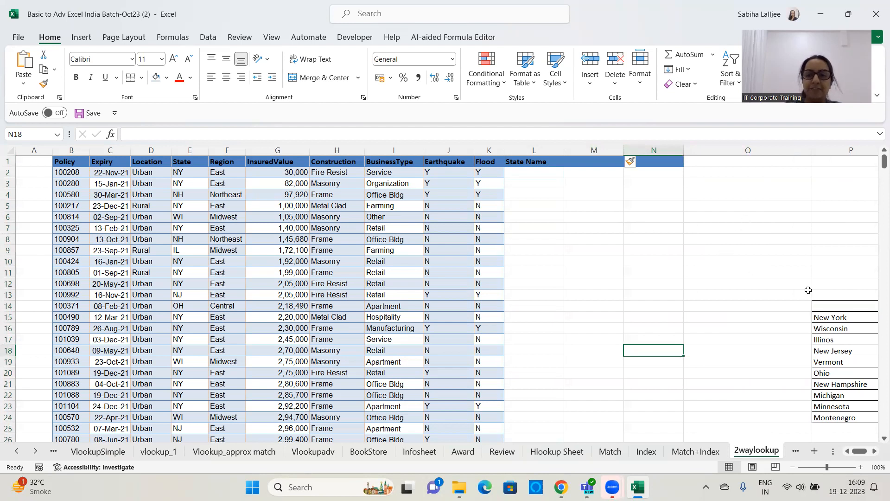
pyautogui.click(875, 451)
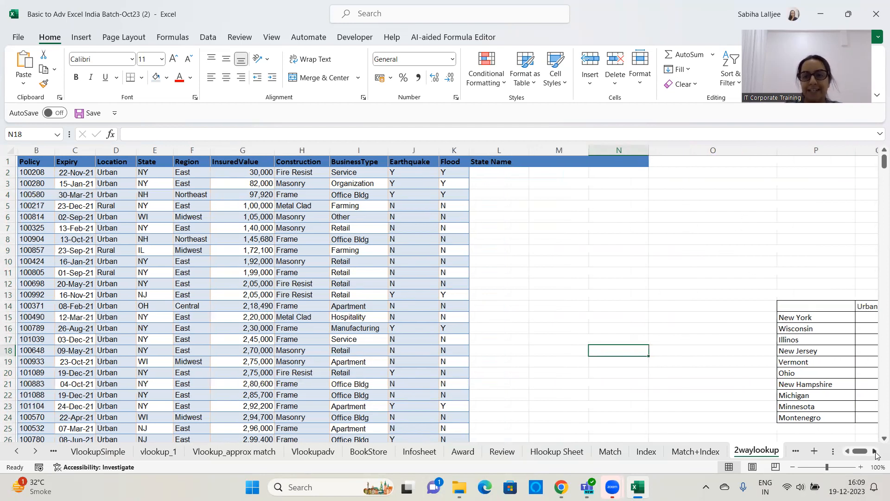
pyautogui.click(875, 452)
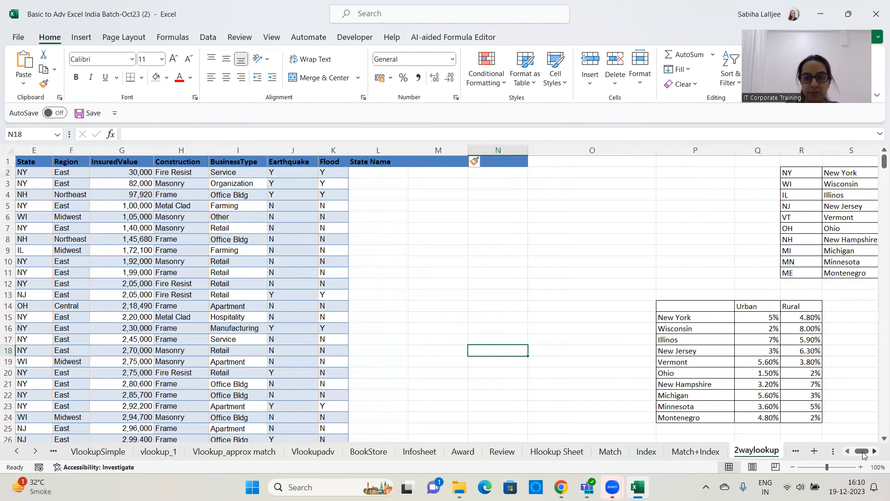
pyautogui.click(848, 452)
pyautogui.click(848, 451)
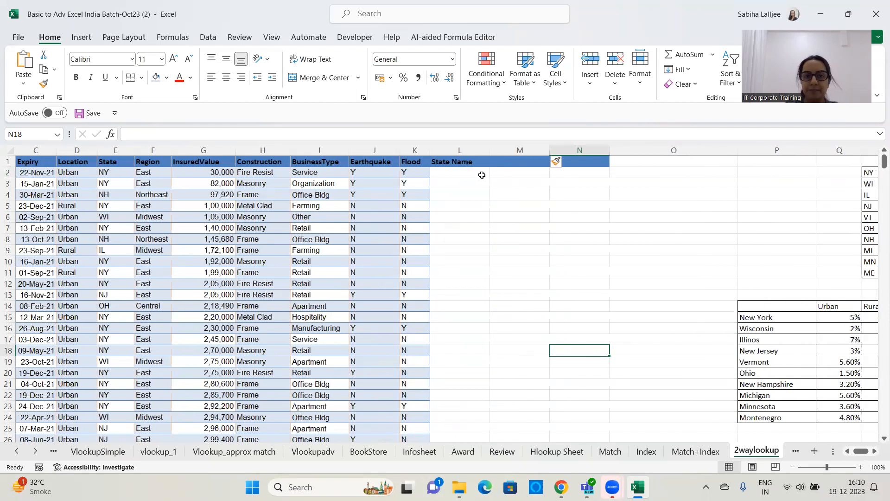
pyautogui.click(848, 451)
pyautogui.click(848, 452)
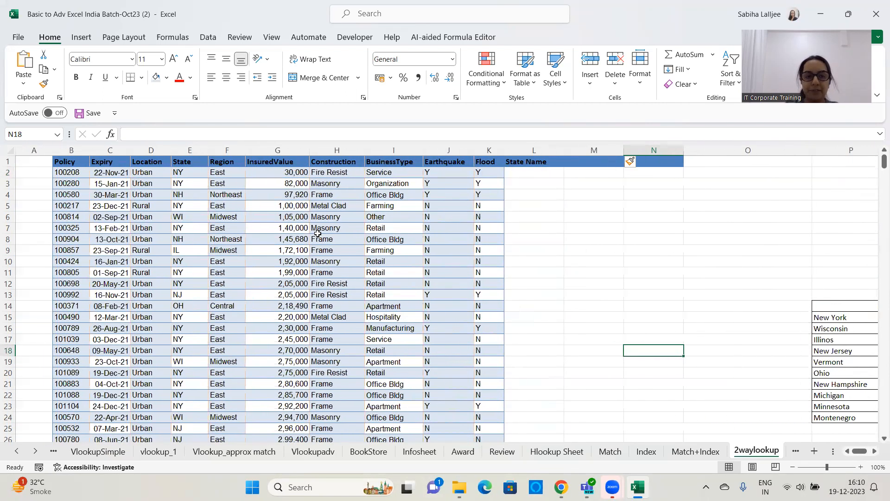
pyautogui.click(186, 172)
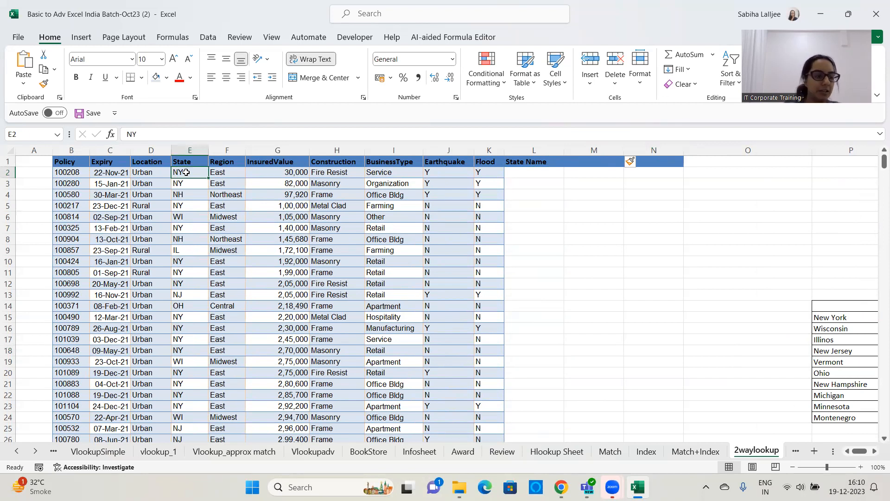
pyautogui.click(875, 451)
pyautogui.click(876, 451)
pyautogui.click(875, 451)
pyautogui.click(876, 451)
pyautogui.click(875, 451)
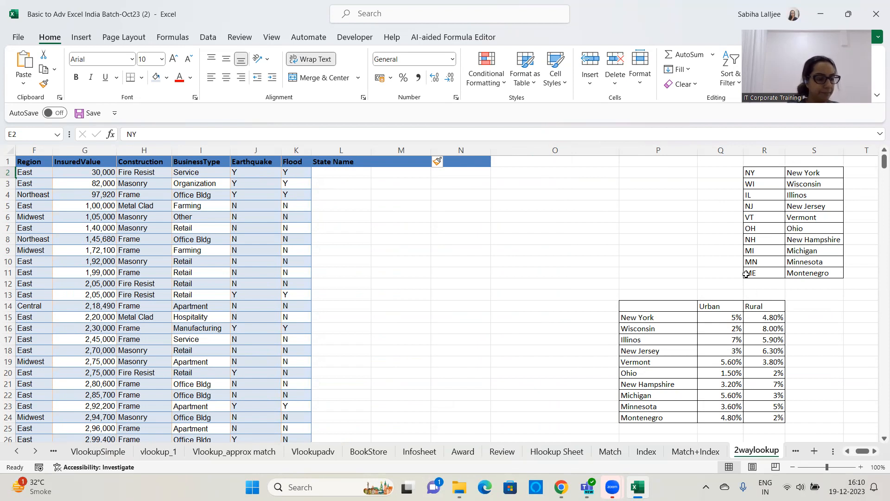
# - Begin a VLOOKUP formula in L2 under State Name, with the state code in E2 as the lookup value
pyautogui.click(338, 180)
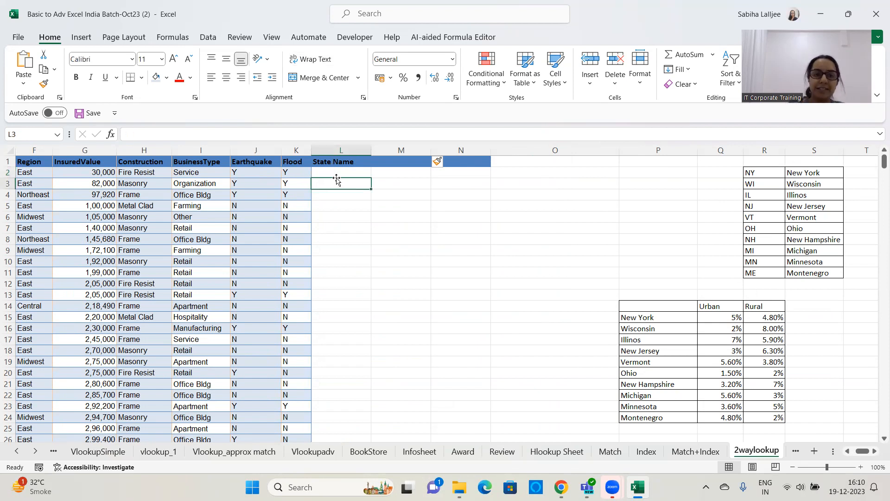
pyautogui.click(340, 173)
pyautogui.write('=')
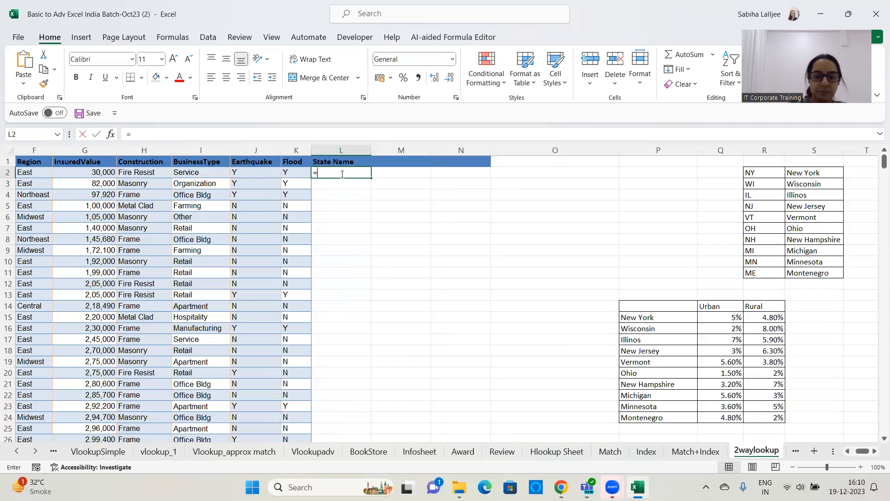
pyautogui.write('vlookup')
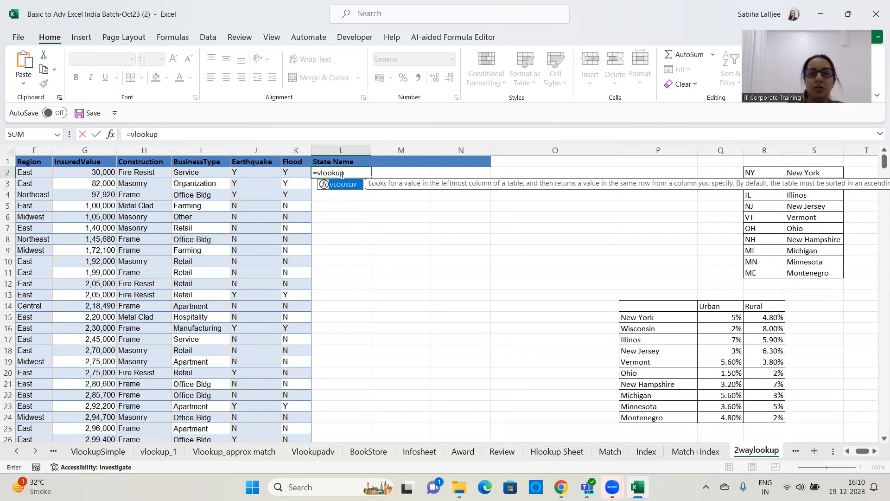
pyautogui.write('(')
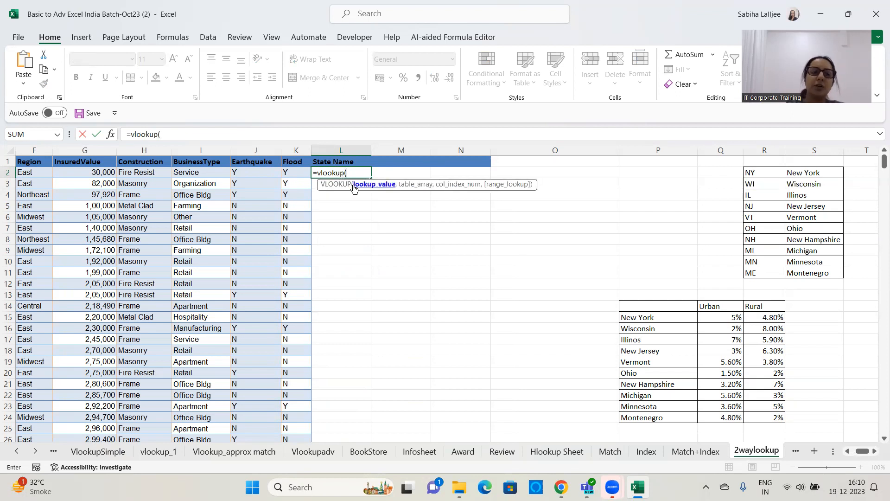
pyautogui.hscroll(-3, 118, 175)
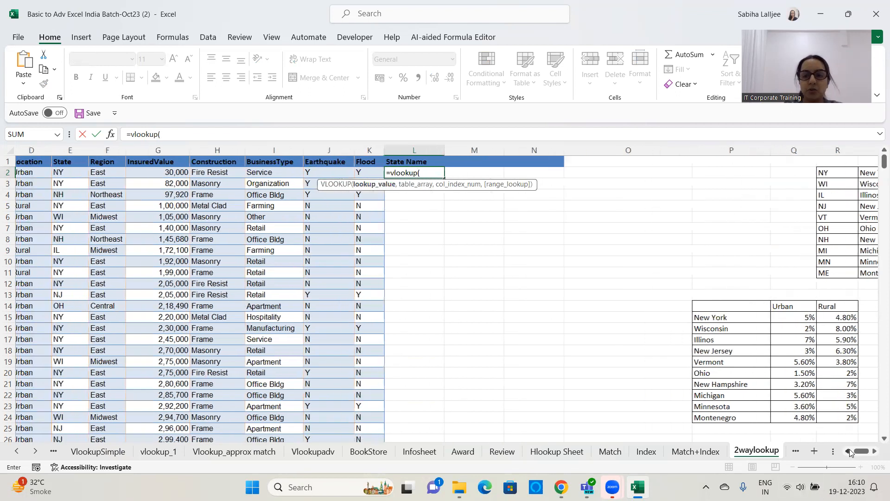
pyautogui.click(108, 172)
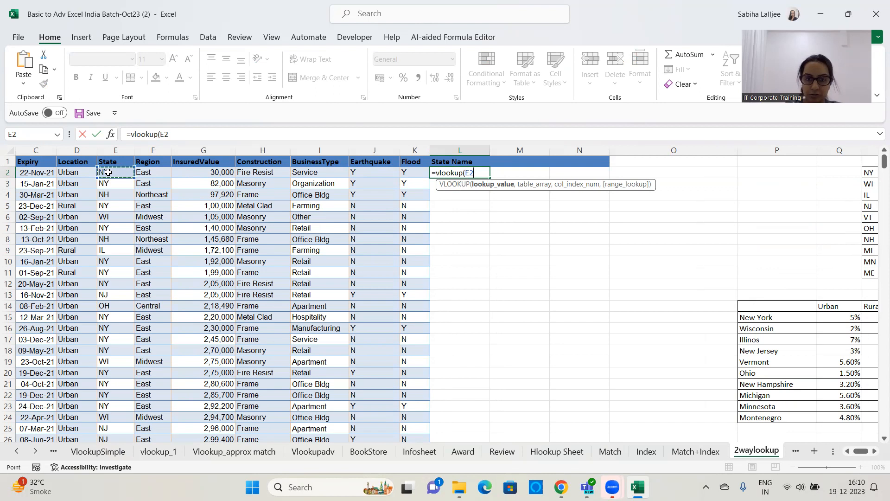
pyautogui.write(',')
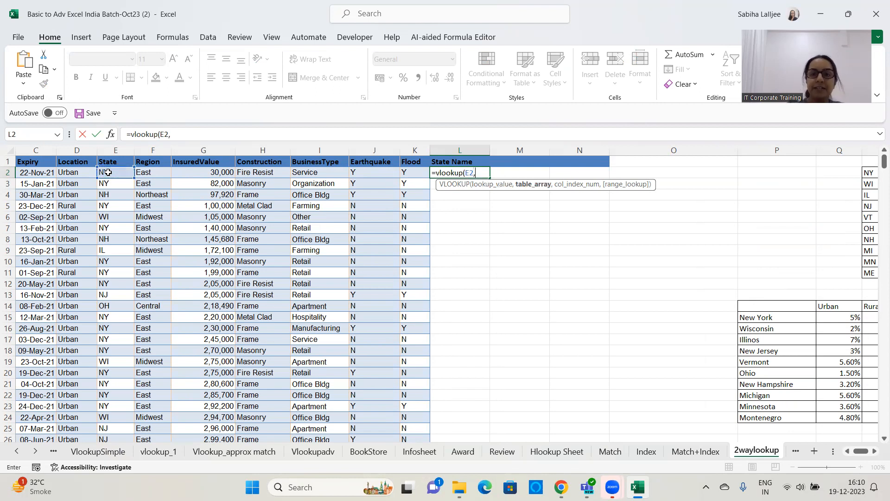
# - Set the VLOOKUP's table array to the abbreviation table as the absolute range $R$2:$S$11
pyautogui.click(875, 451)
pyautogui.click(875, 451)
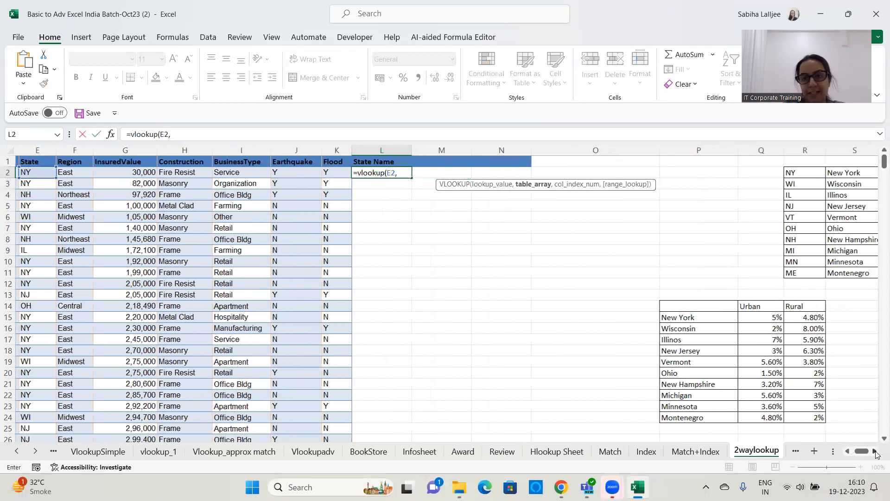
pyautogui.click(875, 452)
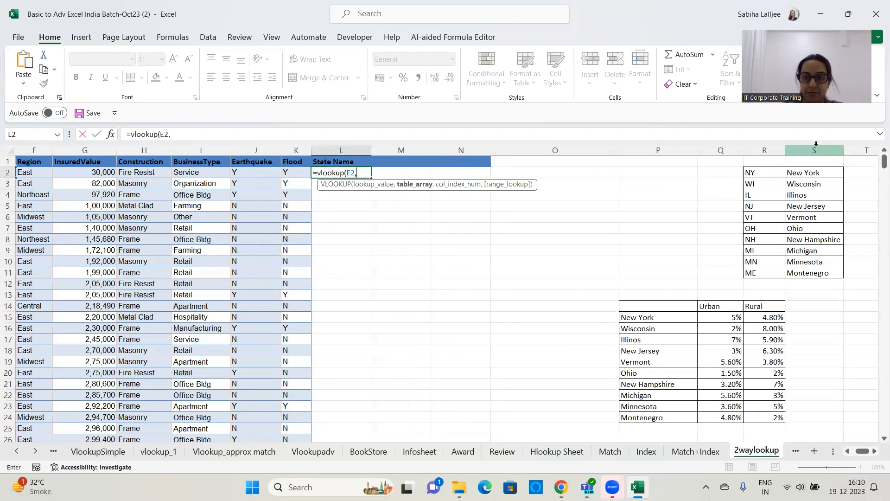
pyautogui.moveTo(764, 172); pyautogui.dragTo(814, 275)
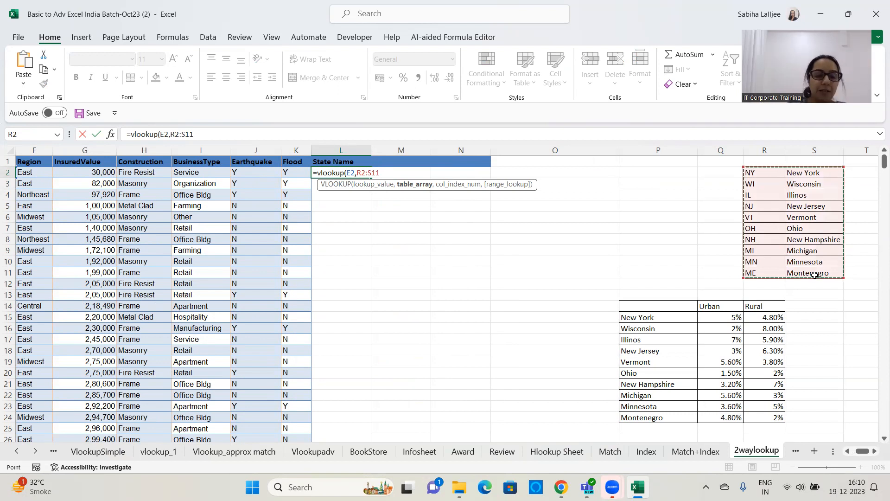
pyautogui.press('F4')
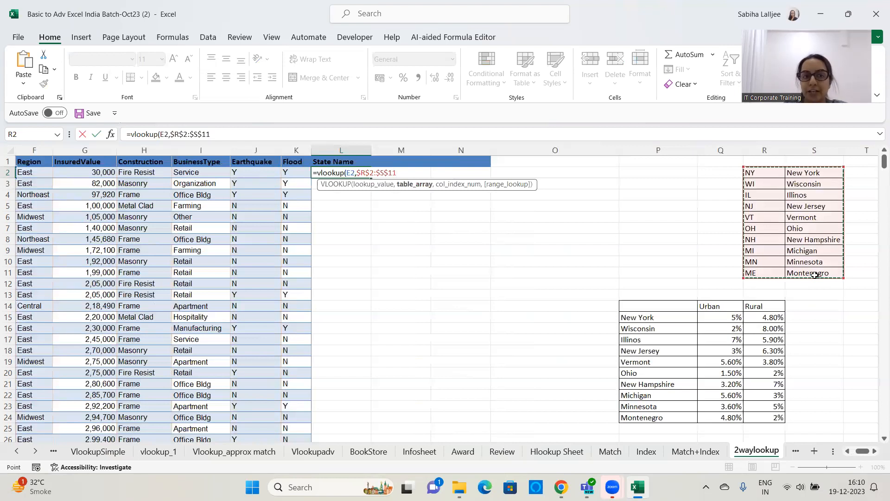
# - Complete the VLOOKUP with column index 2 and exact match 0, and fill it down the State Name column
pyautogui.write(',')
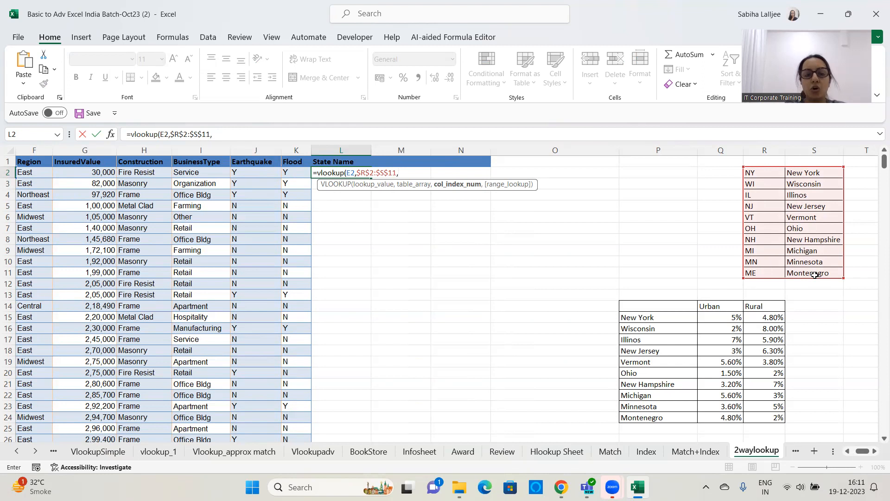
pyautogui.write('2')
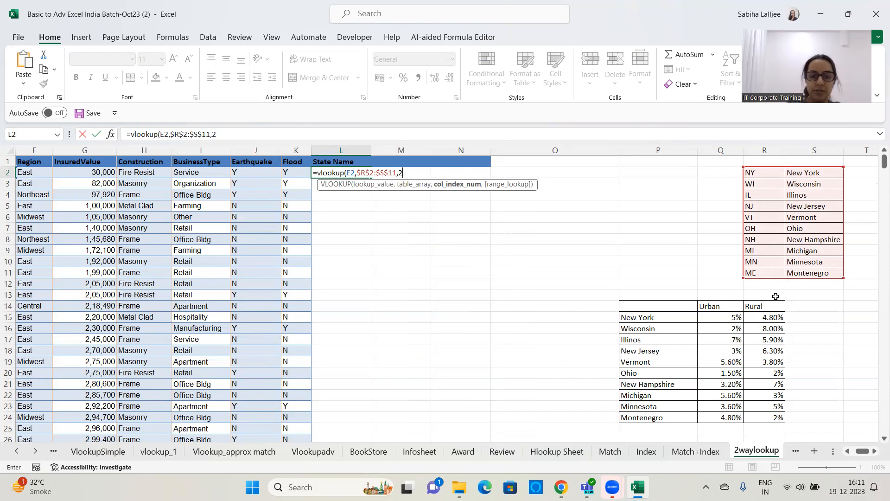
pyautogui.write(',0')
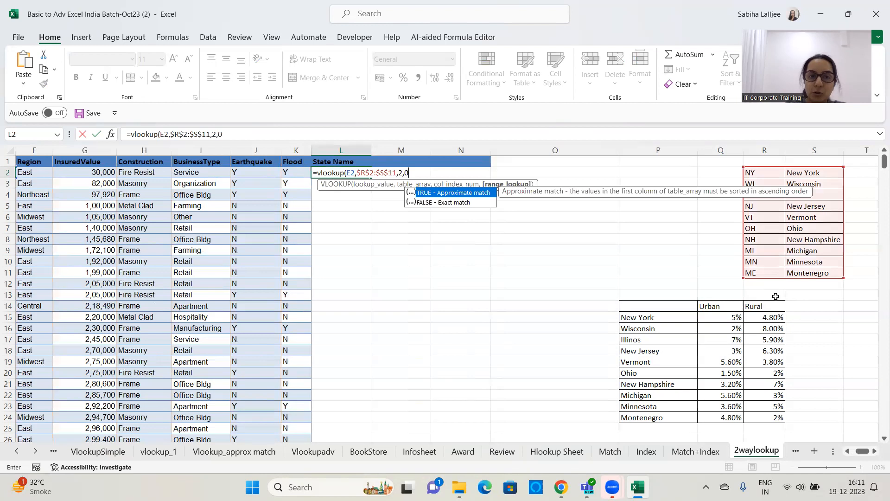
pyautogui.write(')')
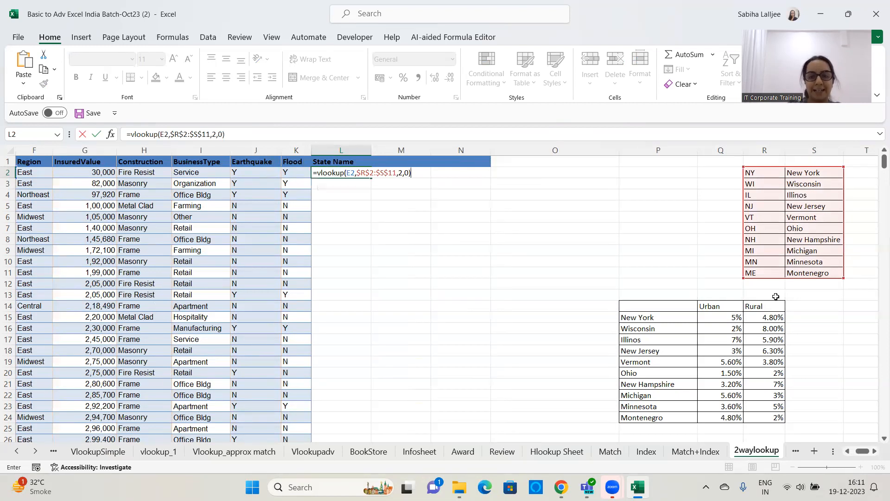
pyautogui.press('Return')
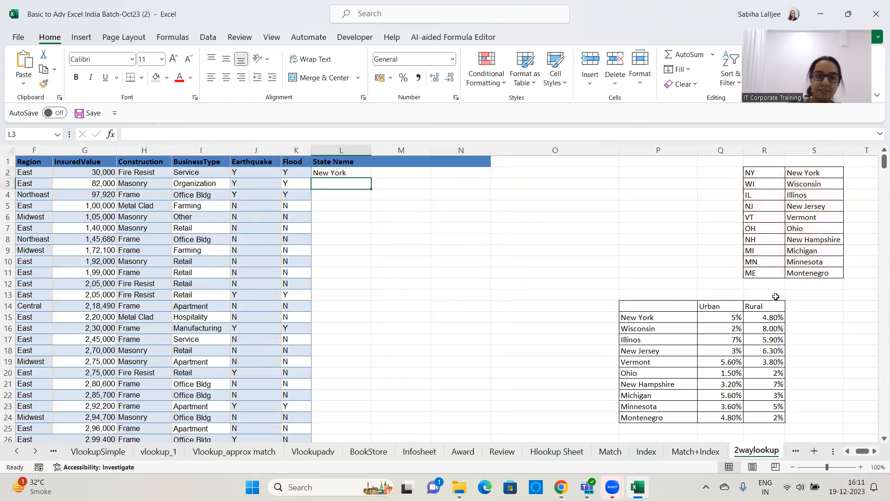
pyautogui.click(355, 172)
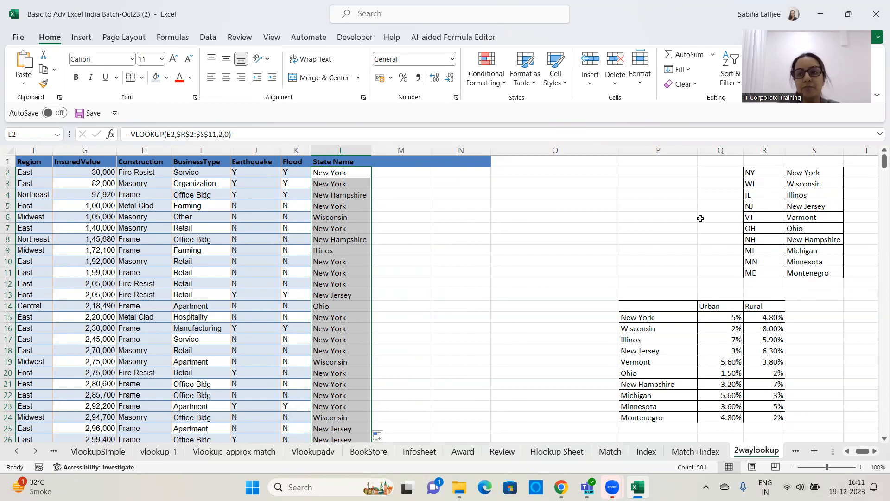
# - Review the complete VLOOKUP formula in L2 and leave it as it is
pyautogui.moveTo(231, 134); pyautogui.dragTo(108, 137)
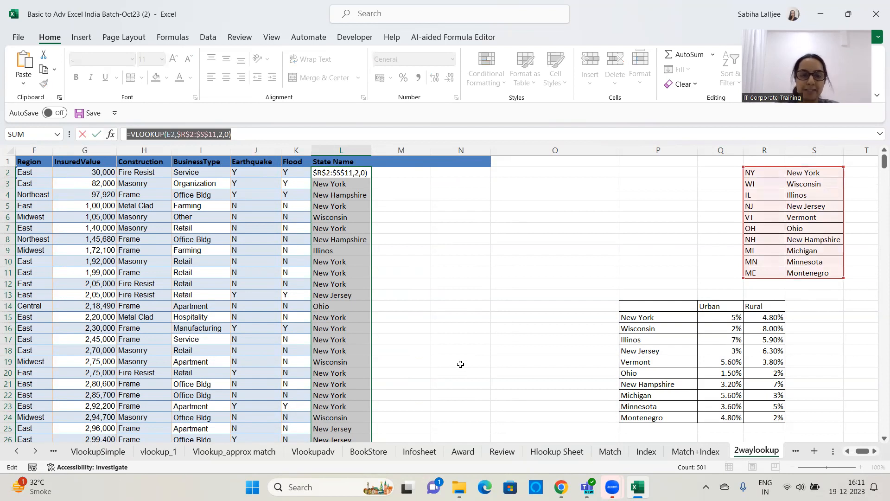
pyautogui.click(756, 279)
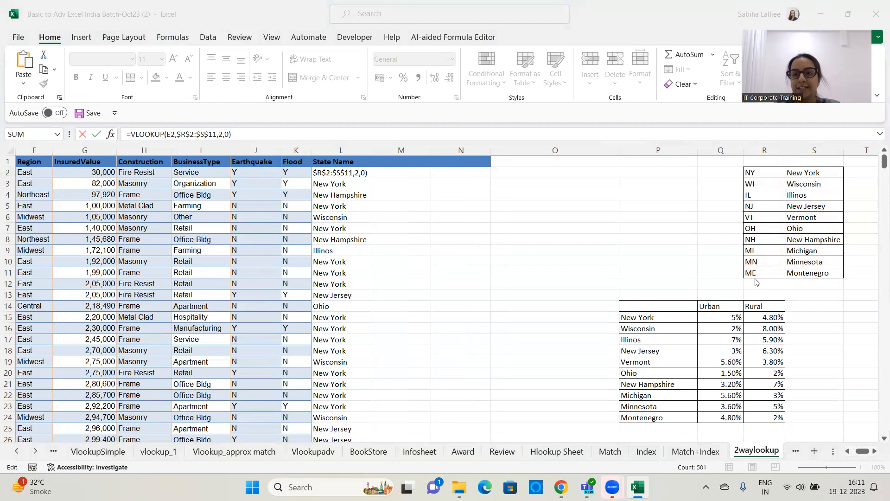
pyautogui.click(293, 133)
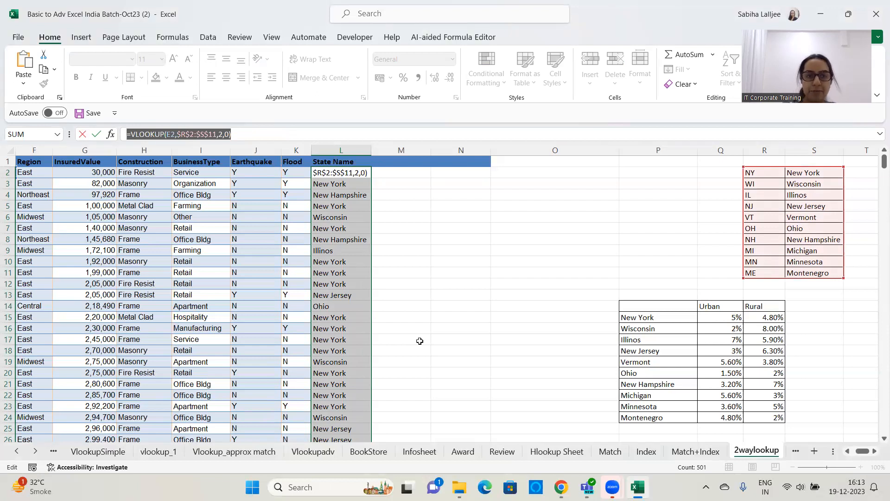
pyautogui.click(420, 251)
pyautogui.click(397, 166)
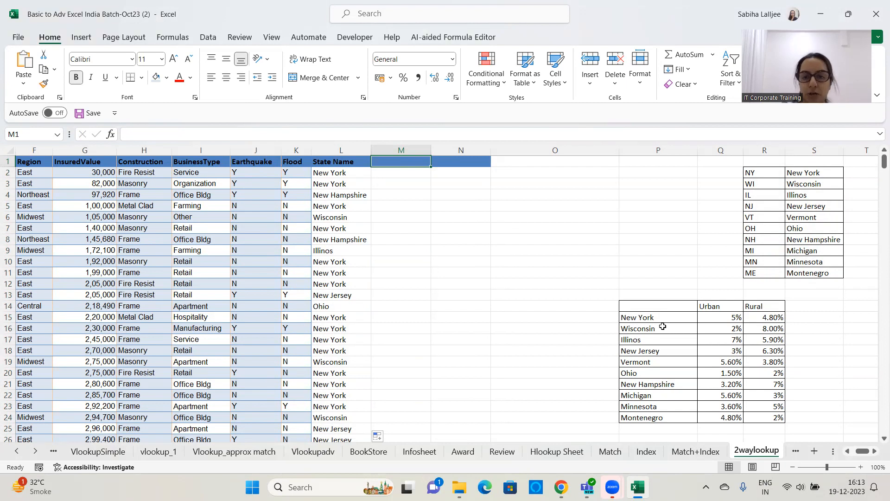
# - Check the state name in L2 against the Urban/Rural rate table in P14:R24
pyautogui.click(360, 174)
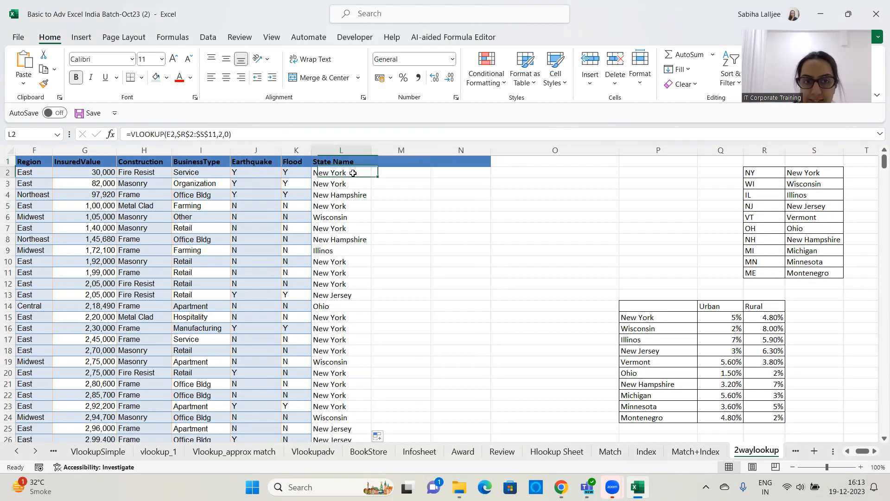
pyautogui.click(664, 307)
pyautogui.hotkey('shift', 'Down')
pyautogui.hotkey('shift', 'Down')
pyautogui.hotkey('shift', 'Down')
pyautogui.hotkey('shift', 'Down')
pyautogui.hotkey('shift', 'Down')
pyautogui.hotkey('shift', 'Down')
pyautogui.hotkey('shift', 'Down')
pyautogui.hotkey('shift', 'Down')
pyautogui.hotkey('shift', 'Down')
pyautogui.hotkey('shift', 'Down')
pyautogui.hotkey('shift', 'Down')
pyautogui.hotkey('shift', 'Right')
pyautogui.hotkey('shift', 'Right')
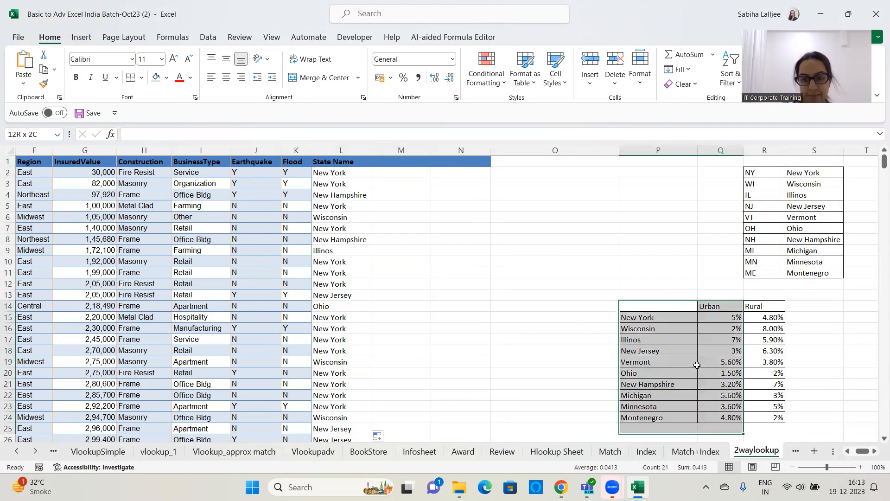
pyautogui.hotkey('shift', 'Up')
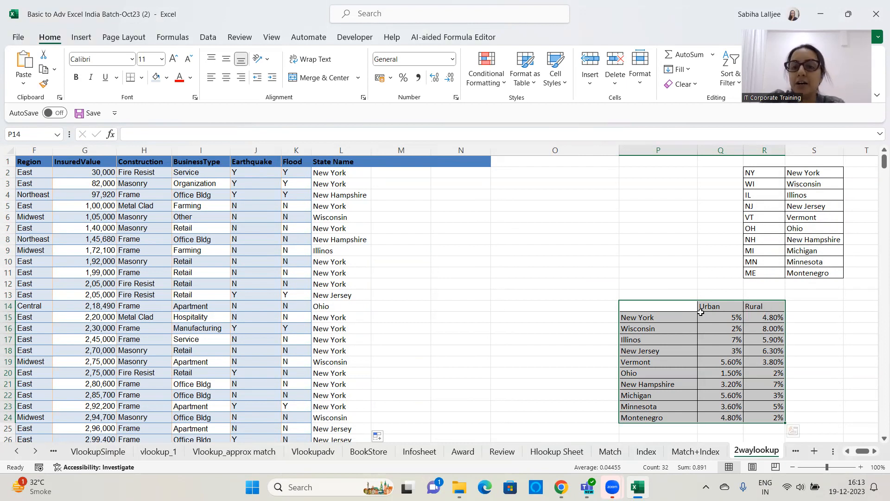
# - Examine the rate table's Urban and Rural columns and its header row P14:R14
pyautogui.moveTo(728, 307); pyautogui.dragTo(722, 369)
pyautogui.moveTo(773, 306); pyautogui.dragTo(773, 418)
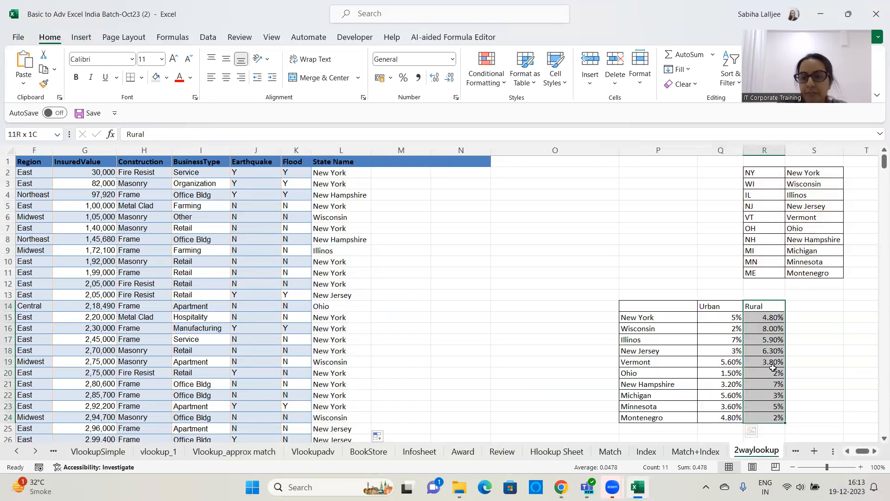
pyautogui.click(817, 316)
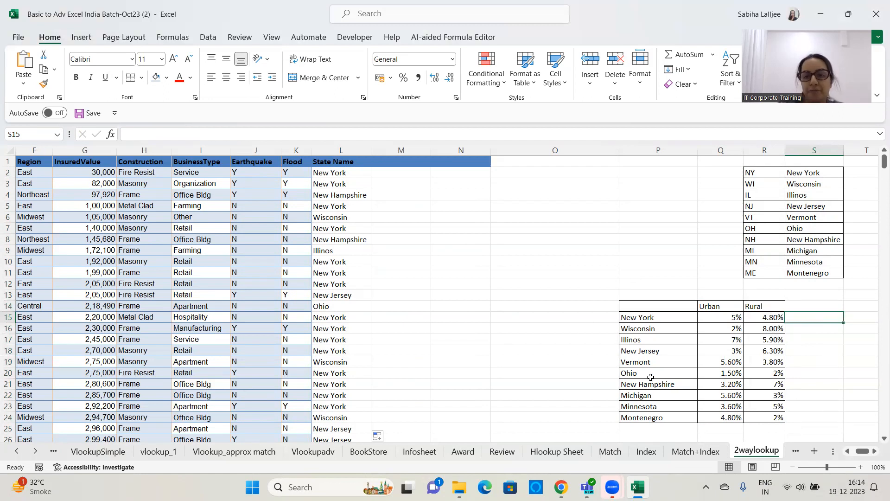
pyautogui.moveTo(664, 307); pyautogui.dragTo(759, 305)
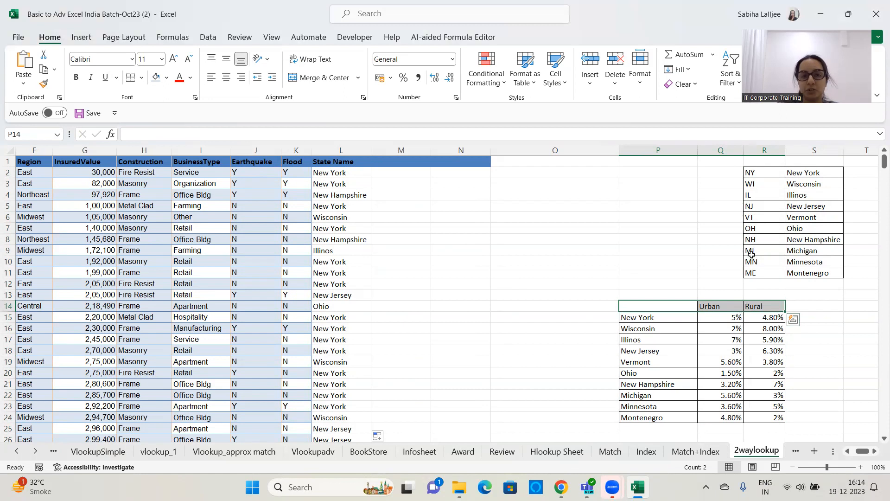
# - Add the header Match in M1, directly after the State Name column
pyautogui.click(416, 161)
pyautogui.write('Match')
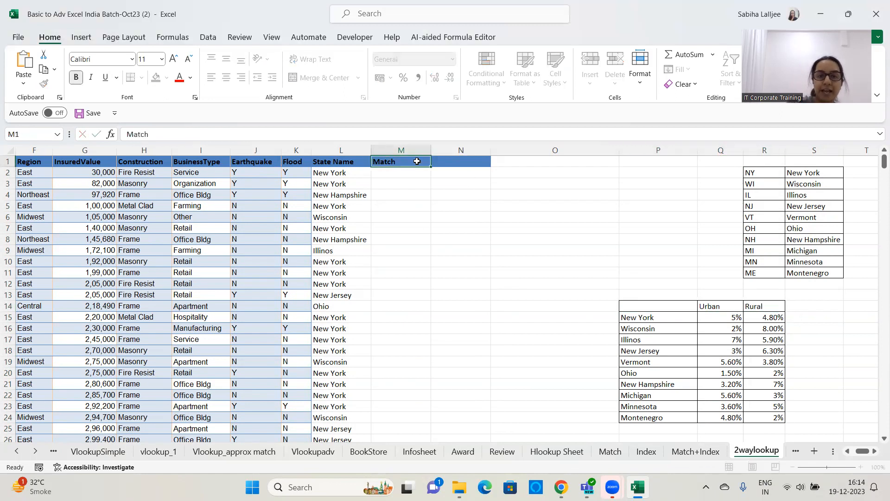
# - Enter =MATCH(D2,$P$14:$R$14,0) in M2 to find the Location's column position in the rate table header
pyautogui.press('Return')
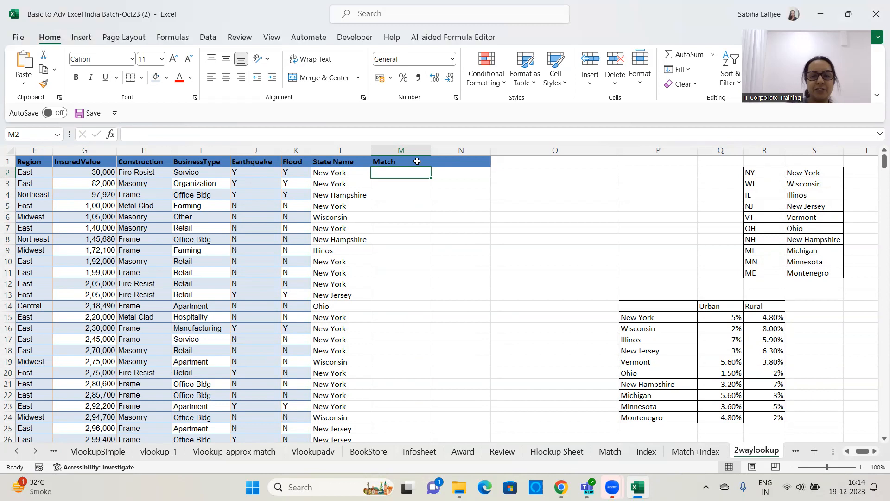
pyautogui.write('=')
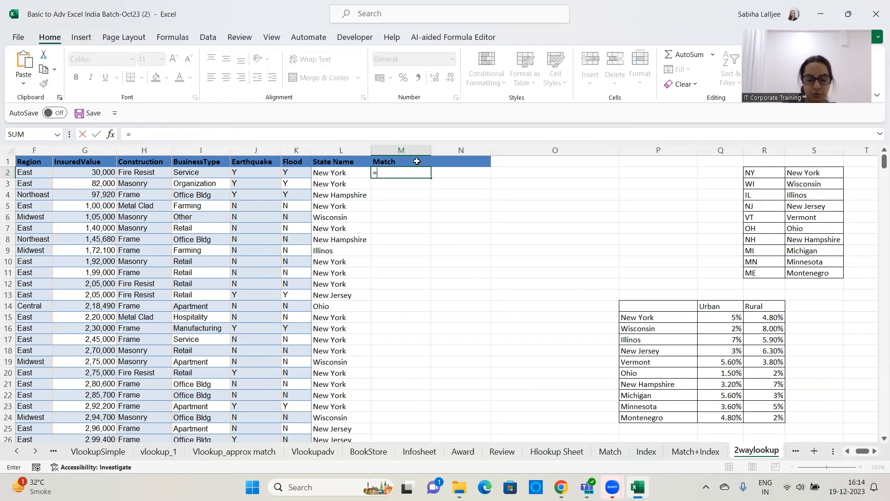
pyautogui.write('match')
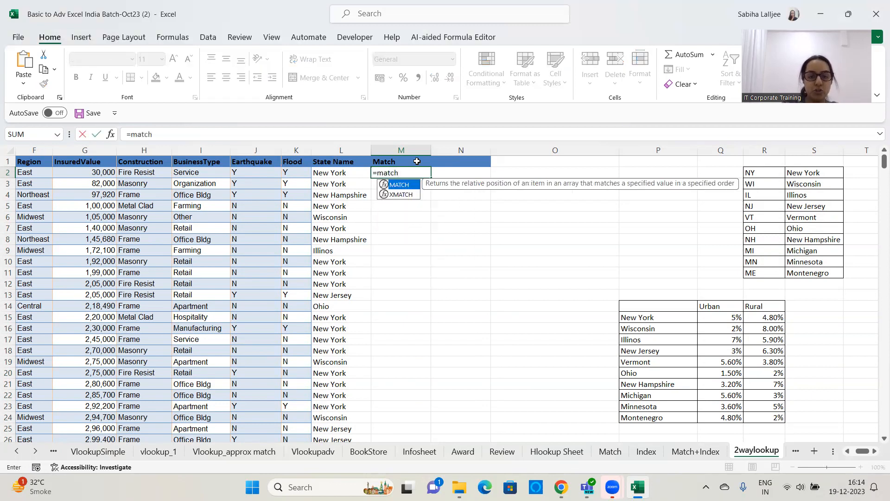
pyautogui.write('(')
pyautogui.click(45, 174)
pyautogui.press('Left')
pyautogui.press('Left')
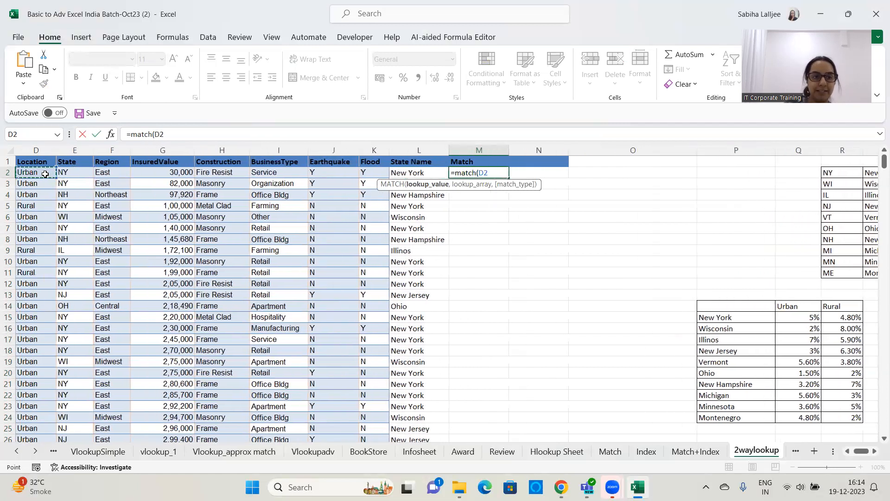
pyautogui.write(',')
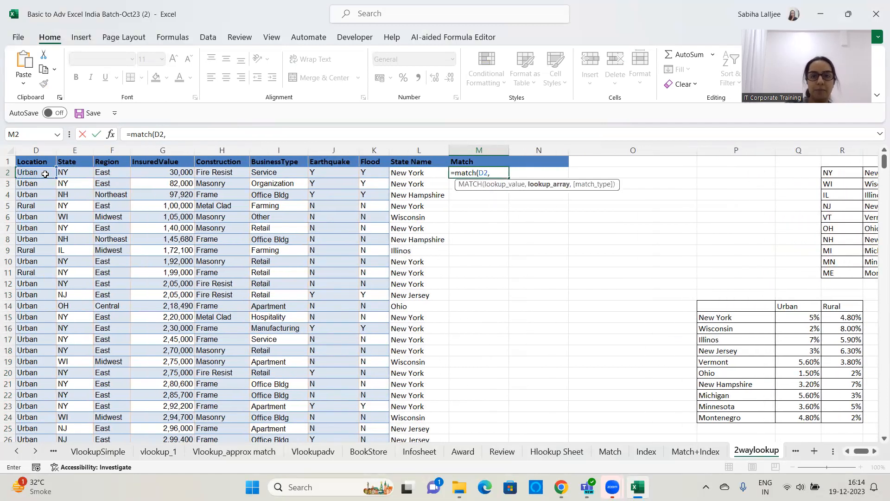
pyautogui.moveTo(720, 310); pyautogui.dragTo(835, 311)
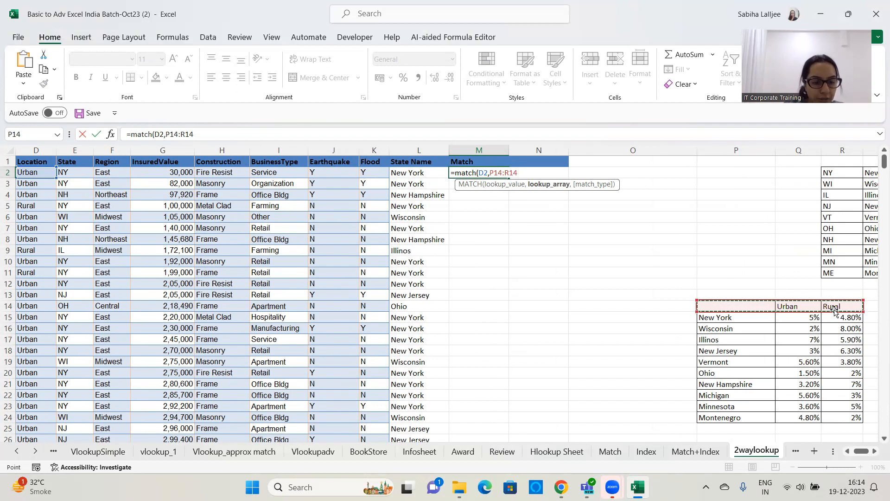
pyautogui.press('F4')
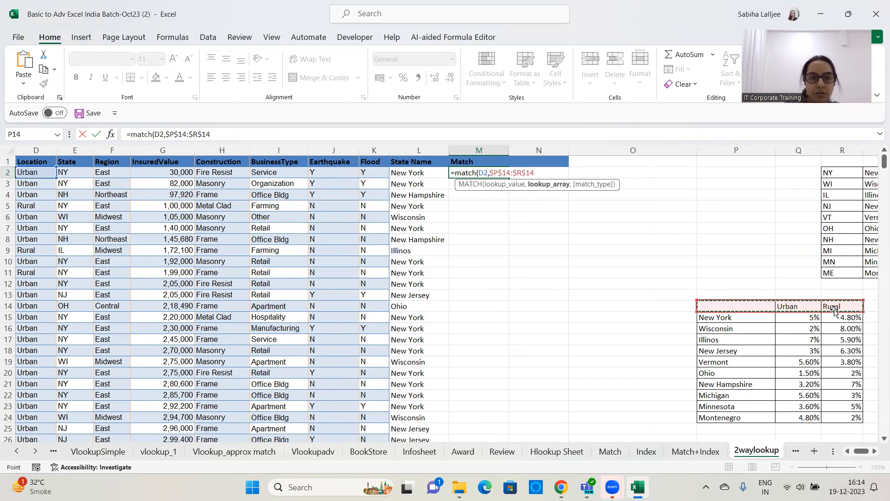
pyautogui.write(',0')
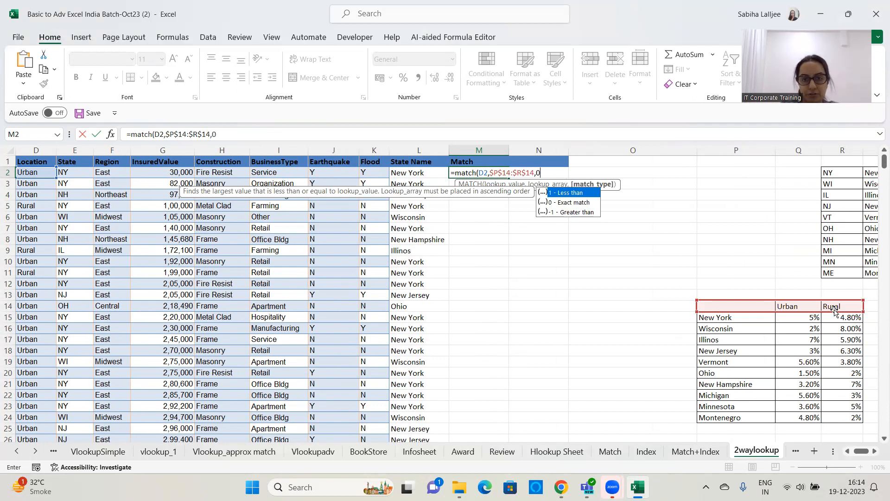
pyautogui.press('Return')
# - Fill the MATCH formula from M2 down the whole Match column
pyautogui.click(482, 166)
pyautogui.click(480, 173)
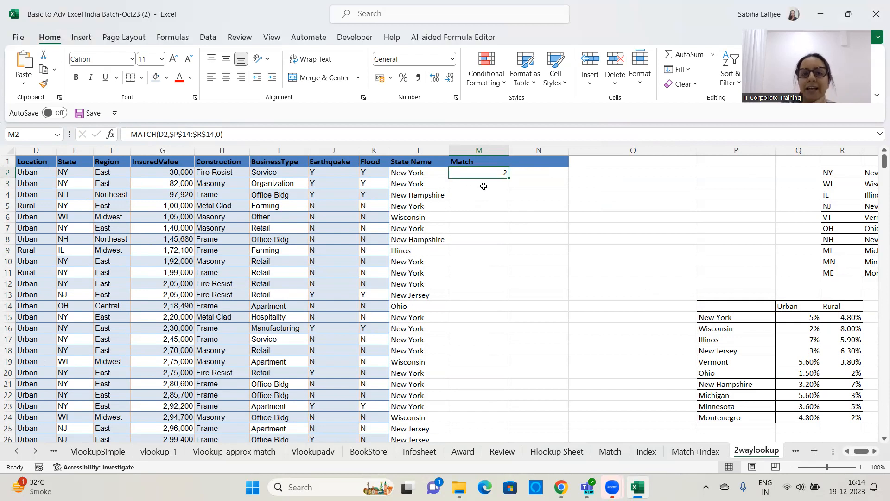
pyautogui.doubleClick(508, 178)
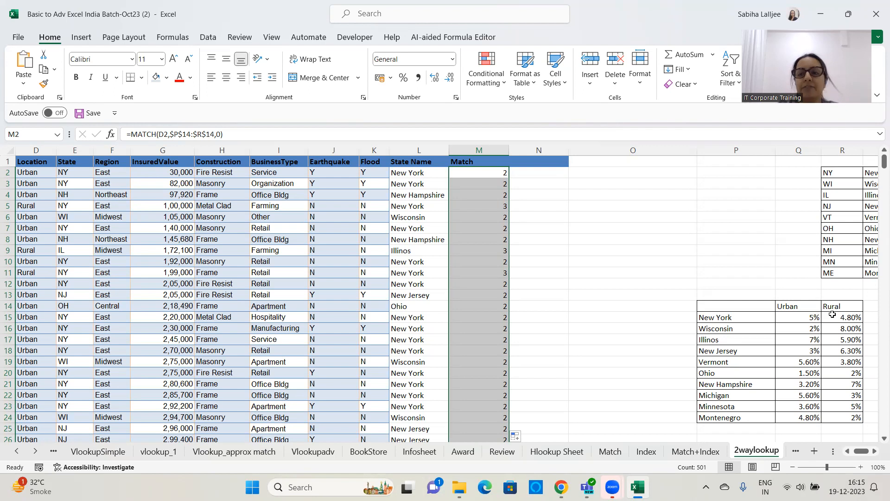
# - Add the header CLAIM Amount in N1, directly after the Match column
pyautogui.click(547, 164)
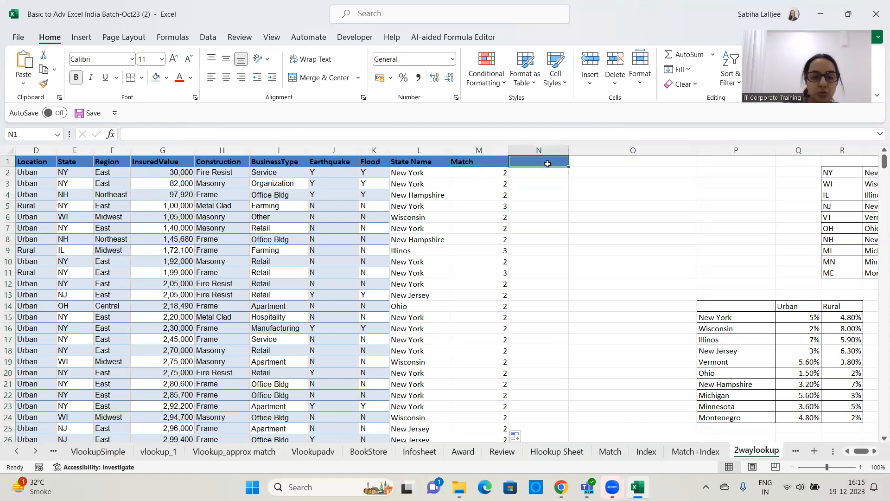
pyautogui.write('Cl')
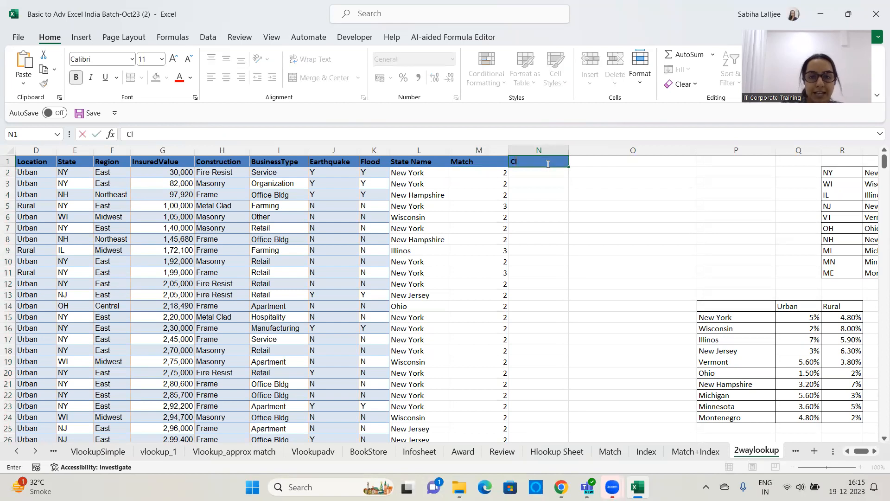
pyautogui.write('L')
pyautogui.press('capslock')
pyautogui.write('u')
pyautogui.press('capslock')
pyautogui.write('B')
pyautogui.press('BackSpace')
pyautogui.press('BackSpace')
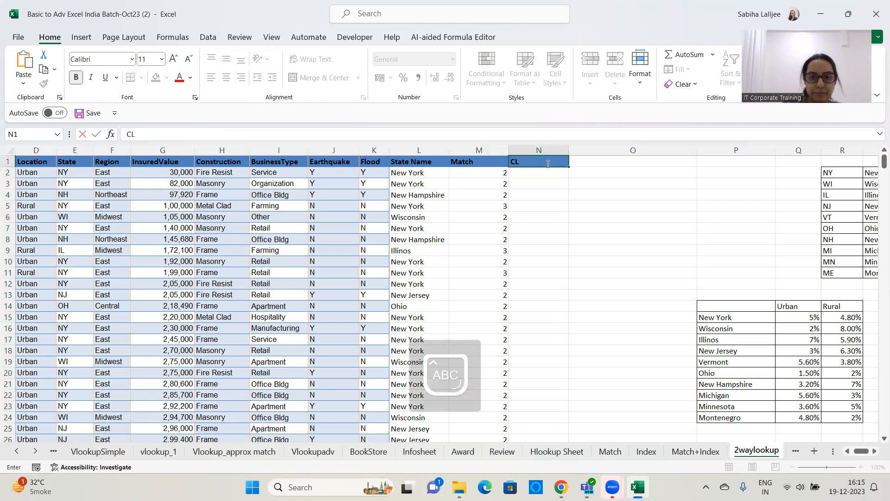
pyautogui.write('AIM')
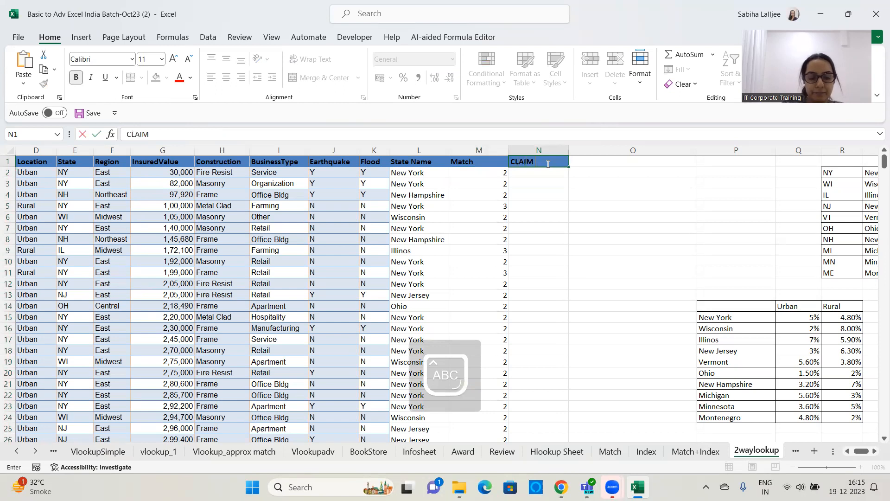
pyautogui.write(' aMOUNT')
pyautogui.press('Return')
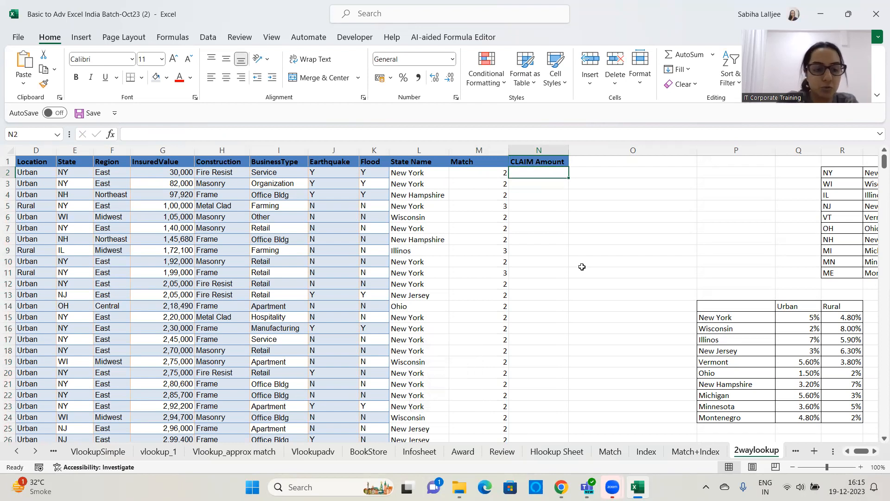
# - Start a VLOOKUP formula in N2 that looks up L2 in the absolute rate table range $P$14:$R$24
pyautogui.press('capslock')
pyautogui.write('-')
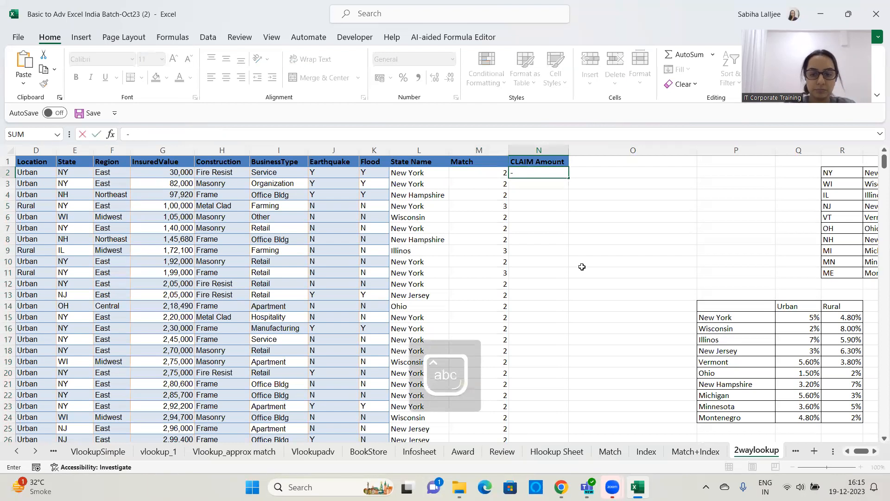
pyautogui.press('BackSpace')
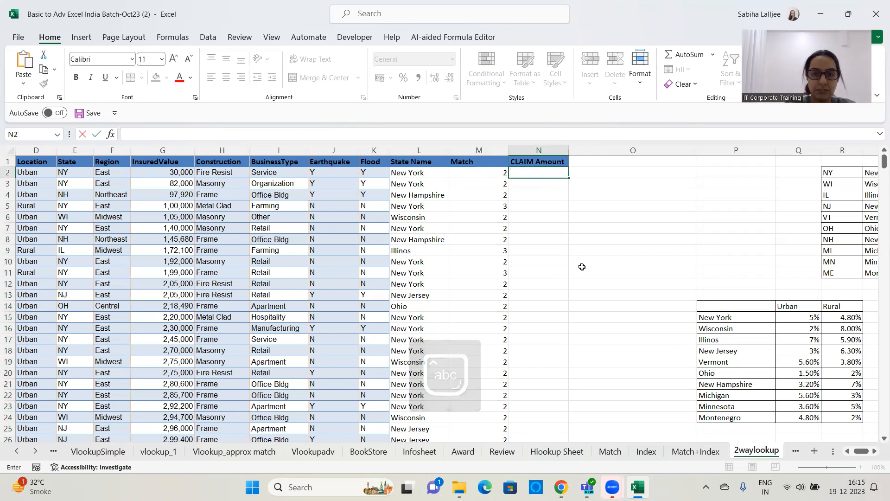
pyautogui.write('=vlookup(')
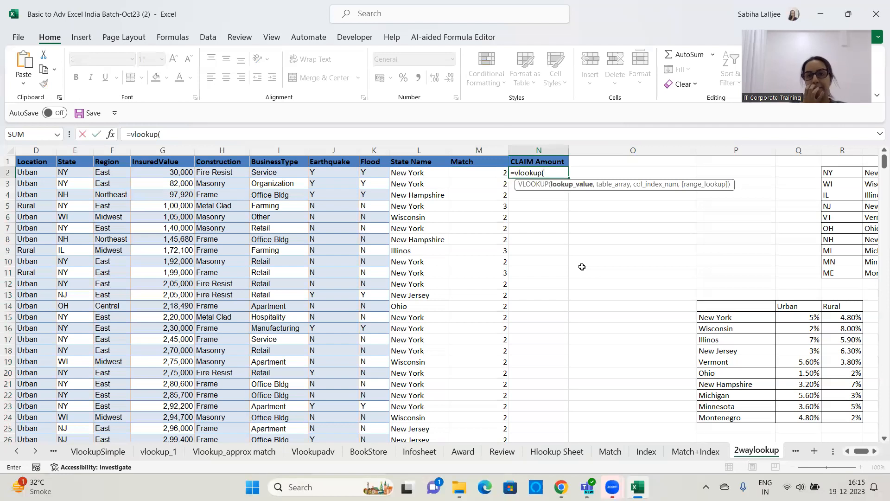
pyautogui.click(422, 172)
pyautogui.write(',')
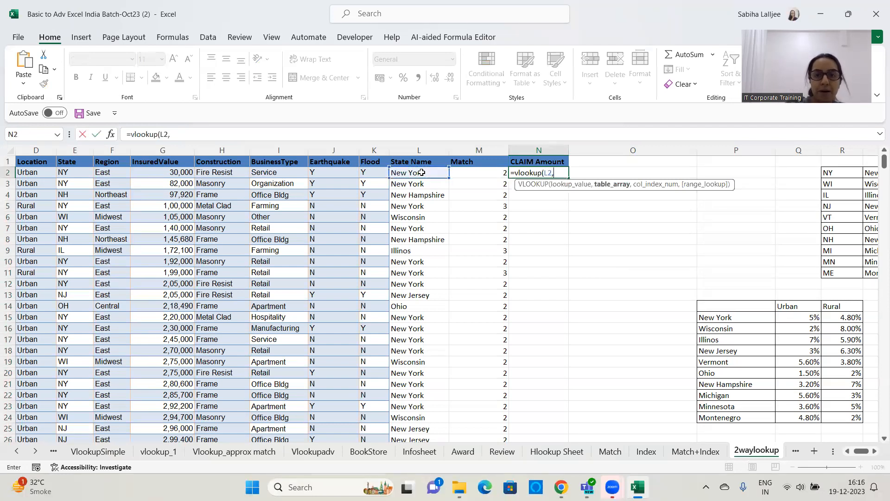
pyautogui.moveTo(736, 307); pyautogui.dragTo(854, 428)
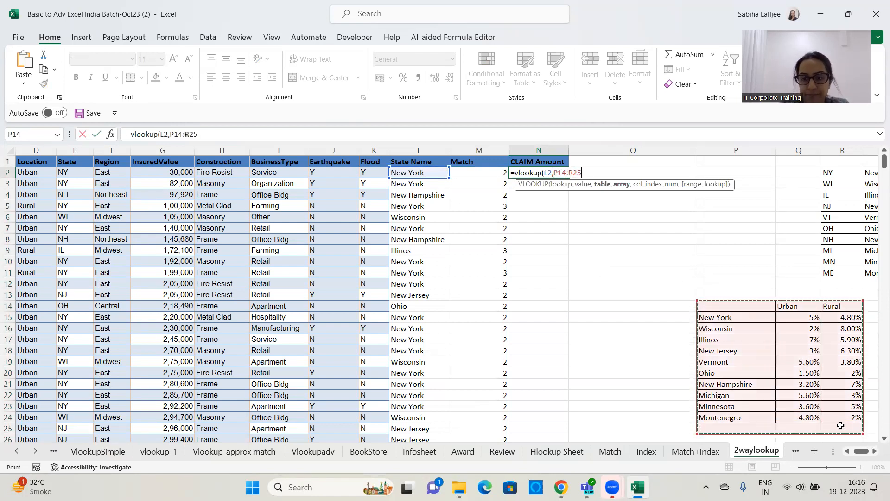
pyautogui.moveTo(748, 312); pyautogui.dragTo(839, 415)
pyautogui.press('F4')
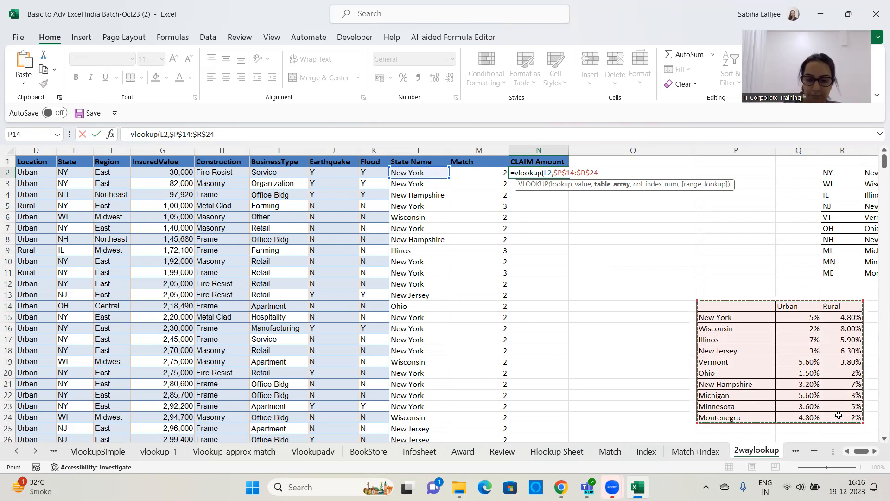
pyautogui.write(',')
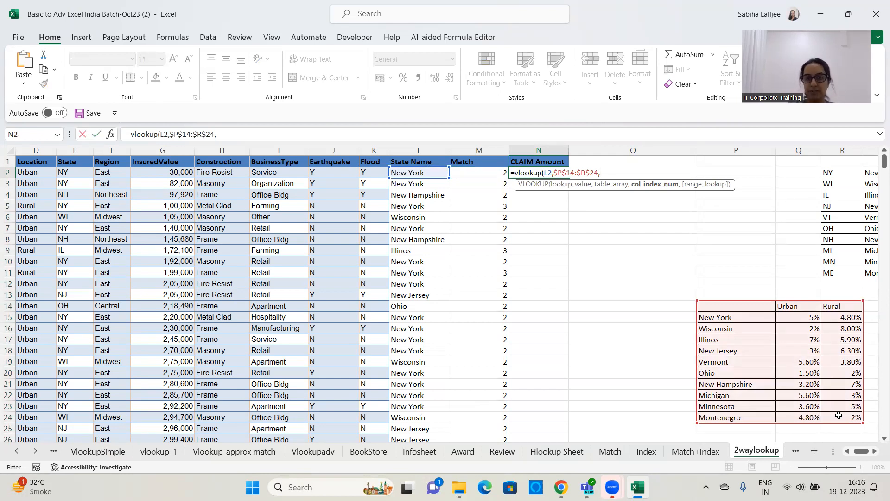
# - Complete the N2 VLOOKUP with M2 as the column index and 0 for an exact match
pyautogui.click(493, 171)
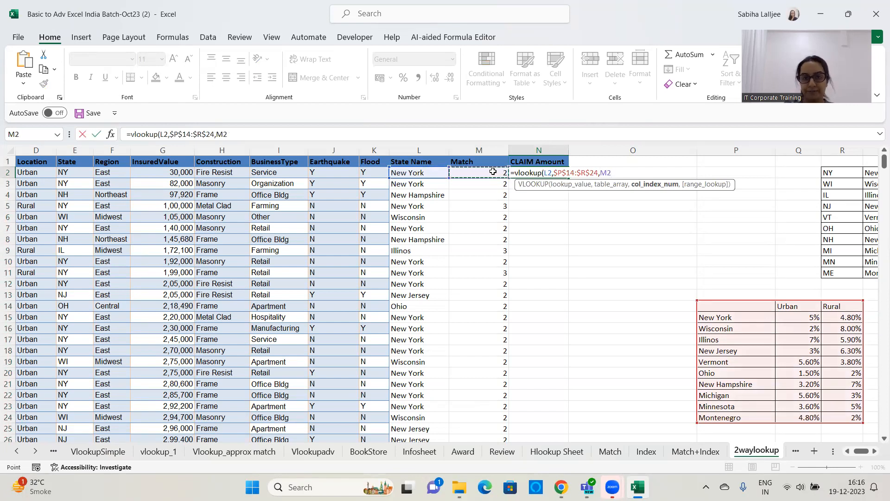
pyautogui.write(',')
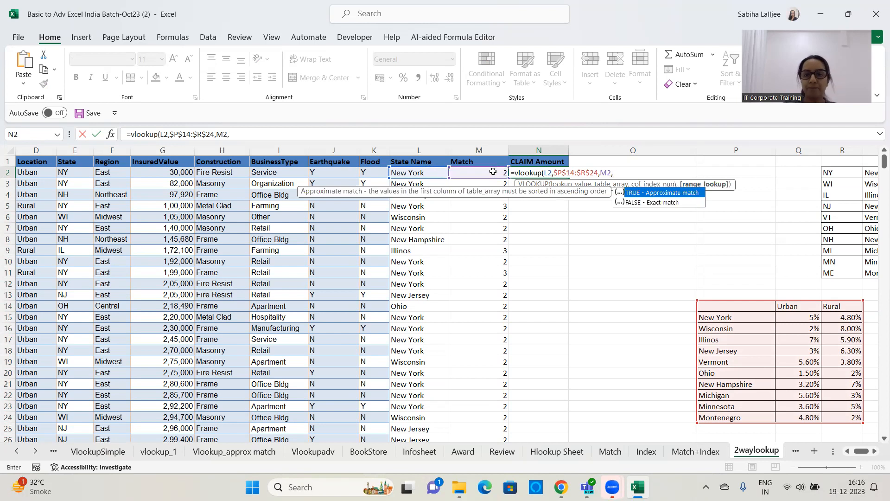
pyautogui.write('0')
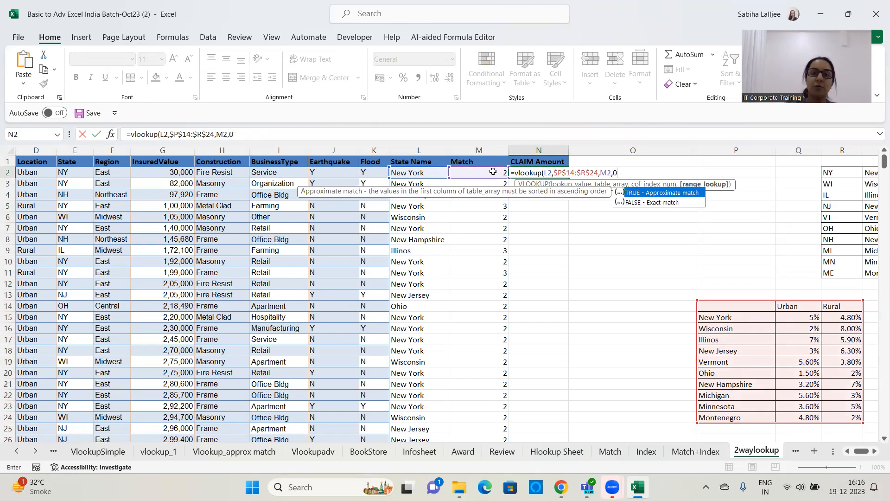
pyautogui.write(')')
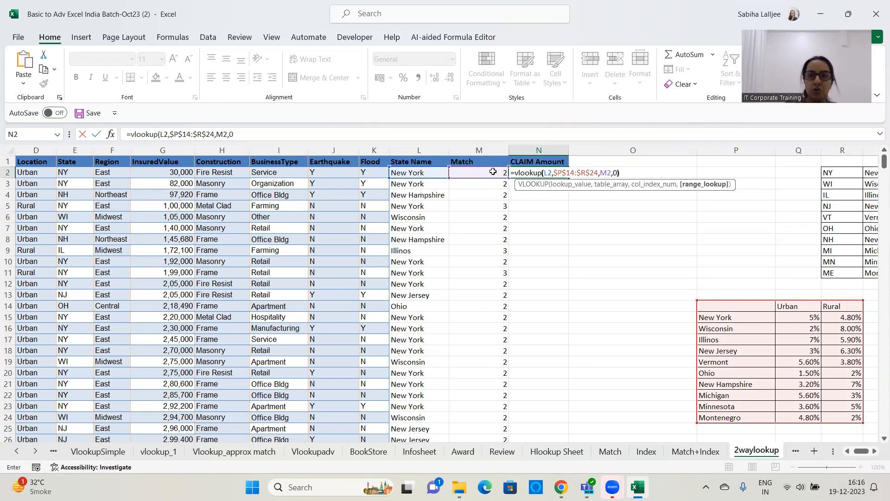
pyautogui.press('Return')
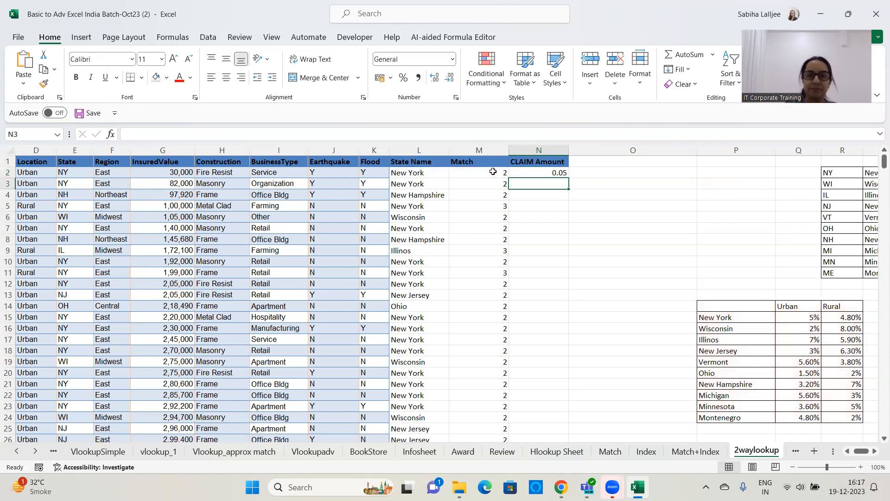
# - Format N2 as Percentage and fill its formula down the whole CLAIM Amount column
pyautogui.click(529, 172)
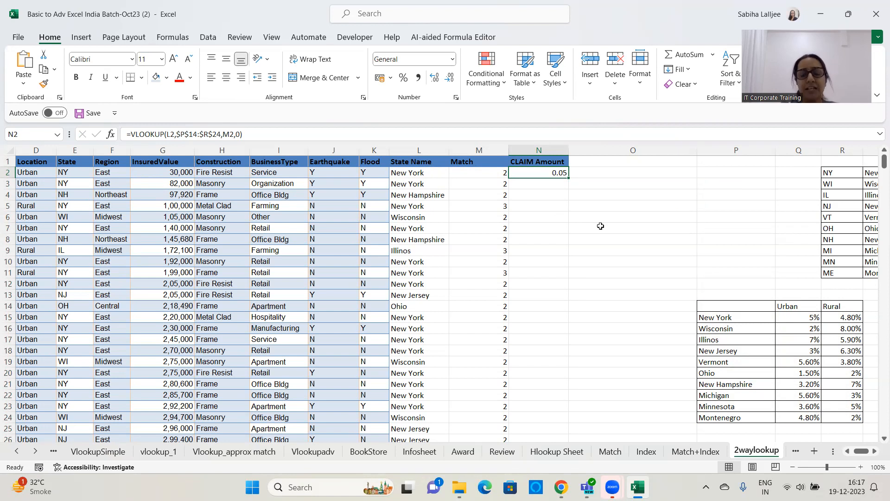
pyautogui.click(453, 61)
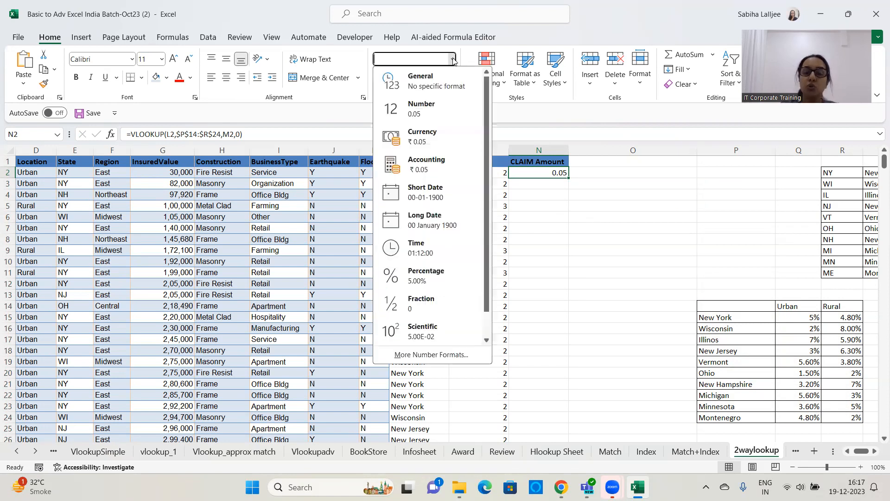
pyautogui.click(426, 275)
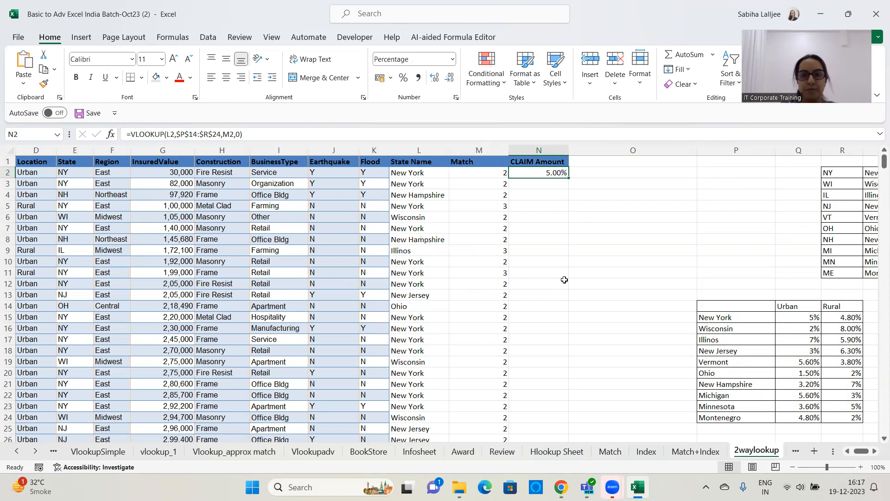
pyautogui.doubleClick(567, 178)
pyautogui.scroll(-7, 618, 220)
pyautogui.scroll(-3, 618, 220)
pyautogui.scroll(10, 618, 220)
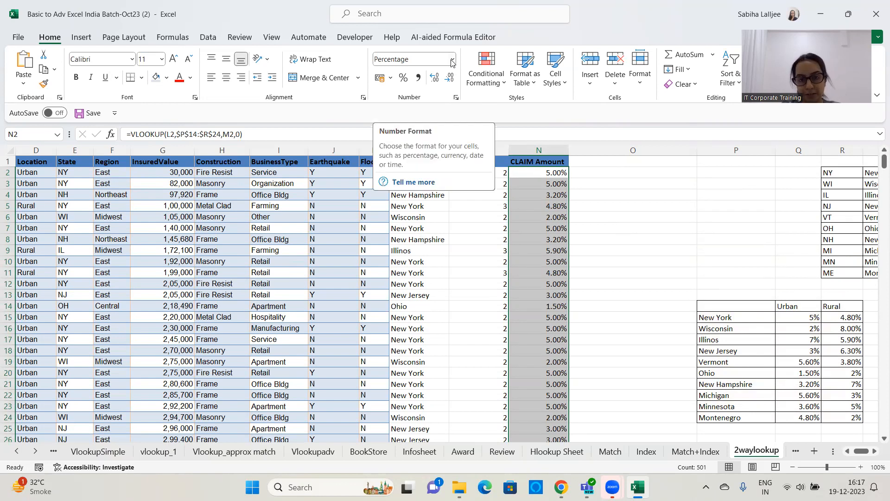
# - Try Percent Style without decimals on the CLAIM Amount column, and return it to the two-decimal Percentage format
pyautogui.click(403, 80)
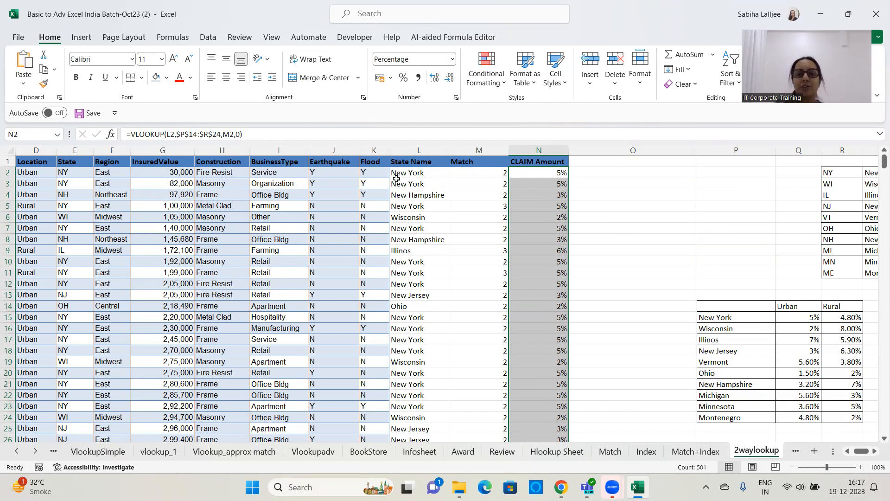
pyautogui.click(451, 59)
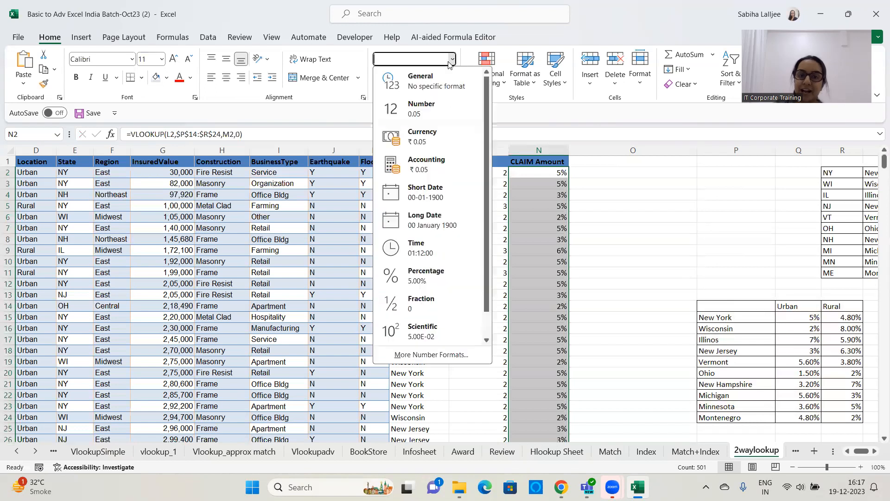
pyautogui.click(427, 278)
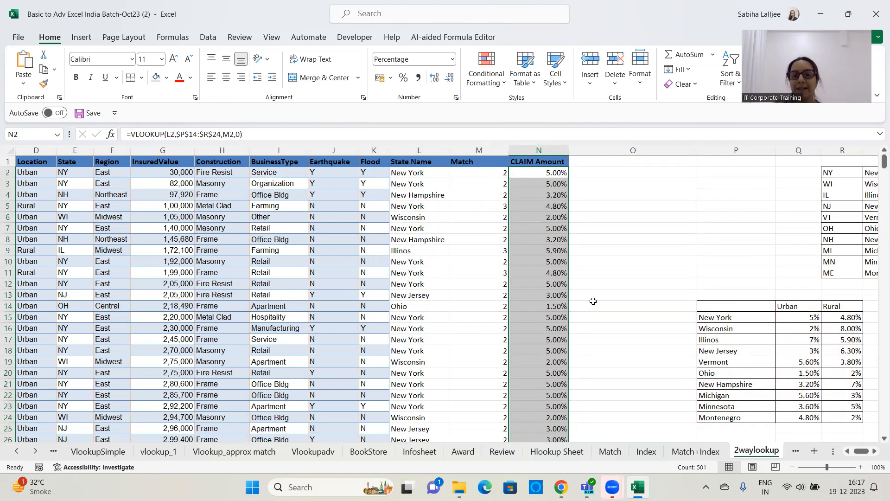
pyautogui.scroll(-5, 595, 223)
pyautogui.scroll(5, 596, 222)
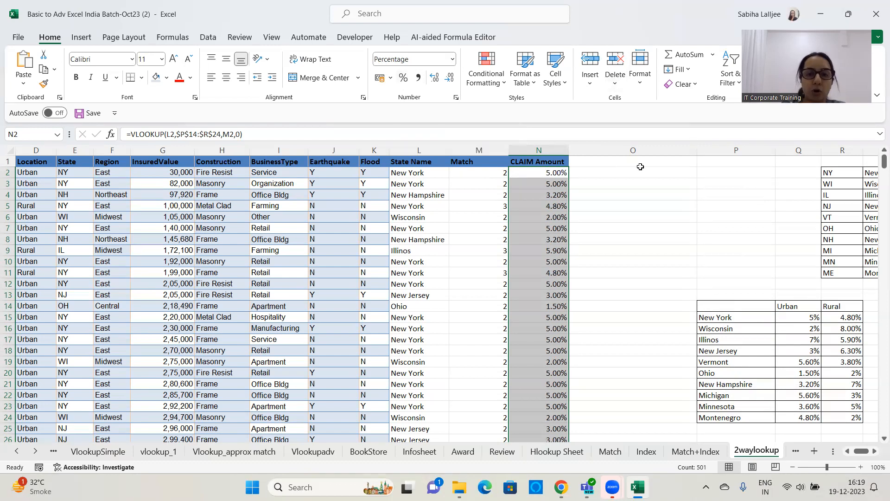
# - Examine the MATCH formula in M2 and the VLOOKUP formula in N2 without changing either
pyautogui.click(618, 197)
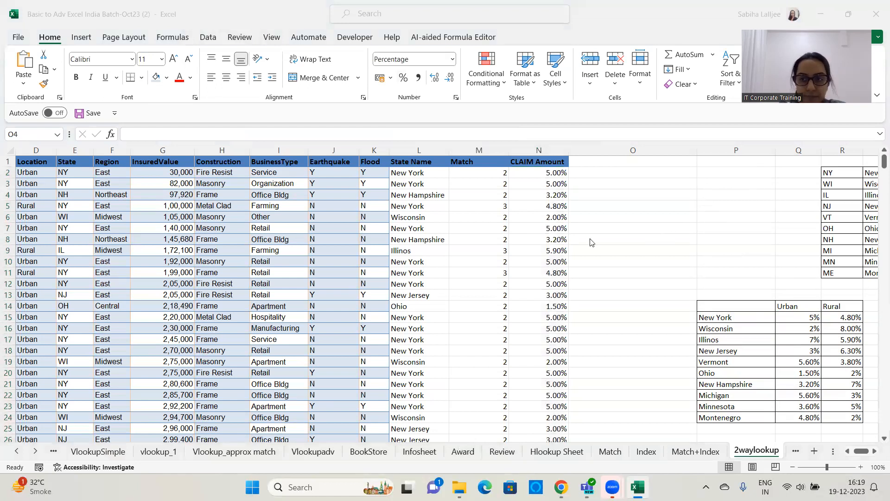
pyautogui.click(485, 176)
pyautogui.click(486, 173)
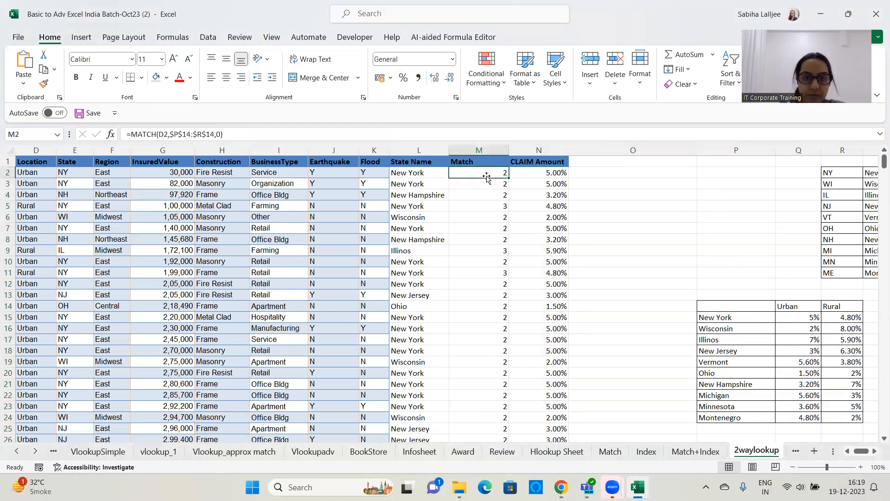
pyautogui.click(135, 131)
pyautogui.tripleClick(135, 131)
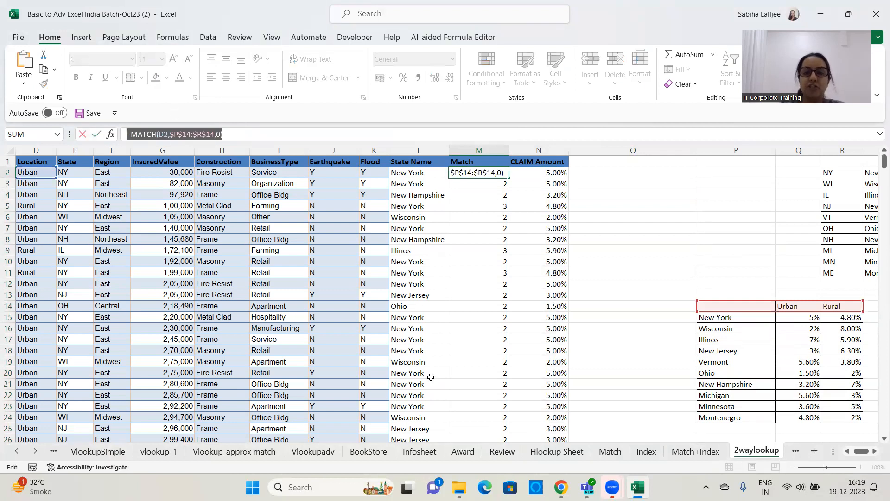
pyautogui.click(784, 274)
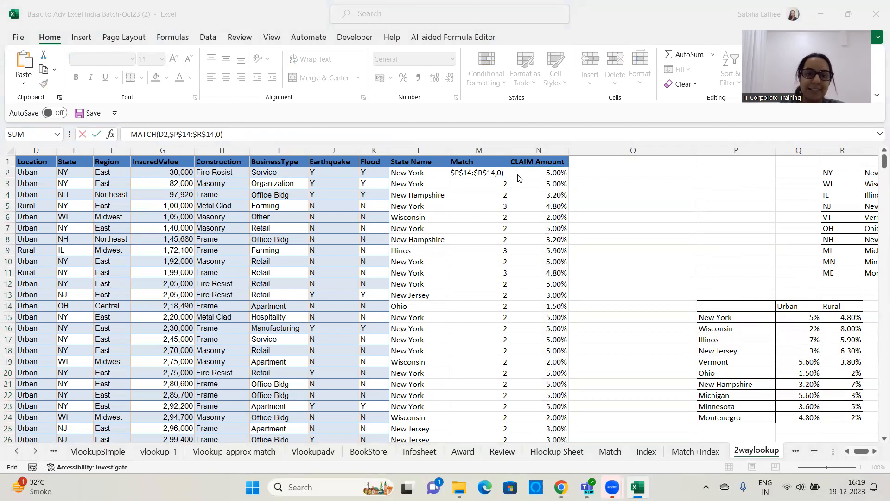
pyautogui.click(701, 204)
pyautogui.click(548, 174)
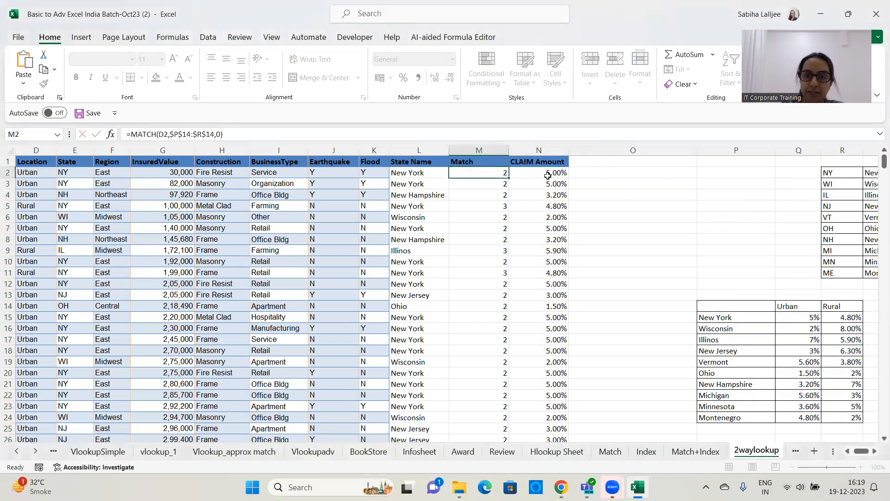
pyautogui.moveTo(267, 135); pyautogui.dragTo(126, 135)
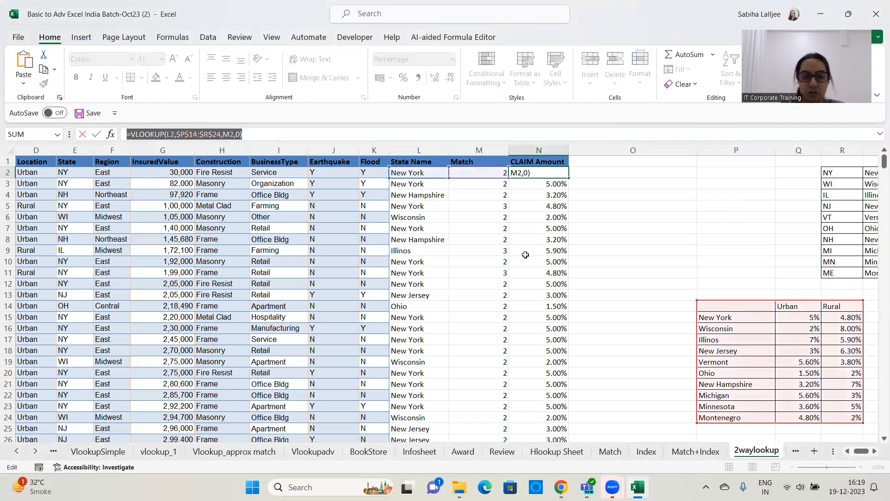
pyautogui.click(686, 236)
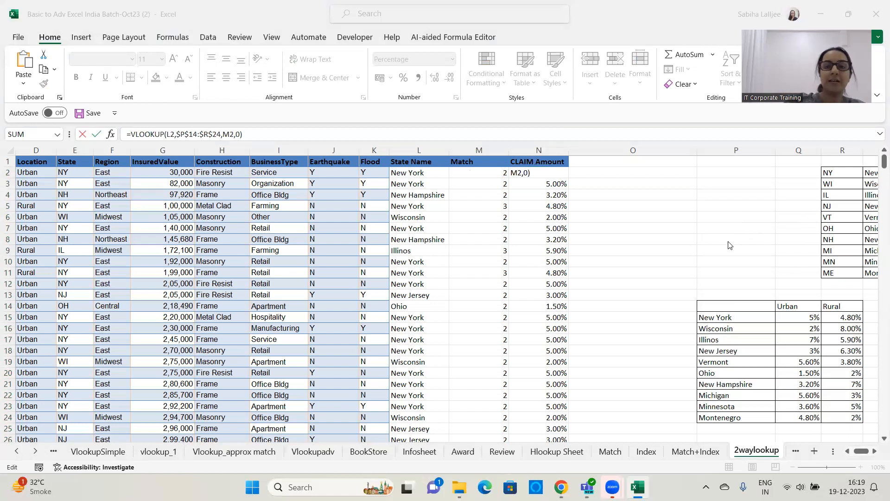
pyautogui.click(677, 202)
pyautogui.press('Escape')
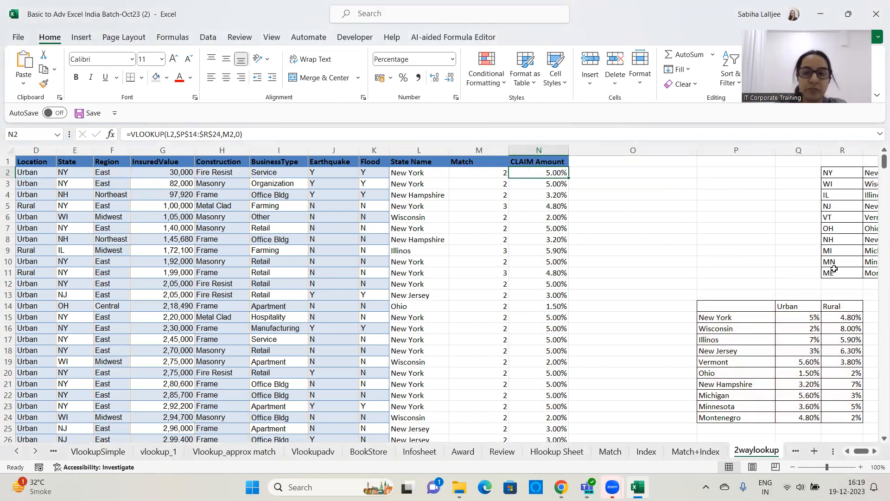
# - Examine the state name column and the Urban/Rural header row of the rate table
pyautogui.moveTo(736, 307); pyautogui.dragTo(738, 418)
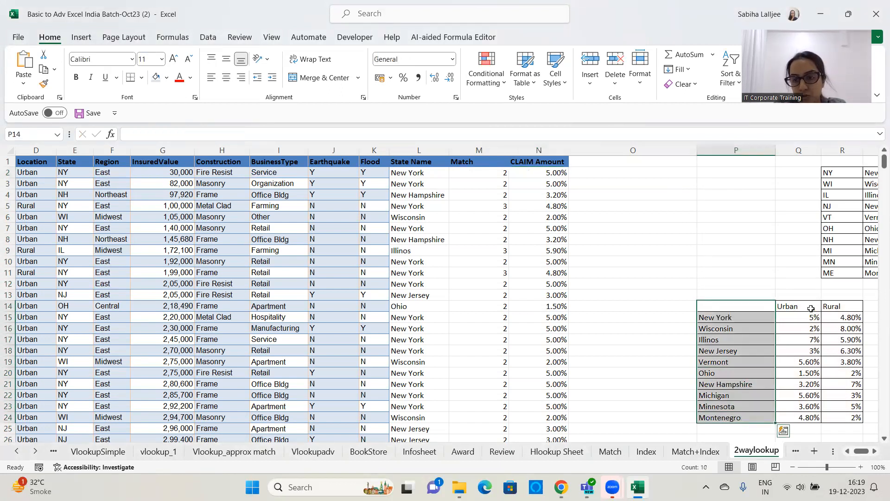
pyautogui.moveTo(740, 310); pyautogui.dragTo(848, 315)
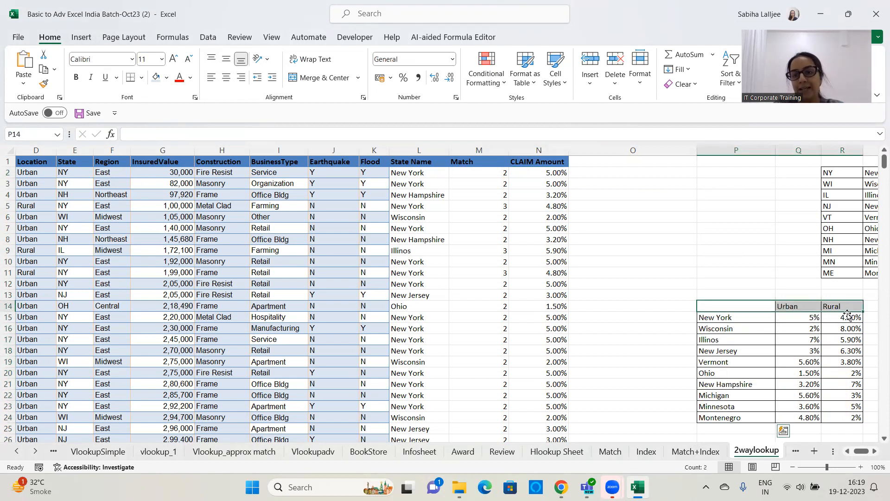
pyautogui.click(701, 262)
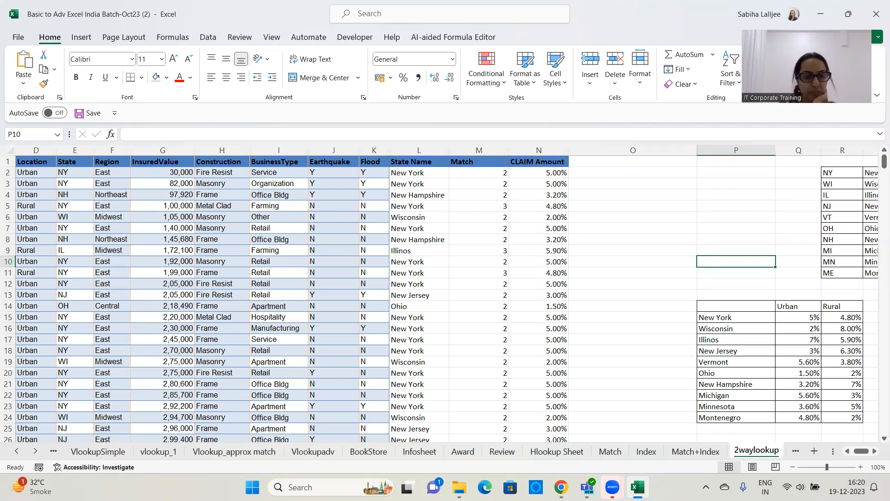
pyautogui.click(36, 451)
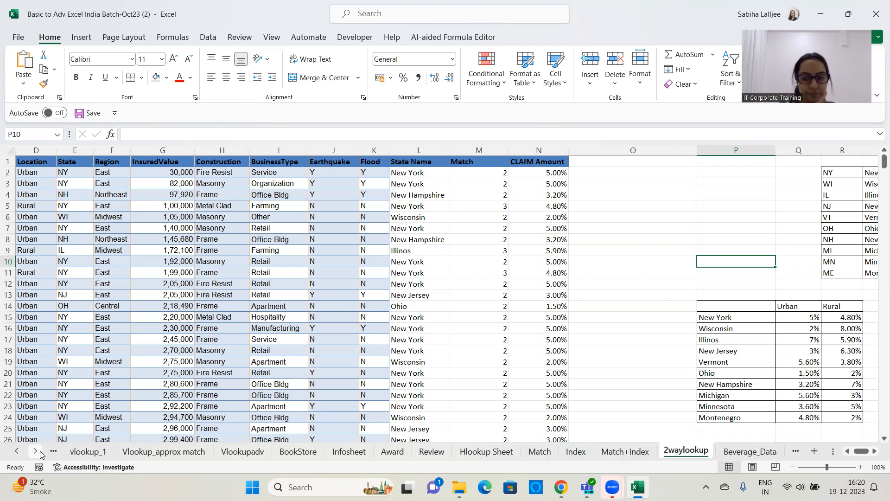
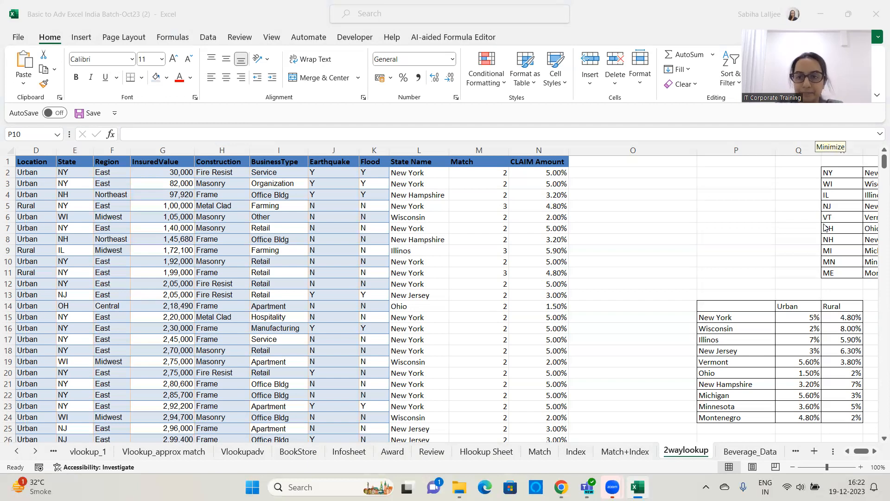
# - Clear the State Name, Match and CLAIM Amount columns from row 2 down to row 502, keeping the headers
pyautogui.click(436, 175)
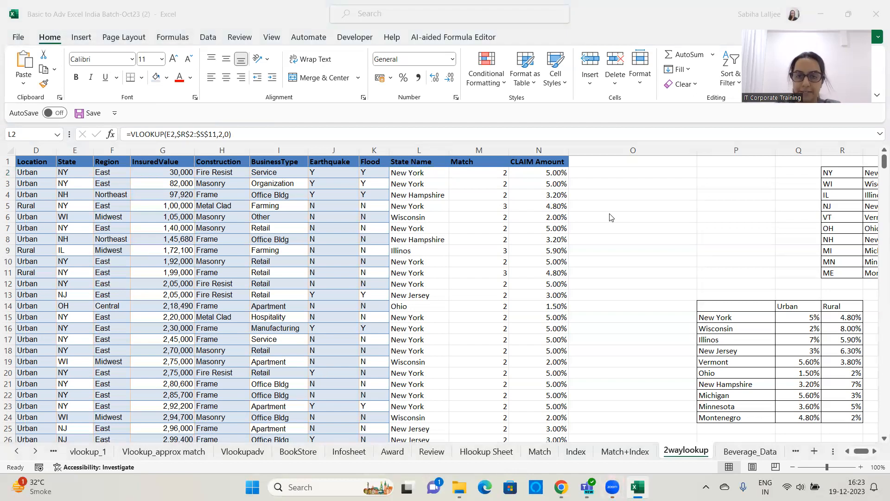
pyautogui.moveTo(436, 173); pyautogui.dragTo(556, 185)
pyautogui.hotkey('ctrl', 'shift', 'Down')
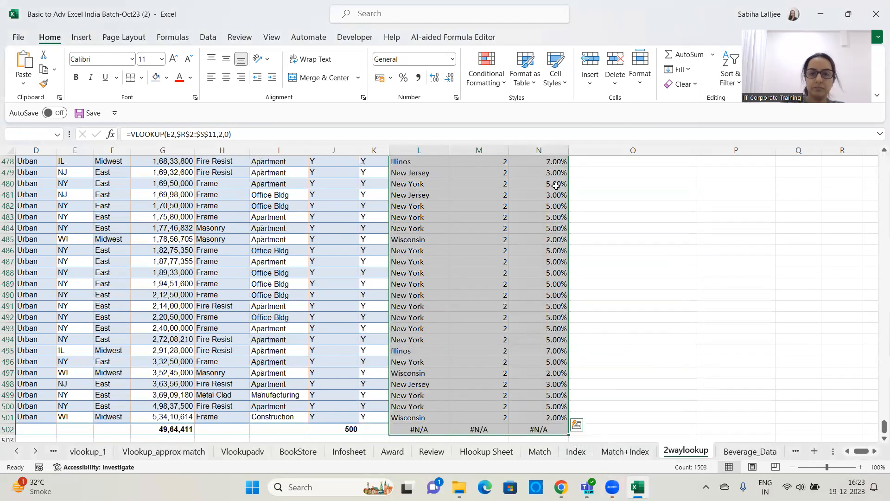
pyautogui.press('Delete')
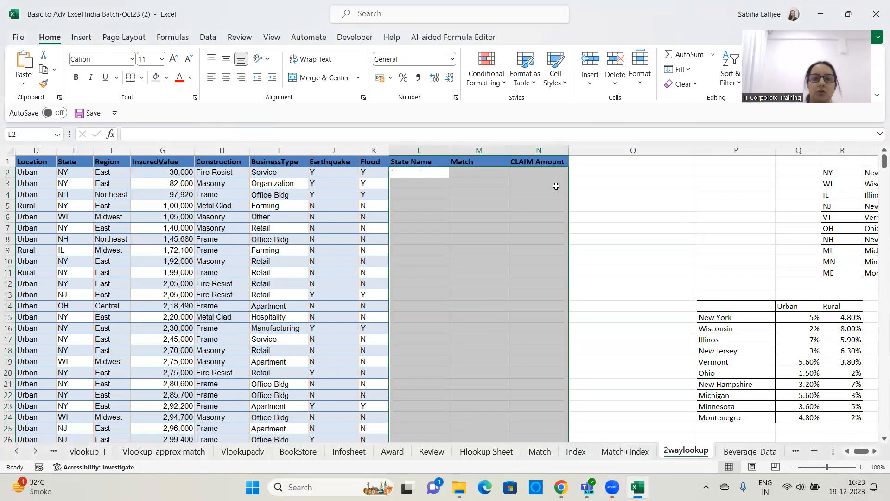
pyautogui.click(620, 206)
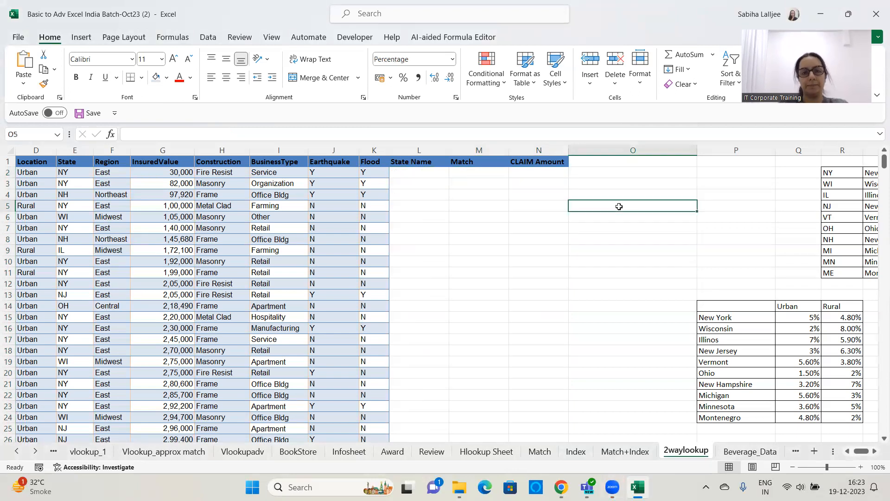
# - Shade the state abbreviation table R2:S11 with a light blue fill
pyautogui.click(72, 174)
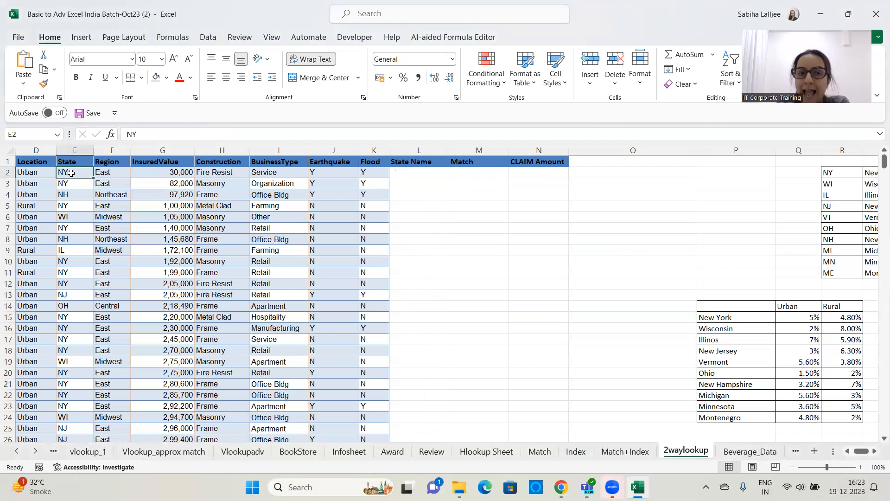
pyautogui.click(874, 451)
pyautogui.click(875, 451)
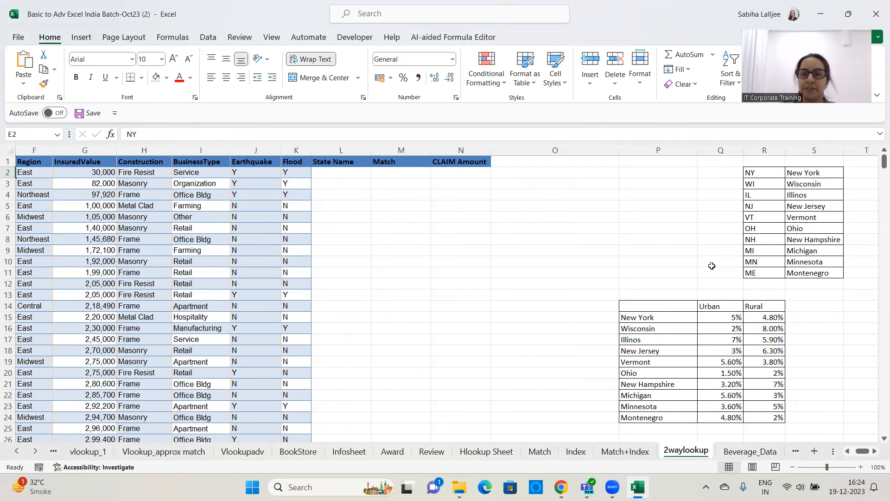
pyautogui.moveTo(772, 179); pyautogui.dragTo(818, 273)
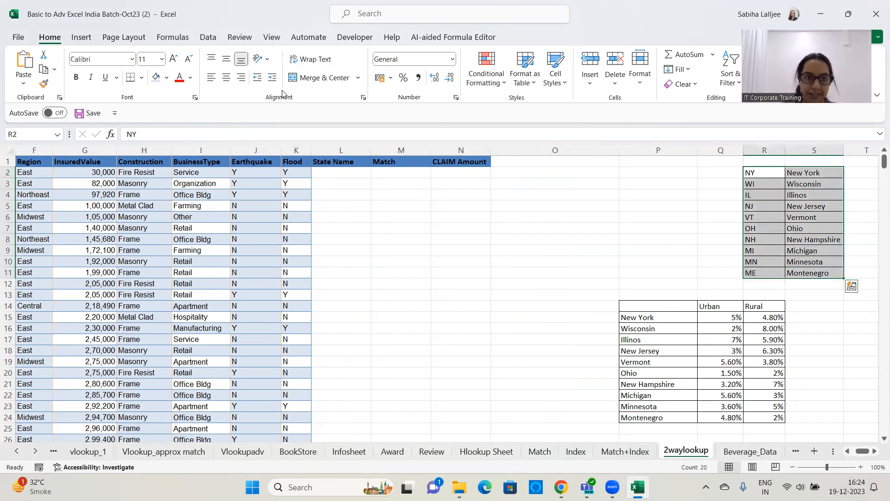
pyautogui.click(156, 77)
pyautogui.click(552, 270)
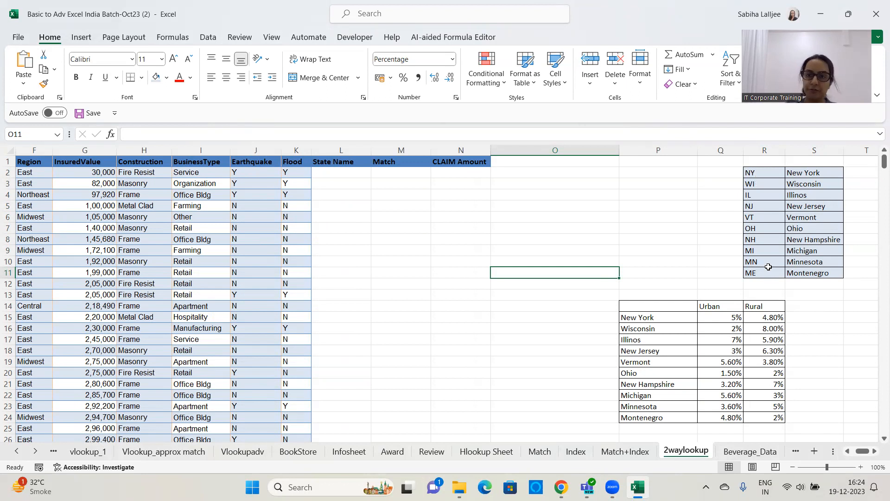
# - Start a VLOOKUP formula in L2 with the state code in E2 as the lookup value
pyautogui.click(340, 172)
pyautogui.write('=')
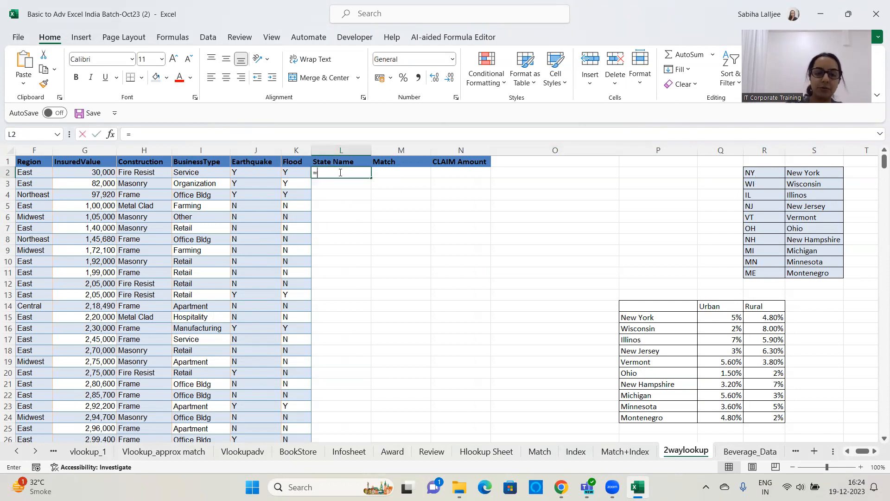
pyautogui.write('vlookup')
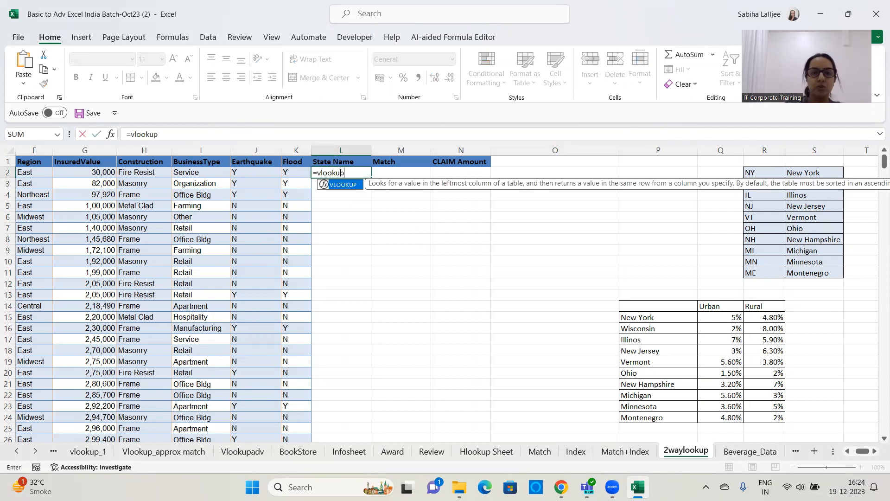
pyautogui.write('(')
pyautogui.press('Left')
pyautogui.press('Left')
pyautogui.press('Left')
pyautogui.press('Left')
pyautogui.press('Left')
pyautogui.press('Left')
pyautogui.press('Left')
pyautogui.press('Left')
pyautogui.press('Left')
pyautogui.press('Left')
pyautogui.press('Left')
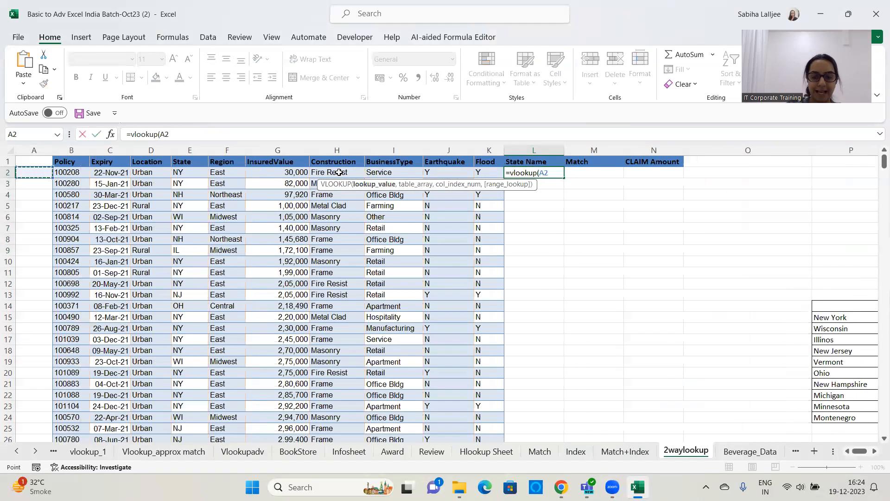
pyautogui.press('Right')
pyautogui.press('Right')
pyautogui.press('Right')
pyautogui.press('Right')
pyautogui.write(',')
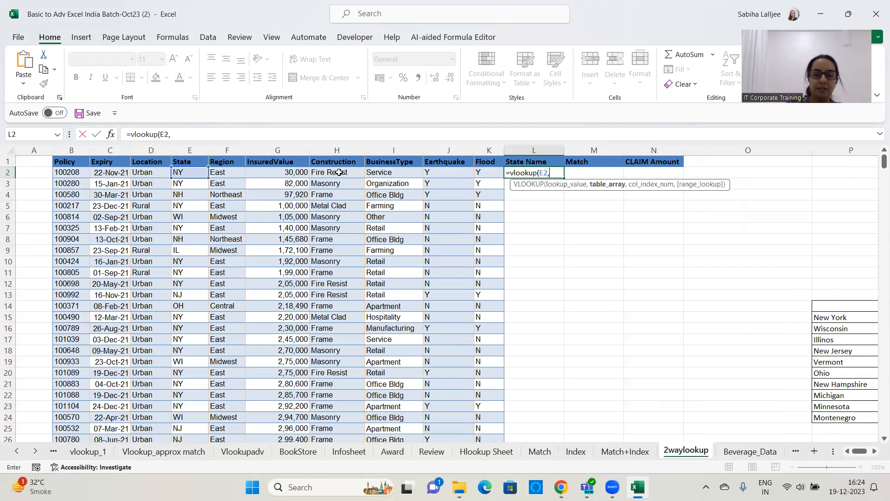
# - Use the state abbreviation table as the VLOOKUP's table array, locked as the absolute range $R$2:$S$11
pyautogui.click(874, 452)
pyautogui.click(761, 173)
pyautogui.moveTo(778, 225); pyautogui.dragTo(813, 272)
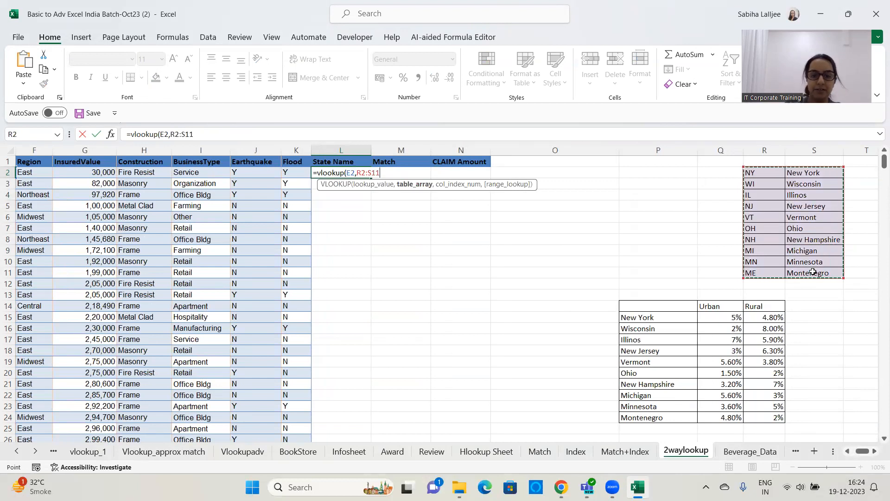
pyautogui.press('F4')
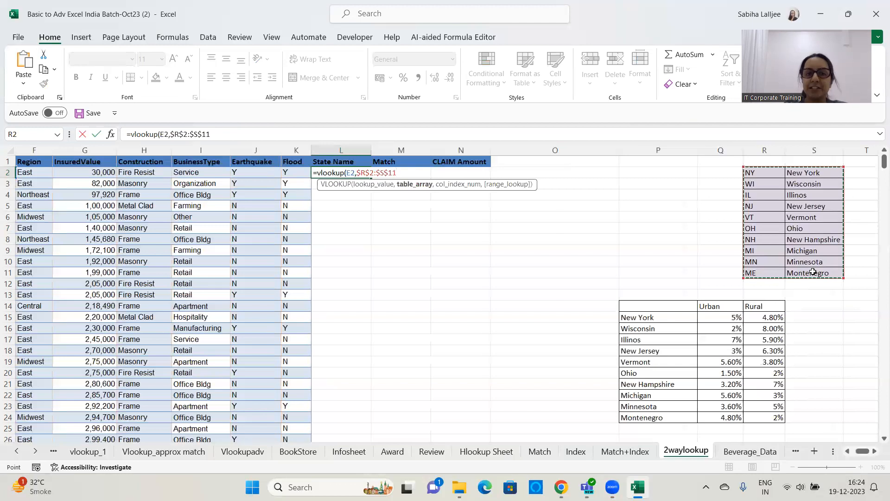
pyautogui.write(',')
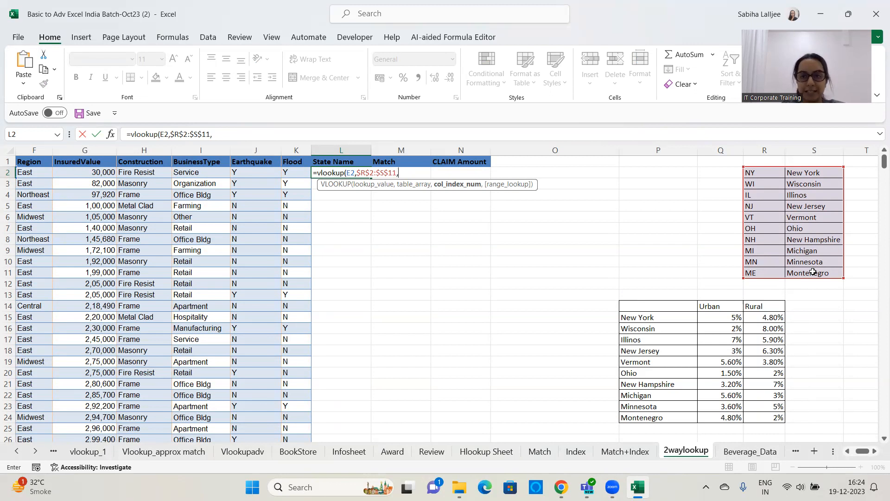
# - Complete the L2 VLOOKUP with column index 2 and 0 for an exact match
pyautogui.write('2')
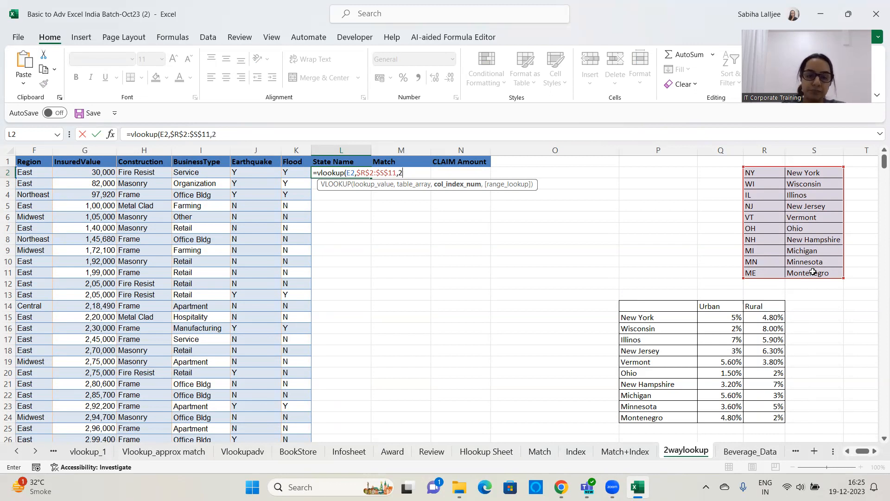
pyautogui.write('m')
pyautogui.press('BackSpace')
pyautogui.write(',')
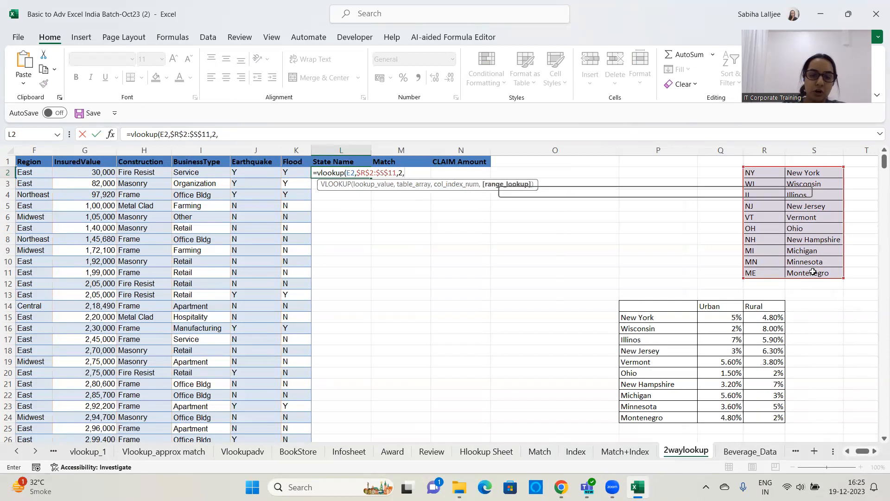
pyautogui.write('0)')
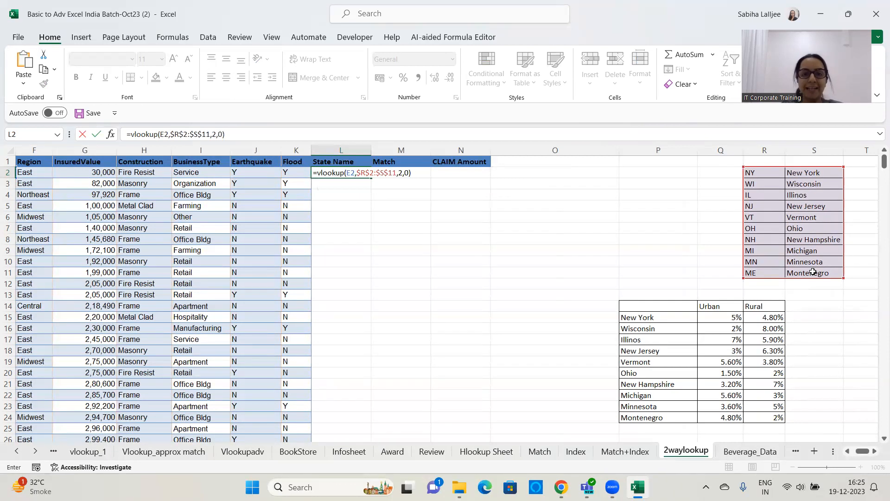
pyautogui.press('Return')
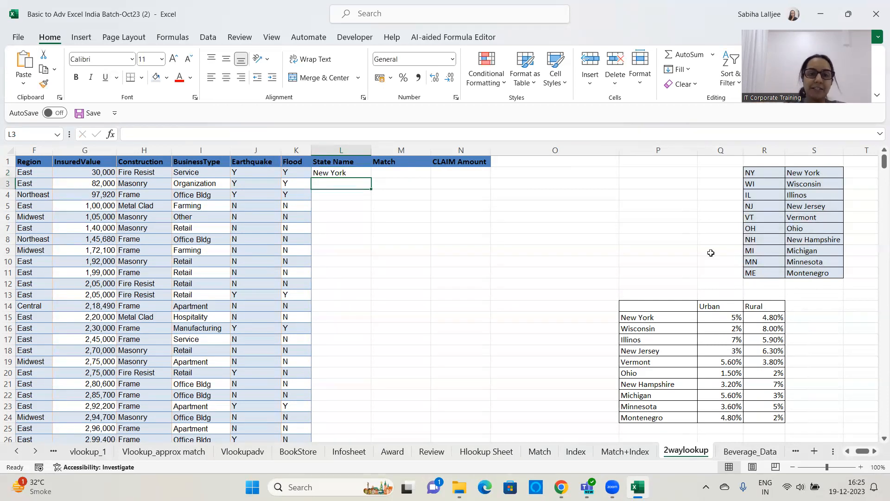
# - Fill the L2 formula down the whole State Name column
pyautogui.click(349, 173)
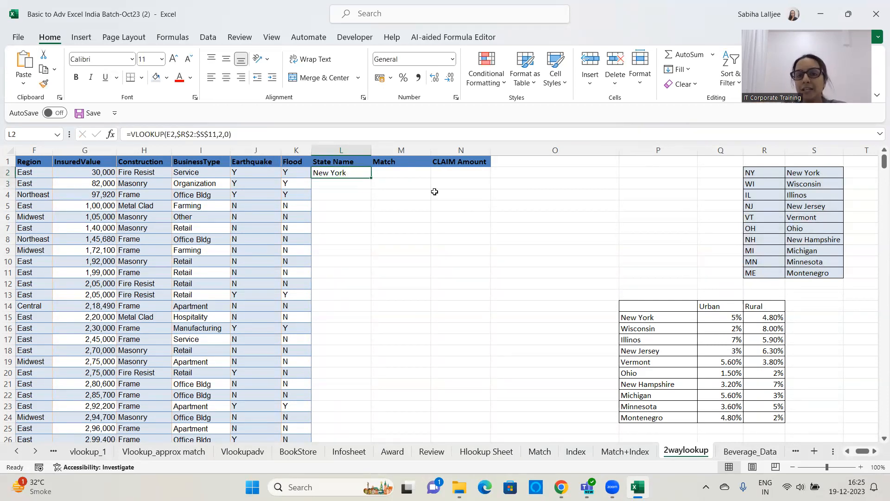
pyautogui.doubleClick(372, 178)
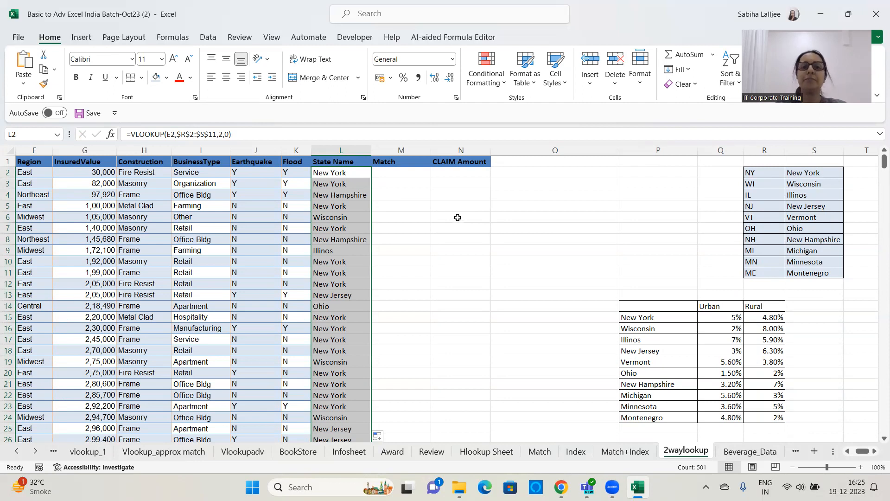
pyautogui.click(457, 217)
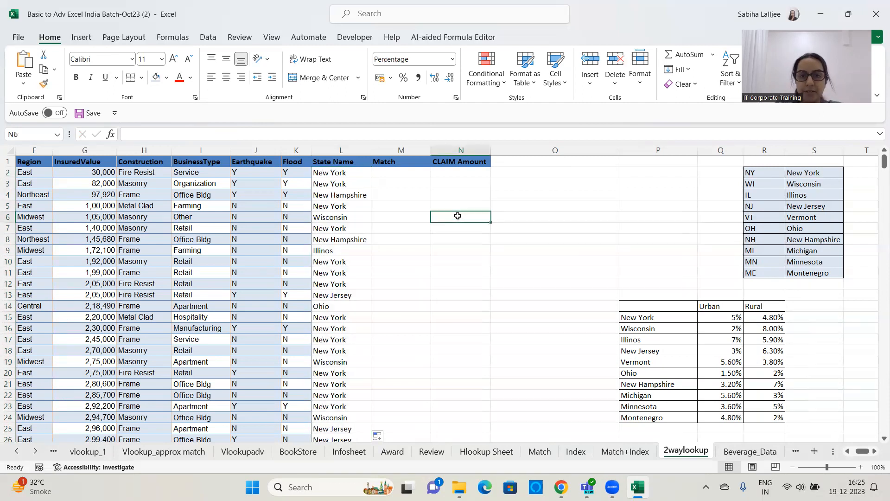
# - Label the empty corner cell P14 of the Urban/Rural rate table "Names"
pyautogui.click(401, 180)
pyautogui.click(402, 170)
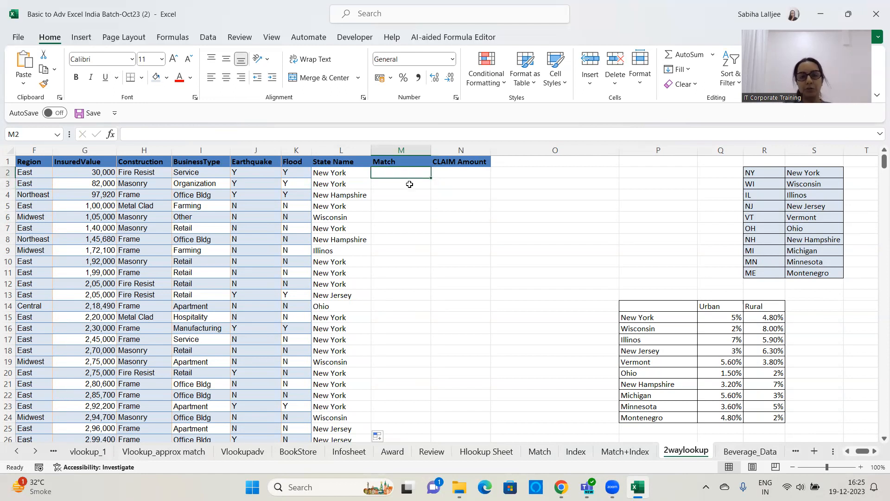
pyautogui.moveTo(668, 307); pyautogui.dragTo(658, 418)
pyautogui.click(645, 307)
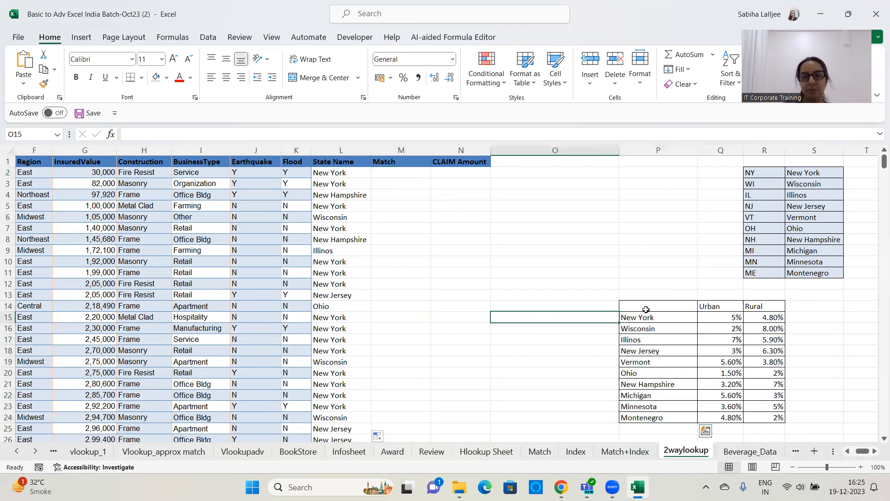
pyautogui.write('Name')
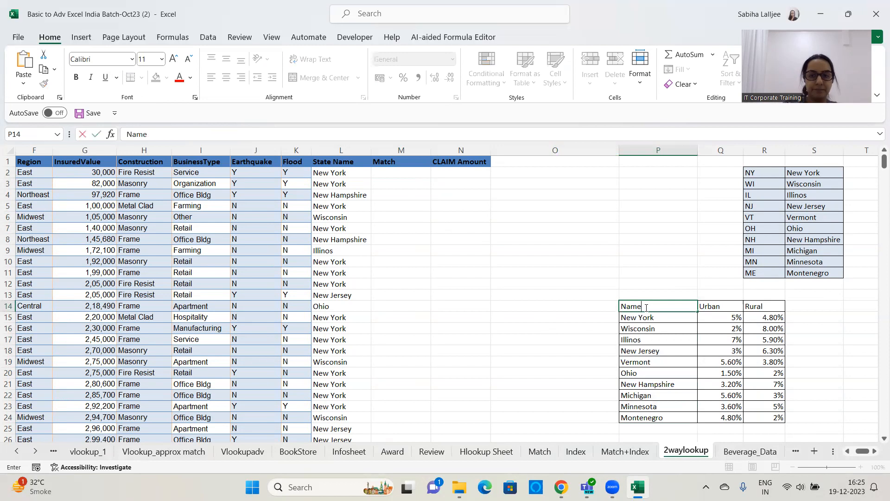
pyautogui.press('Return')
# - Examine the rate table's Names, Urban and Rural headers, New York's two rates and the State Name formula in L2
pyautogui.click(645, 307)
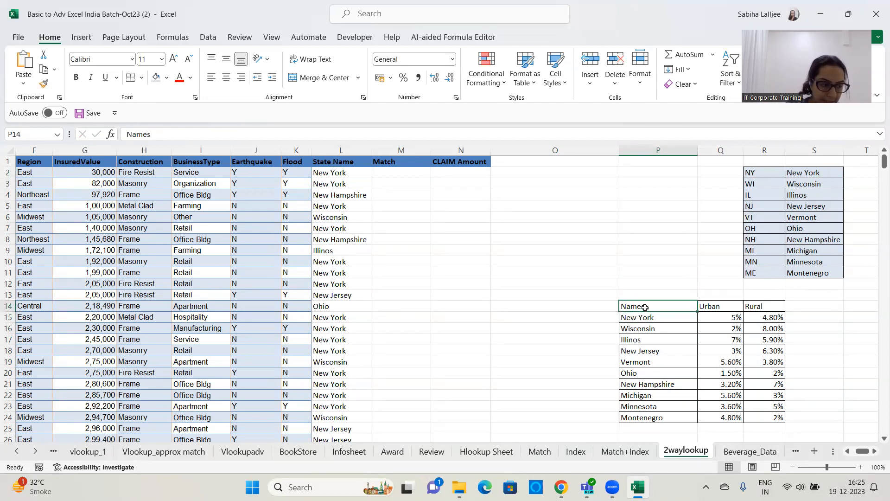
pyautogui.click(717, 306)
pyautogui.click(769, 305)
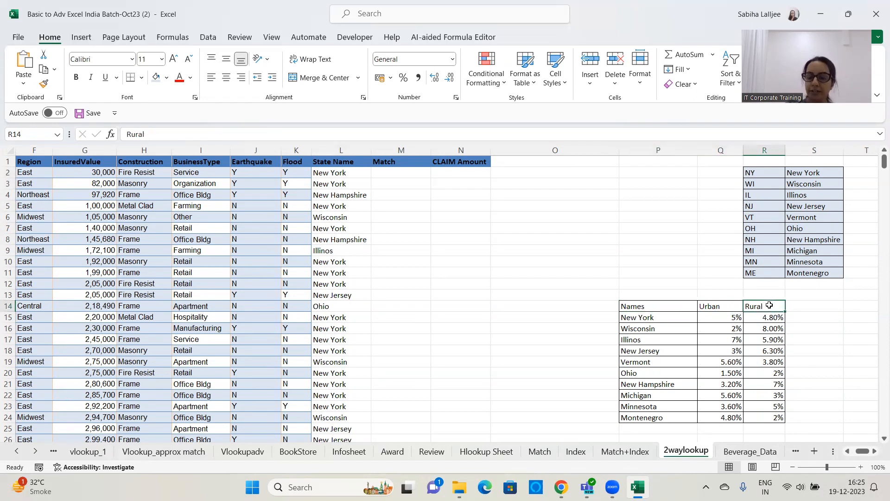
pyautogui.click(721, 308)
pyautogui.click(765, 309)
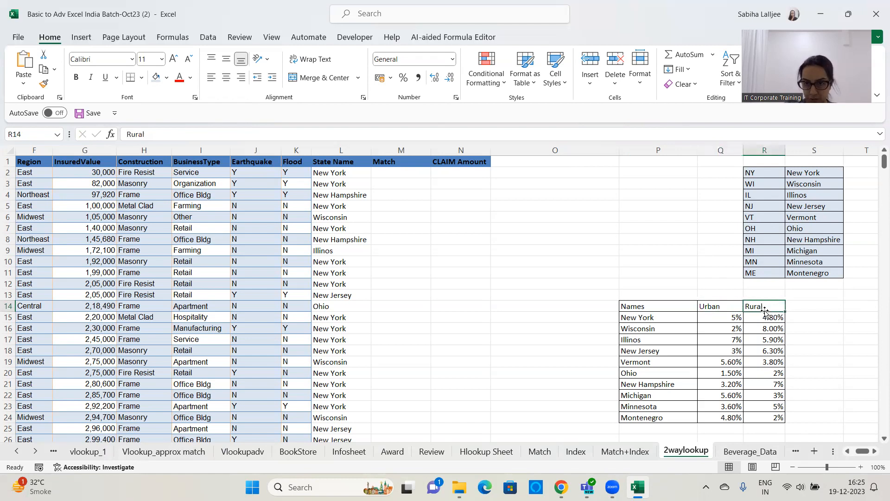
pyautogui.click(711, 318)
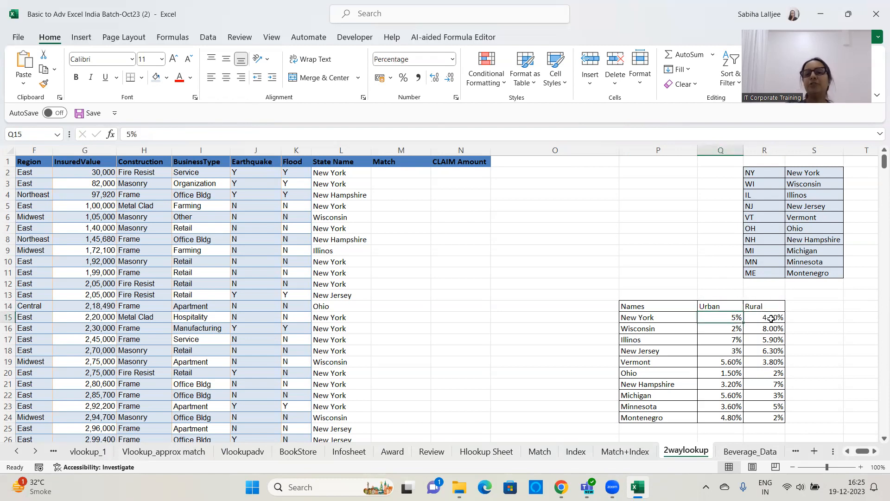
pyautogui.click(770, 318)
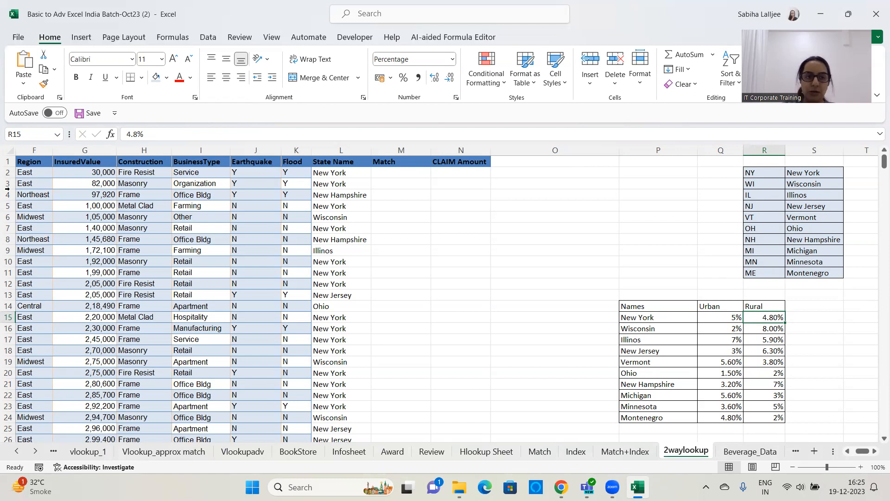
pyautogui.click(360, 174)
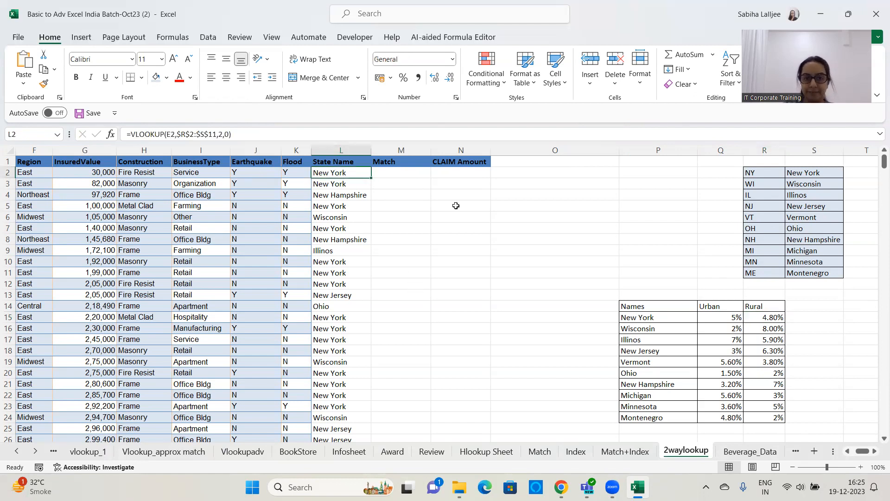
pyautogui.click(465, 178)
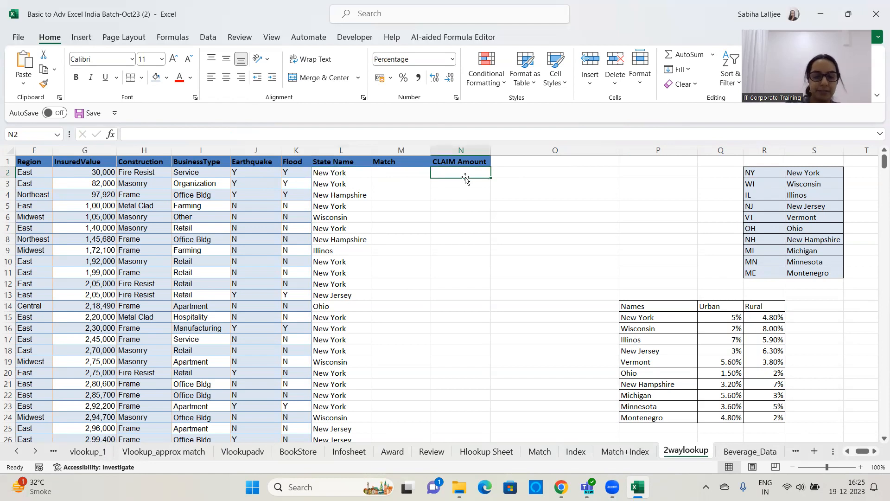
pyautogui.write('=vlookup(')
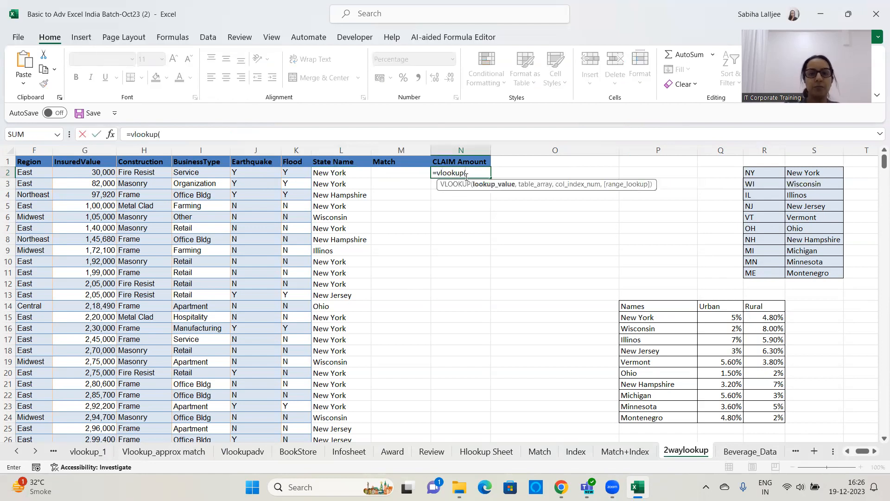
pyautogui.click(344, 173)
pyautogui.write(',')
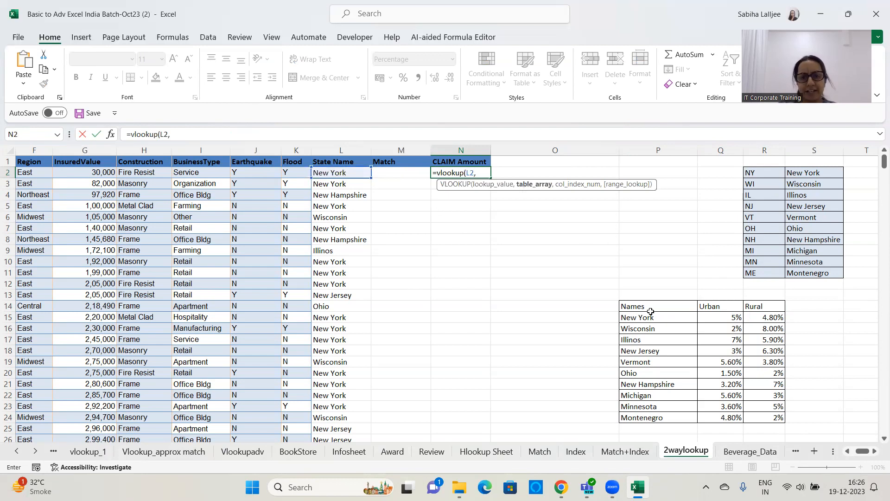
pyautogui.moveTo(652, 307); pyautogui.dragTo(686, 368)
pyautogui.hotkey('ctrl', 'shift', 'Down')
pyautogui.hotkey('ctrl', 'shift', 'Right')
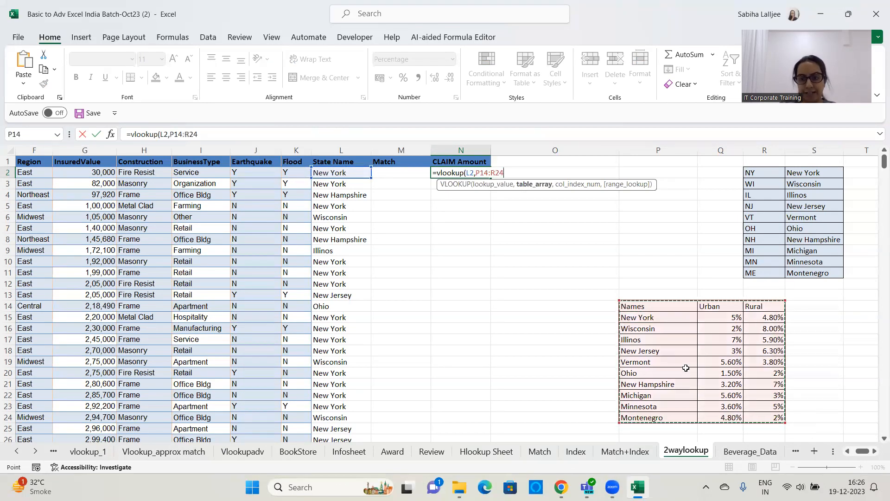
pyautogui.write(',')
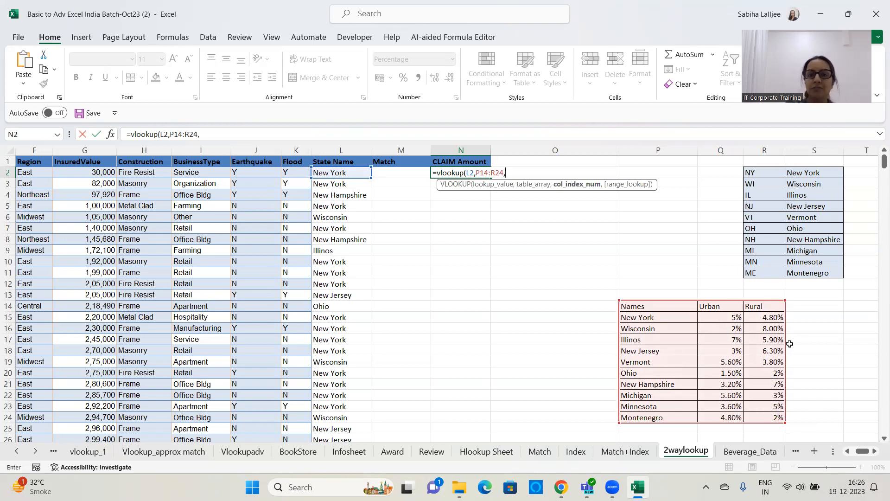
pyautogui.click(847, 452)
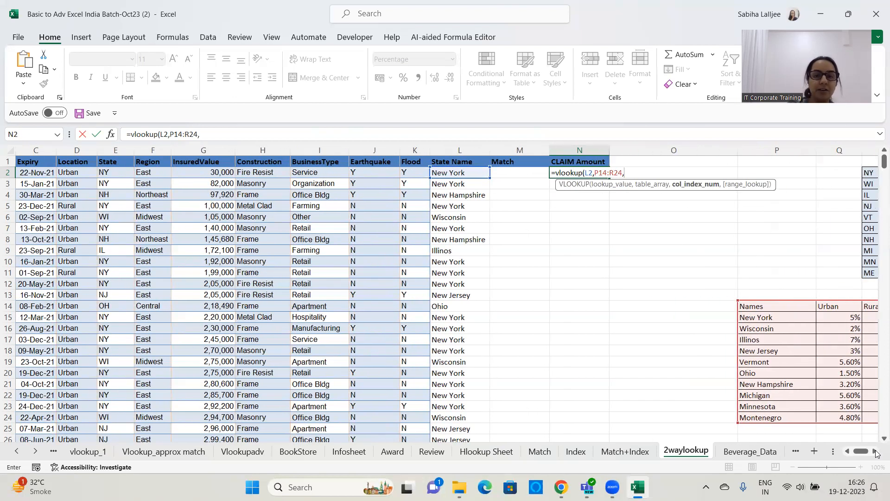
pyautogui.click(875, 451)
pyautogui.click(876, 451)
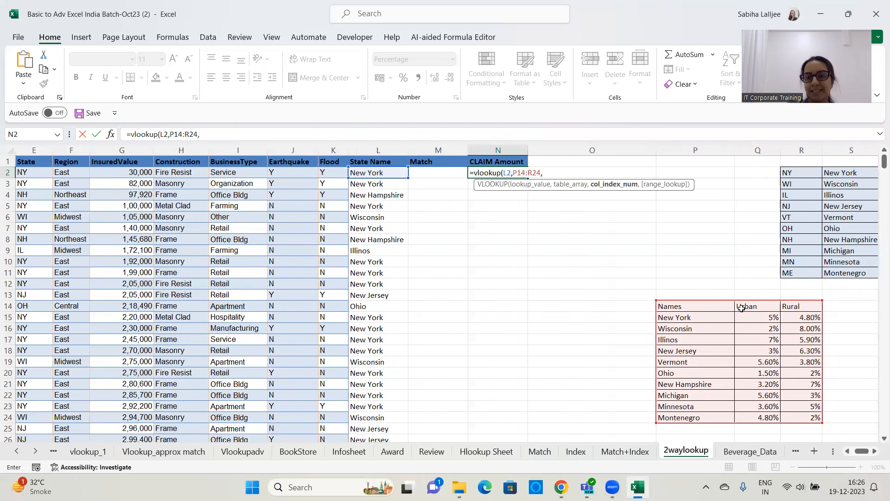
pyautogui.write('2')
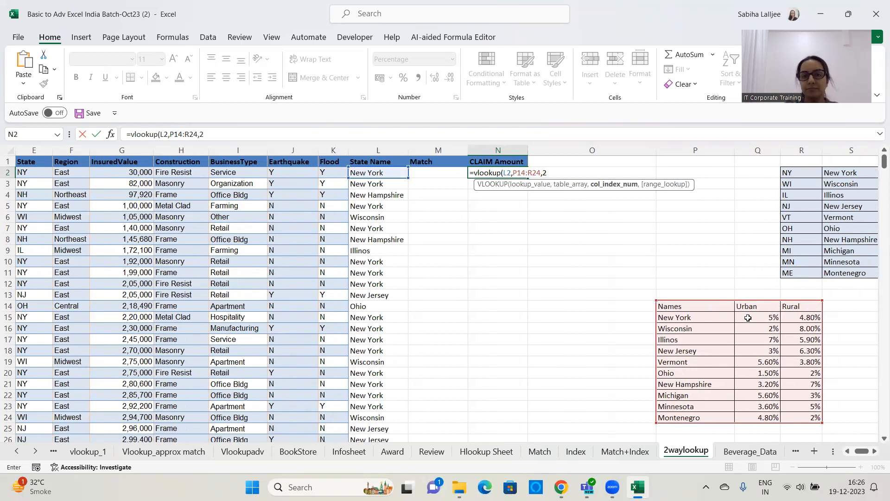
pyautogui.write(',')
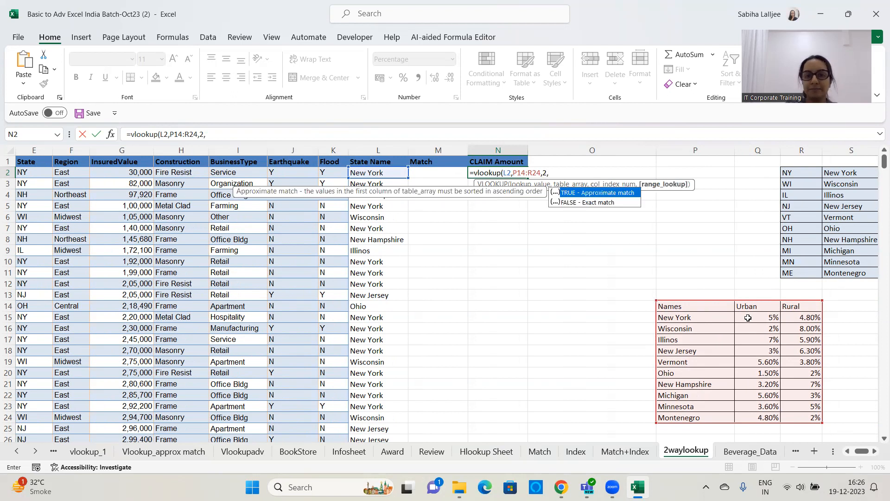
pyautogui.write('0')
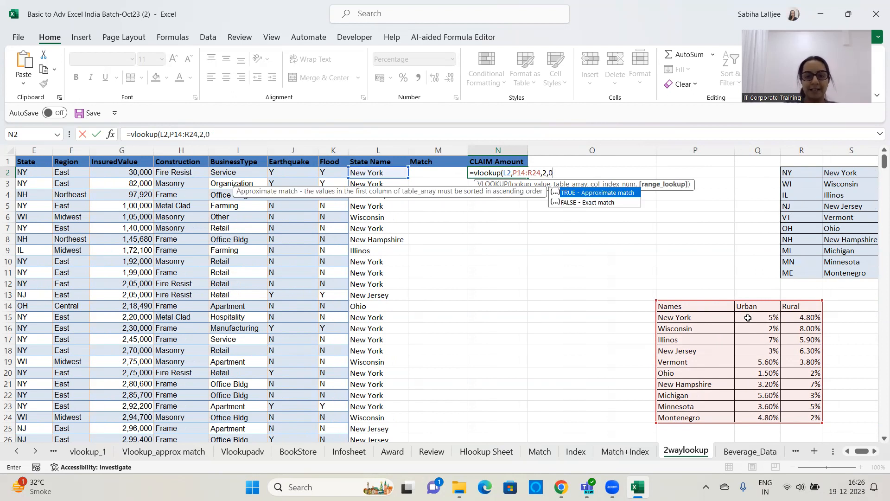
pyautogui.write(')')
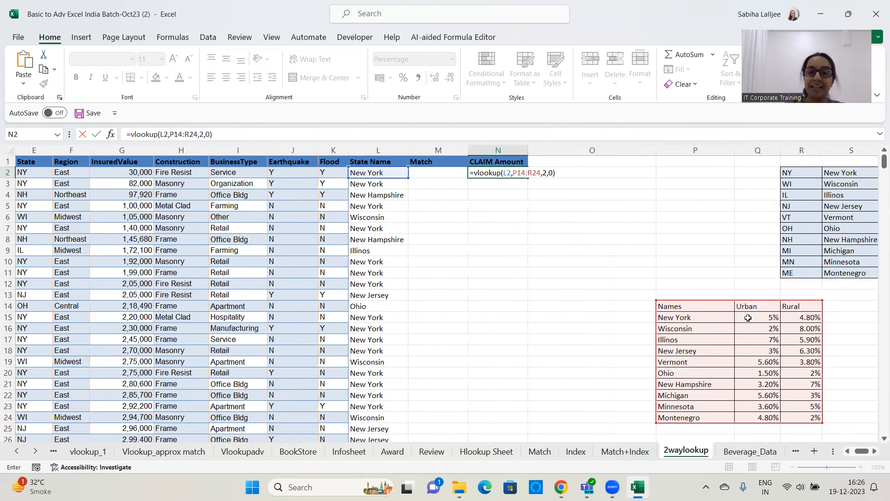
pyautogui.press('Escape')
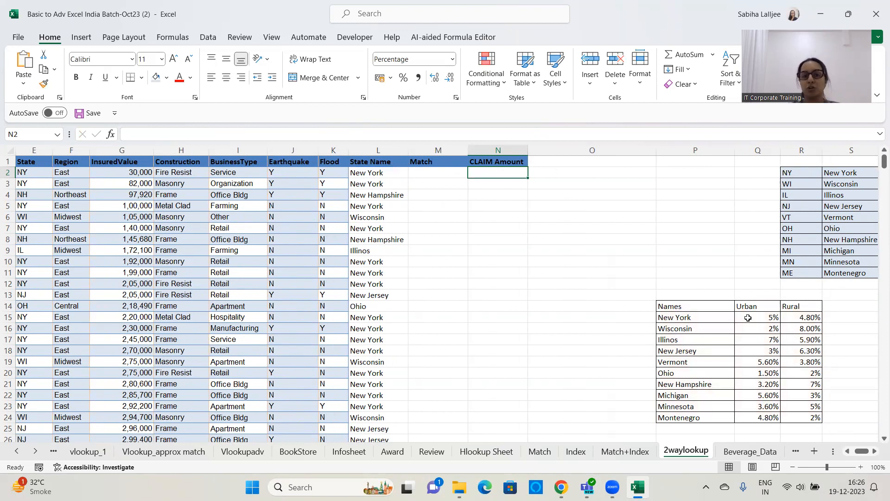
# - In M2, start a MATCH of the location in D2 against the rate table's header row, locked as $P$14:$R$14
pyautogui.click(422, 171)
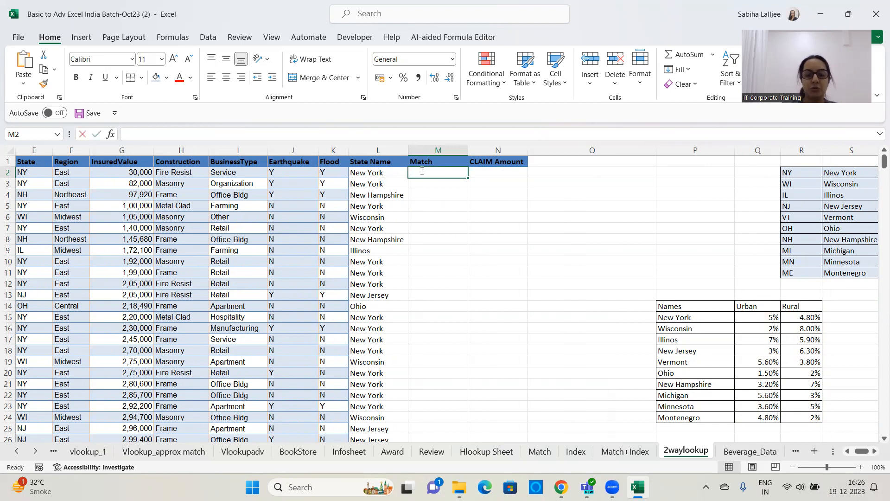
pyautogui.write('=match(')
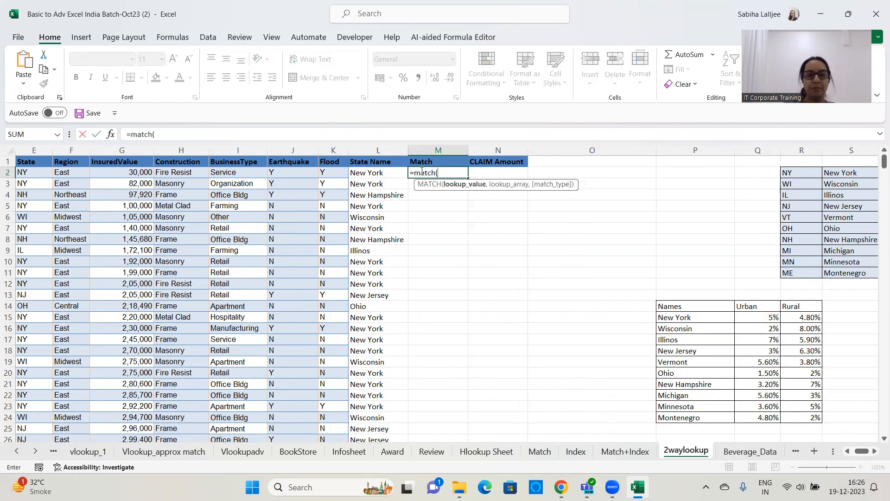
pyautogui.click(39, 178)
pyautogui.press('Left')
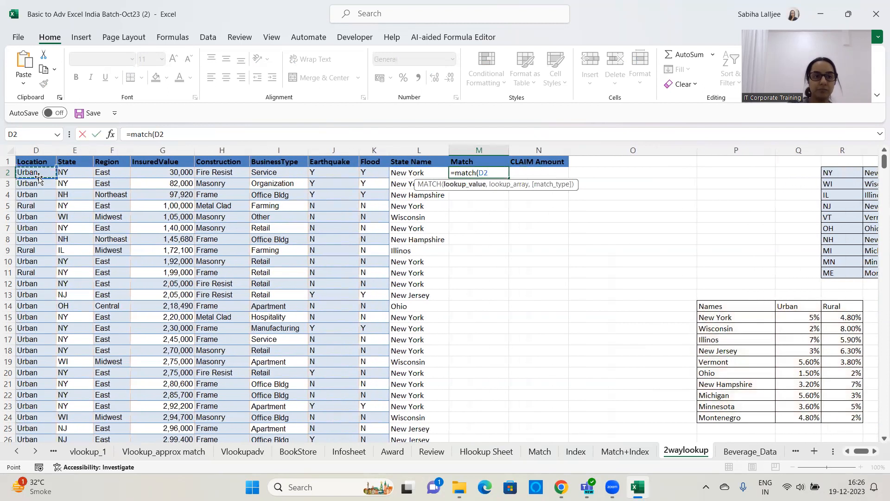
pyautogui.write(',')
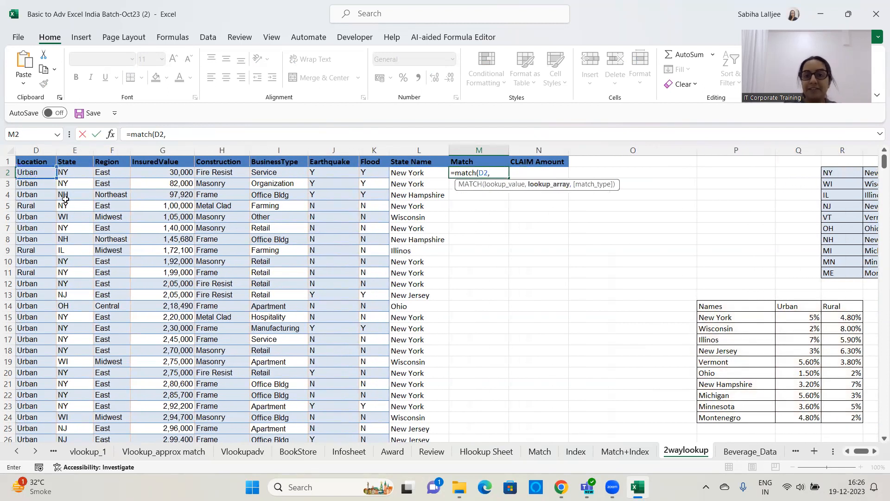
pyautogui.moveTo(705, 306); pyautogui.dragTo(829, 304)
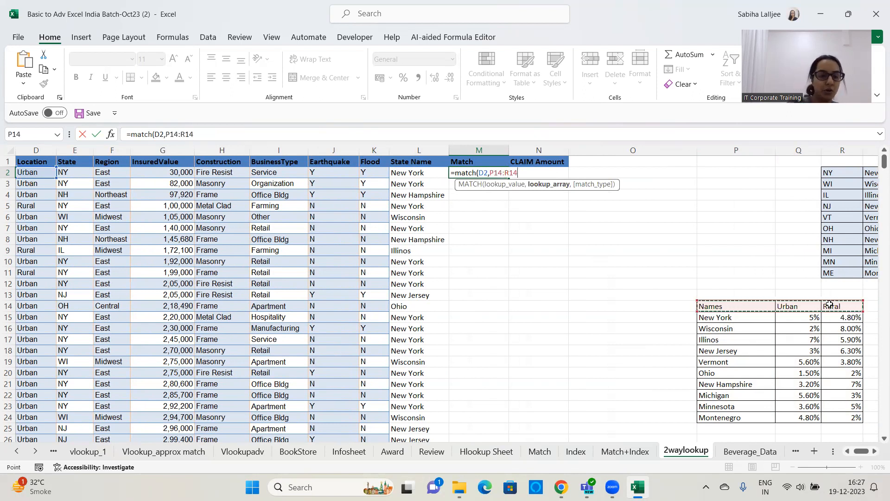
pyautogui.press('F4')
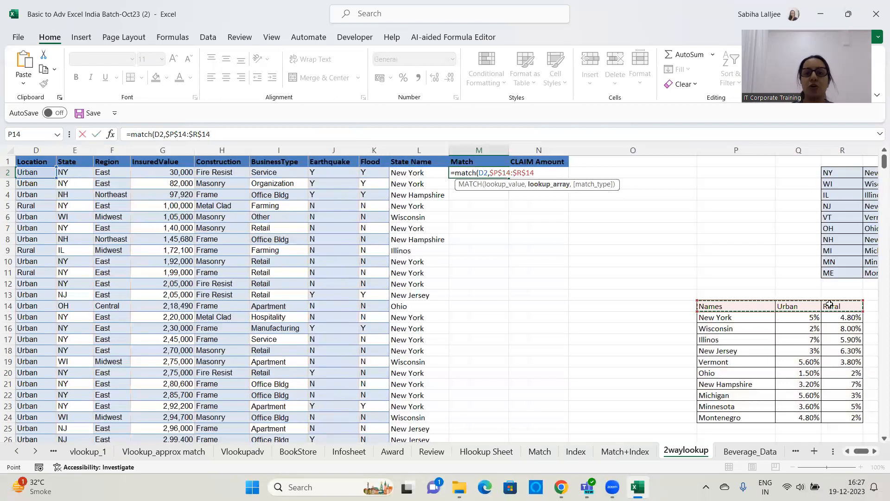
# - Complete the M2 MATCH with match type 0 for an exact match and fill it down the whole Match column
pyautogui.write(',')
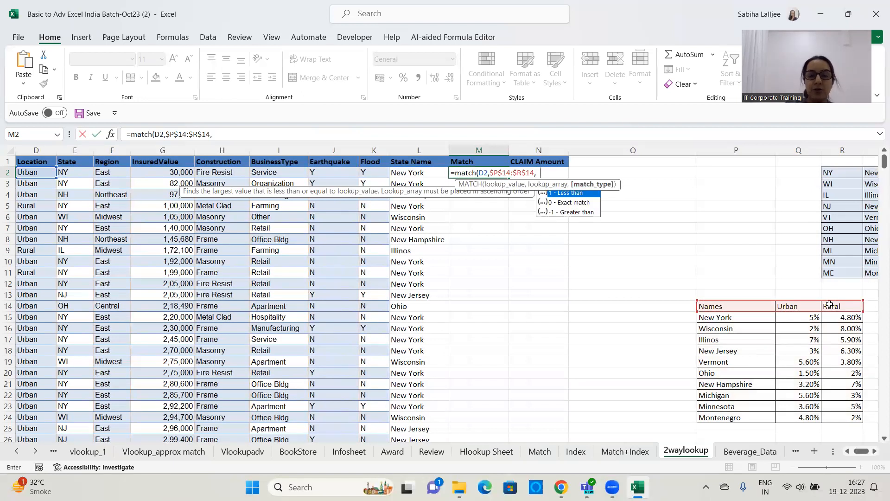
pyautogui.write('0)')
pyautogui.press('Return')
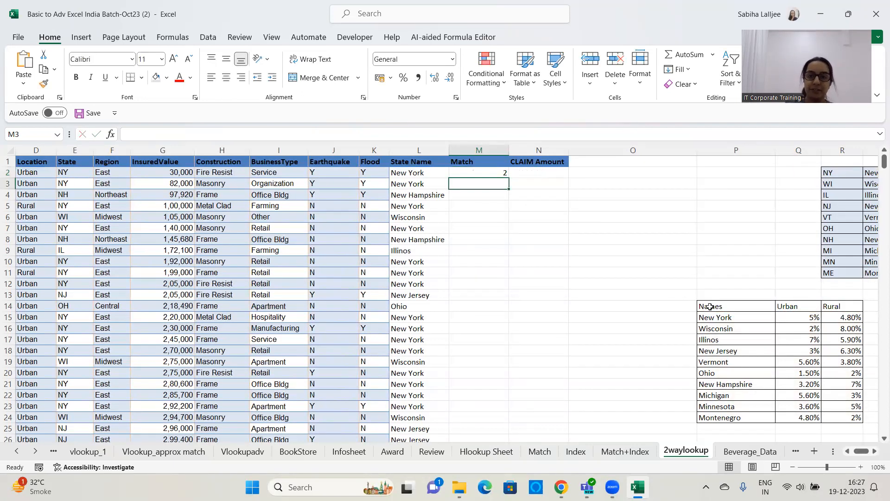
pyautogui.click(472, 174)
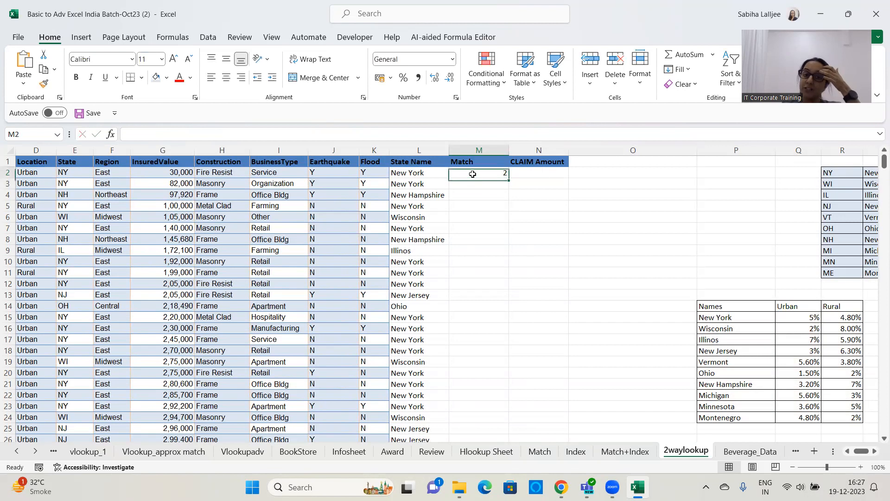
pyautogui.doubleClick(508, 178)
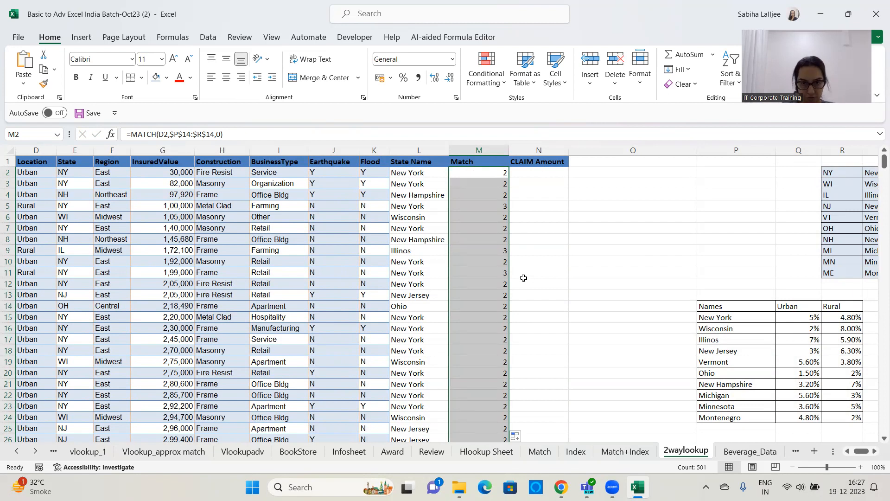
# - In N2, start a VLOOKUP of the state name in L2 against the Urban/Rural rate table, locked as $P$14:$R$24
pyautogui.click(545, 174)
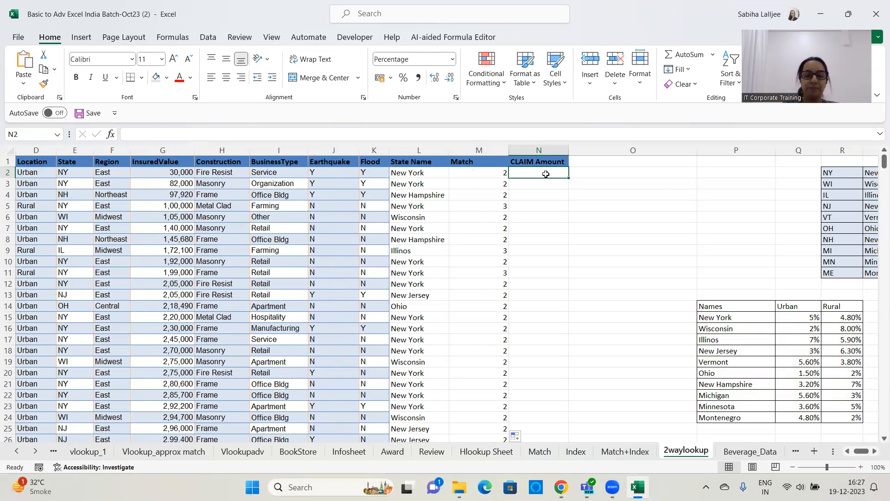
pyautogui.write('=v')
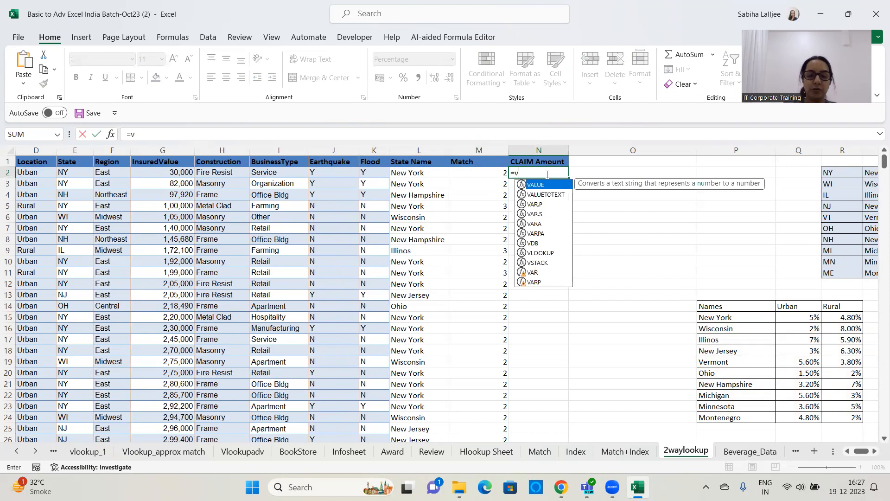
pyautogui.write('lookup(')
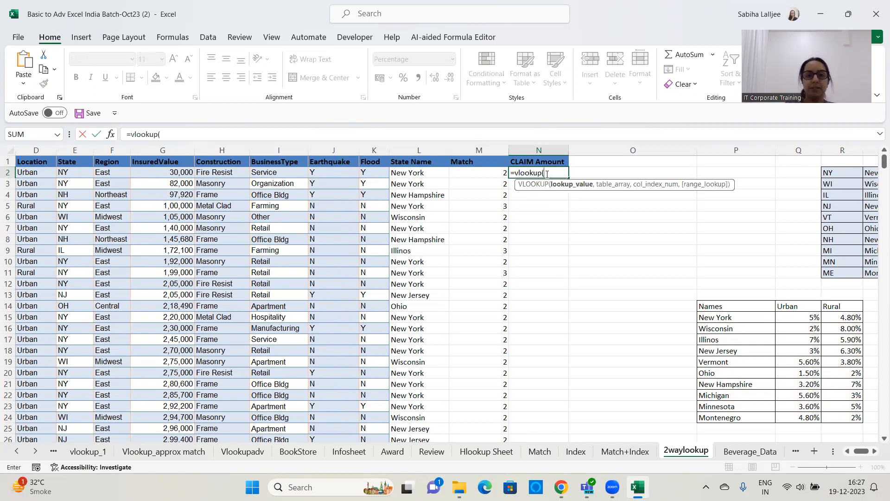
pyautogui.click(433, 172)
pyautogui.write(',')
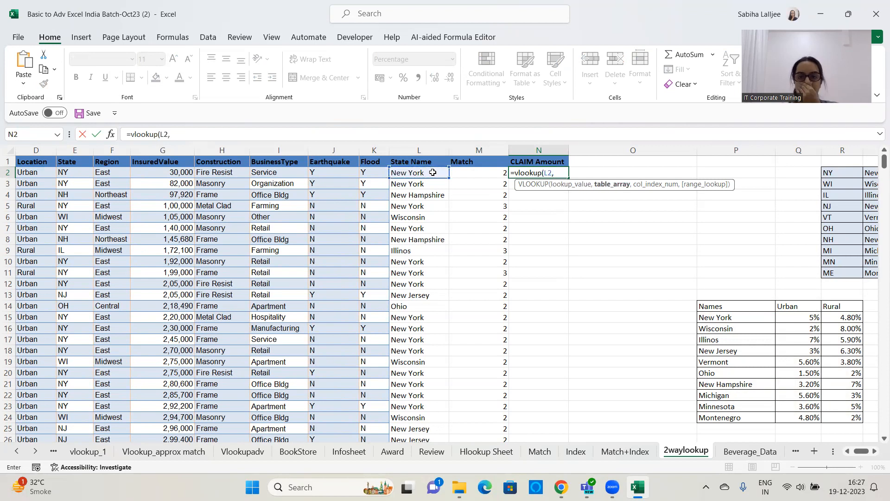
pyautogui.moveTo(741, 310); pyautogui.dragTo(844, 419)
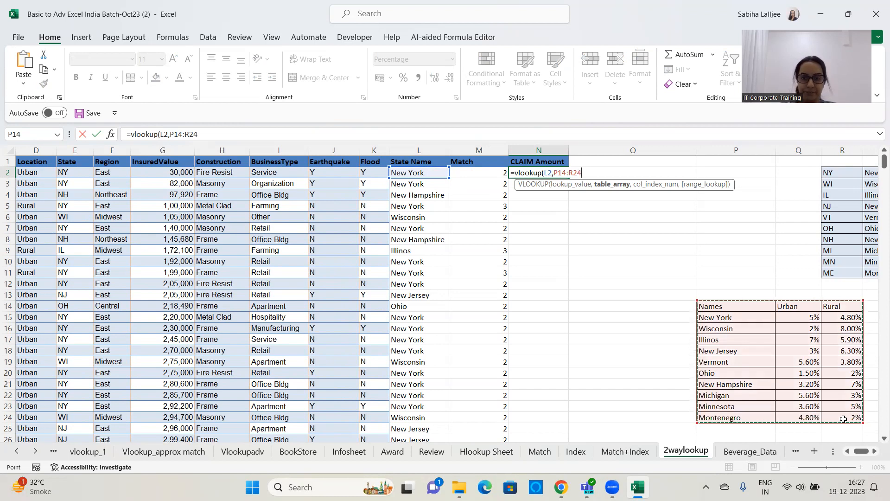
pyautogui.press('F4')
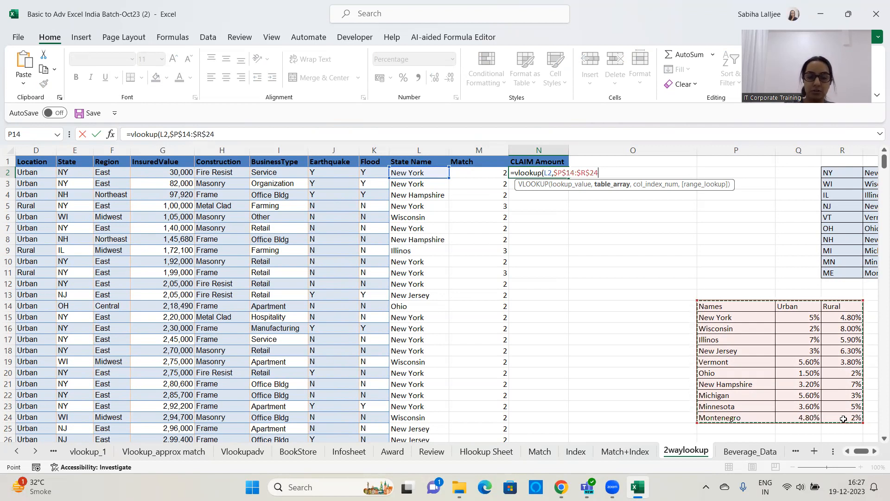
pyautogui.write(',')
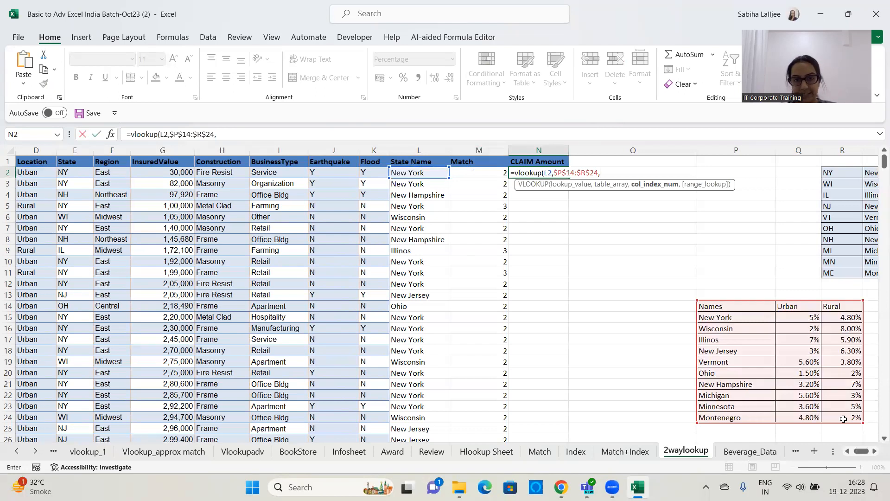
# - Complete the N2 VLOOKUP with M2 as the column index and 0 for an exact match, and fill it down the CLAIM Amount column
pyautogui.click(484, 173)
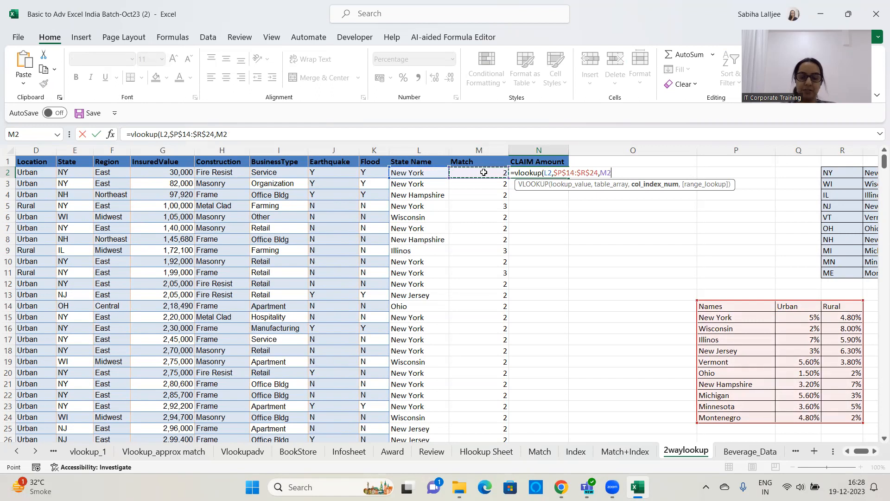
pyautogui.write(',0')
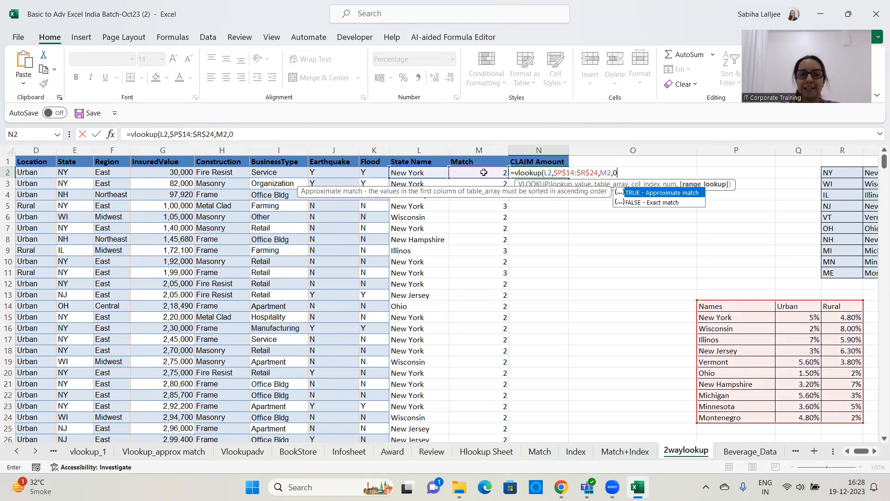
pyautogui.write(')')
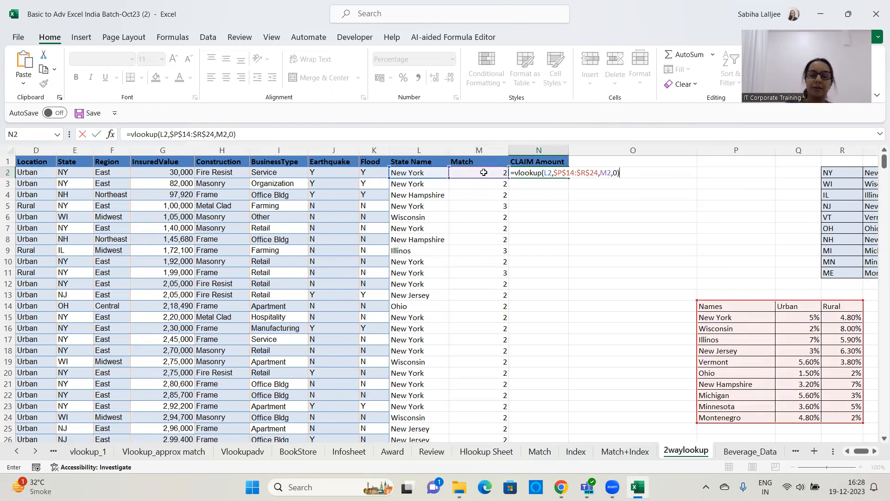
pyautogui.hotkey('ctrl', 'Return')
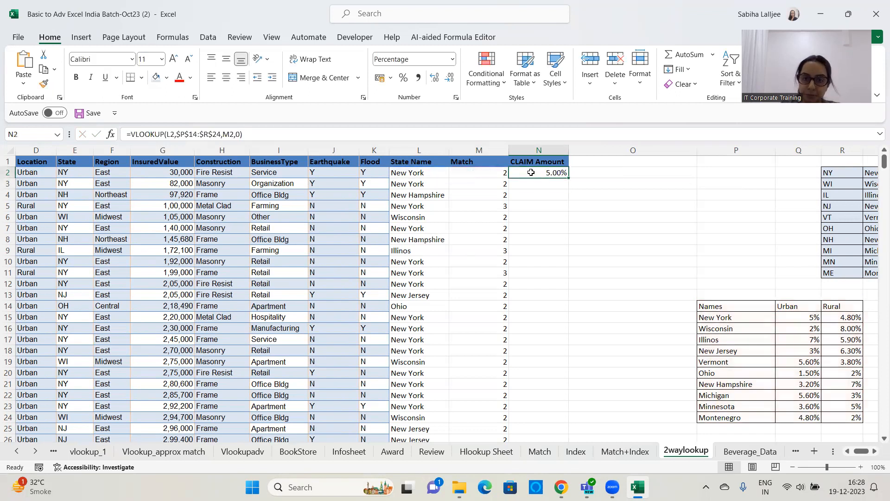
pyautogui.doubleClick(568, 178)
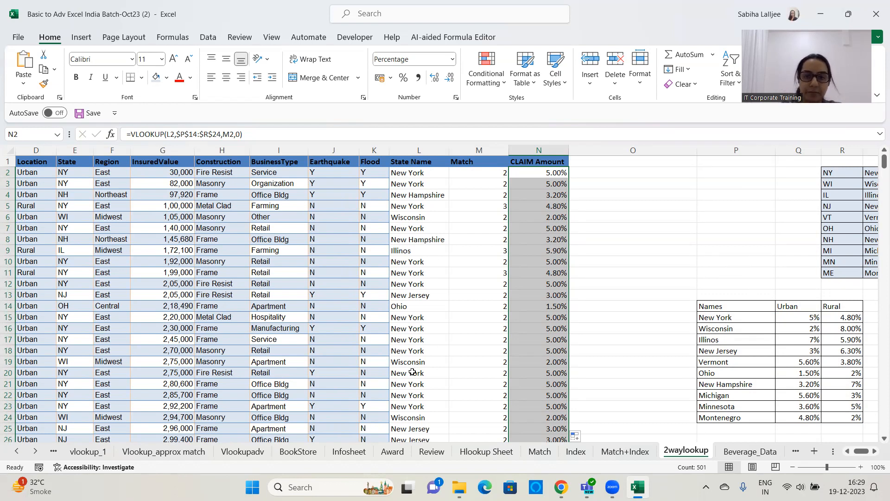
pyautogui.click(753, 241)
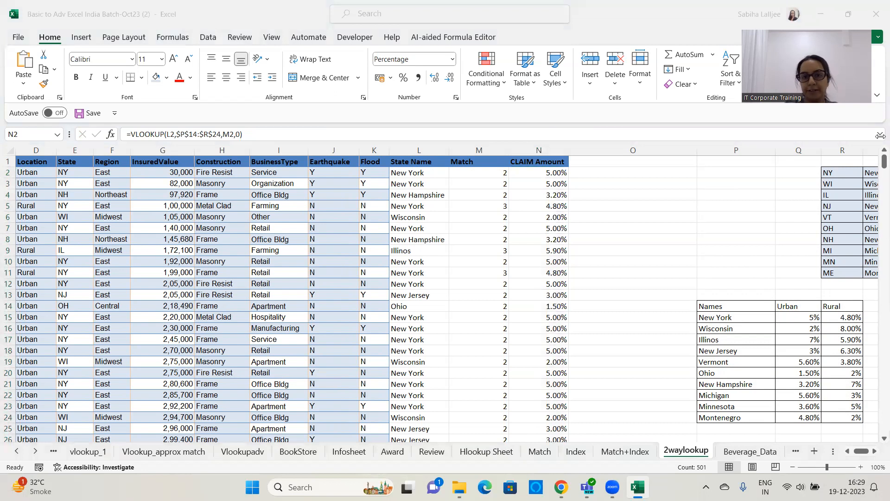
pyautogui.click(543, 174)
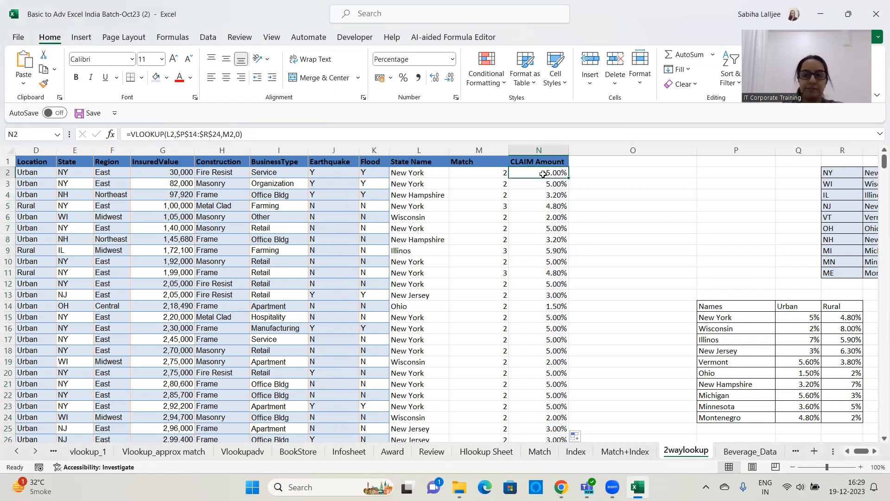